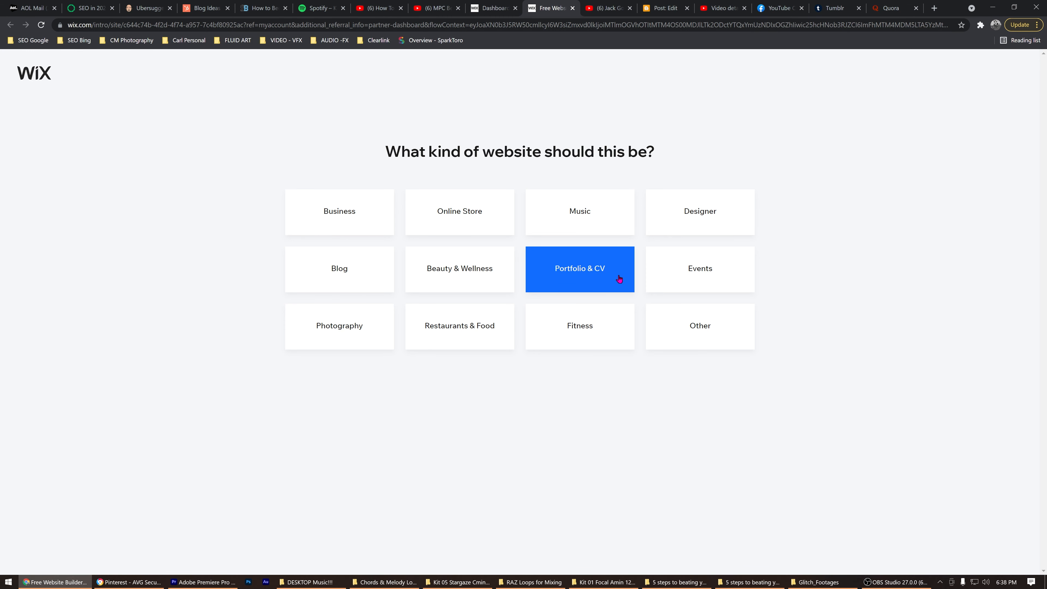
Choose Photography as the kind of website and browse the photography website templates
click(351, 322)
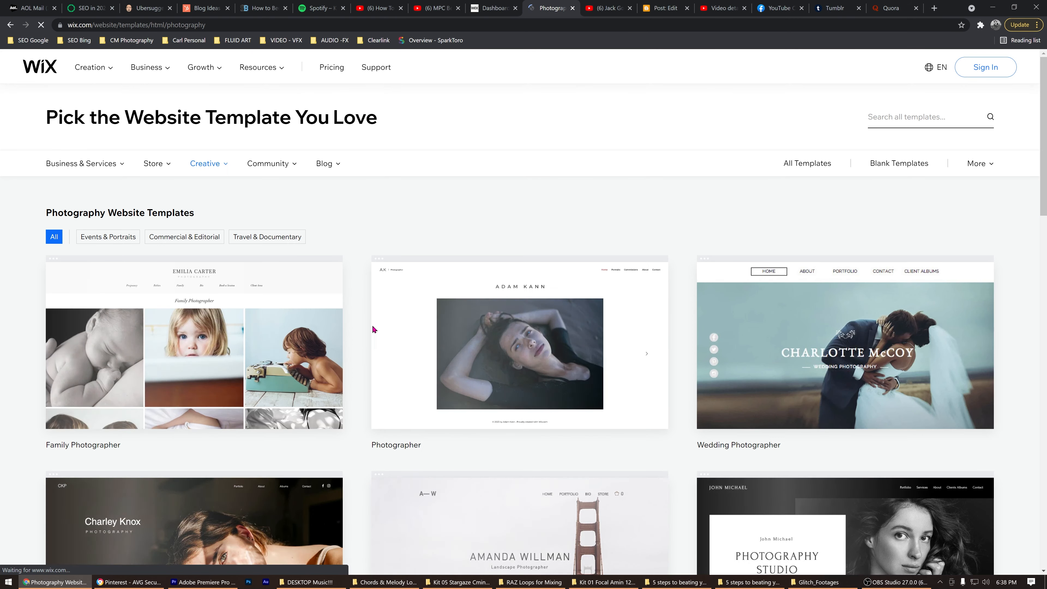
mouse_move(472, 311)
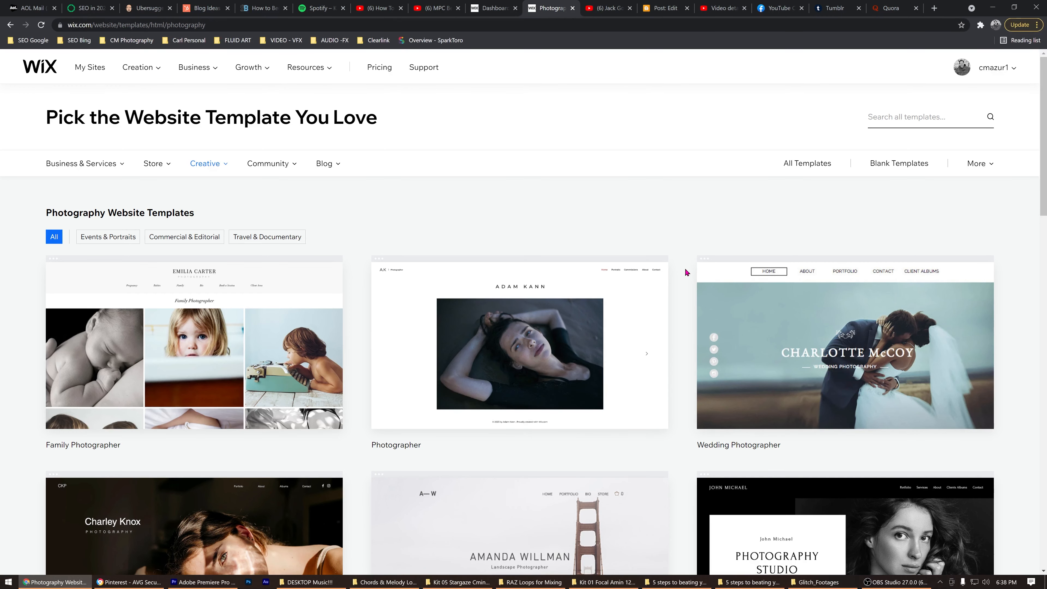
scroll(685, 272, down, 3)
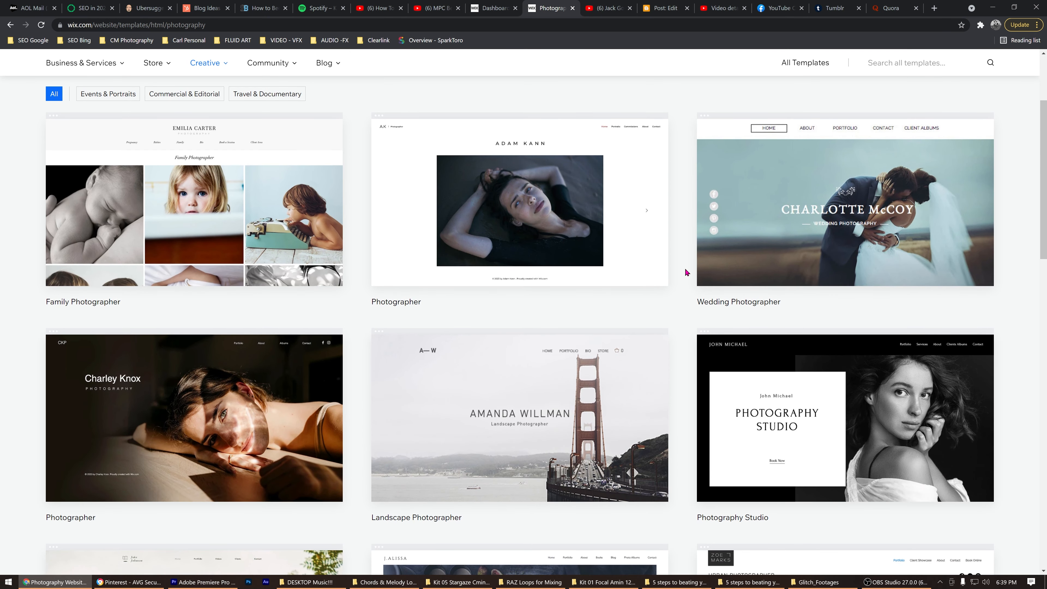
scroll(686, 272, down, 1)
scroll(685, 272, down, 1)
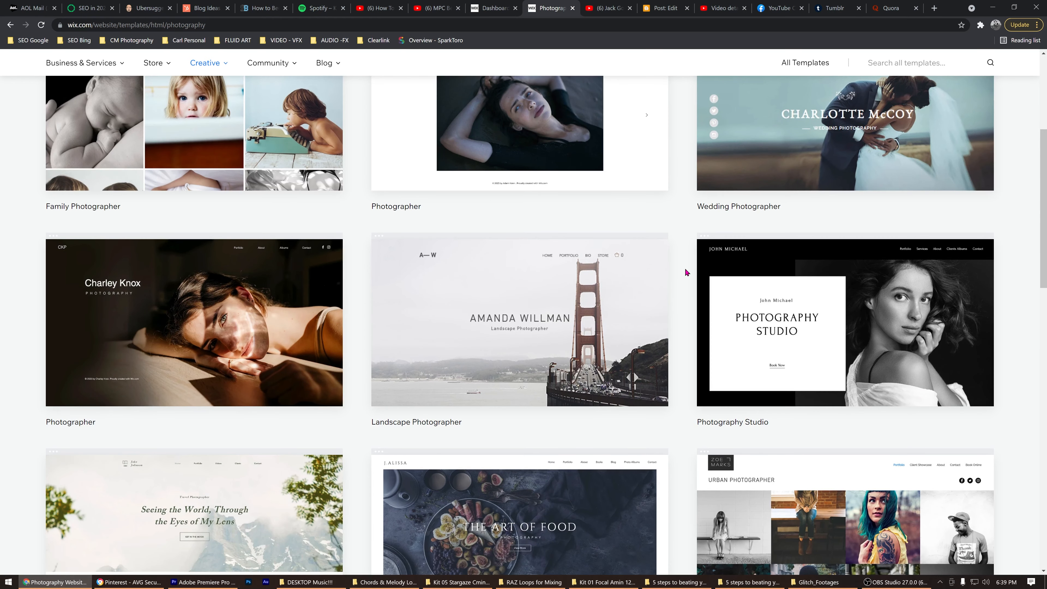
Open the full demo of the dark Photographer template with the woman resting on a table
mouse_move(271, 327)
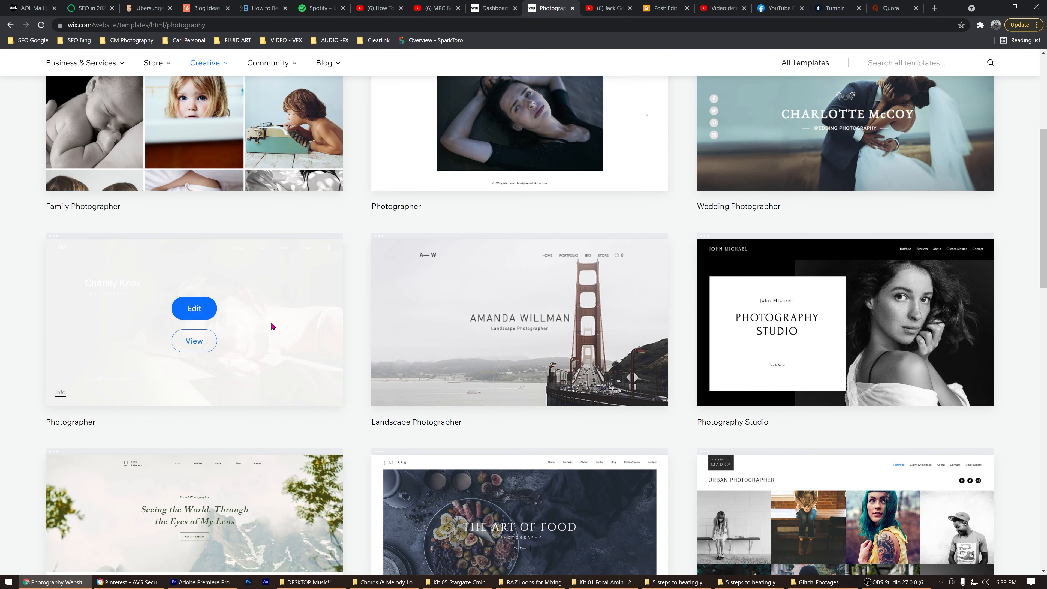
click(203, 348)
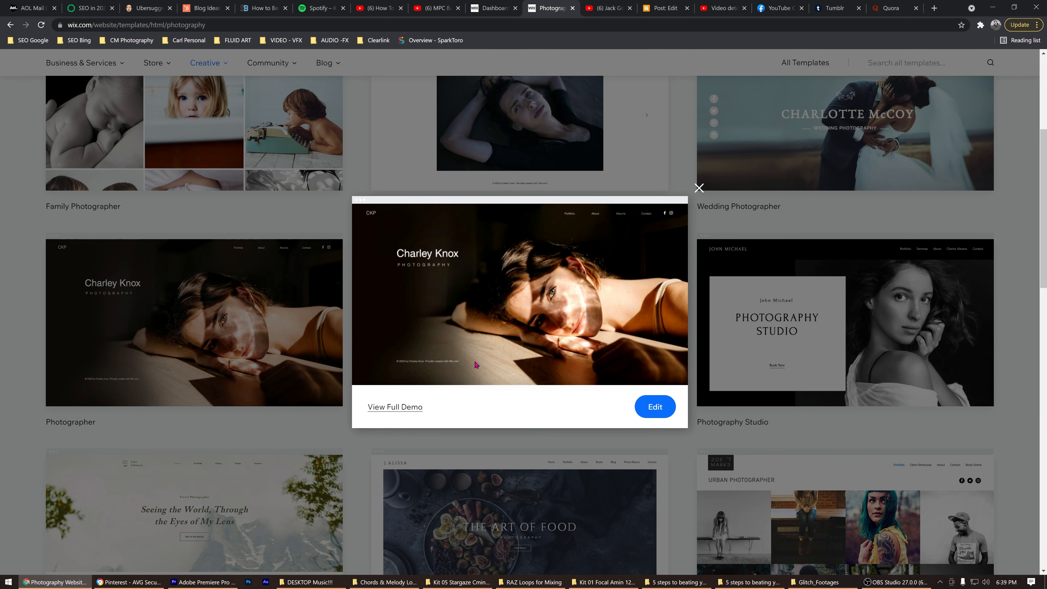
click(408, 408)
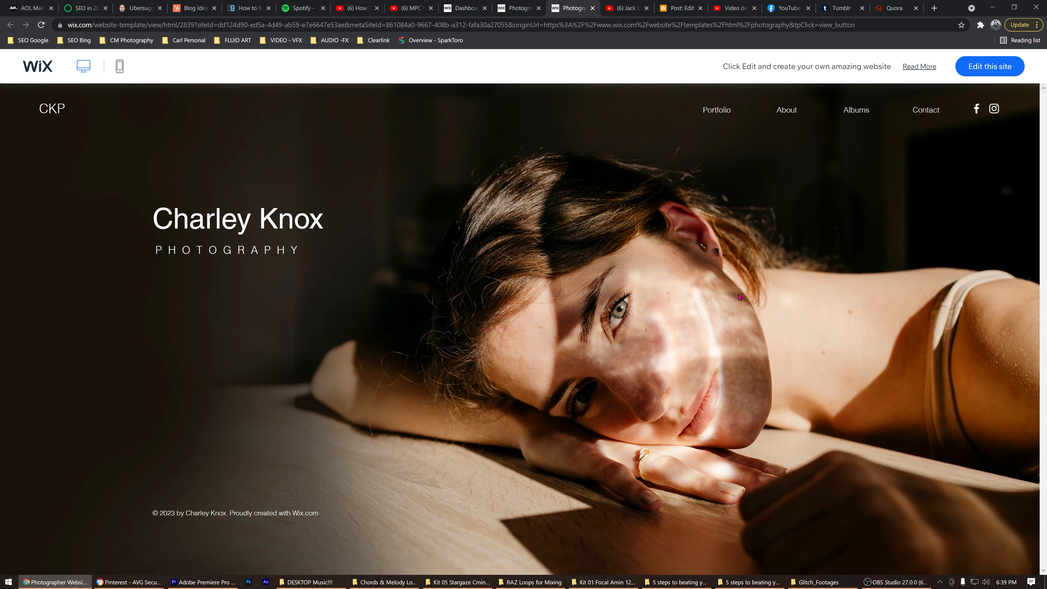
Look through the demo's About and Albums pages and close the demo
click(788, 112)
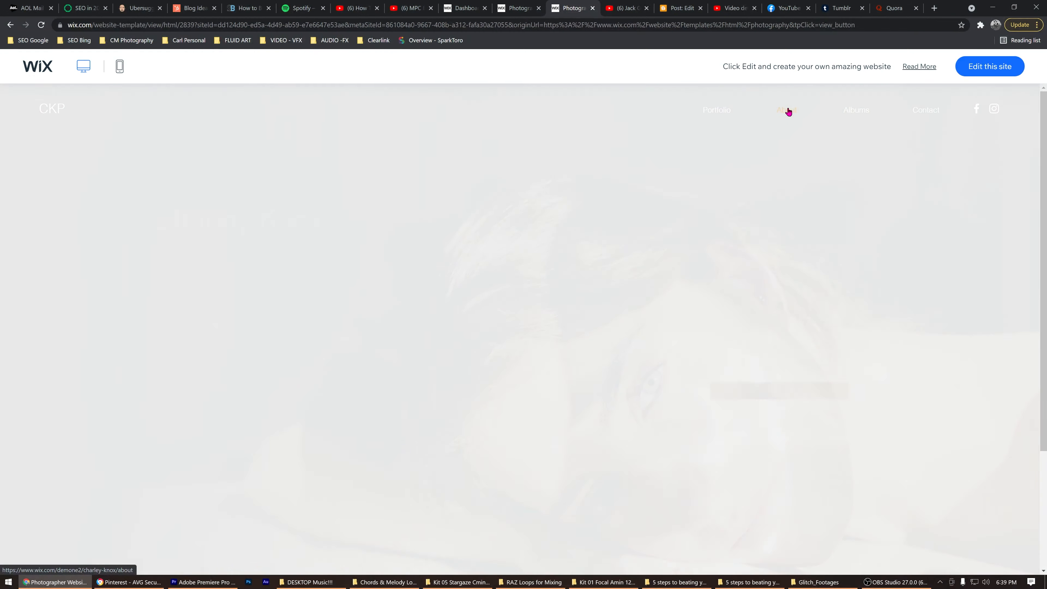
scroll(616, 250, down, 4)
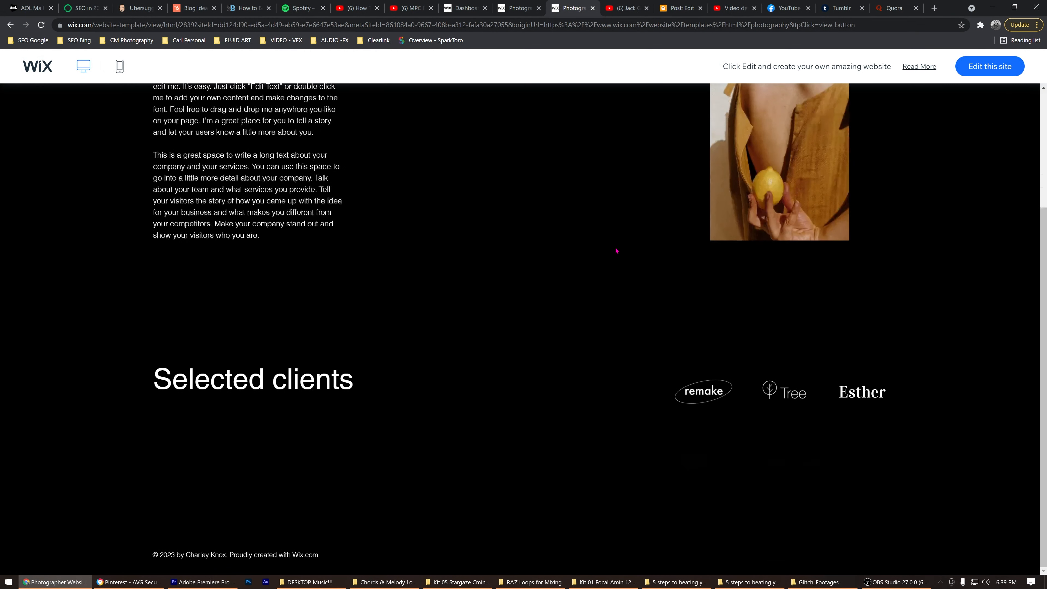
scroll(626, 243, up, 4)
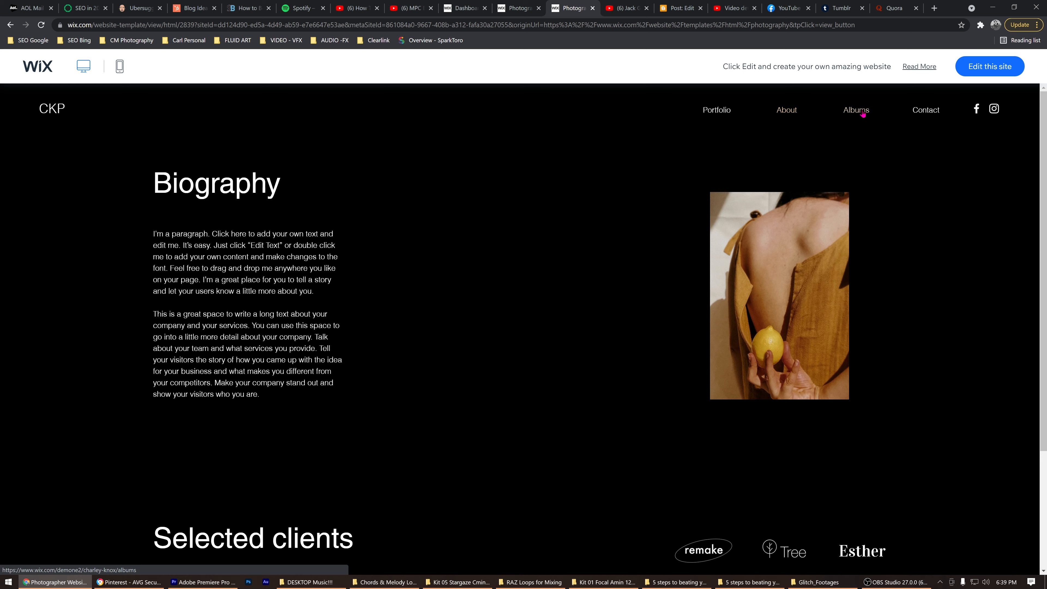
click(844, 123)
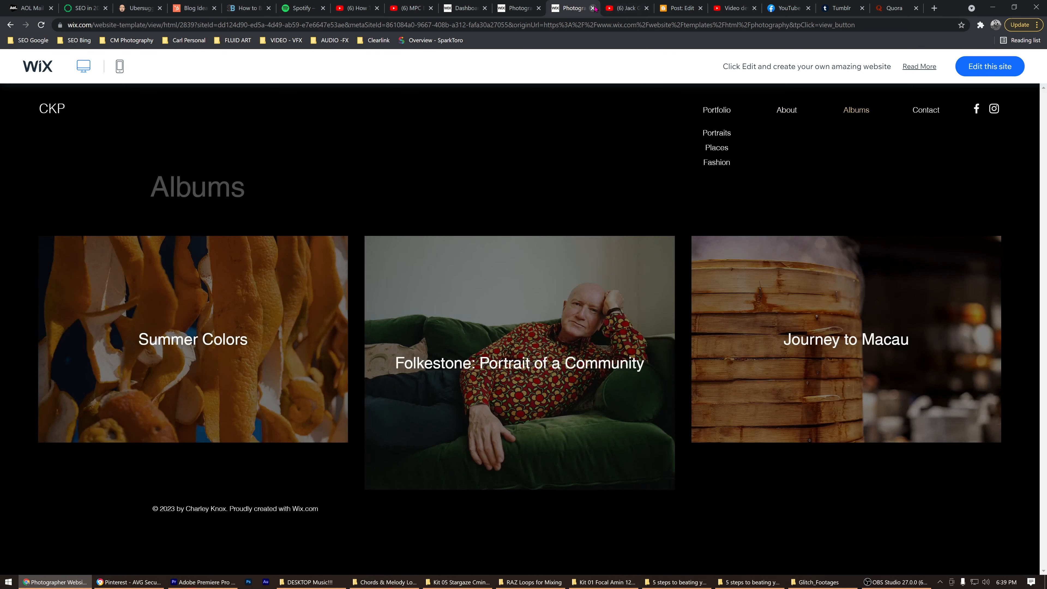
click(592, 8)
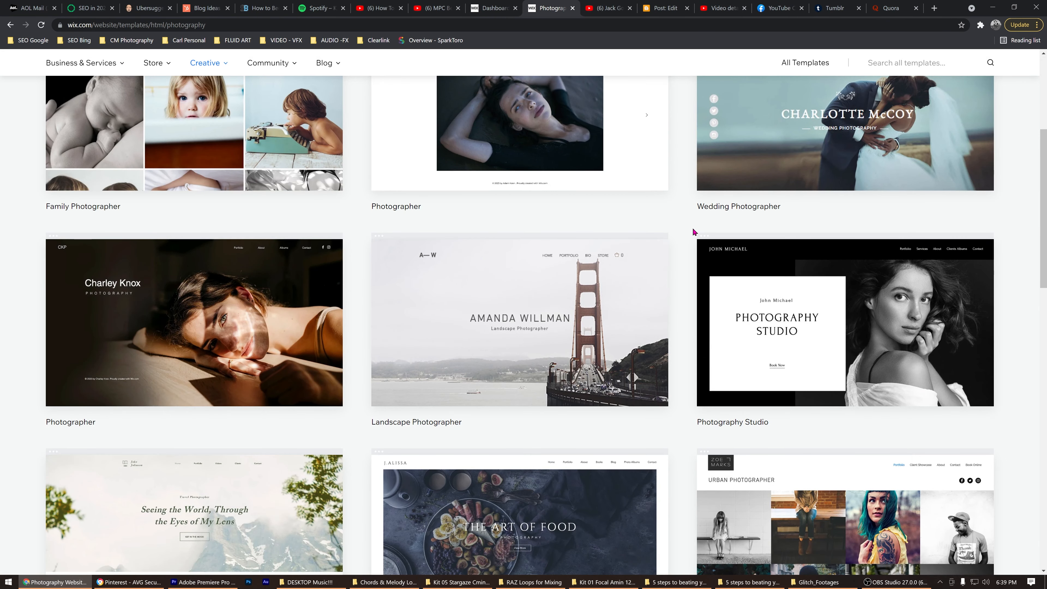
Open the full demo of the Family Photographer template from the photography templates
scroll(697, 233, up, 3)
scroll(698, 236, up, 3)
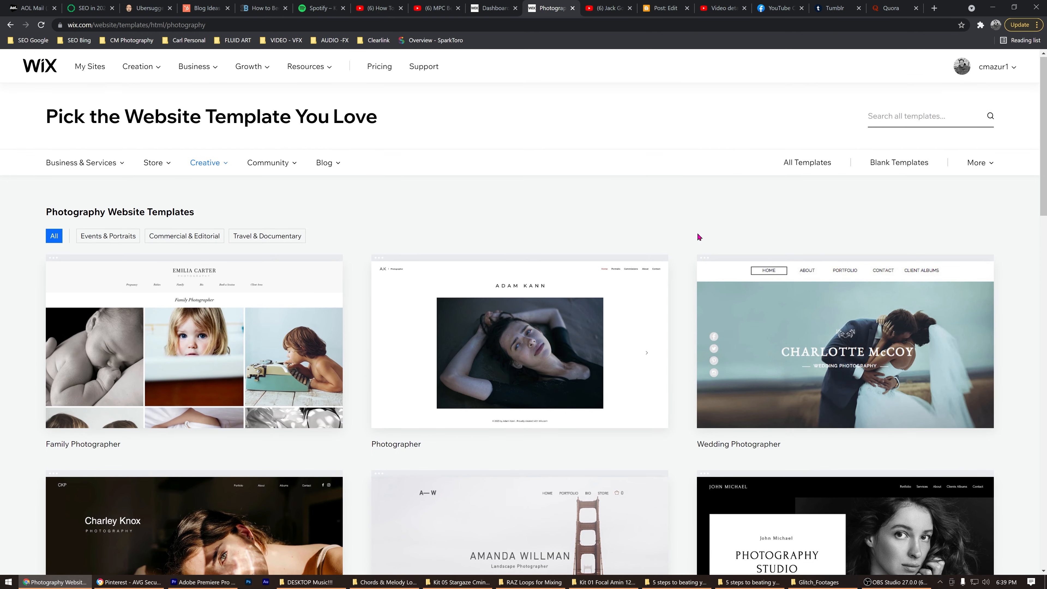
scroll(699, 236, down, 2)
mouse_move(241, 247)
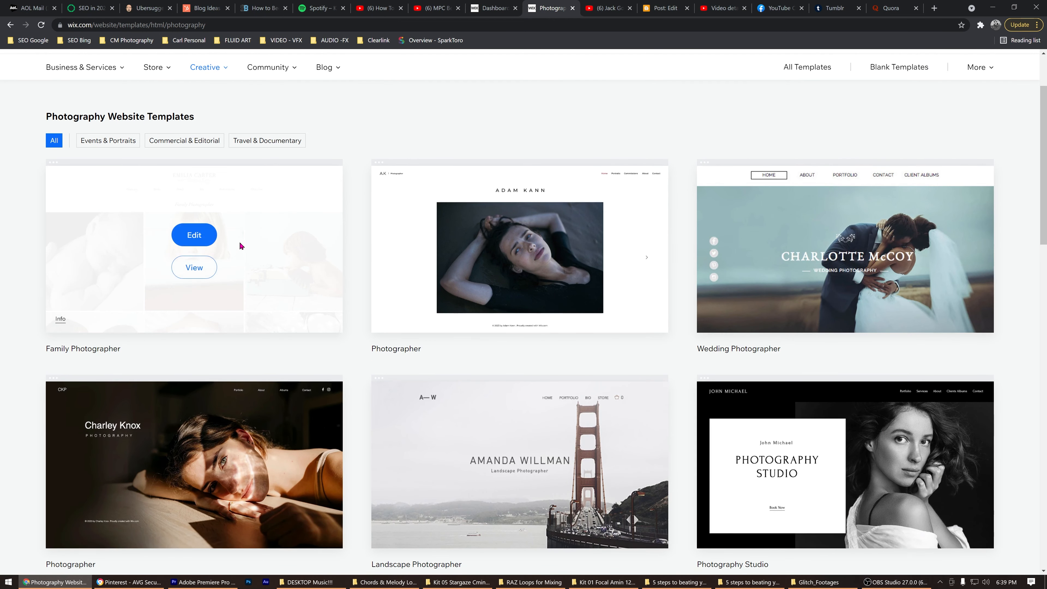
click(191, 267)
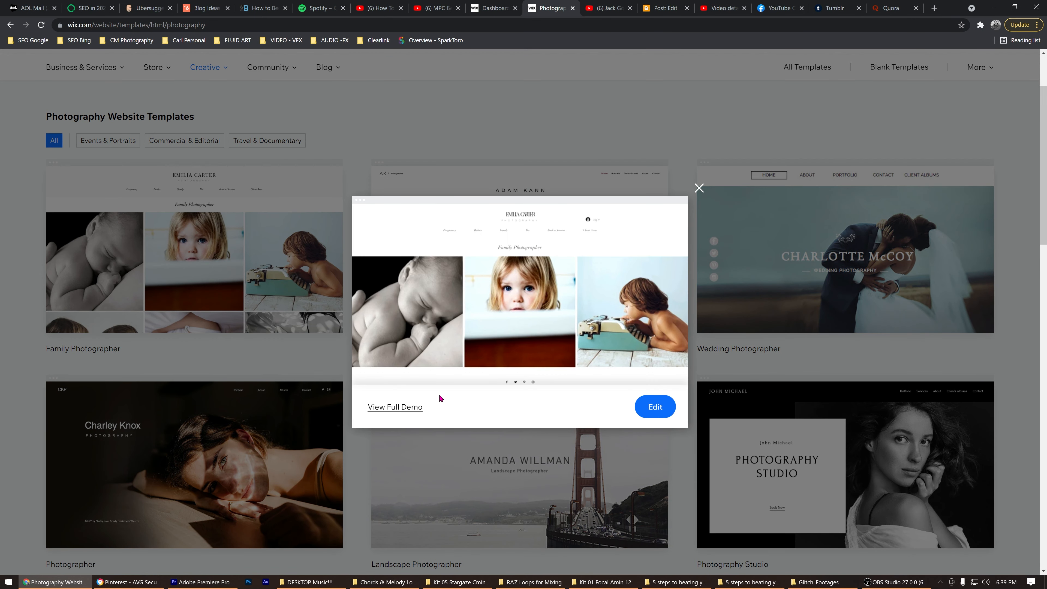
click(398, 407)
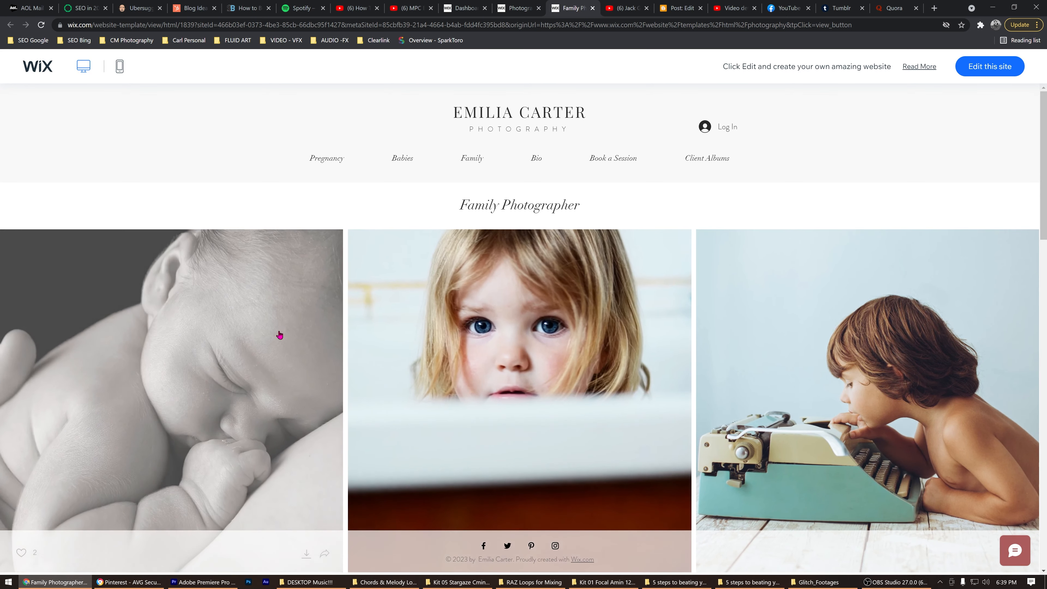
Examine the whole photo gallery on the Family Photographer demo's home page, down to the last row and back
scroll(565, 346, down, 1)
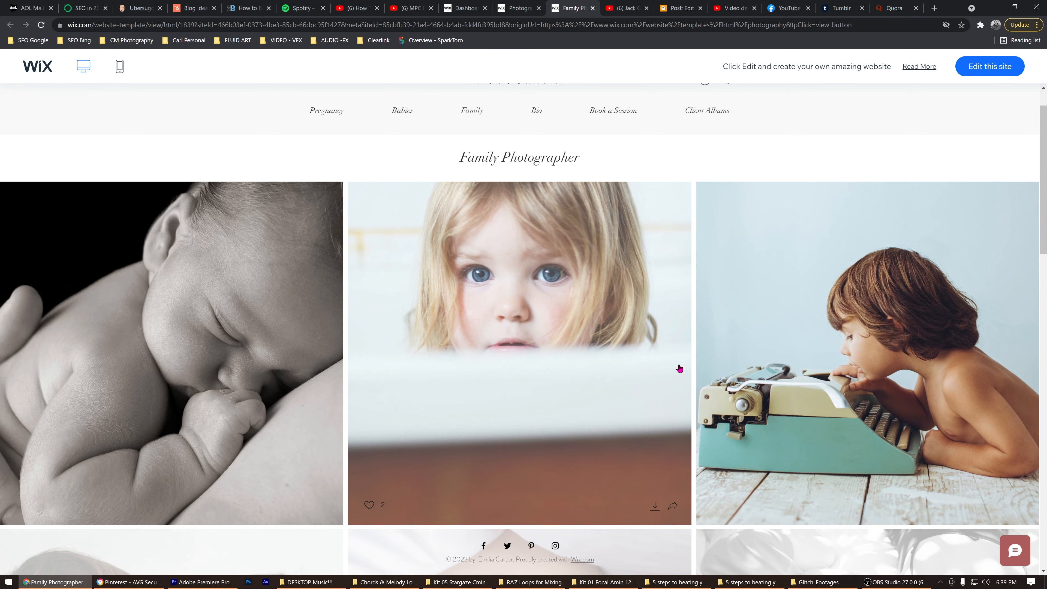
scroll(665, 367, down, 5)
scroll(667, 332, down, 3)
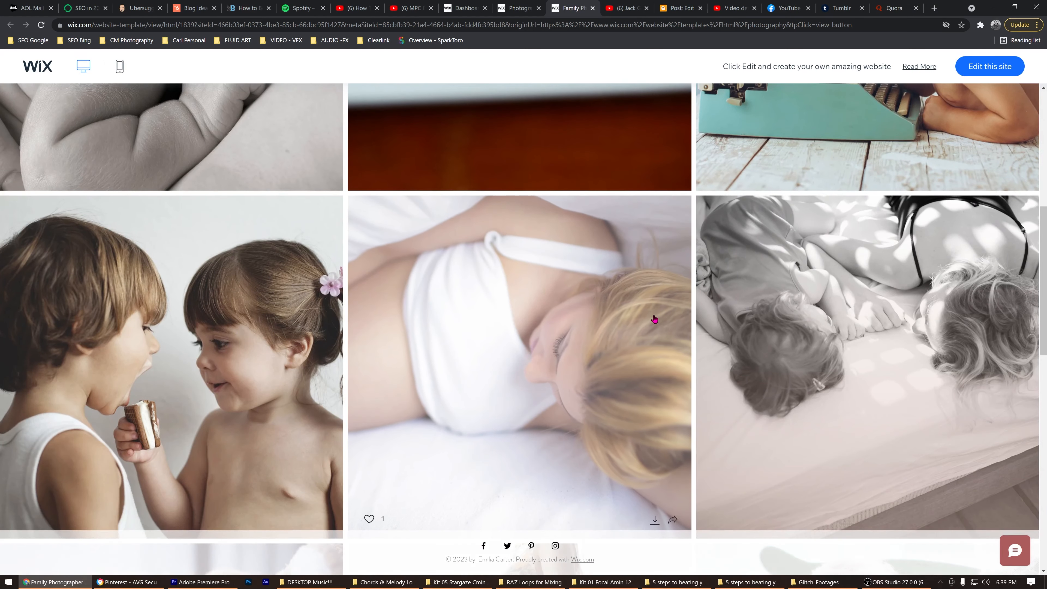
scroll(659, 325, down, 1)
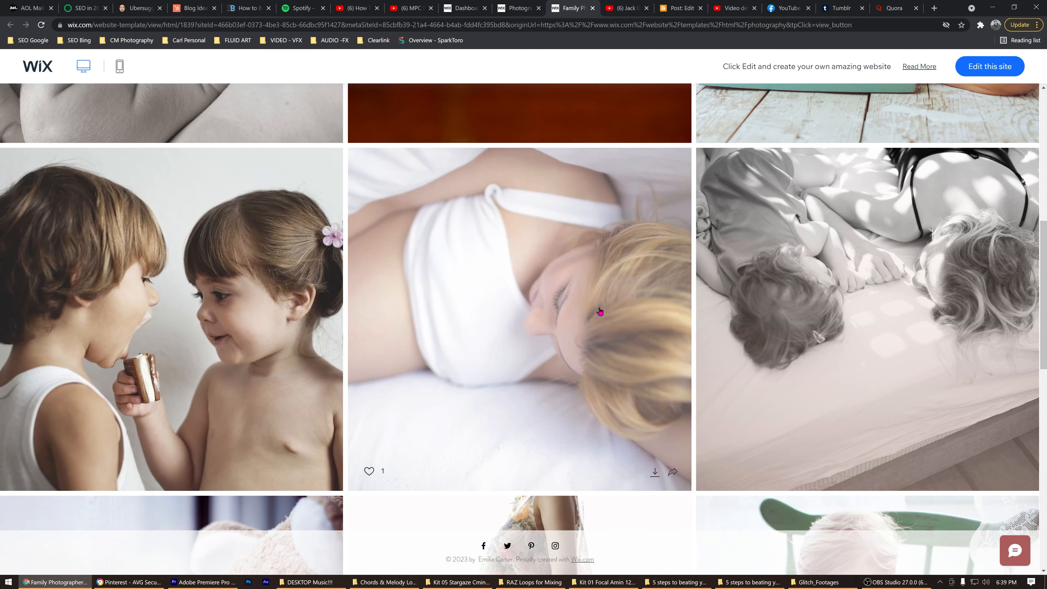
scroll(598, 309, down, 5)
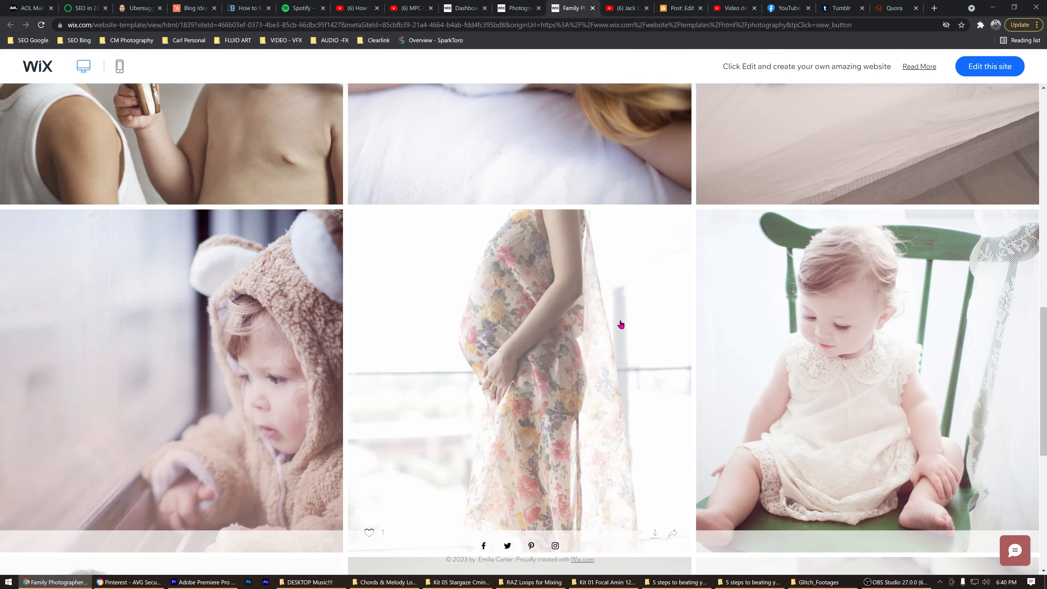
scroll(615, 317, down, 2)
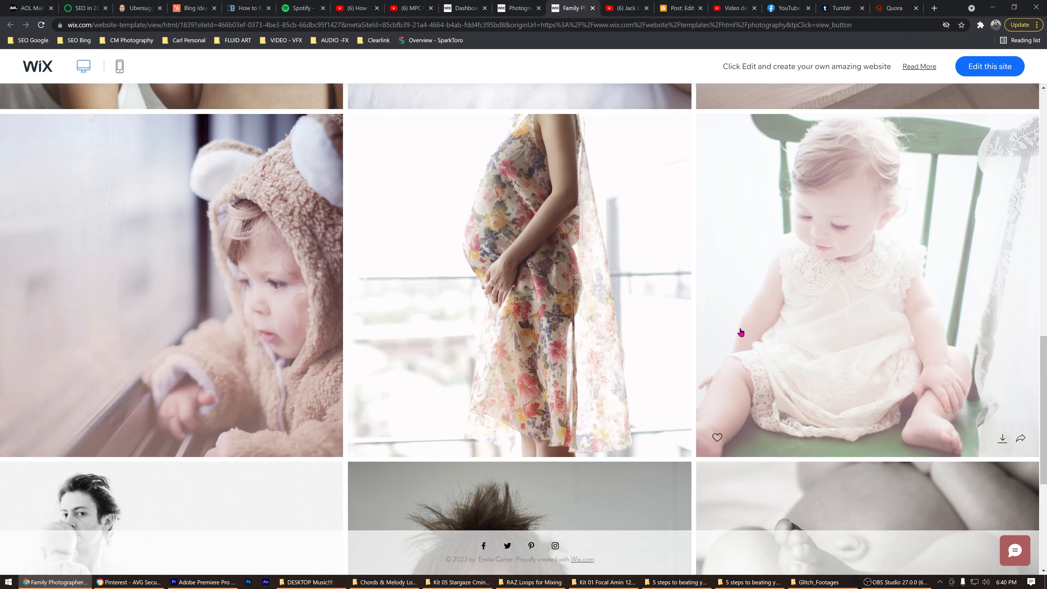
scroll(741, 332, down, 5)
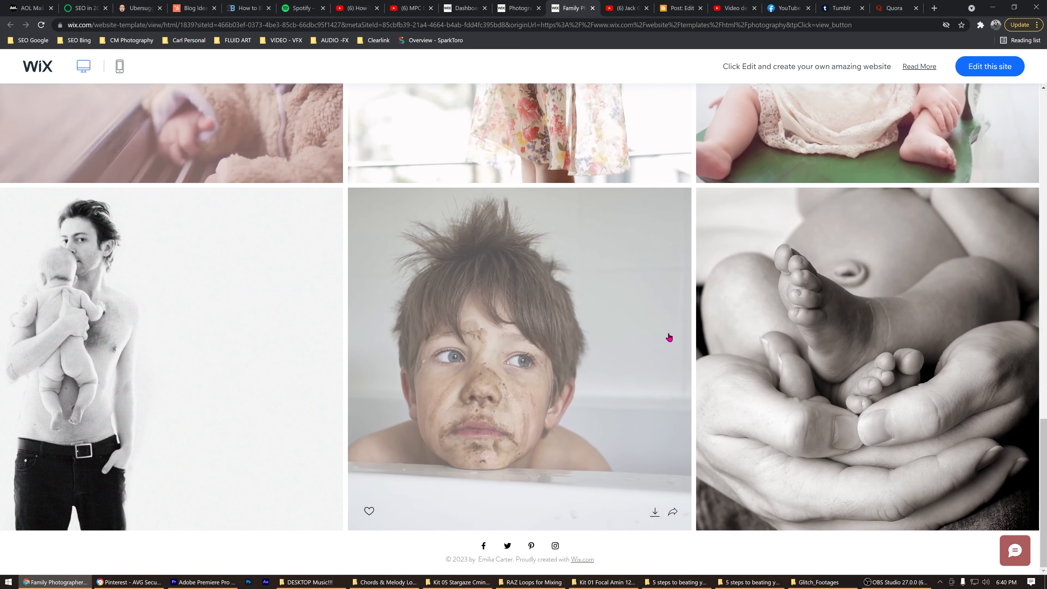
scroll(668, 337, up, 20)
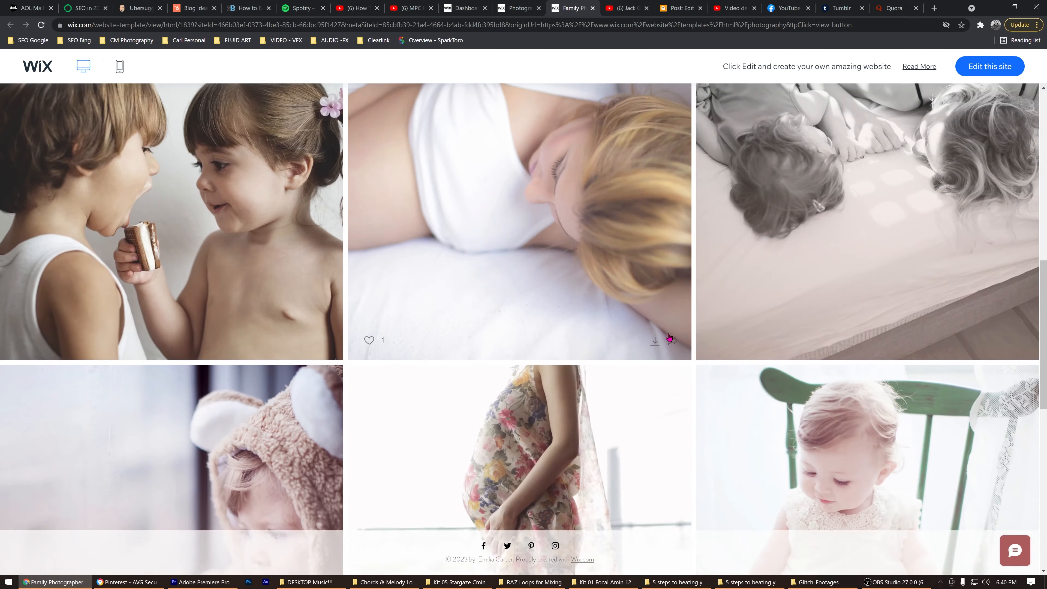
scroll(669, 338, up, 2)
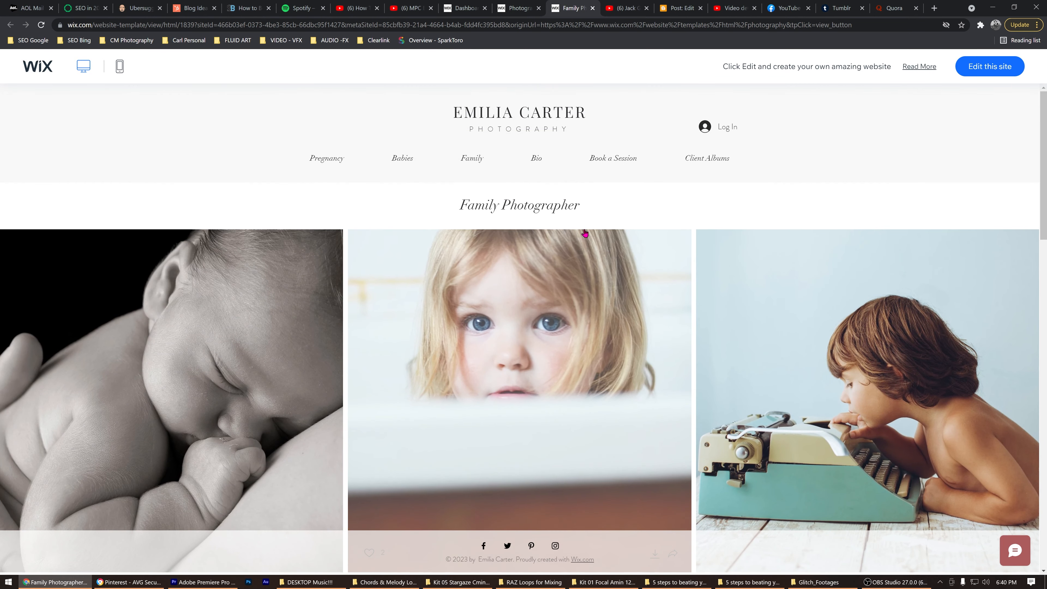
View the demo's Babies page and look through its photo gallery layout
click(409, 160)
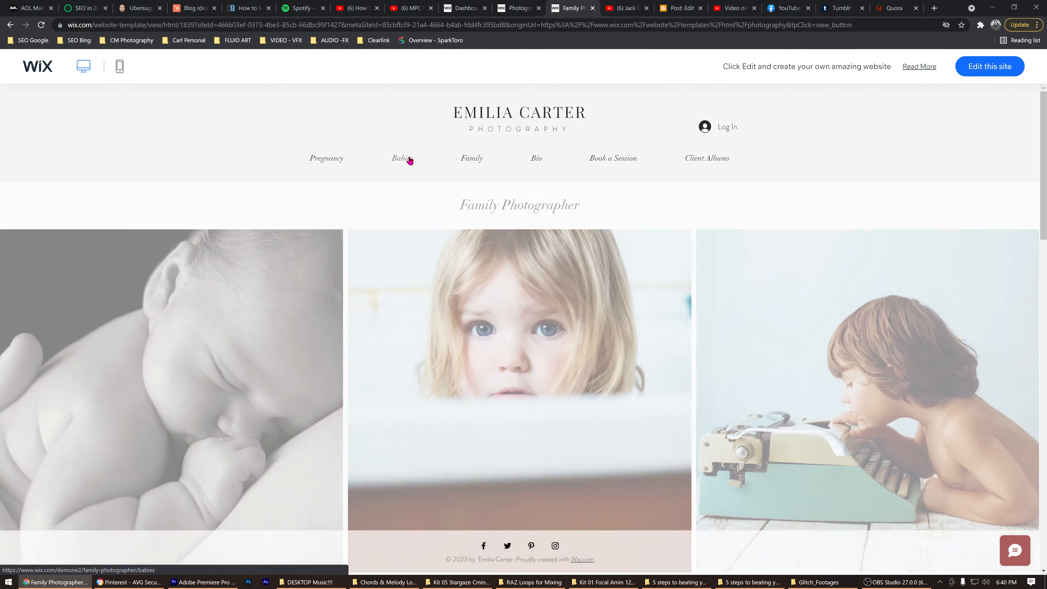
scroll(533, 306, down, 10)
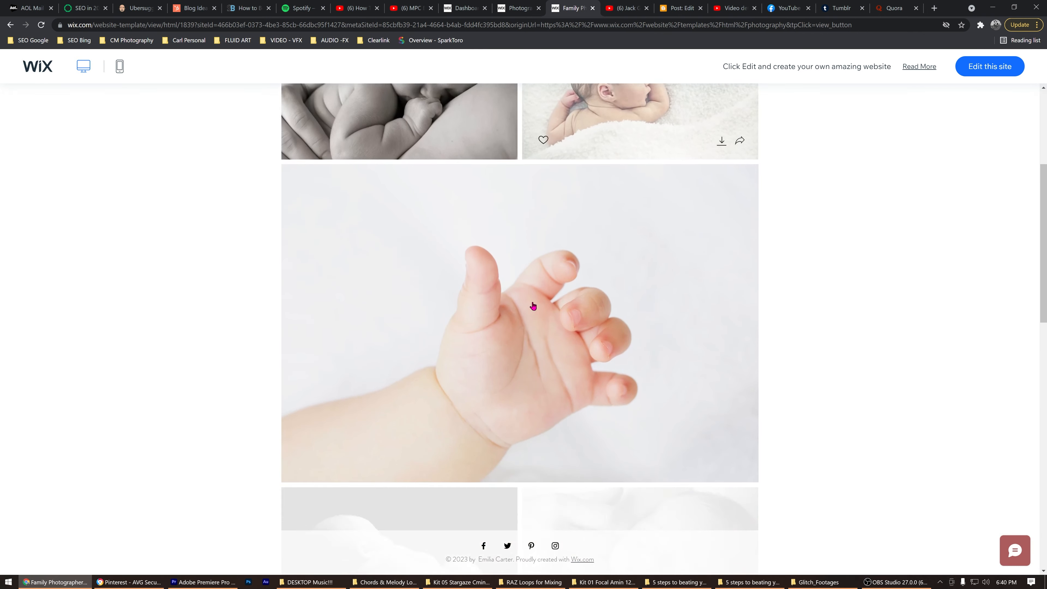
scroll(533, 306, down, 2)
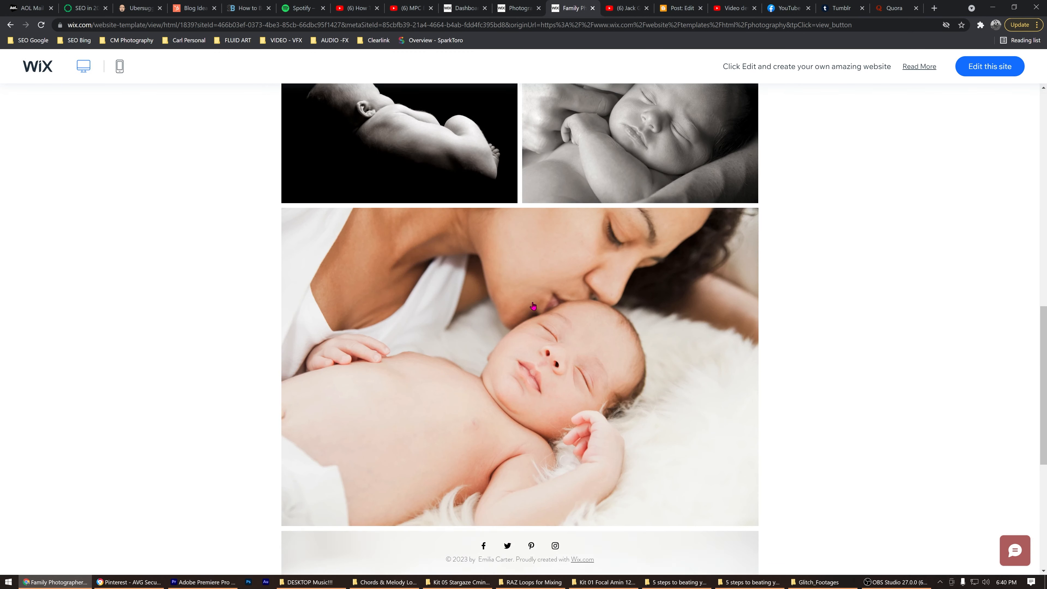
scroll(533, 306, up, 10)
scroll(532, 306, up, 2)
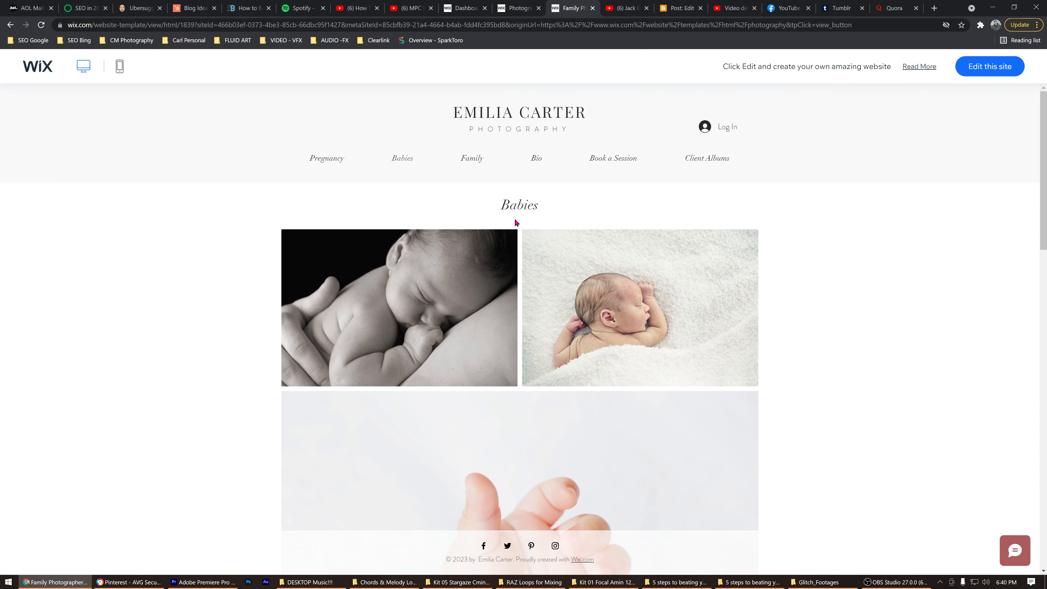
View the demo's Bio page and examine its About Me section and contact form
click(535, 165)
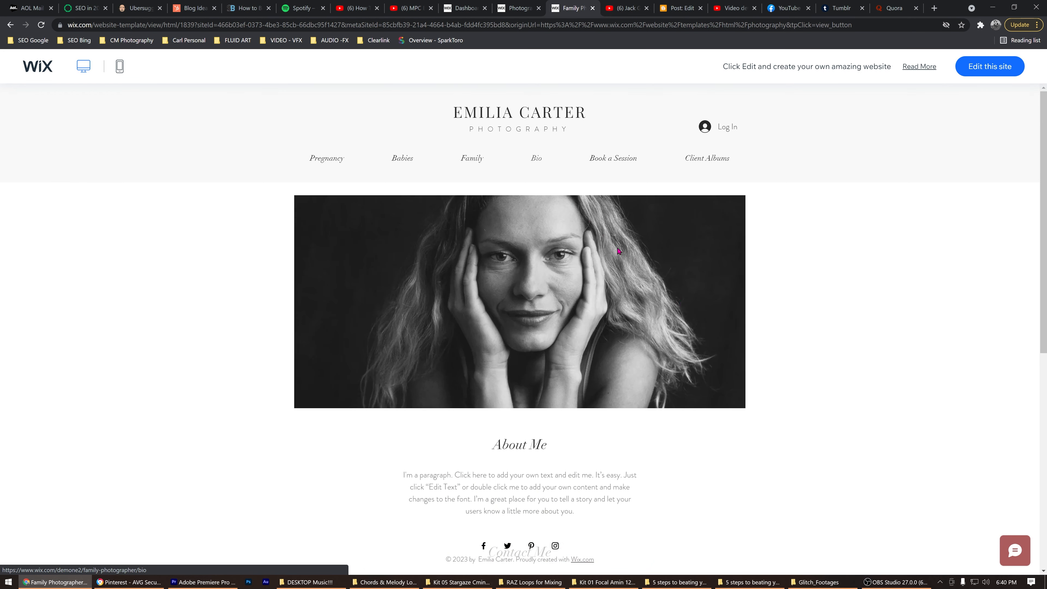
scroll(688, 311, down, 3)
scroll(677, 303, down, 6)
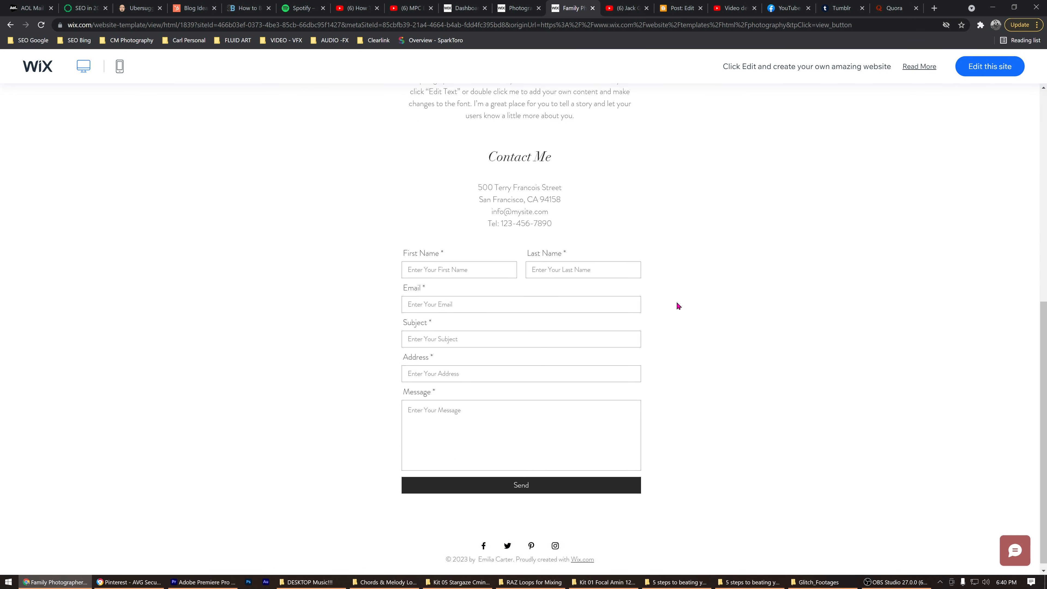
scroll(676, 303, up, 4)
scroll(677, 305, up, 5)
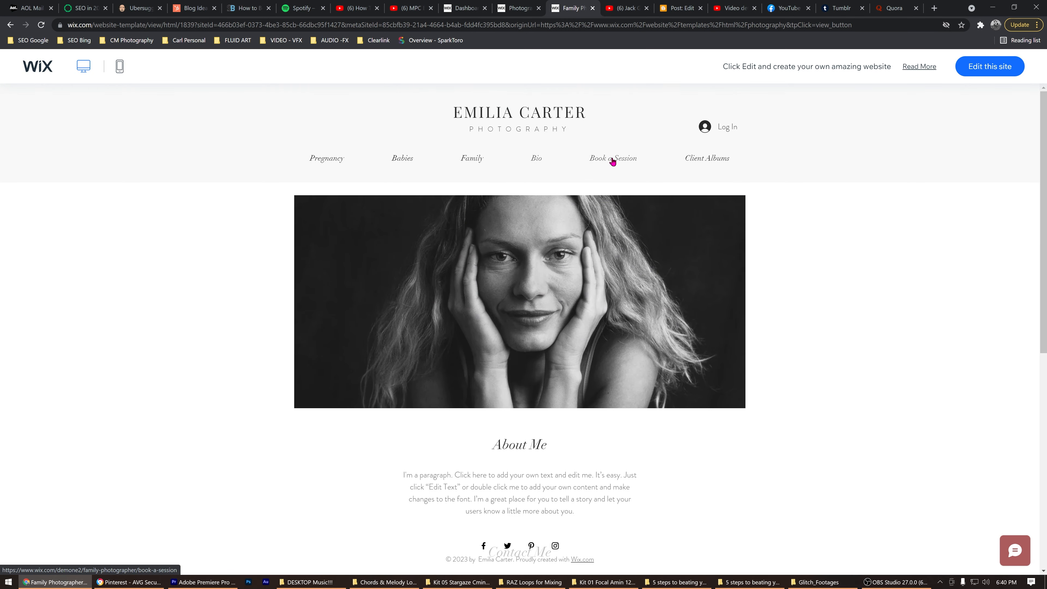
View the Book a Session page and close the Family Photographer demo
click(620, 188)
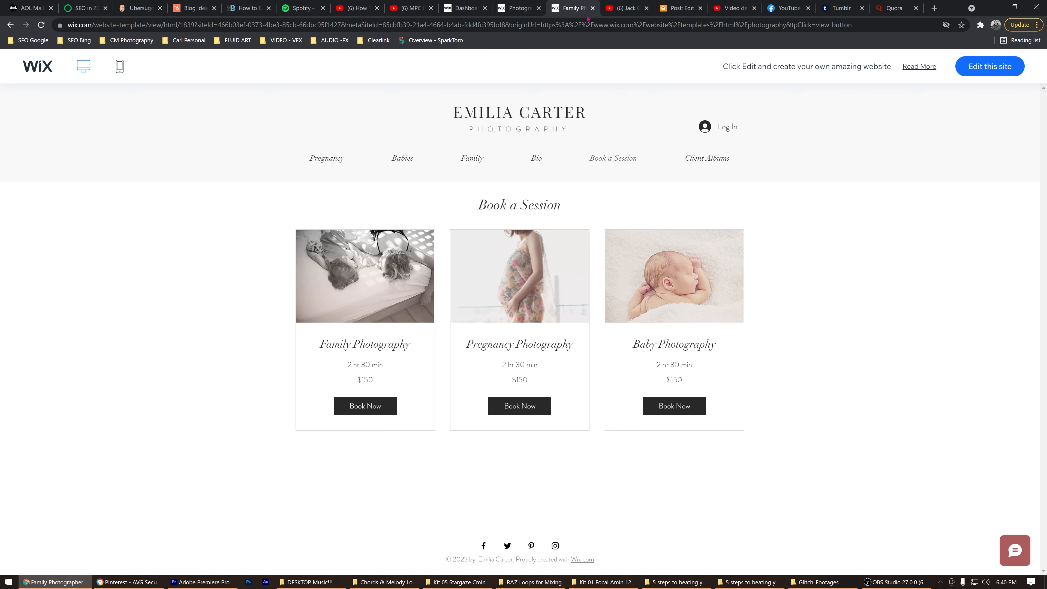
click(593, 9)
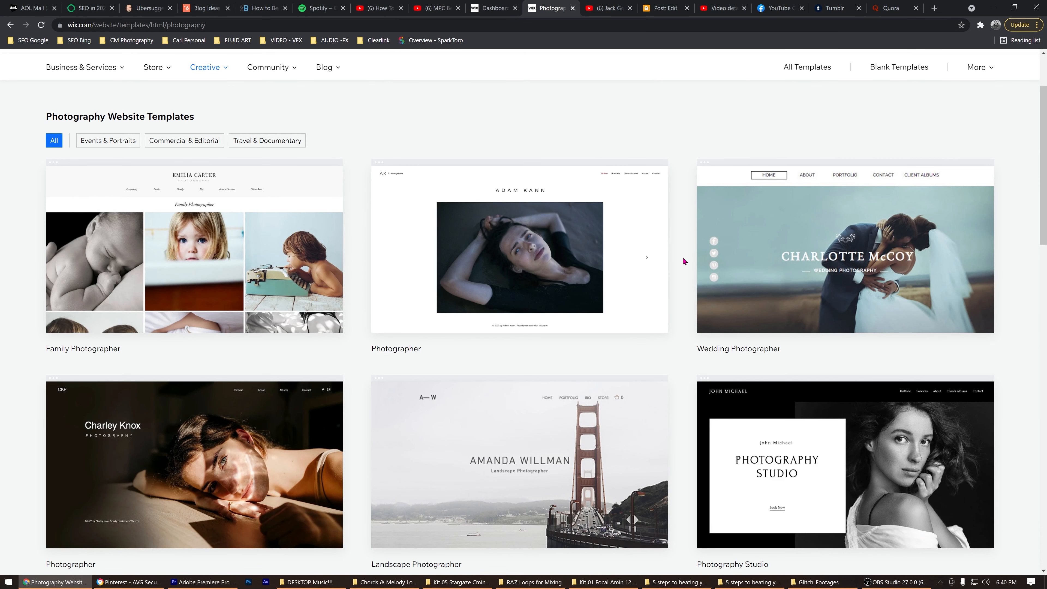
Open the full demo of the Photographer template shown beside the Family Photographer one
mouse_move(587, 286)
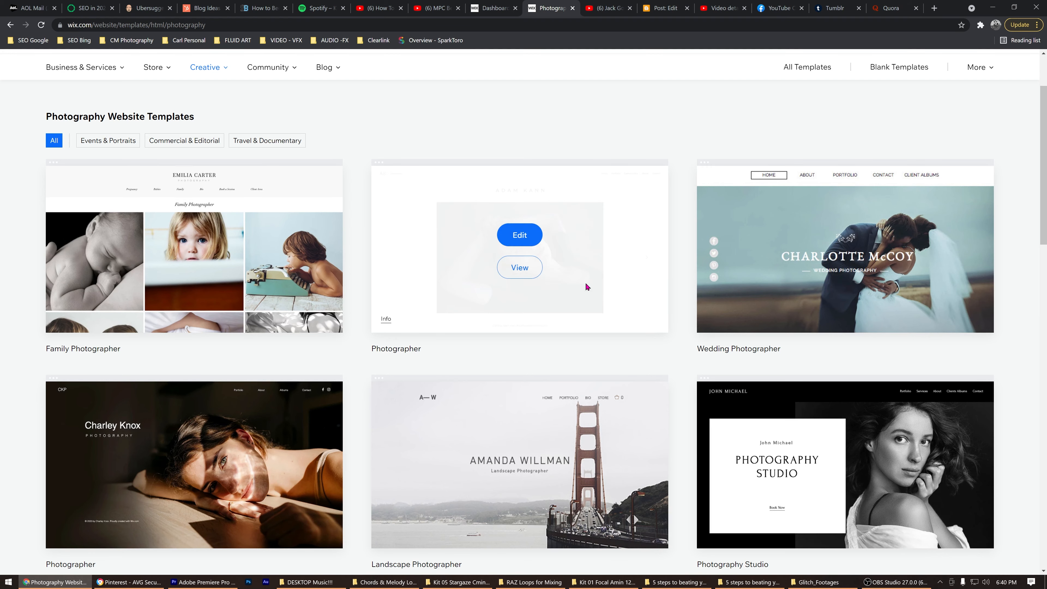
click(512, 272)
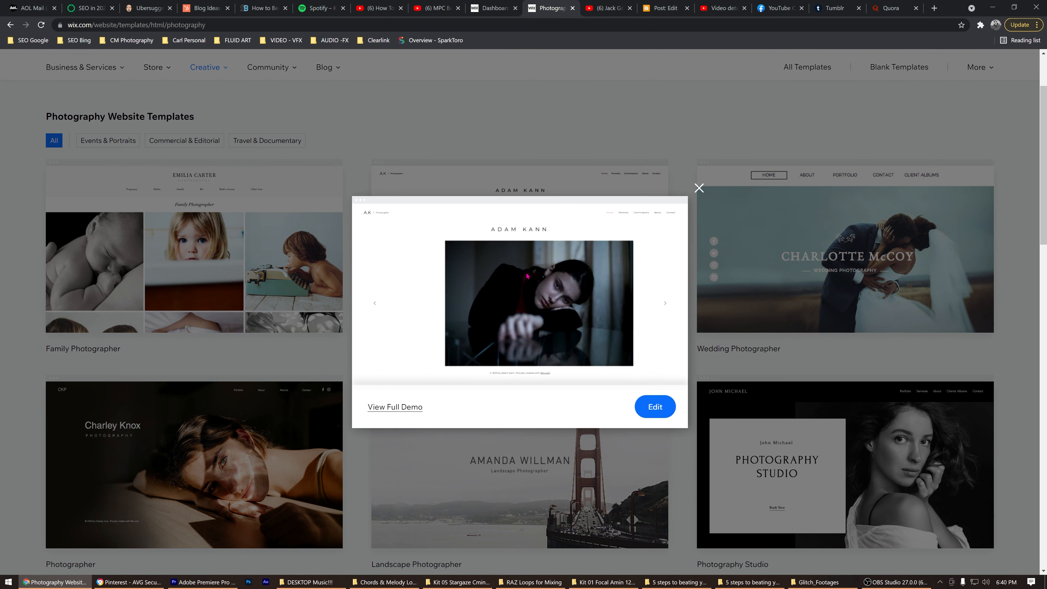
click(417, 412)
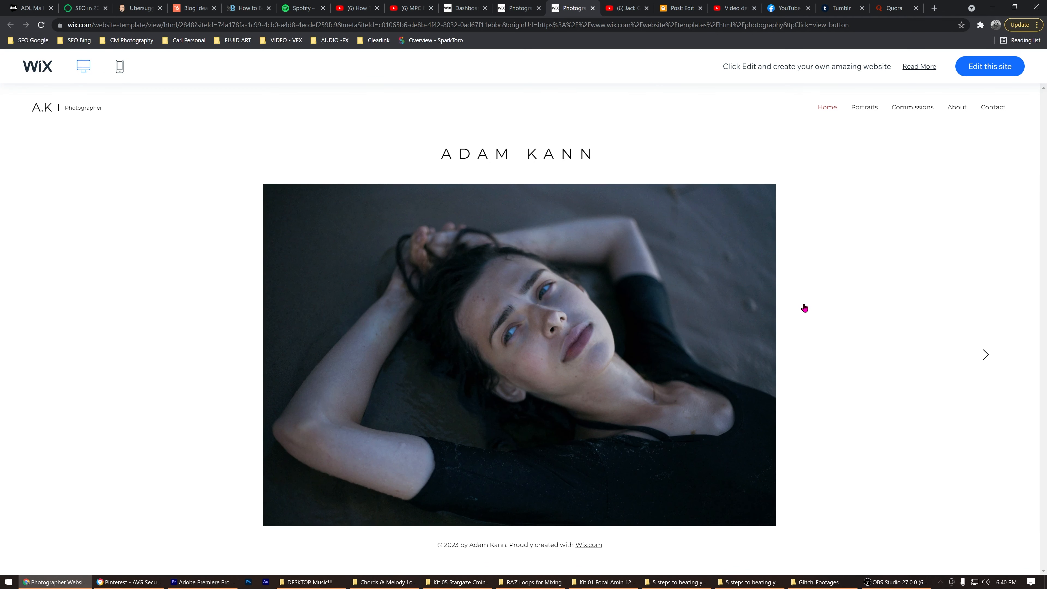
Advance the demo's home slideshow to the second portrait, view it enlarged, and close the demo
click(985, 355)
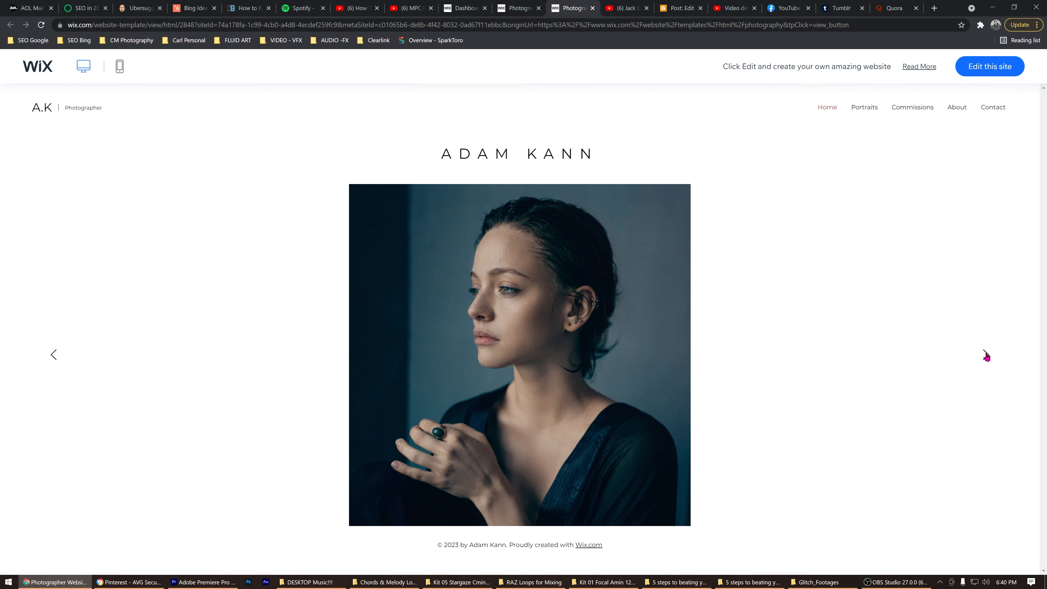
click(656, 354)
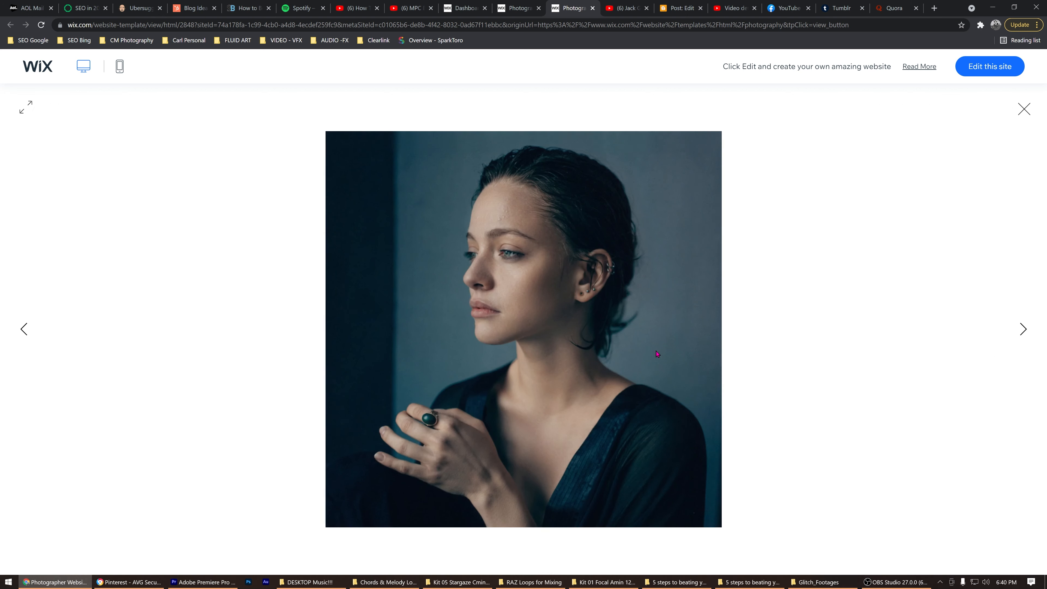
click(1023, 109)
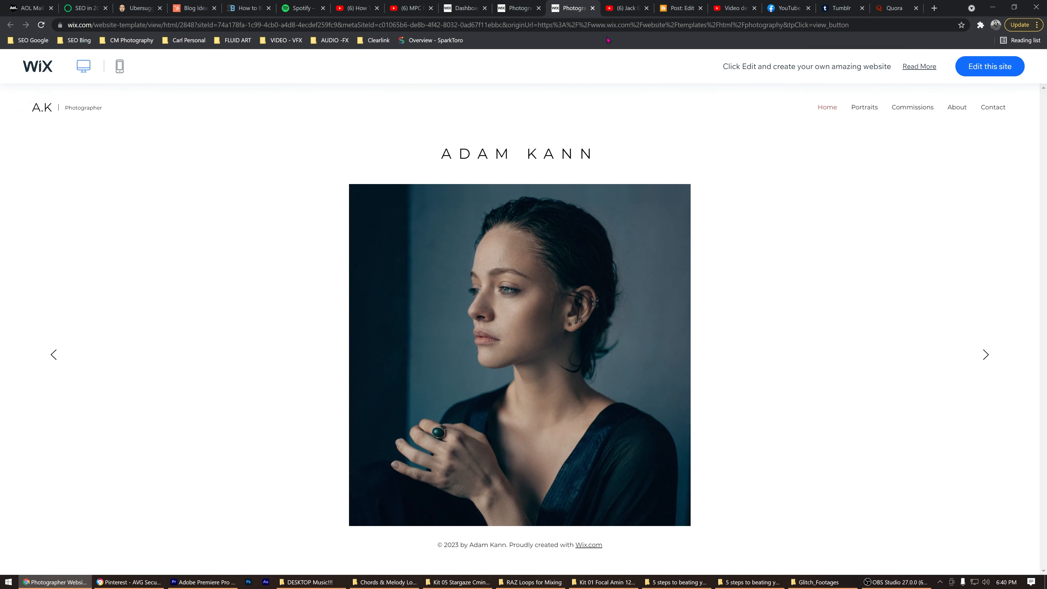
click(593, 8)
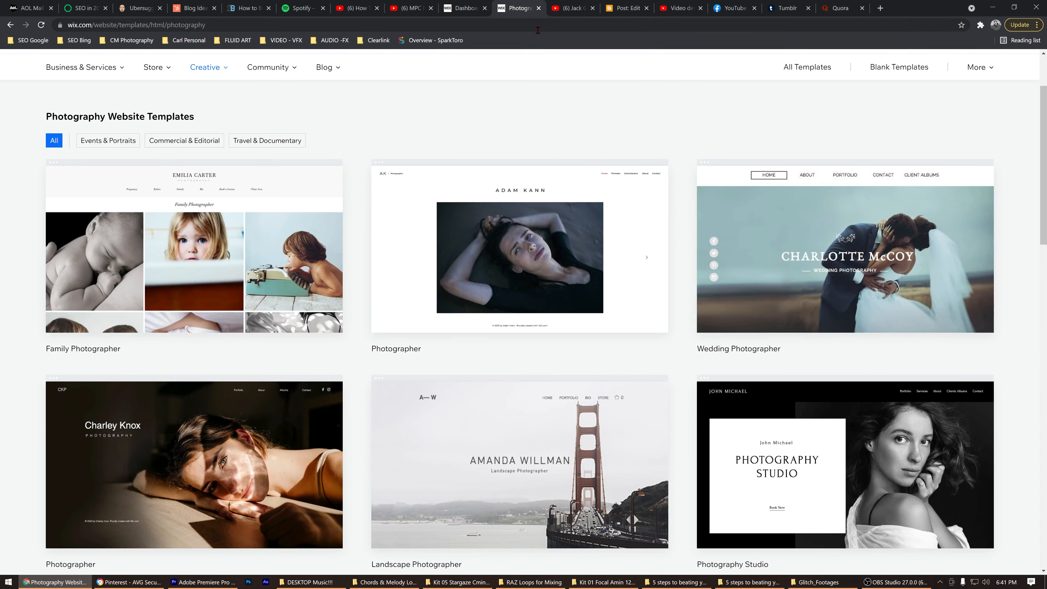
Open the Wedding Photographer template's full demo and examine its hero image and About me section
mouse_move(714, 213)
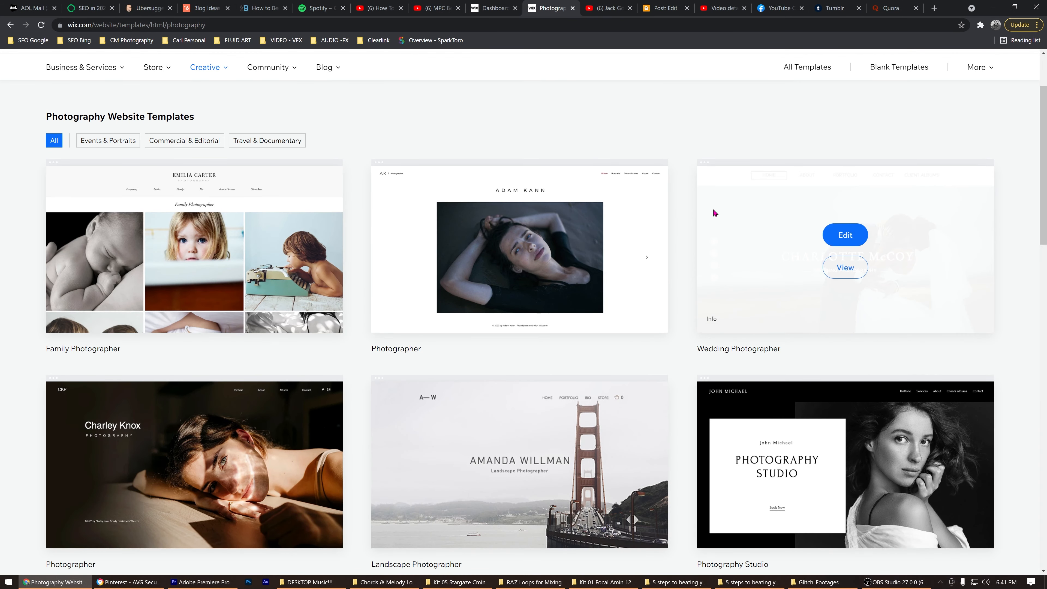
click(833, 278)
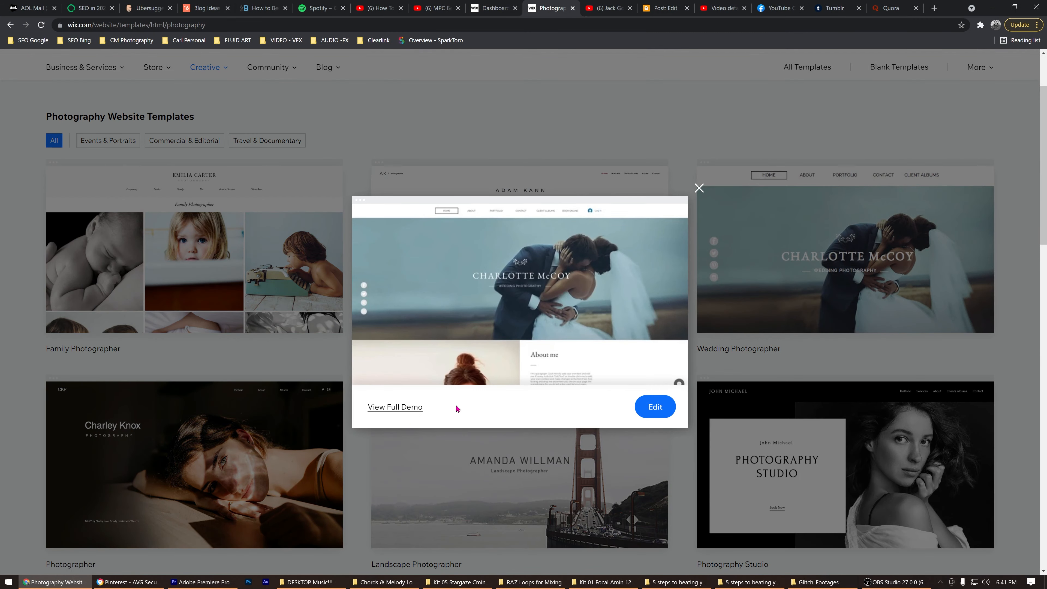
click(392, 407)
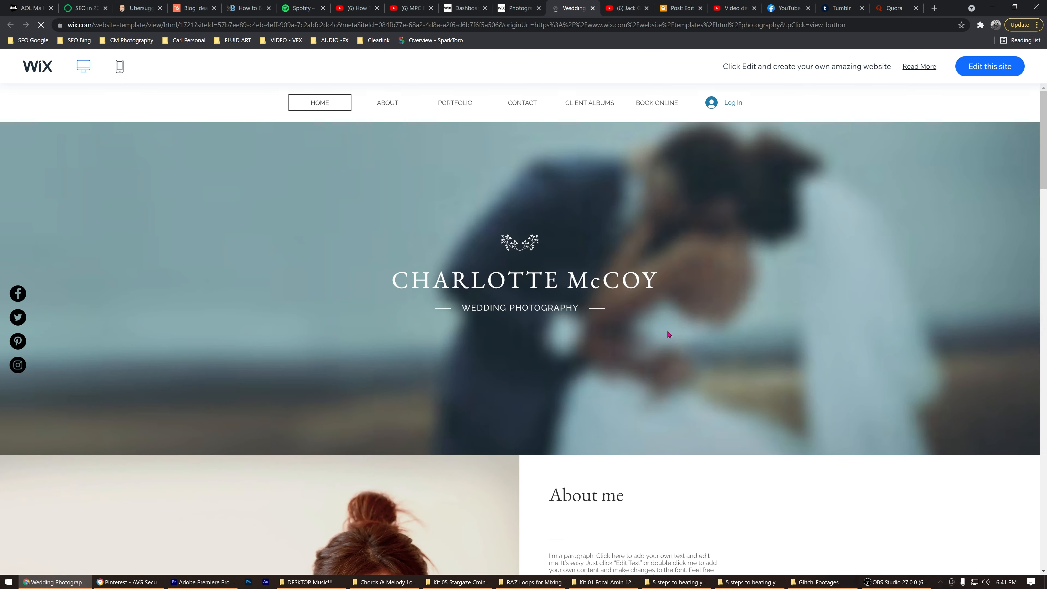
scroll(721, 285, down, 3)
scroll(693, 271, down, 5)
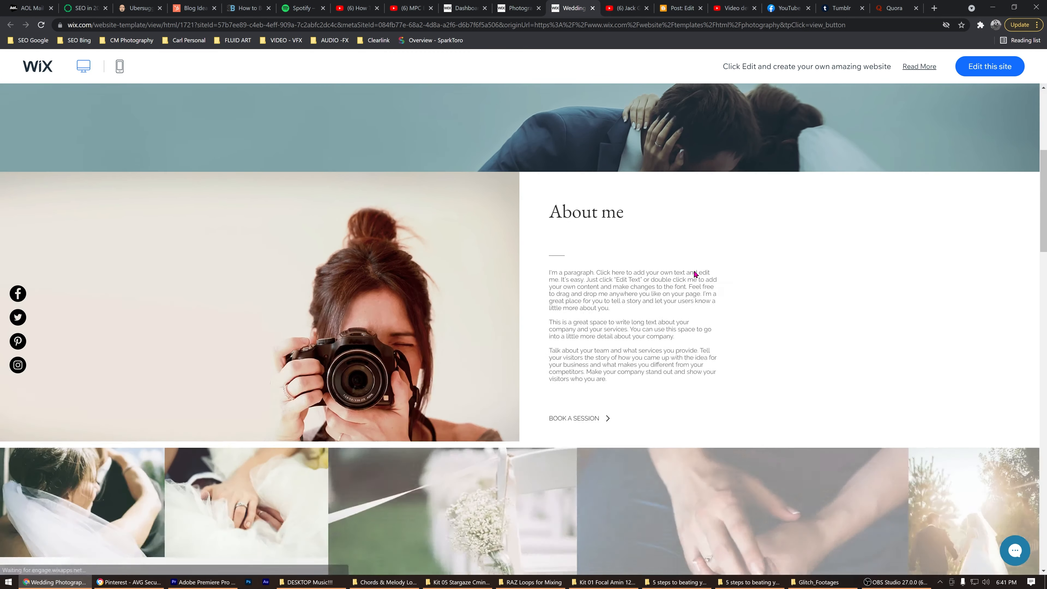
scroll(693, 270, up, 5)
scroll(694, 271, up, 3)
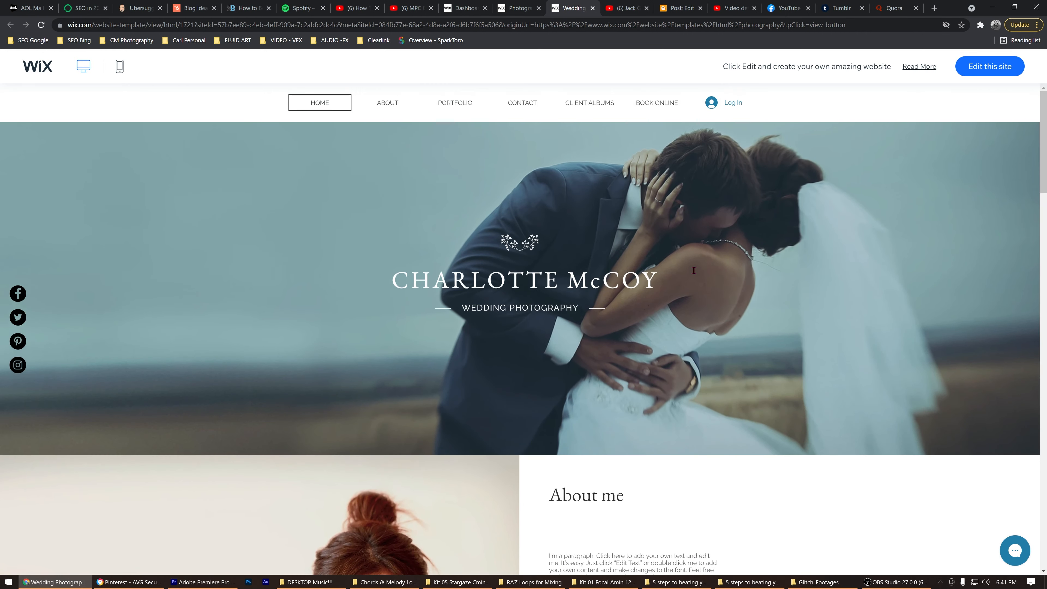
scroll(693, 270, down, 8)
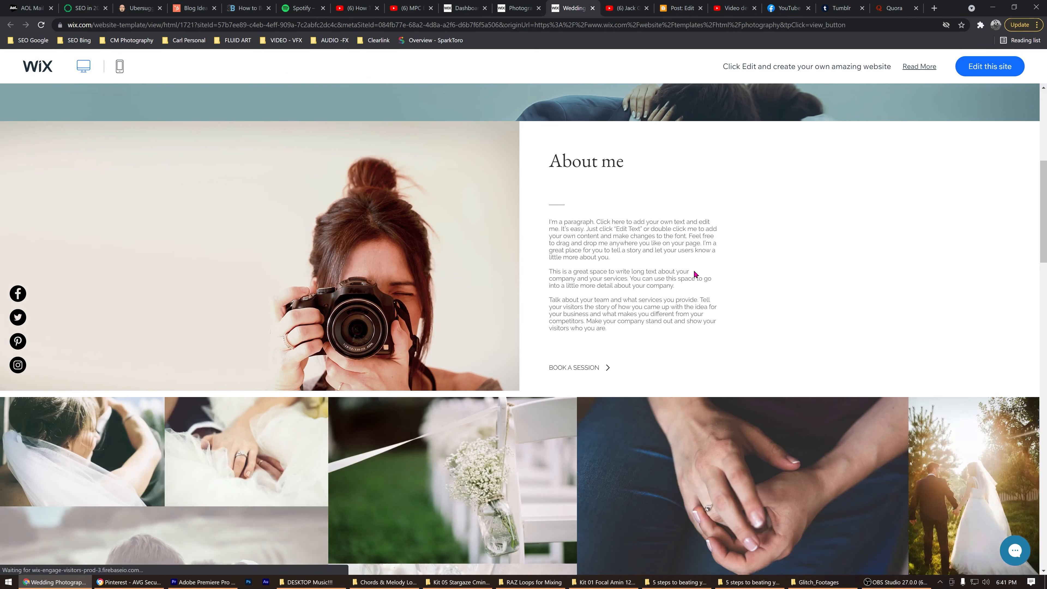
scroll(693, 291, down, 1)
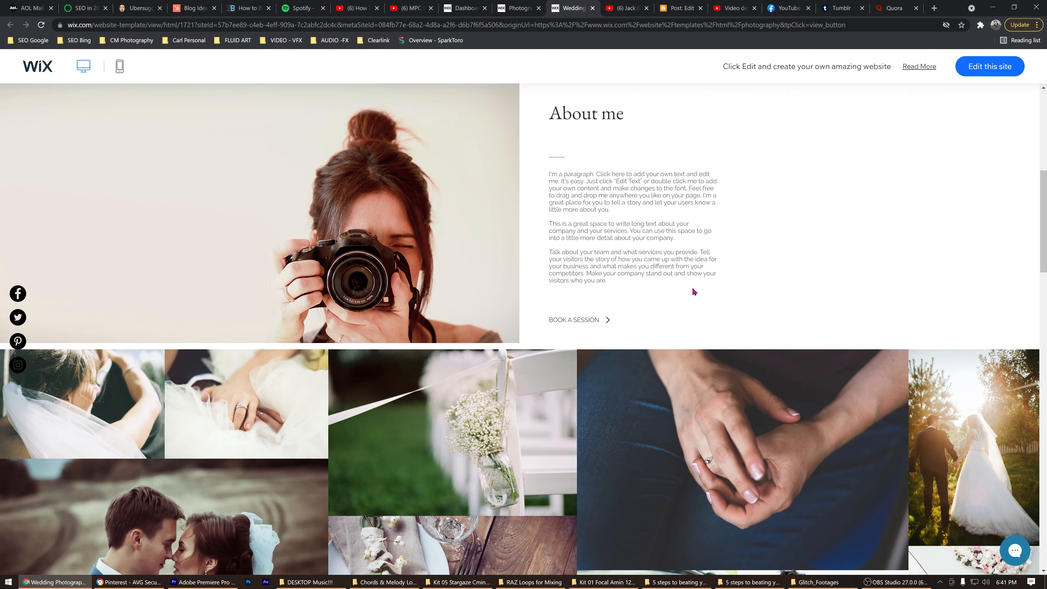
Look through the wedding photo gallery on the demo's home page down to its last images
scroll(692, 287, down, 5)
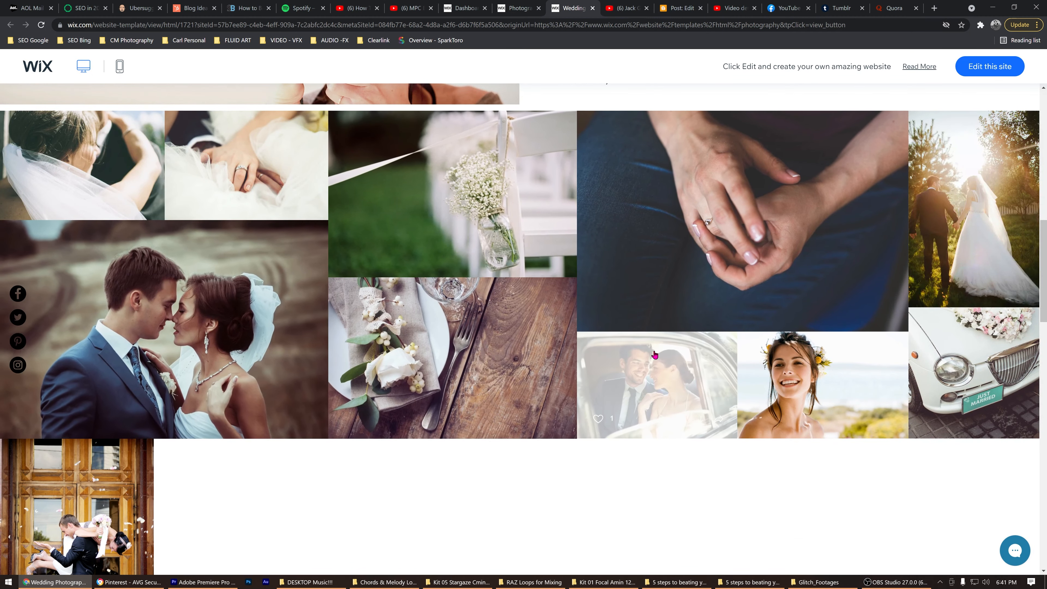
scroll(658, 349, down, 3)
scroll(658, 348, down, 2)
scroll(658, 342, down, 2)
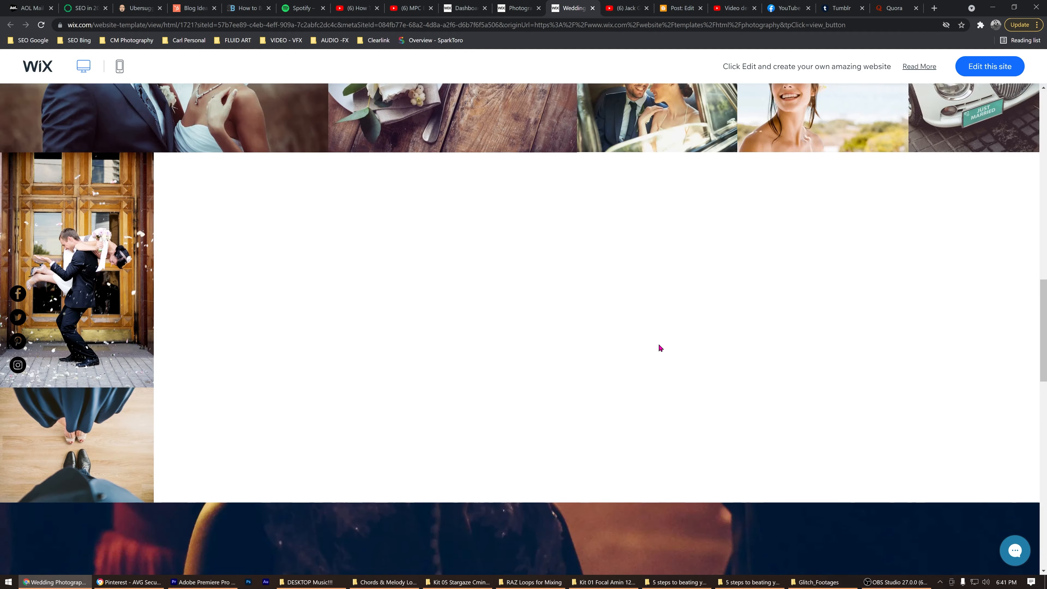
Examine the quote banner, the Let's talk contact form and the footer of the wedding demo
scroll(656, 341, down, 8)
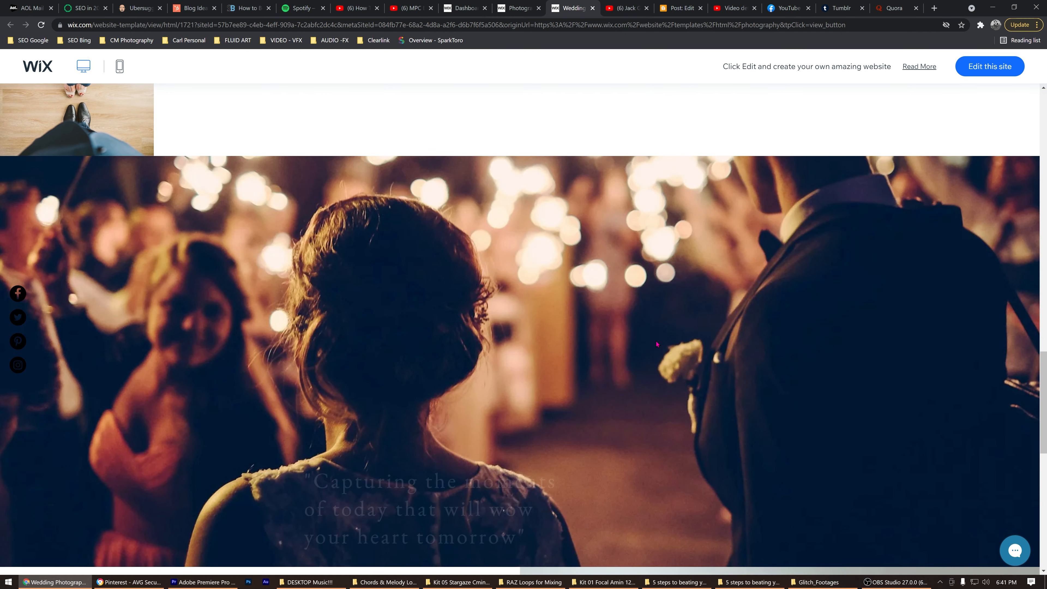
scroll(656, 341, down, 3)
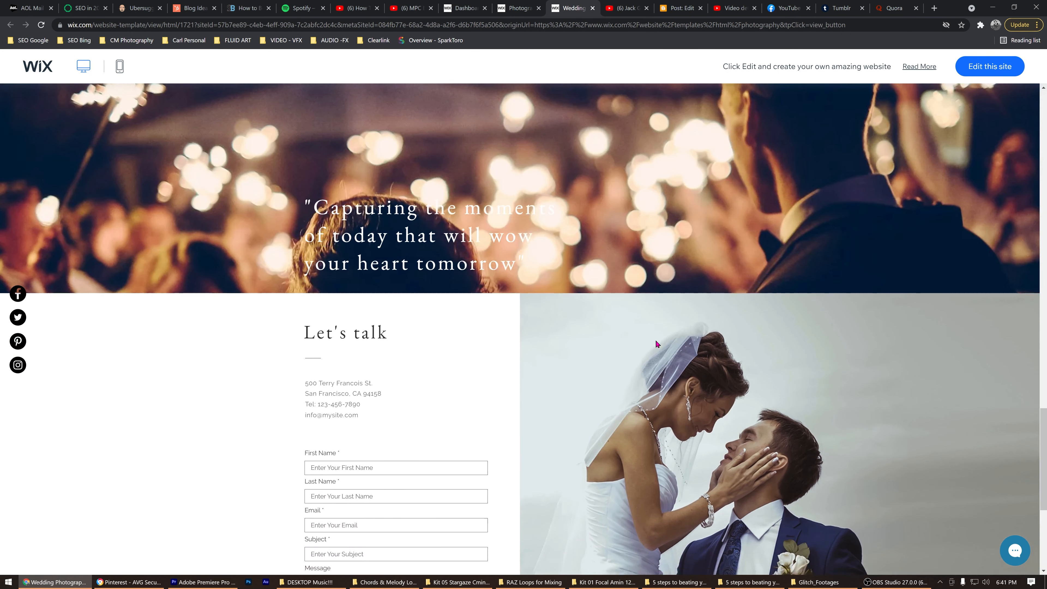
scroll(652, 316, up, 9)
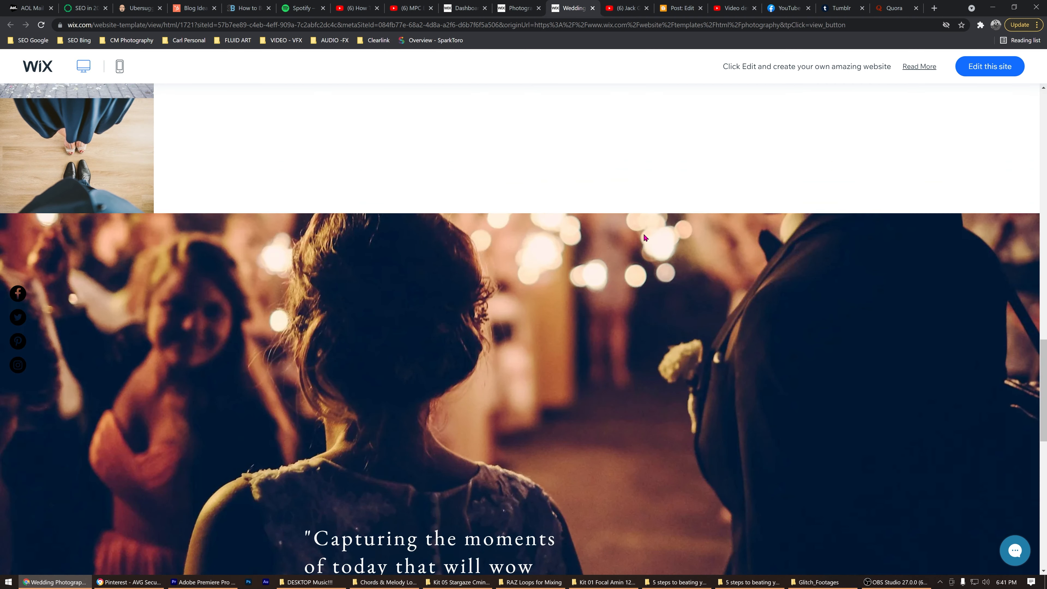
scroll(622, 348, down, 6)
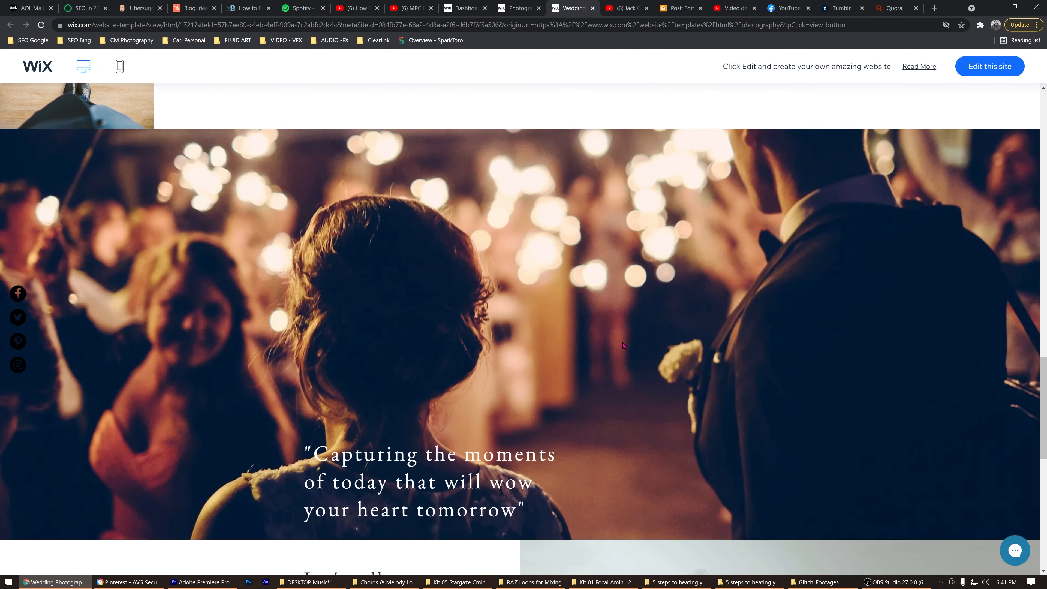
scroll(638, 325, down, 2)
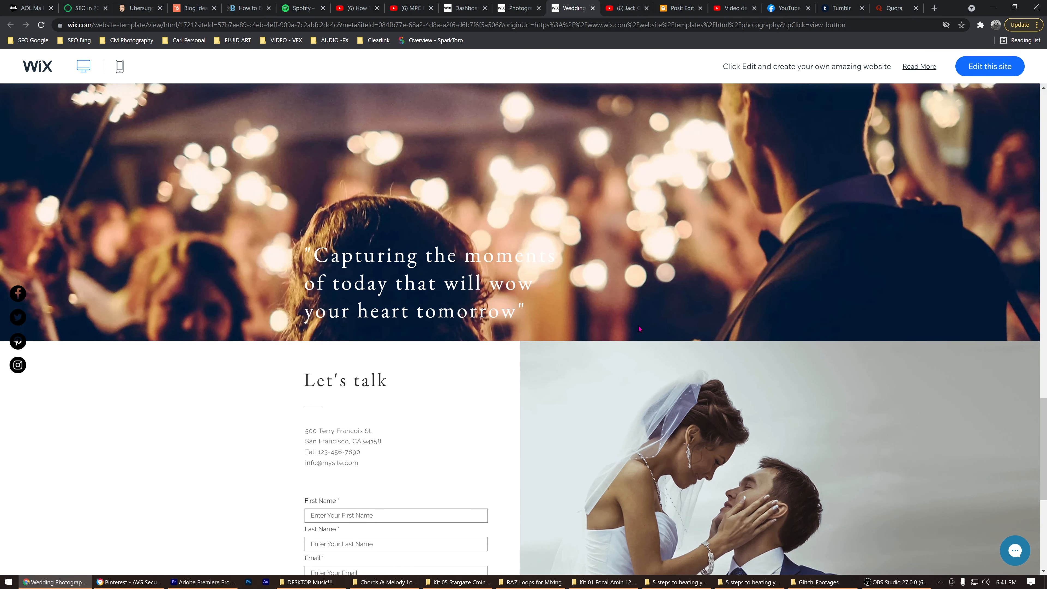
scroll(654, 309, down, 1)
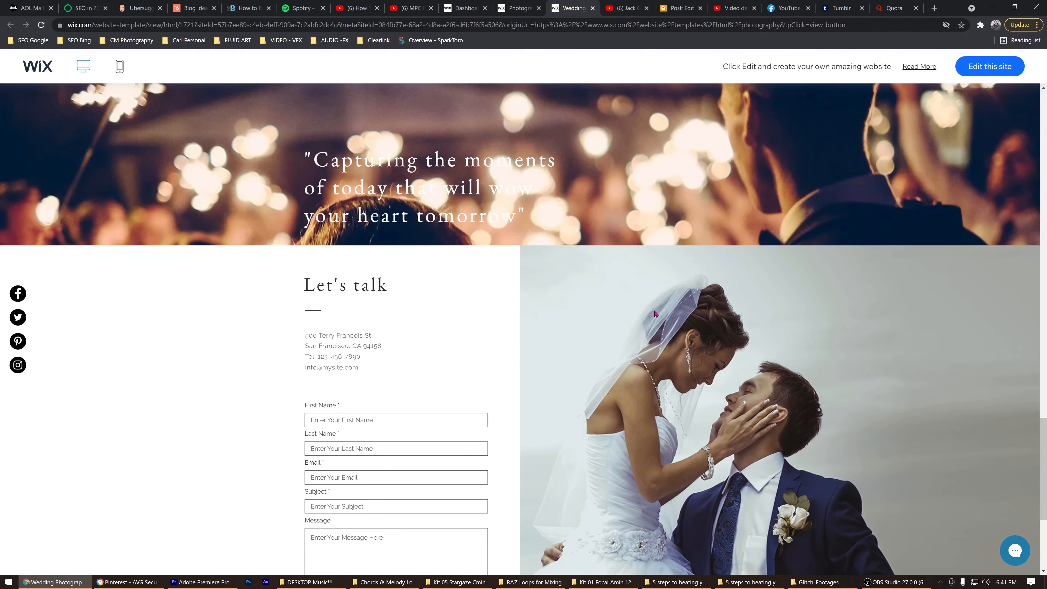
scroll(656, 314, down, 5)
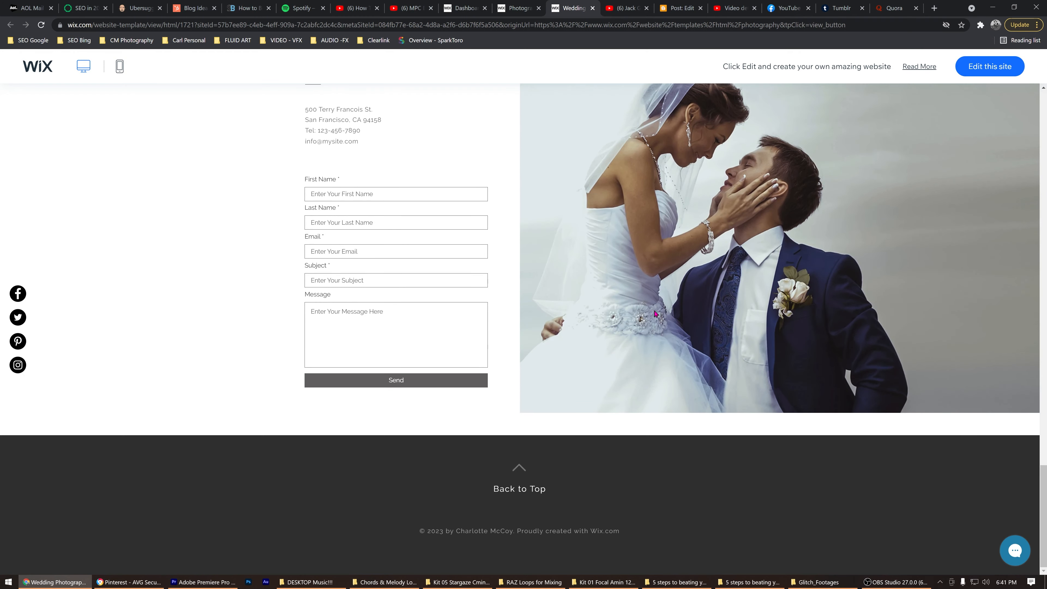
Return to the start of the home page, view the Contact section through the site navigation, and close the wedding demo
scroll(655, 314, up, 18)
scroll(655, 314, up, 20)
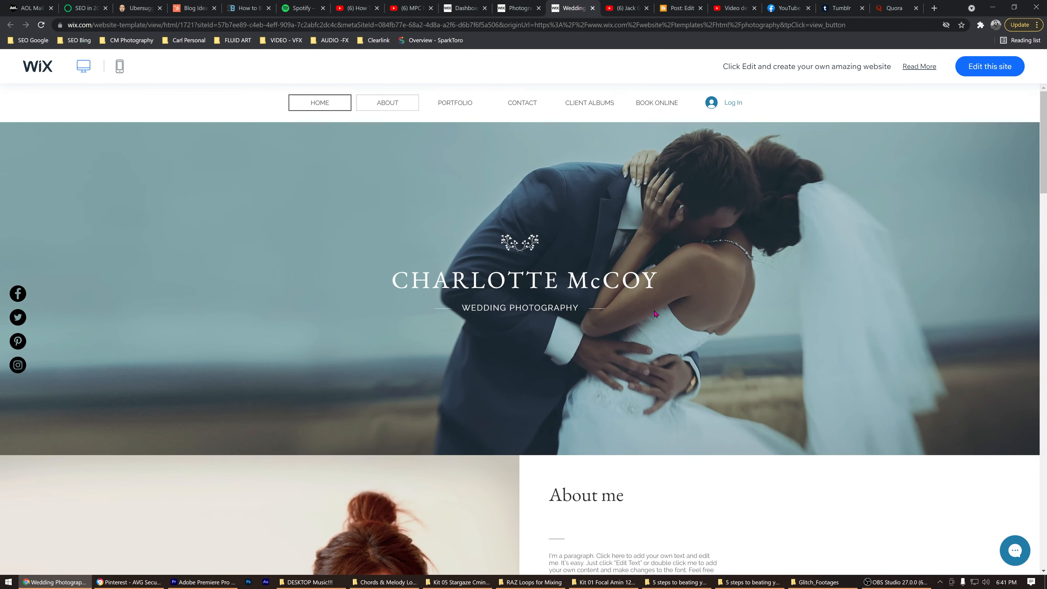
click(528, 110)
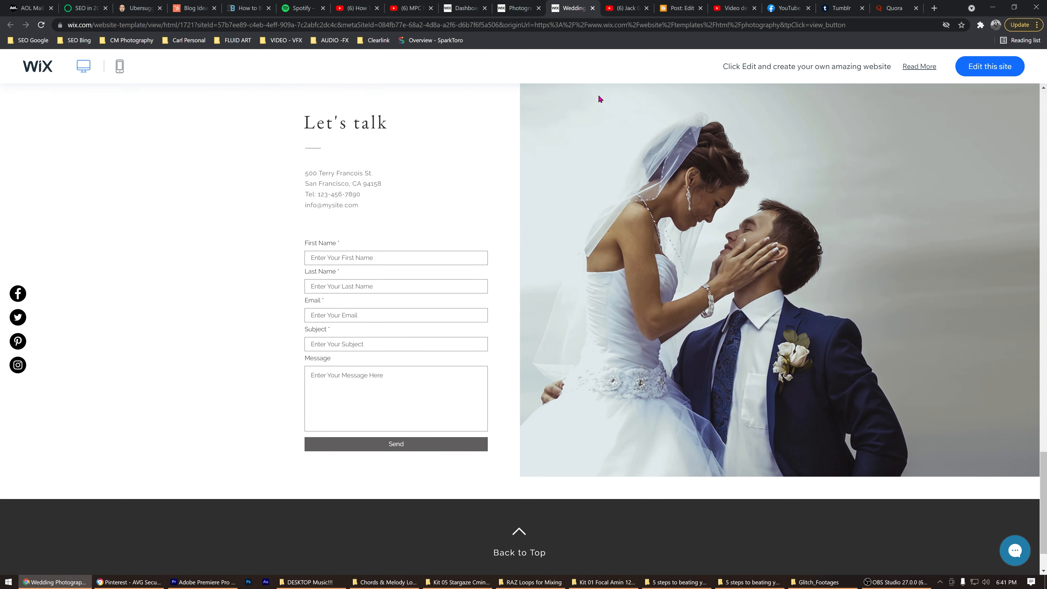
click(592, 8)
Open the Family Photographer template for editing in the Wix Editor and dismiss the Get Started introduction
mouse_move(735, 255)
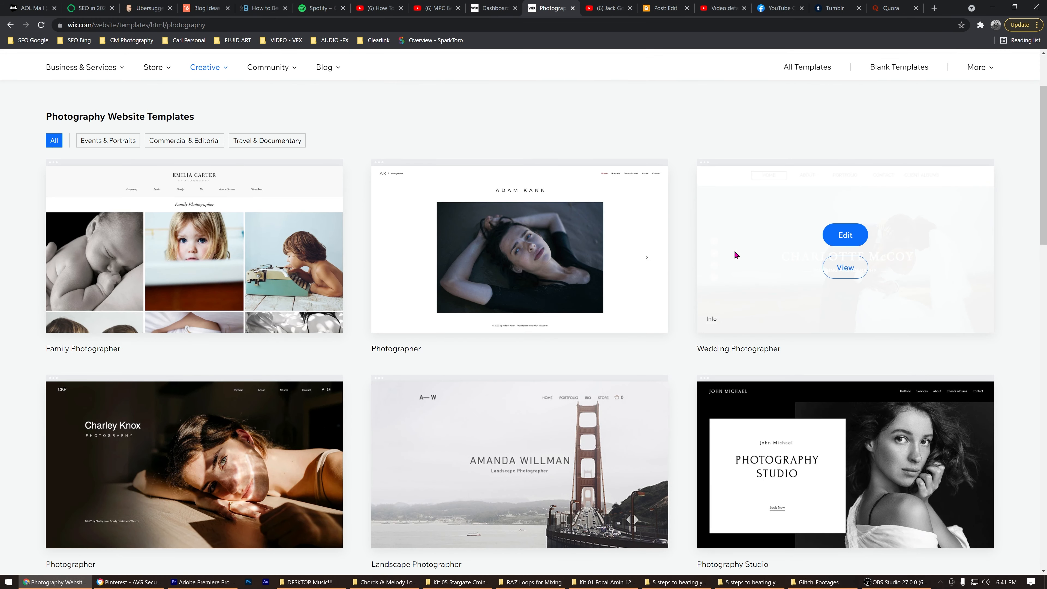
mouse_move(336, 244)
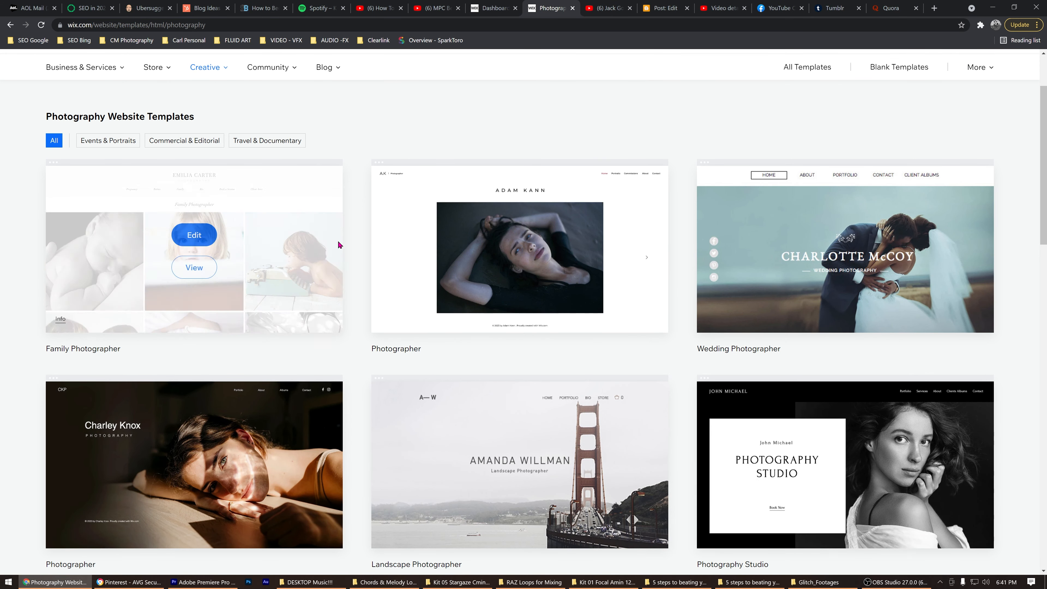
click(196, 238)
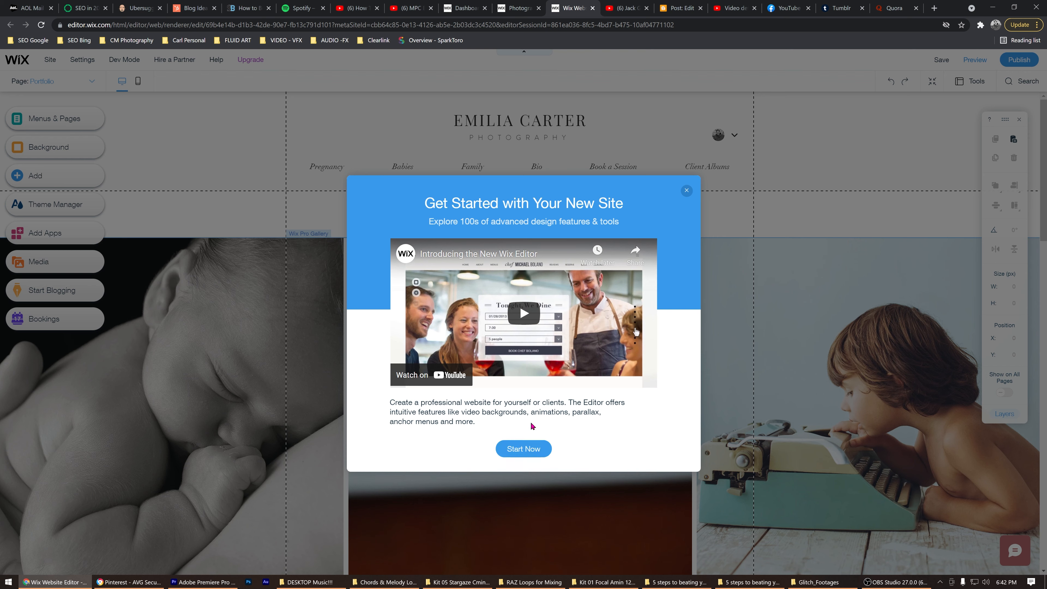
click(686, 191)
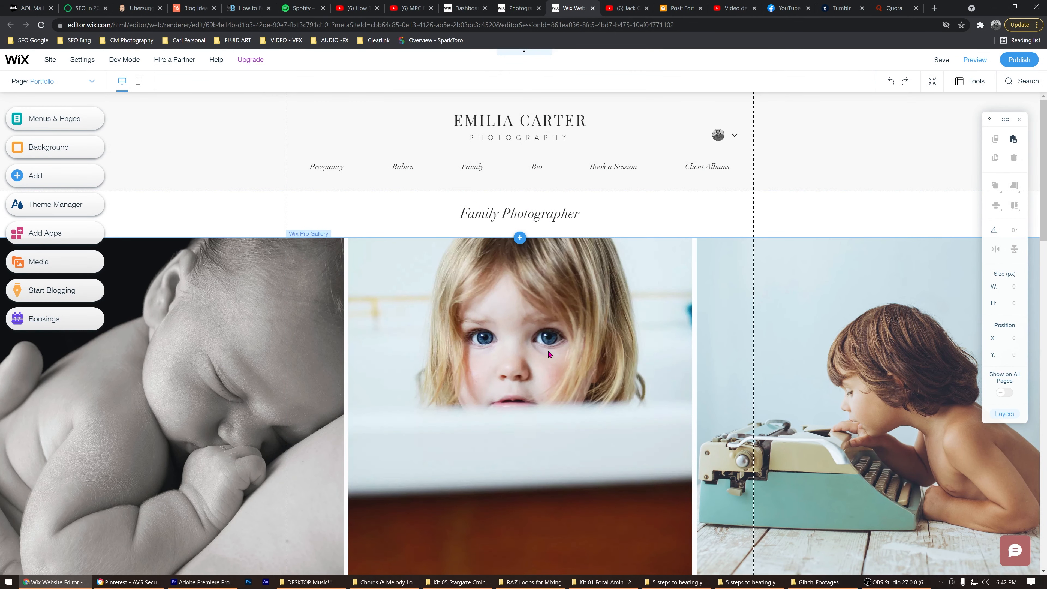
Review the Portfolio page down to its footer and back, and select the Wix Pro Gallery beneath the Family Photographer heading
scroll(548, 354, down, 10)
scroll(546, 349, down, 11)
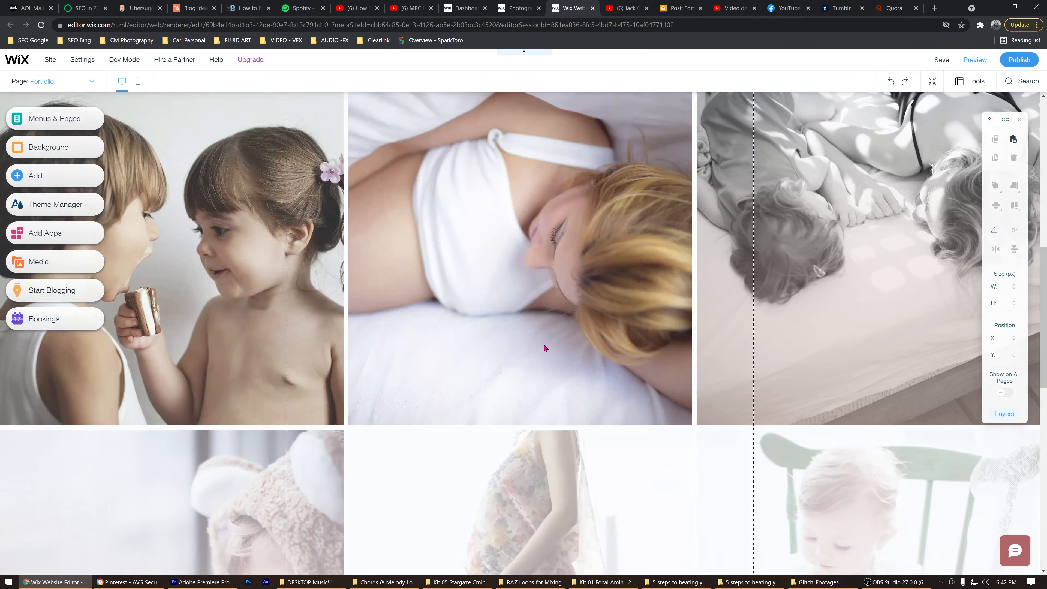
scroll(543, 345, down, 3)
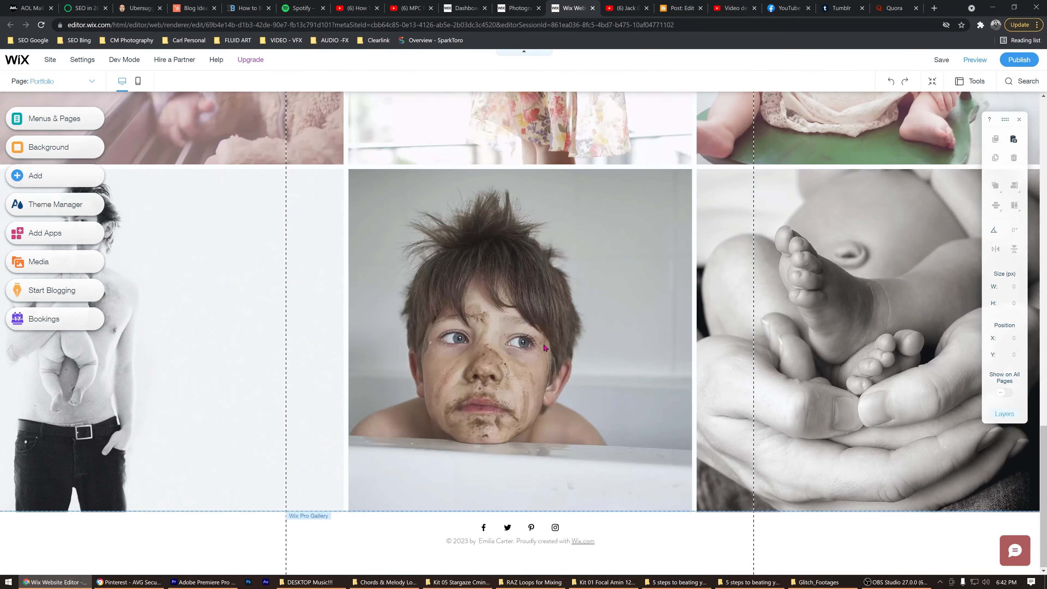
scroll(544, 347, up, 18)
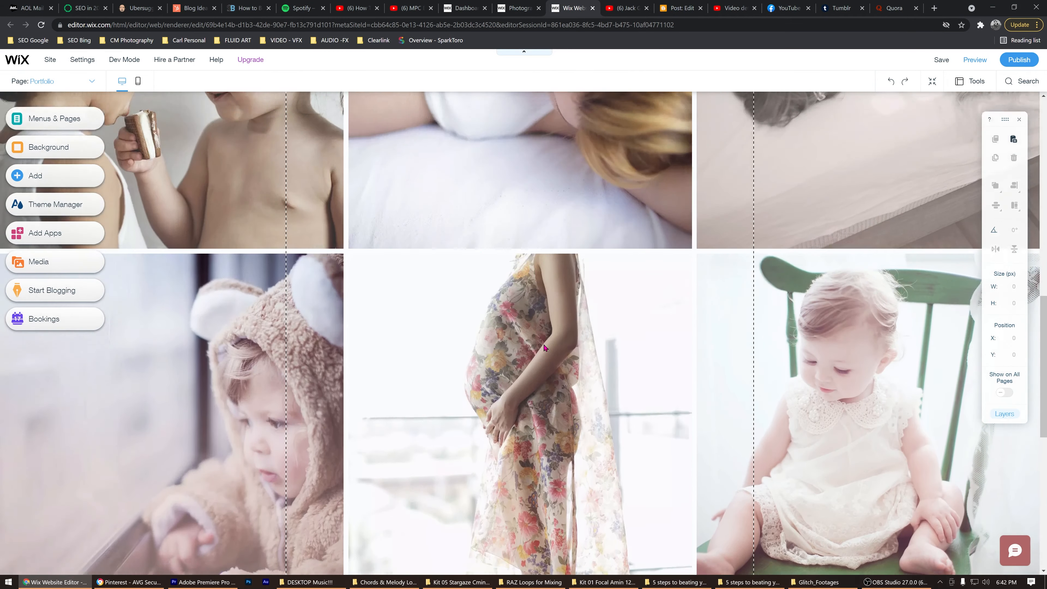
scroll(544, 347, up, 5)
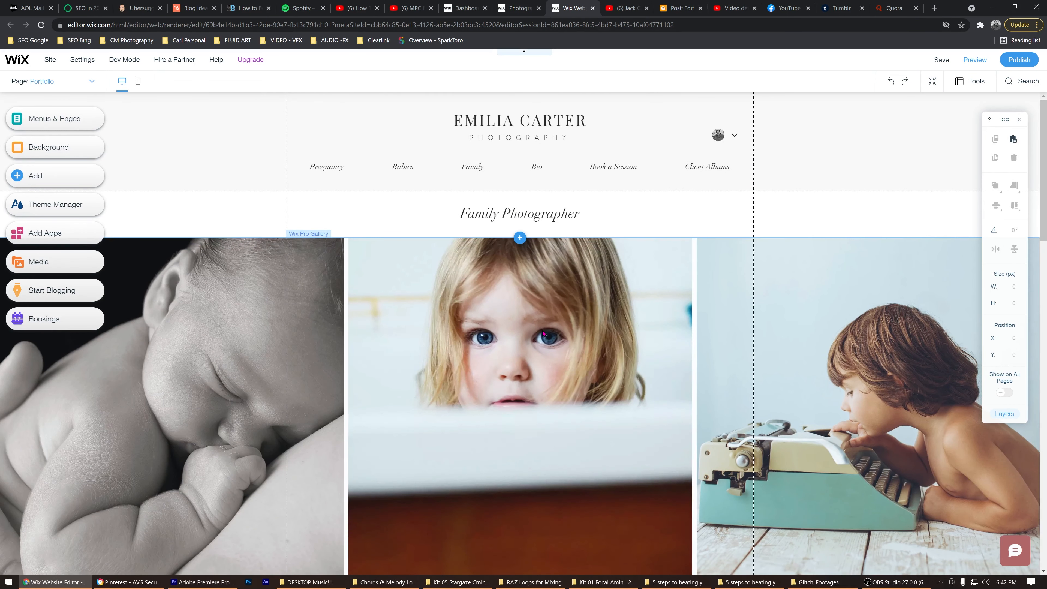
click(537, 296)
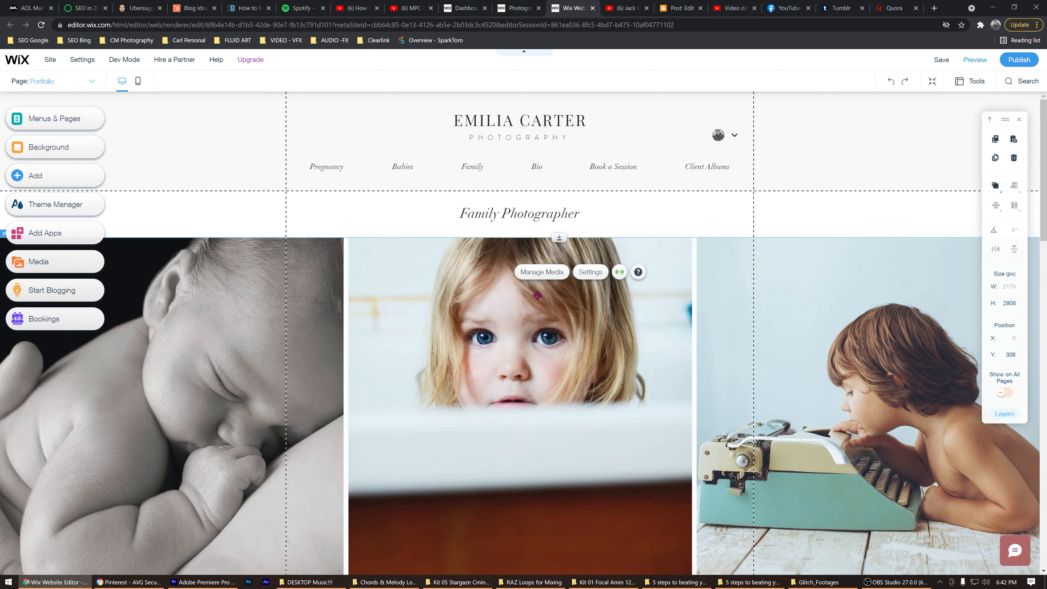
click(564, 352)
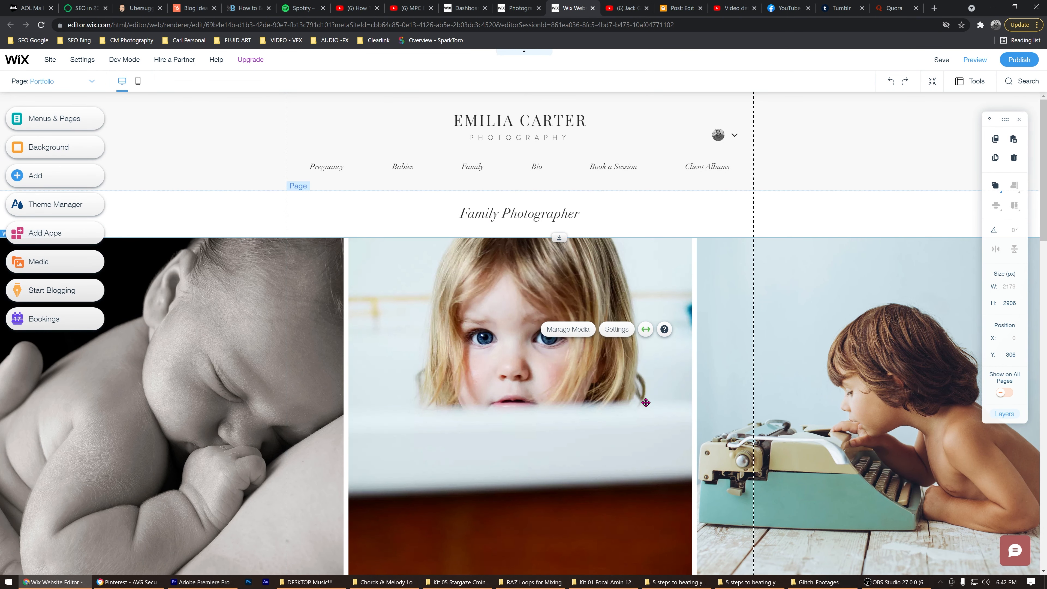
Replace the name in the header's title text with the photographer's full name in capitals followed by PHOTGRAPHY
click(626, 165)
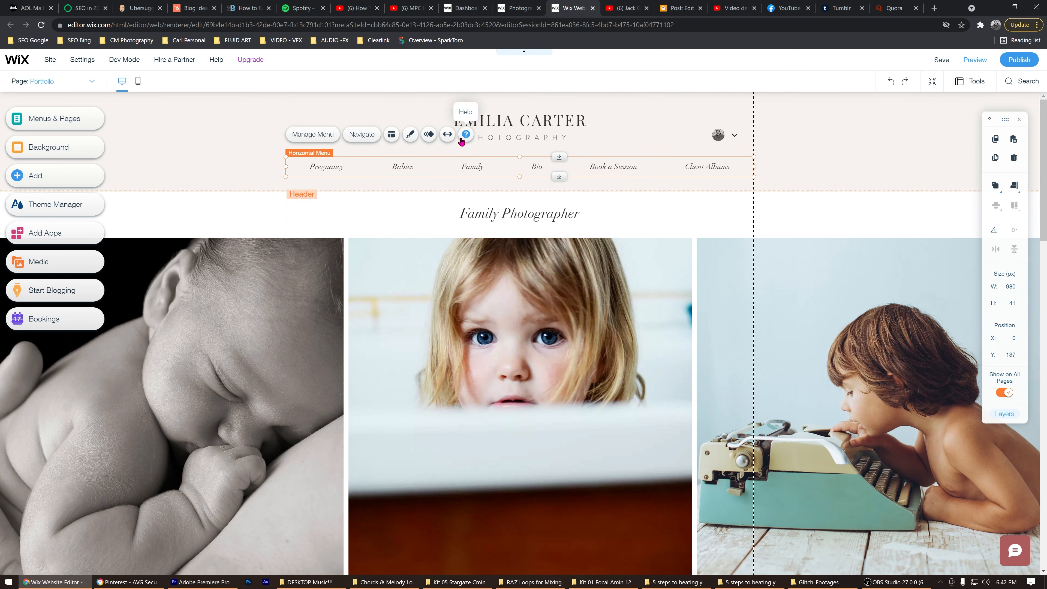
click(542, 125)
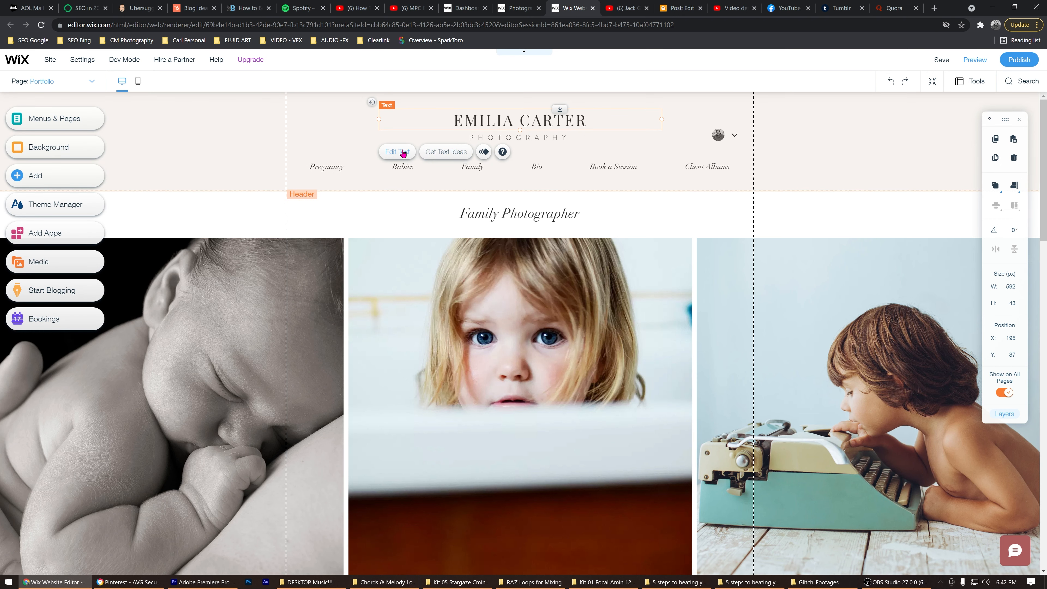
double_click(530, 120)
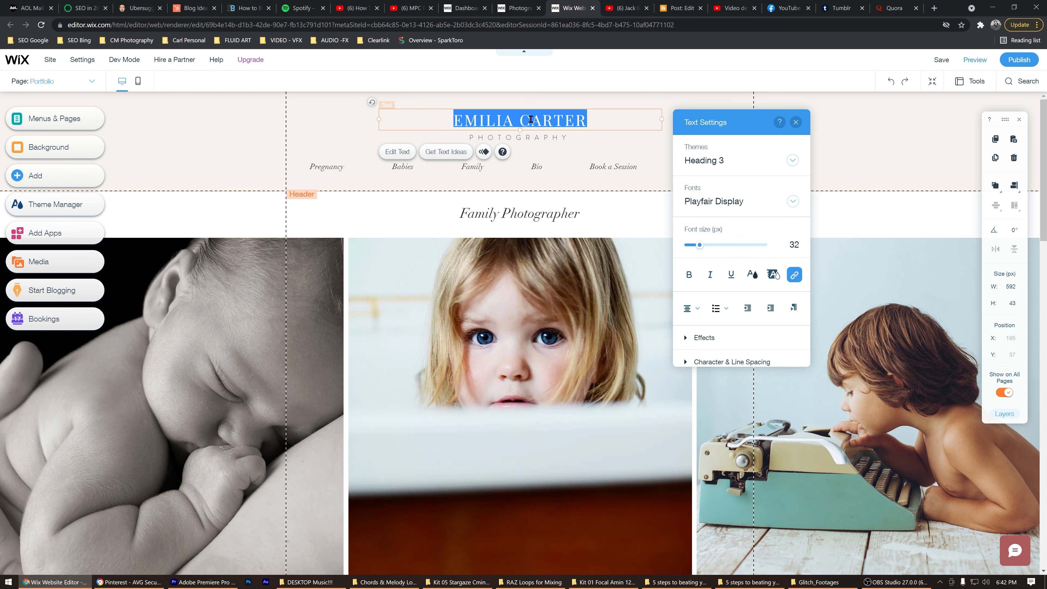
text(Carl)
key(BackSpace)
key(BackSpace)
key(BackSpace)
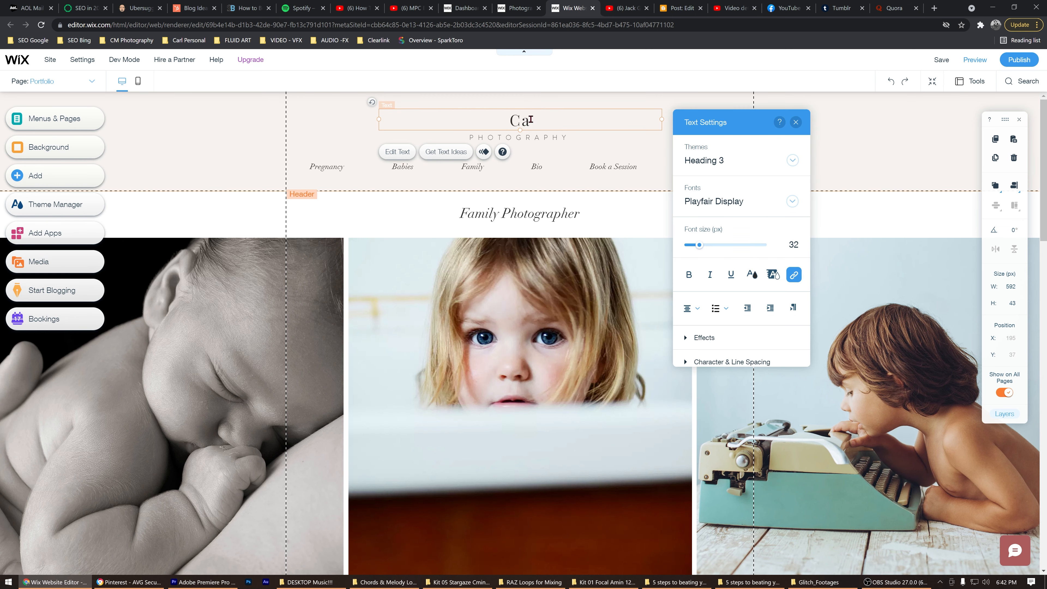
text(ARL MAZUR PH)
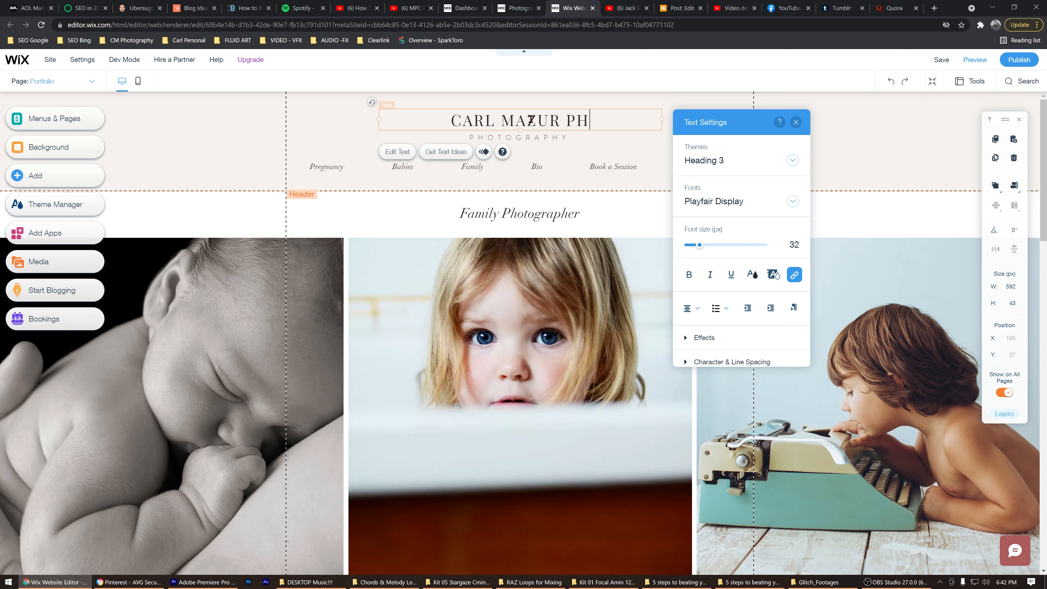
text(OTGRAP)
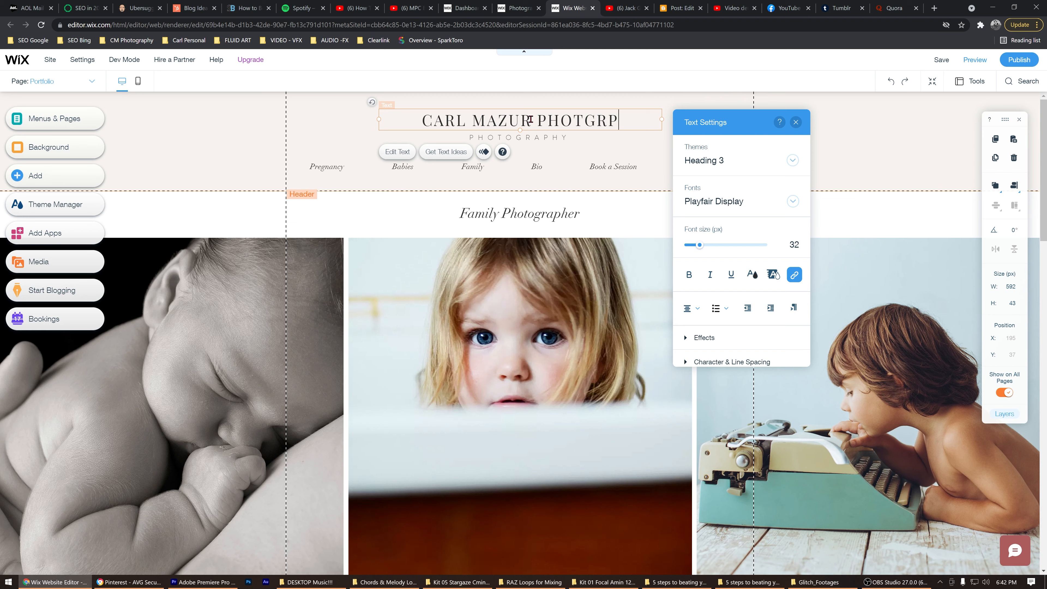
text(HY)
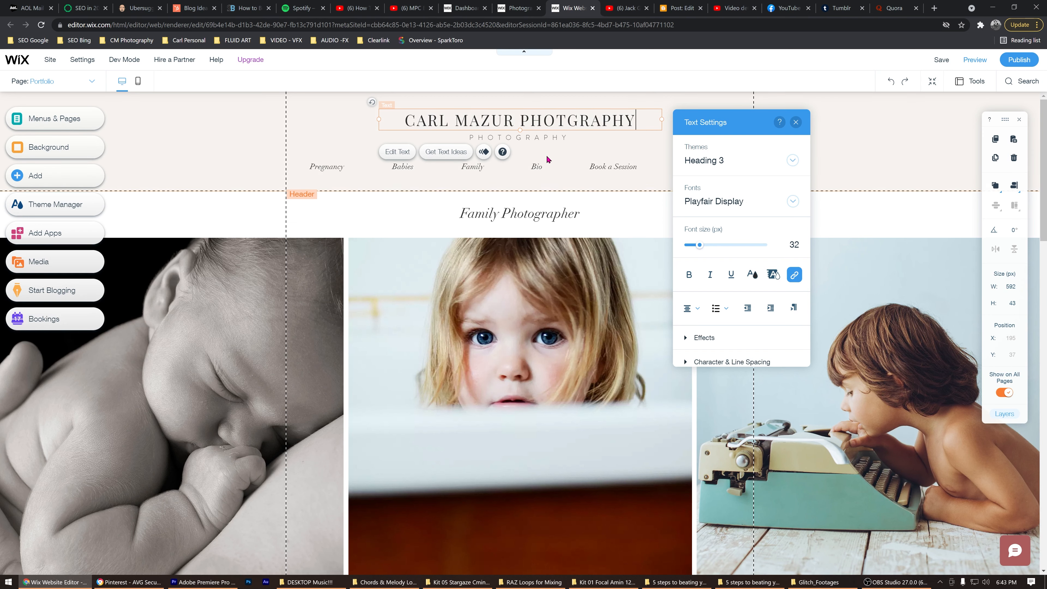
Remove the word PHOTGRAPHY from the header title so that it holds only the photographer's name
drag(520, 119, 633, 123)
key(BackSpace)
key(BackSpace)
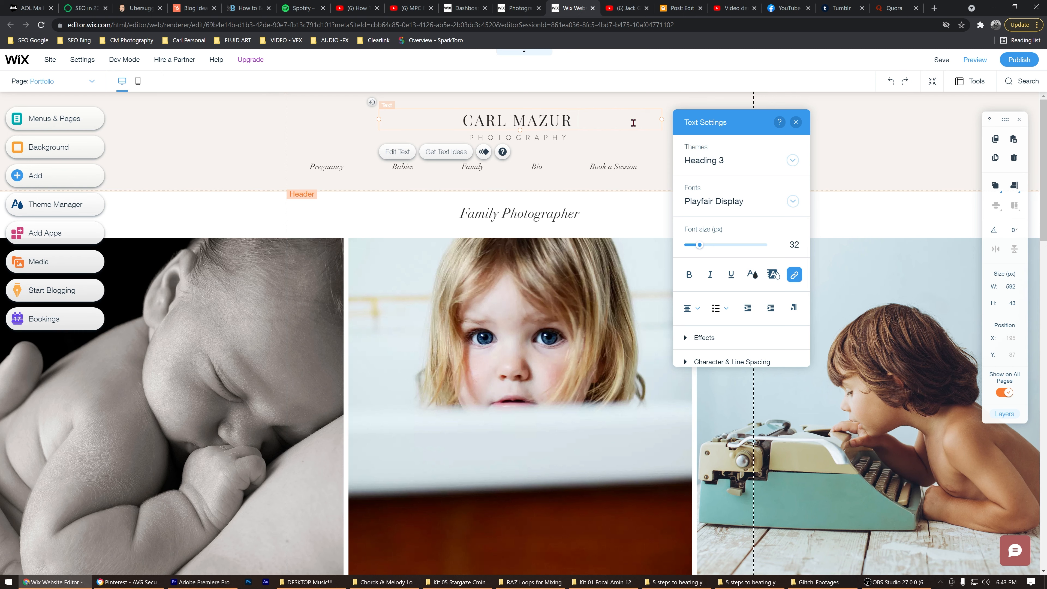
click(567, 158)
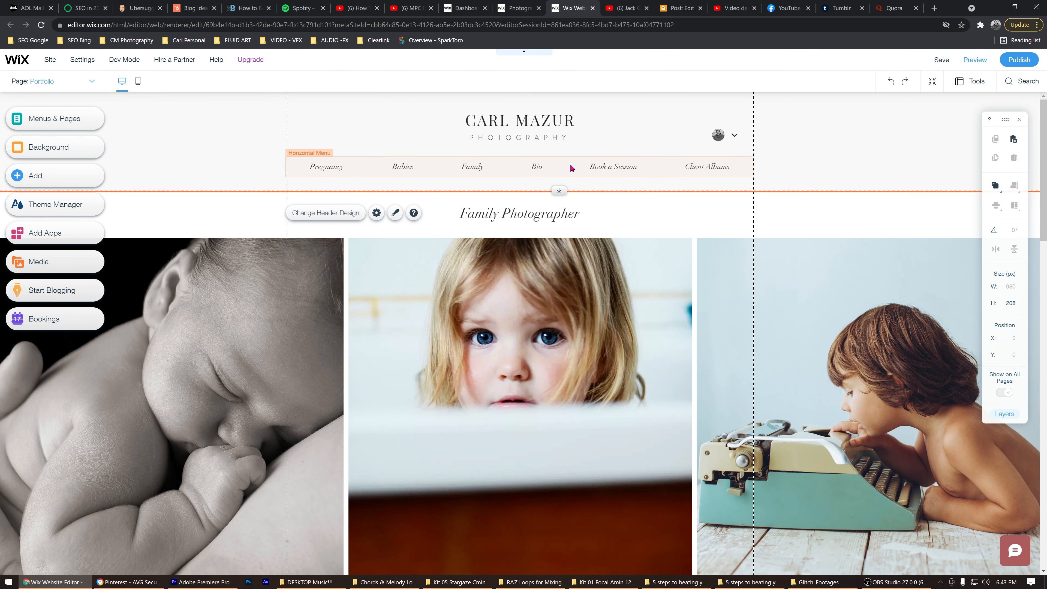
Move the name title in the header down to Y position 43, closer to the PHOTOGRAPHY tagline
click(569, 129)
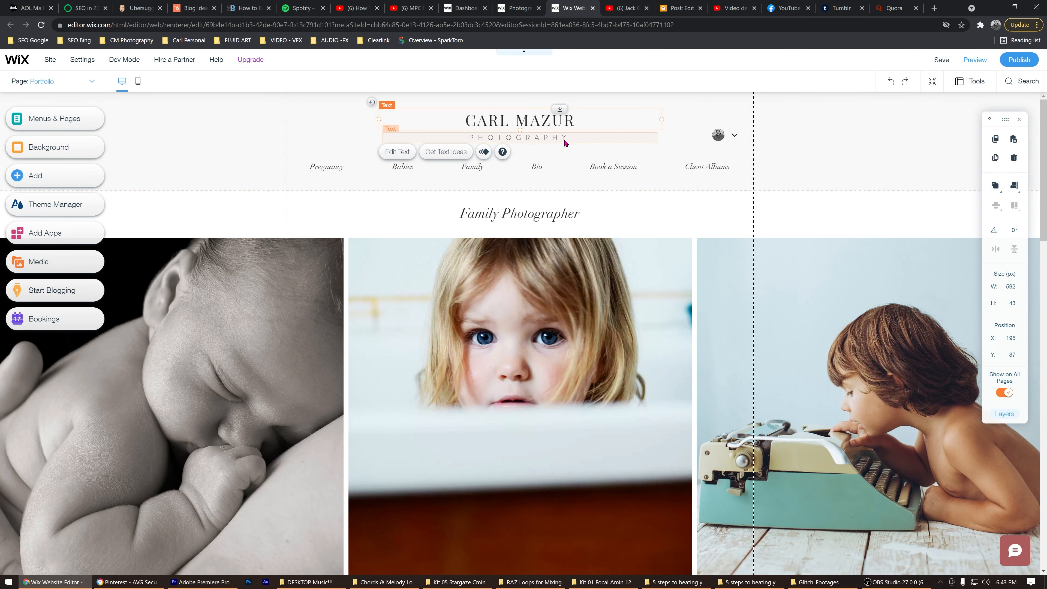
drag(568, 122, 569, 123)
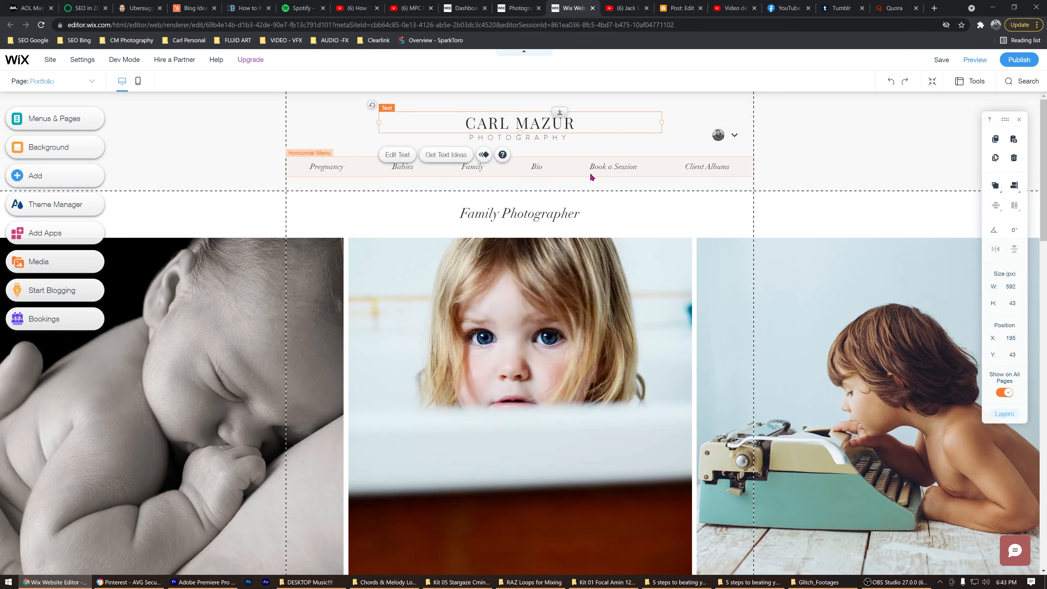
click(556, 138)
drag(557, 138, 557, 141)
click(575, 121)
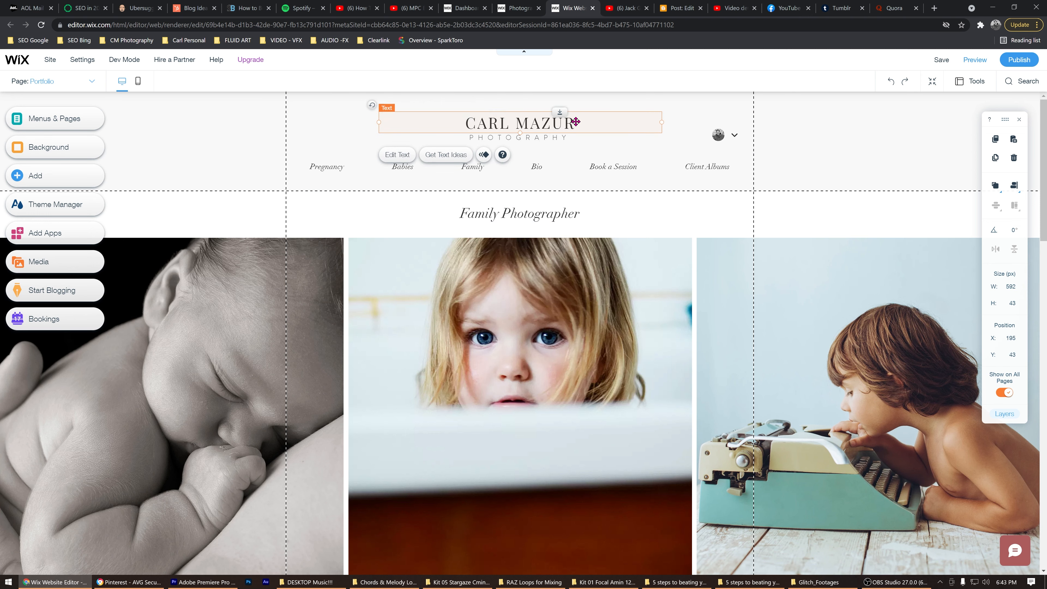
double_click(577, 121)
click(580, 123)
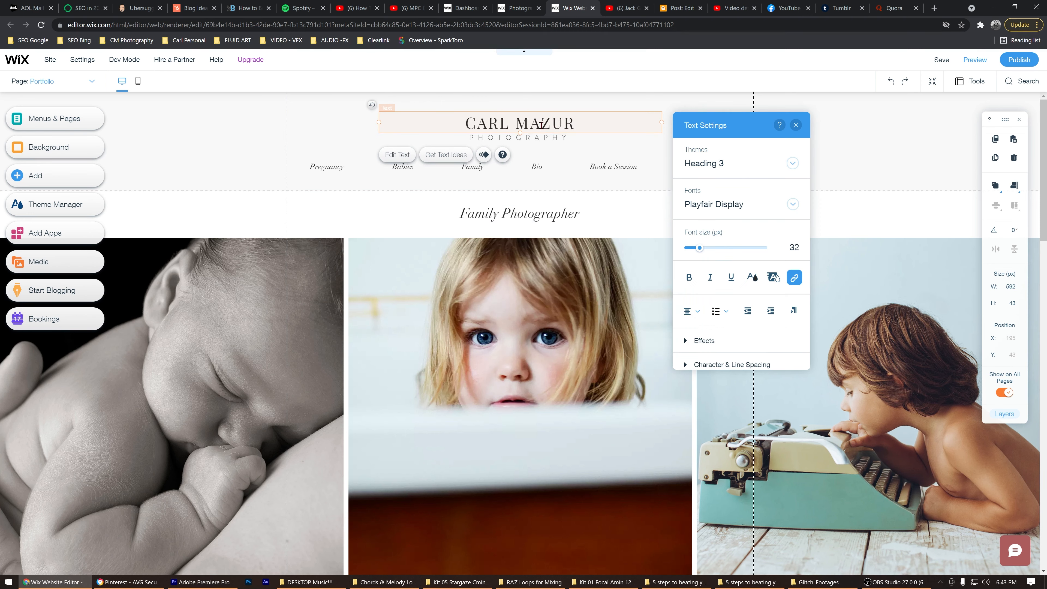
click(576, 159)
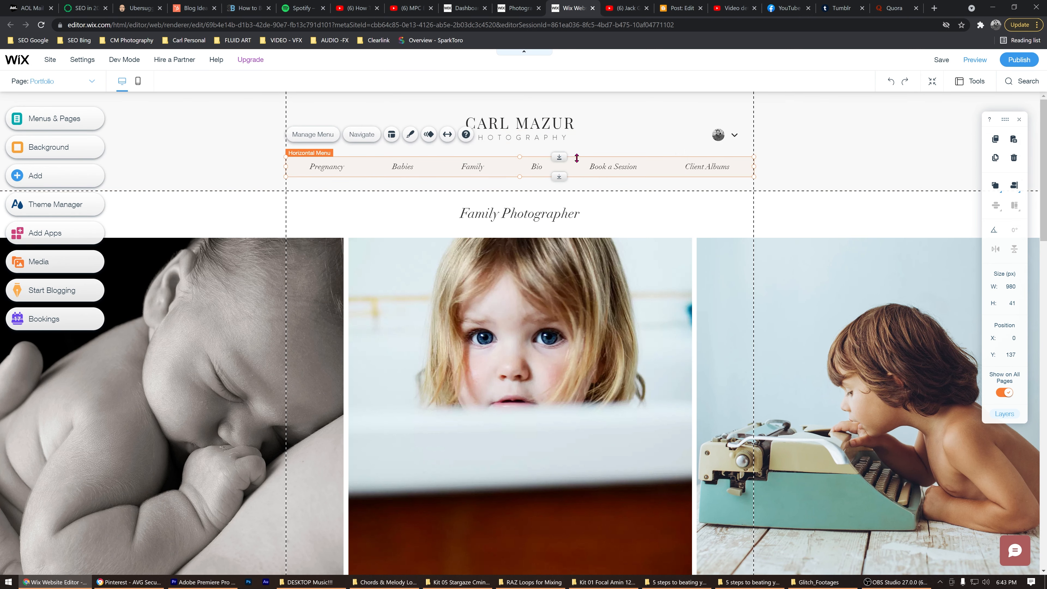
click(558, 128)
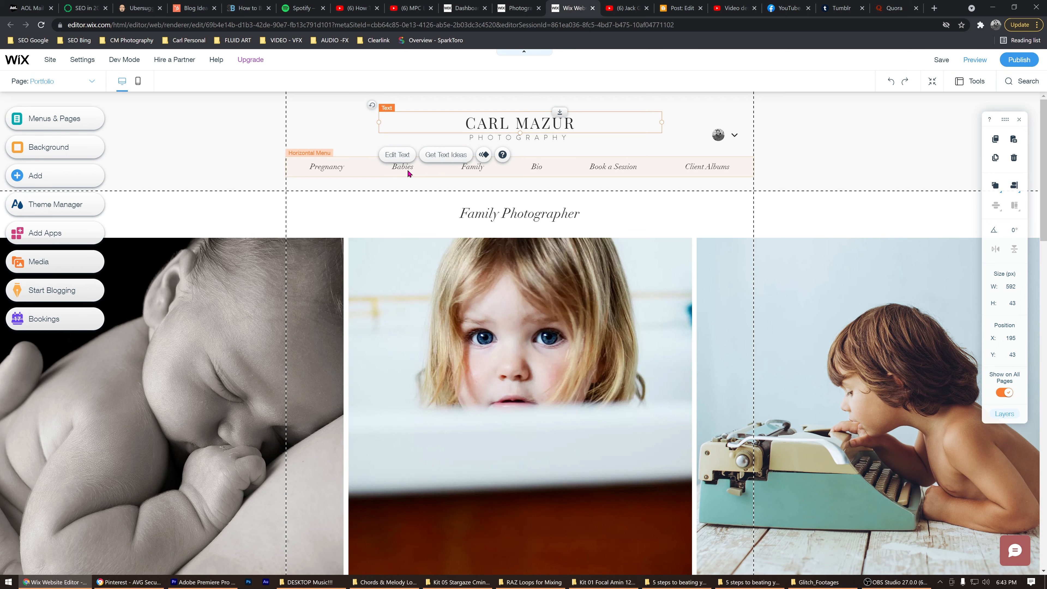
click(404, 209)
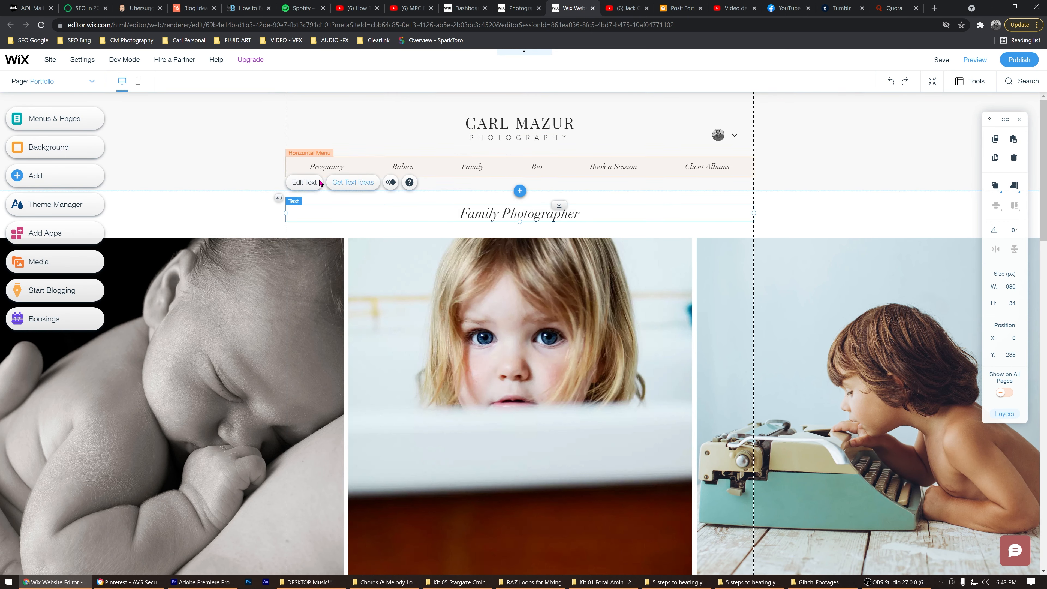
Open the site's page management and delete the Babies page
click(92, 84)
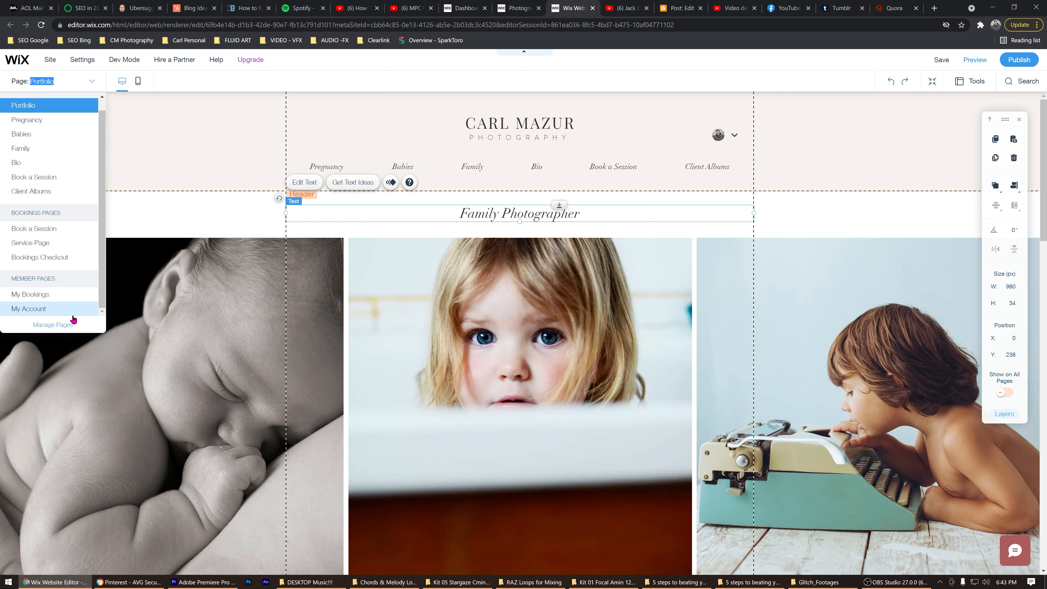
click(68, 325)
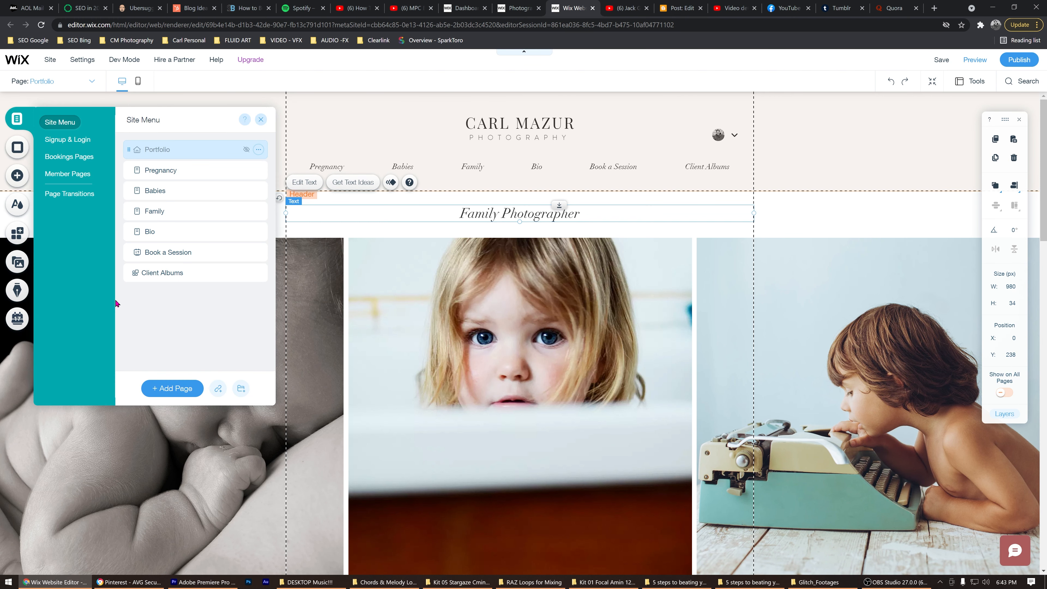
click(259, 191)
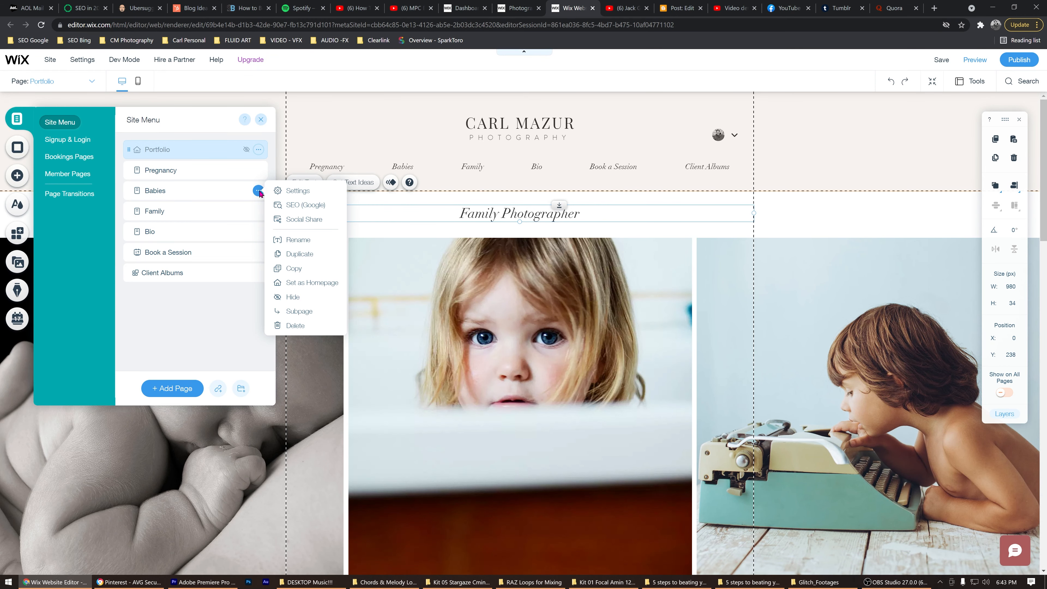
click(295, 326)
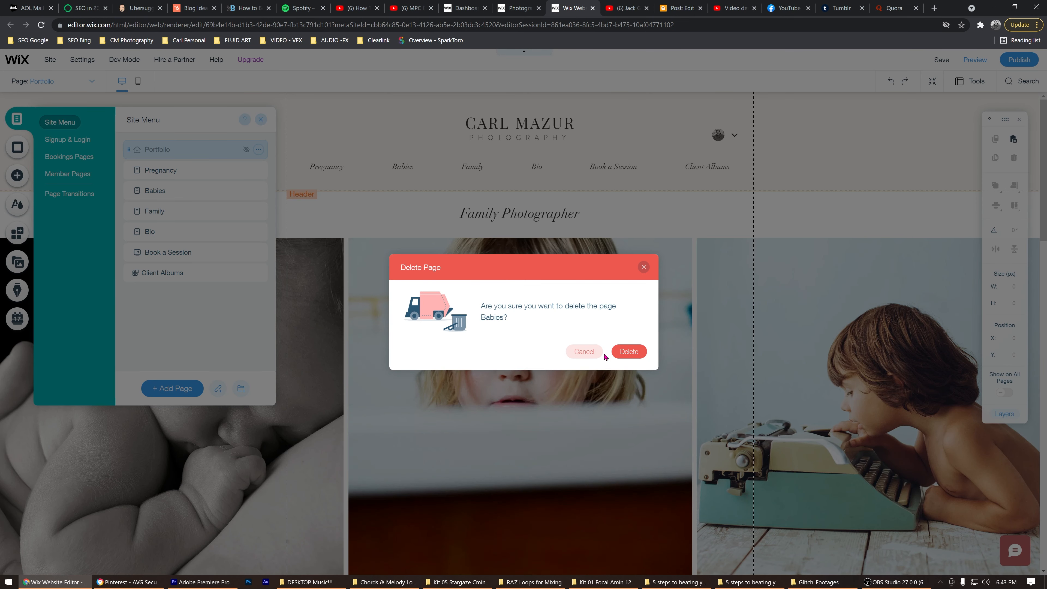
click(630, 351)
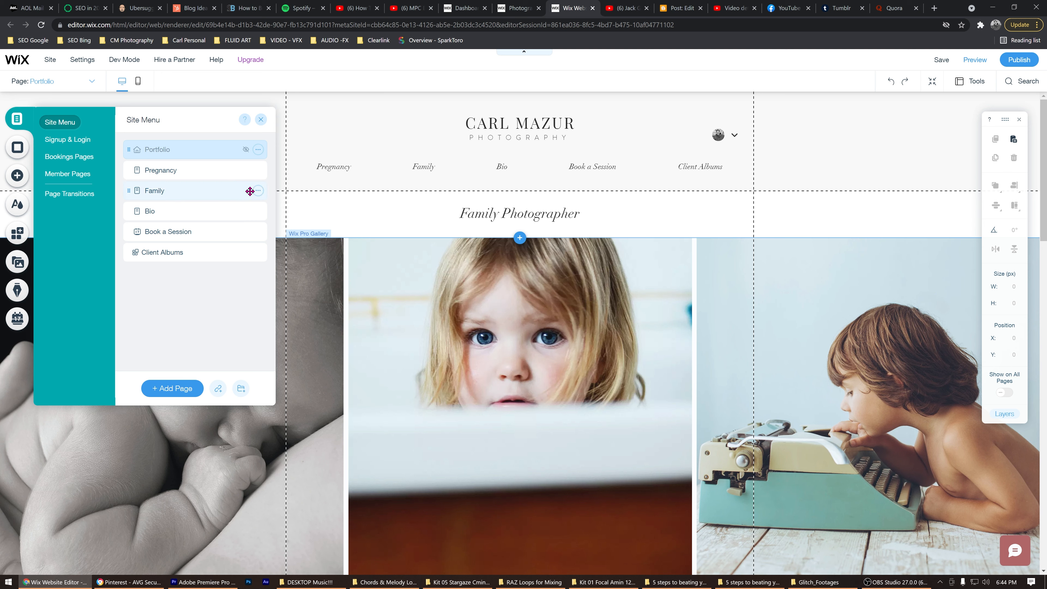
Delete the Pregnancy page from the site menu
click(258, 171)
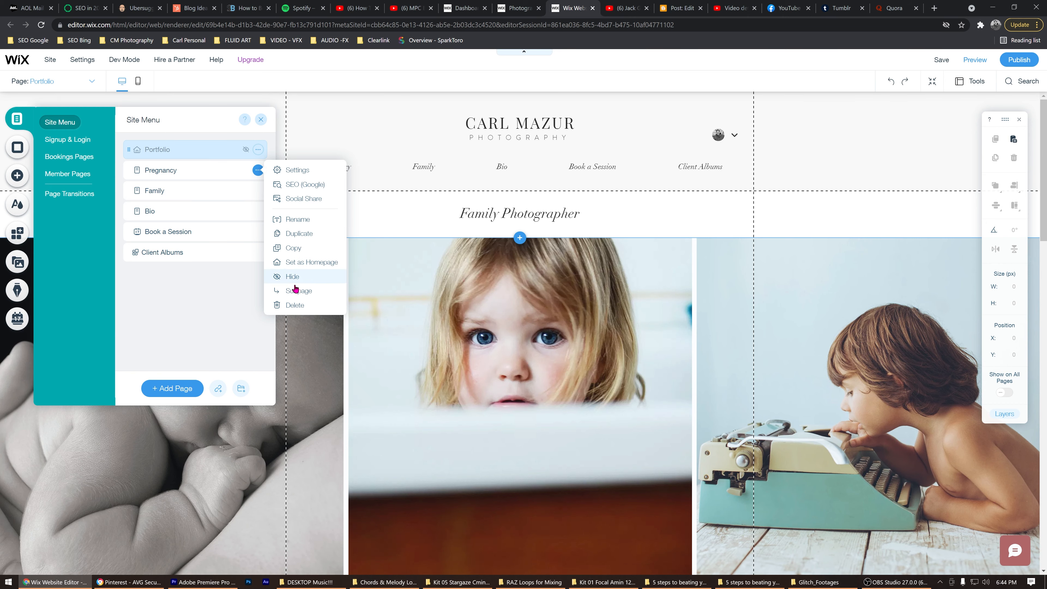
click(293, 306)
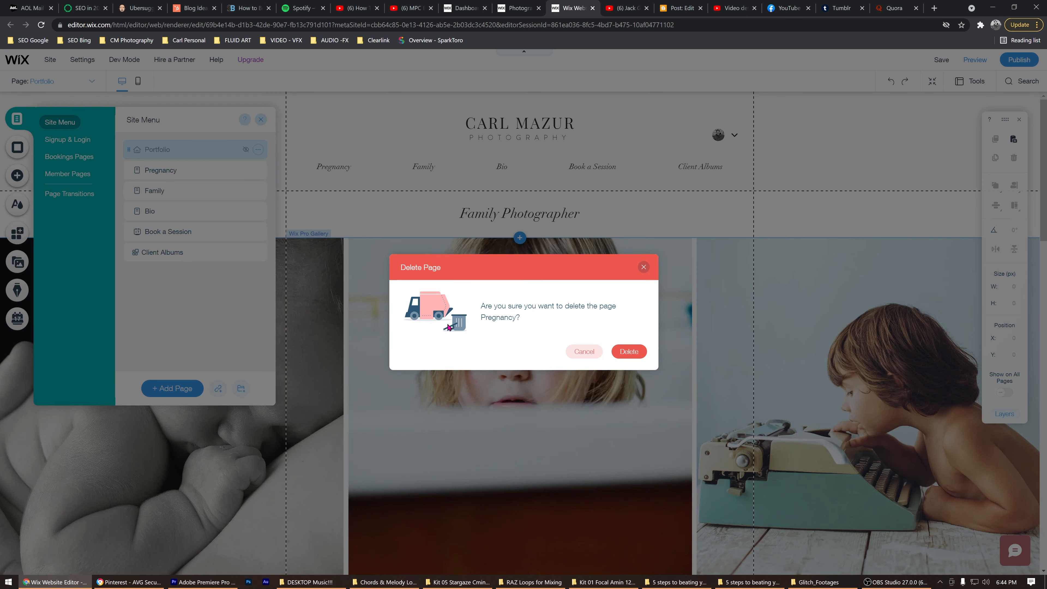
click(629, 352)
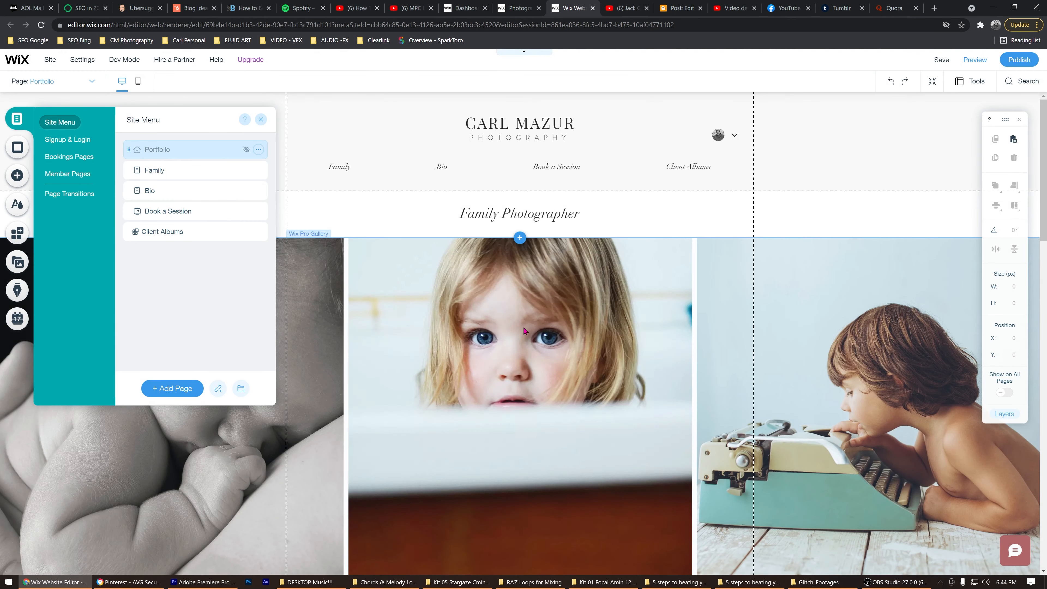
Rename the Family page in the site menu as Landscapes
click(258, 170)
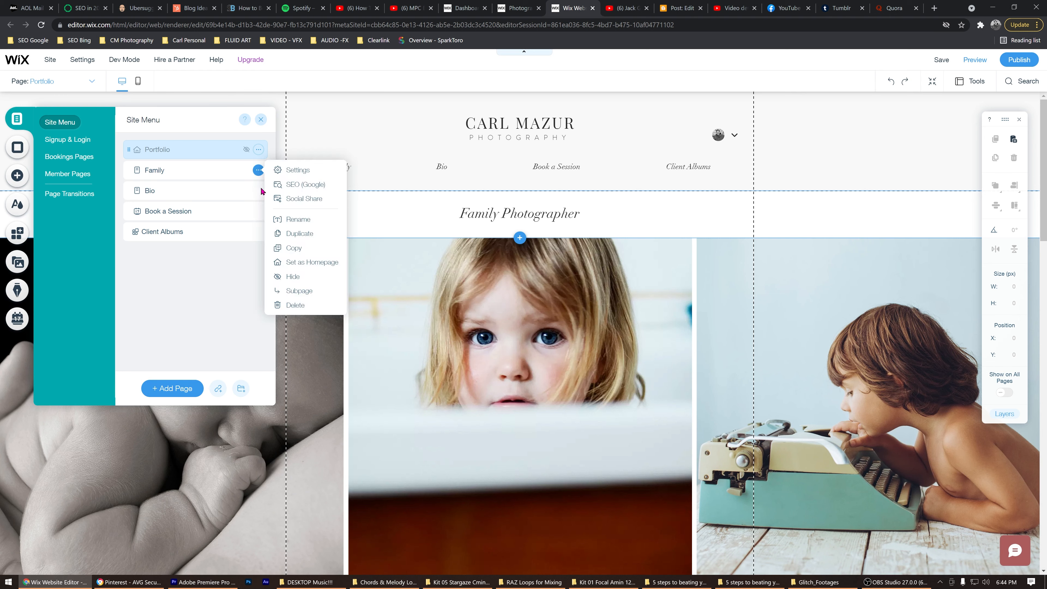
click(288, 219)
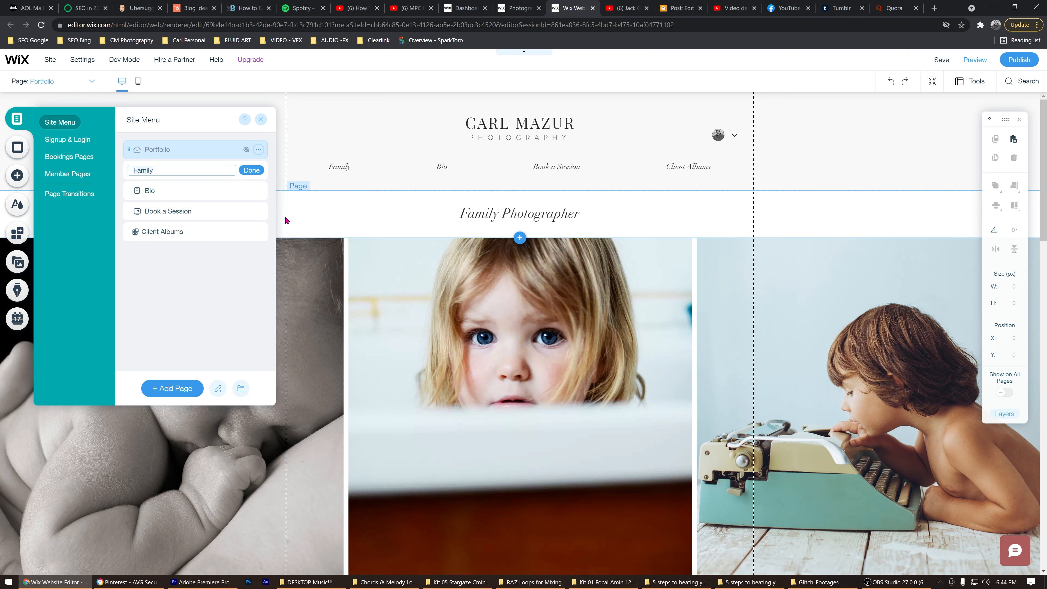
text(Landscapes)
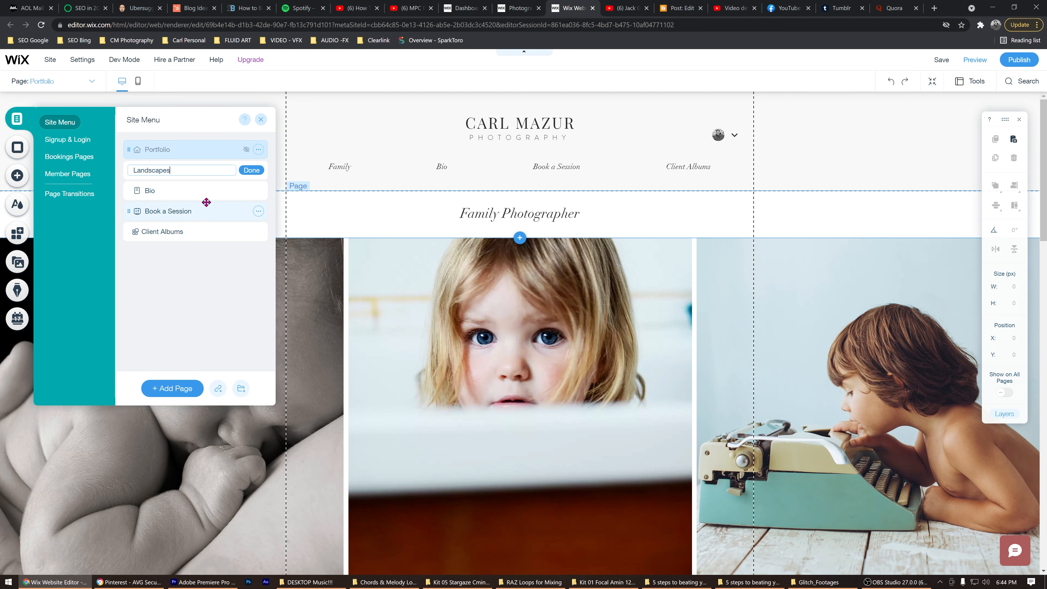
click(253, 173)
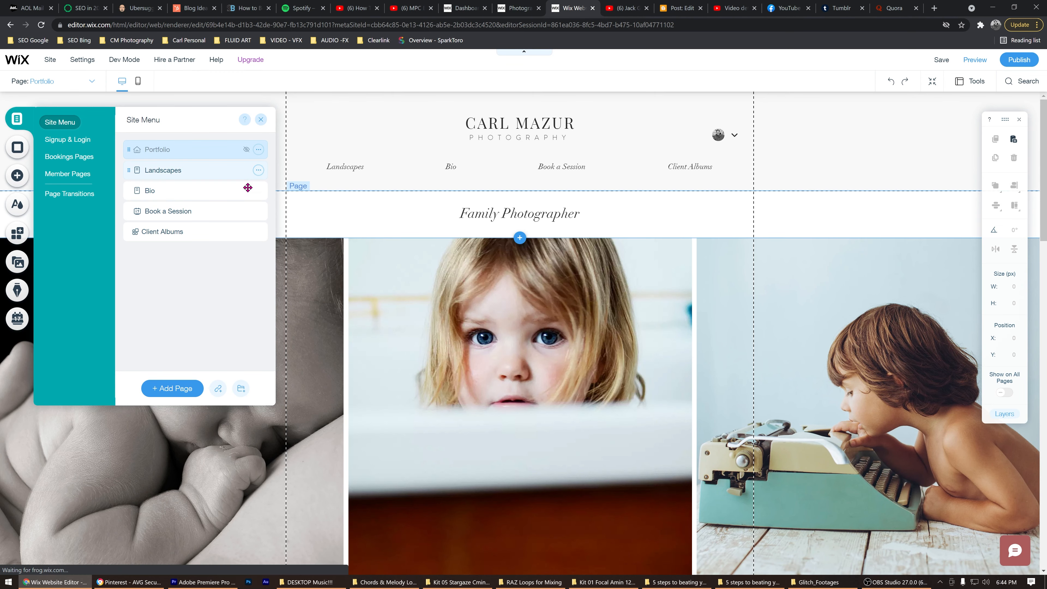
Go to the Landscapes page and change its Family heading above the gallery to Landscapes
click(198, 170)
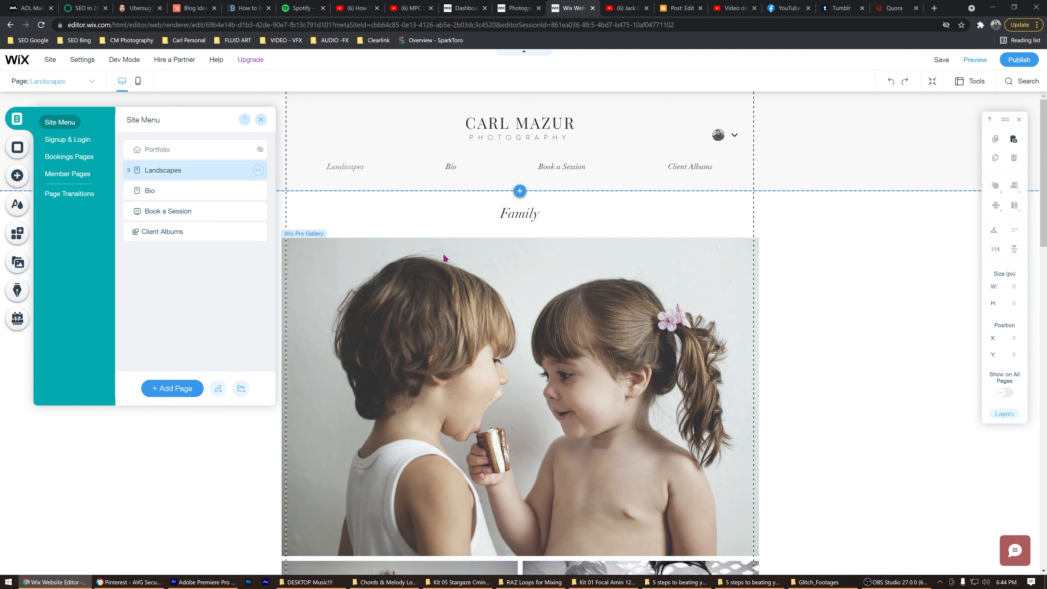
click(521, 213)
double_click(535, 220)
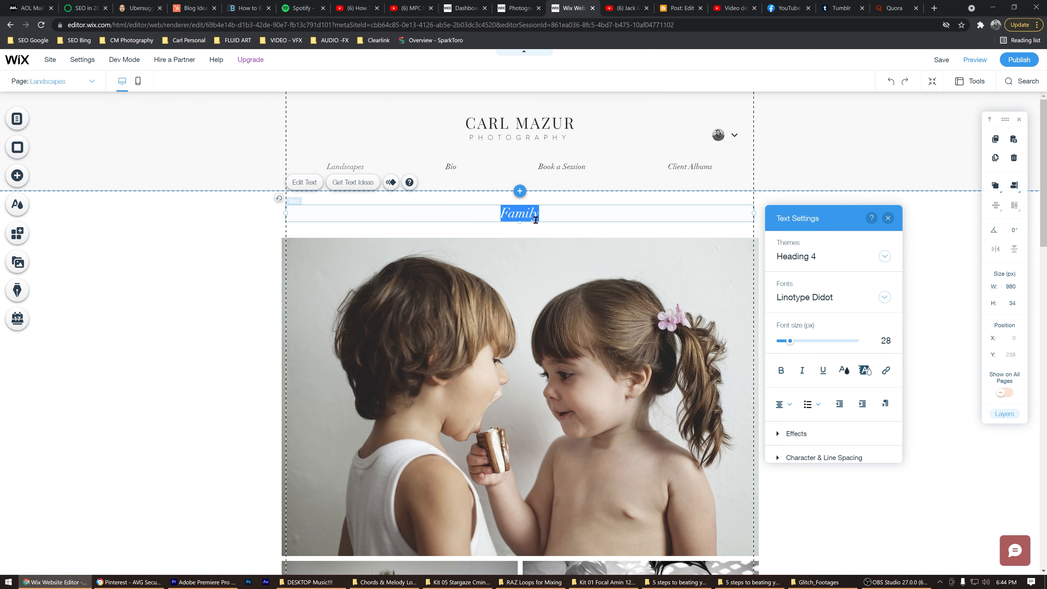
text(La)
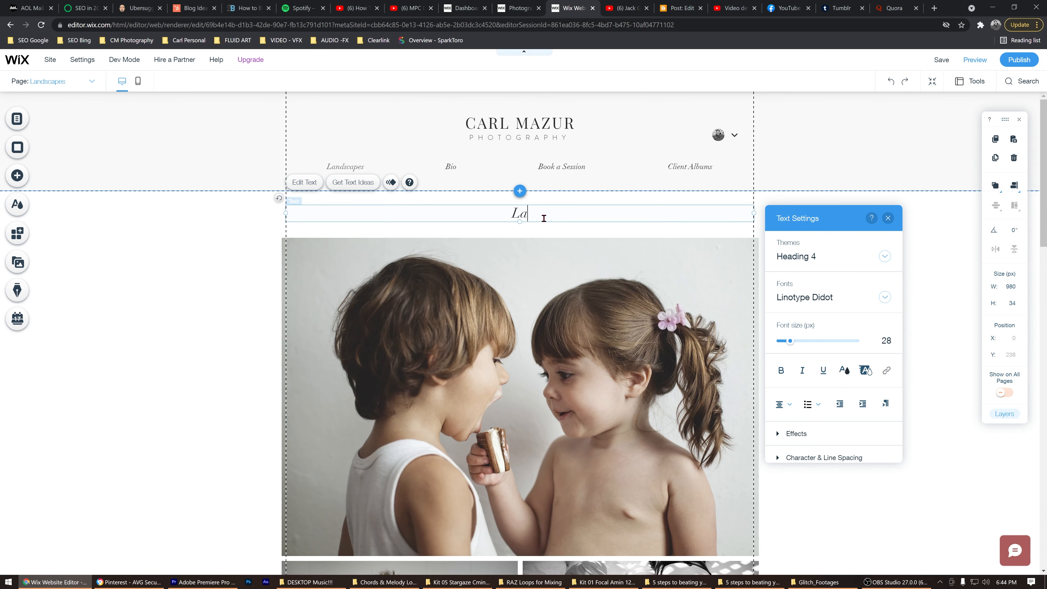
text(ndscapes)
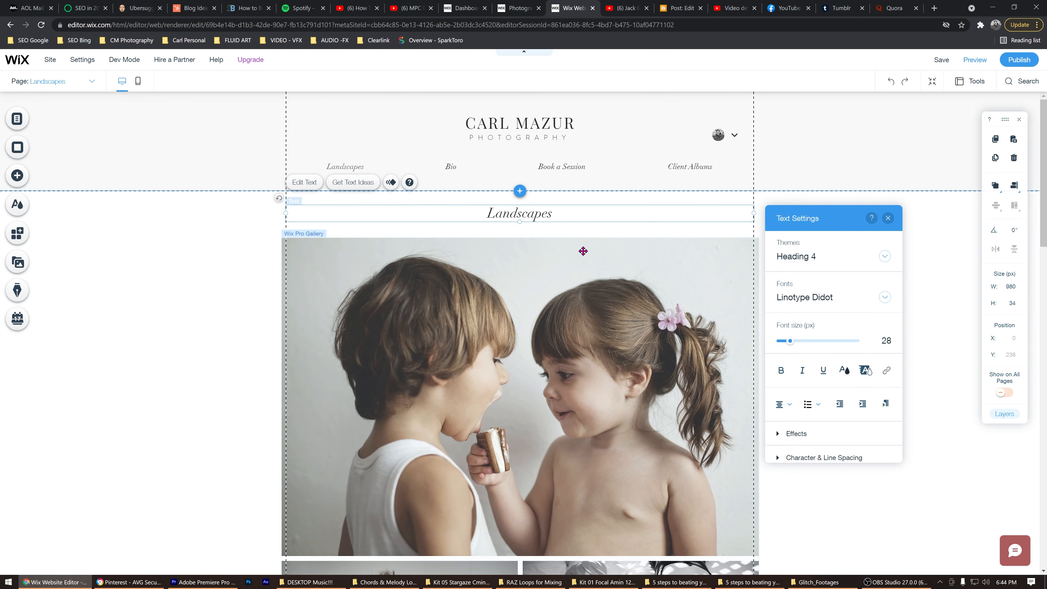
click(539, 270)
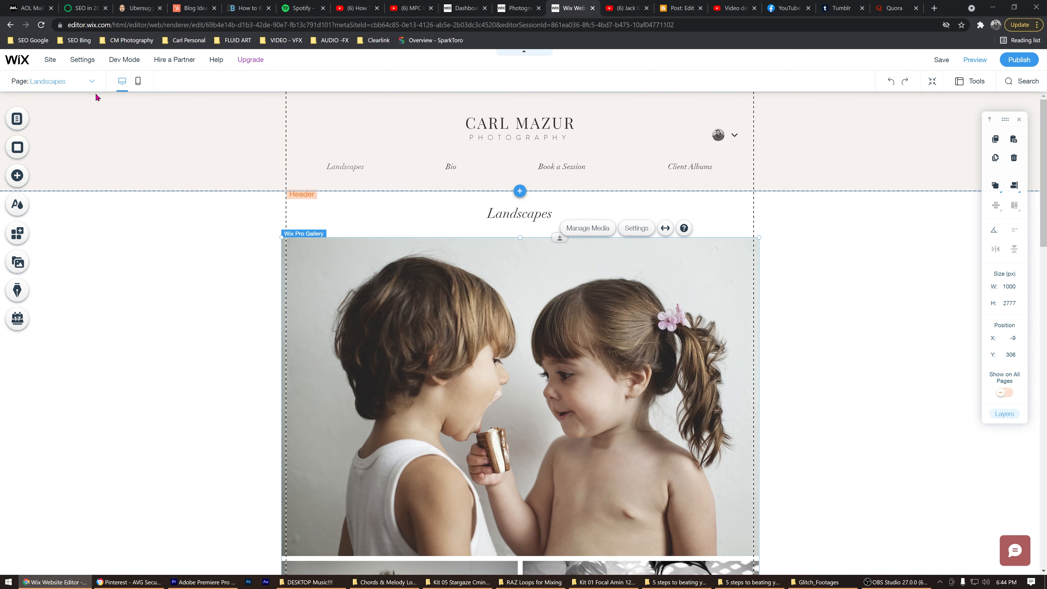
Switch to the Portfolio page and look through its Family Photographer photo gallery
click(91, 84)
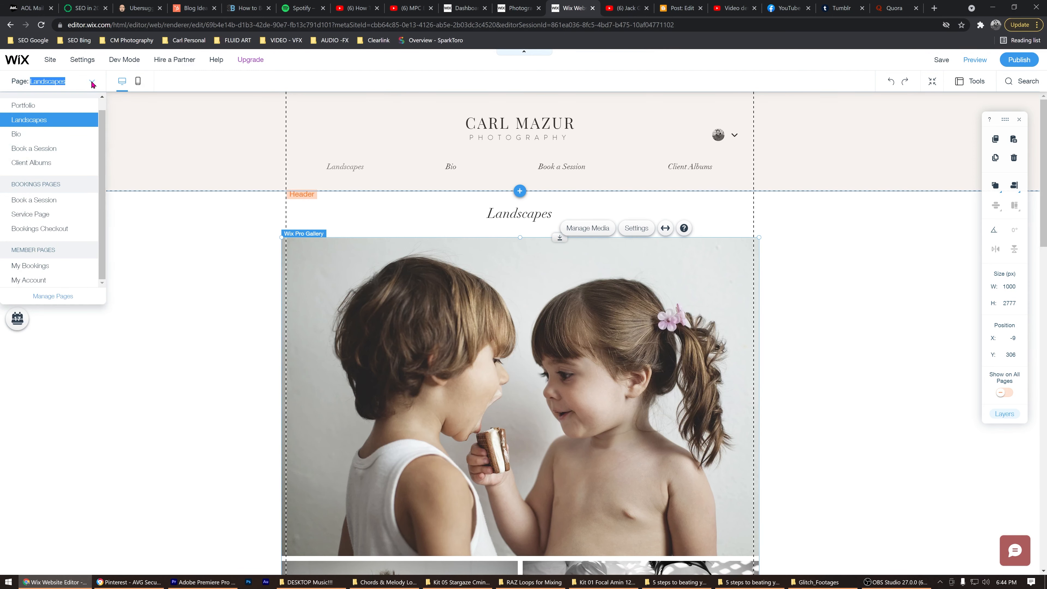
scroll(85, 111, up, 1)
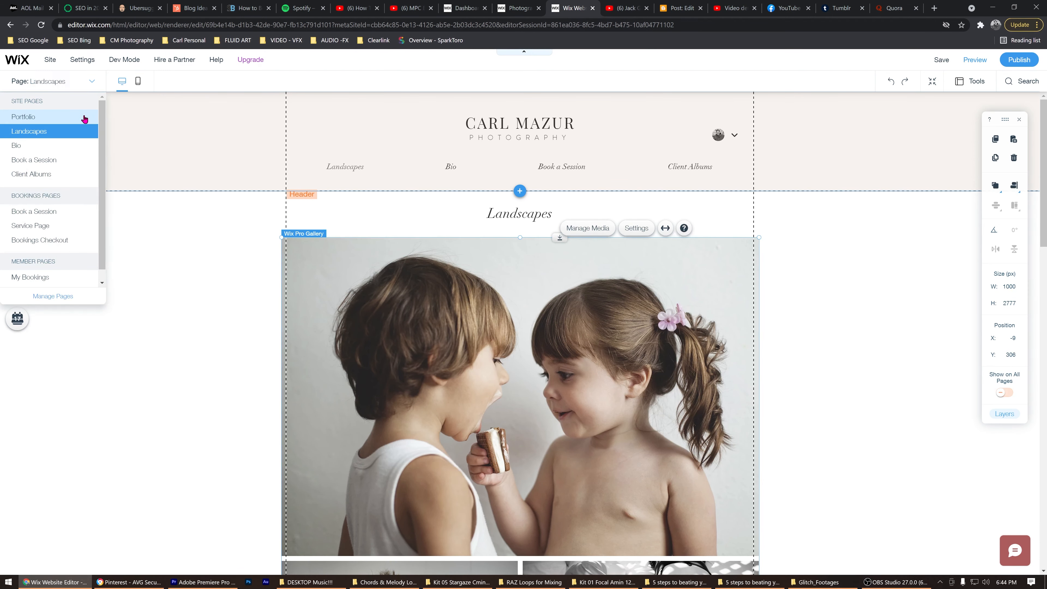
click(84, 118)
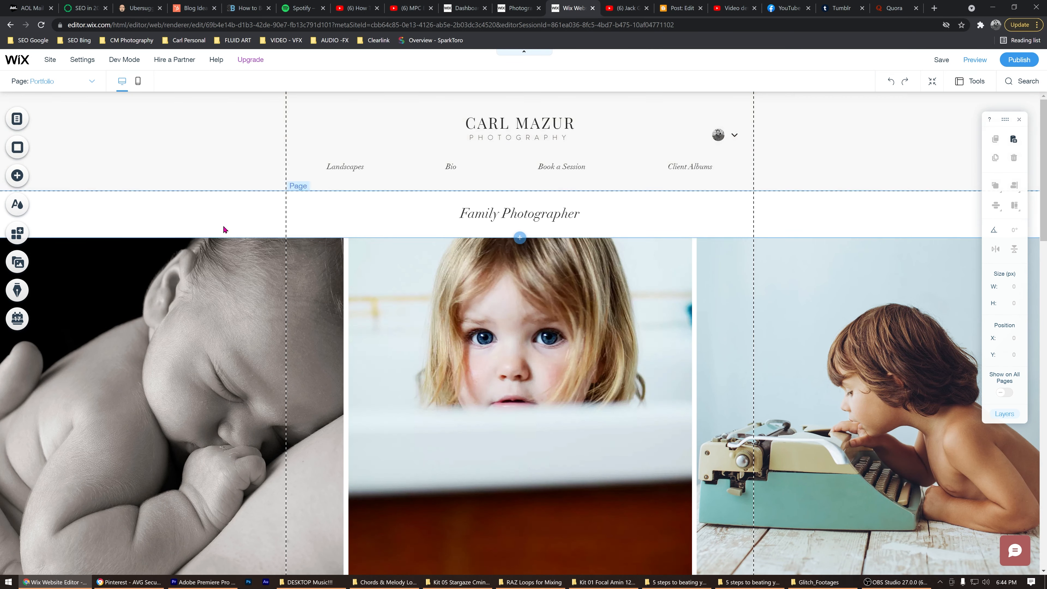
scroll(632, 332, down, 10)
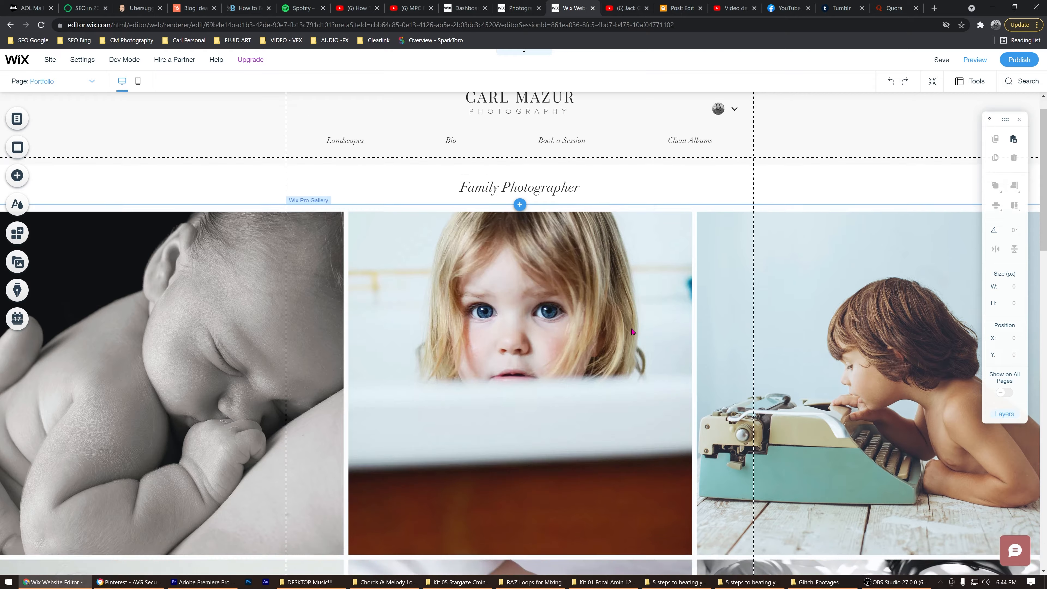
scroll(632, 331, down, 9)
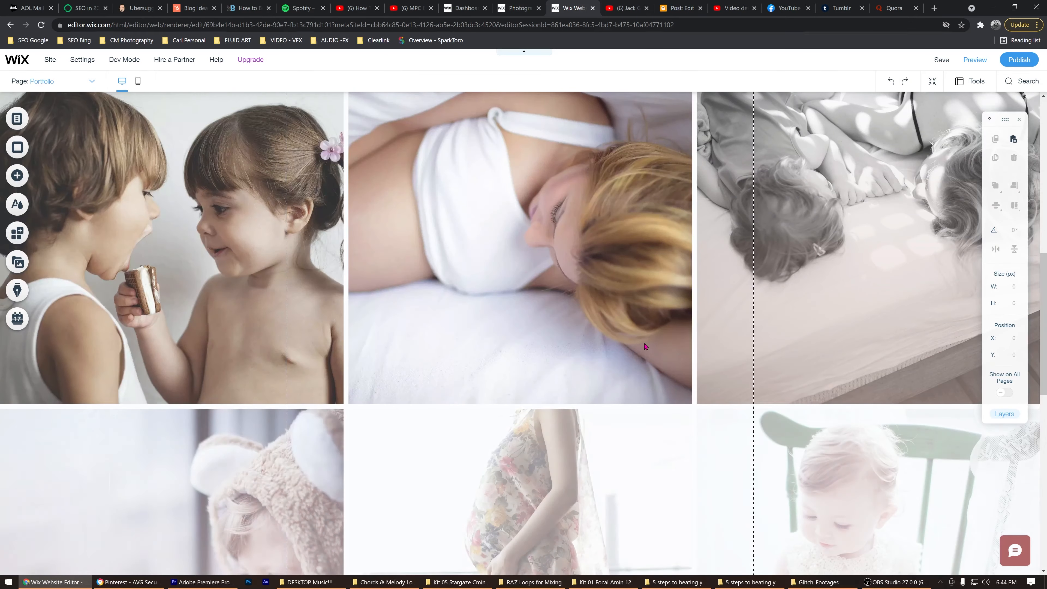
scroll(625, 343, up, 15)
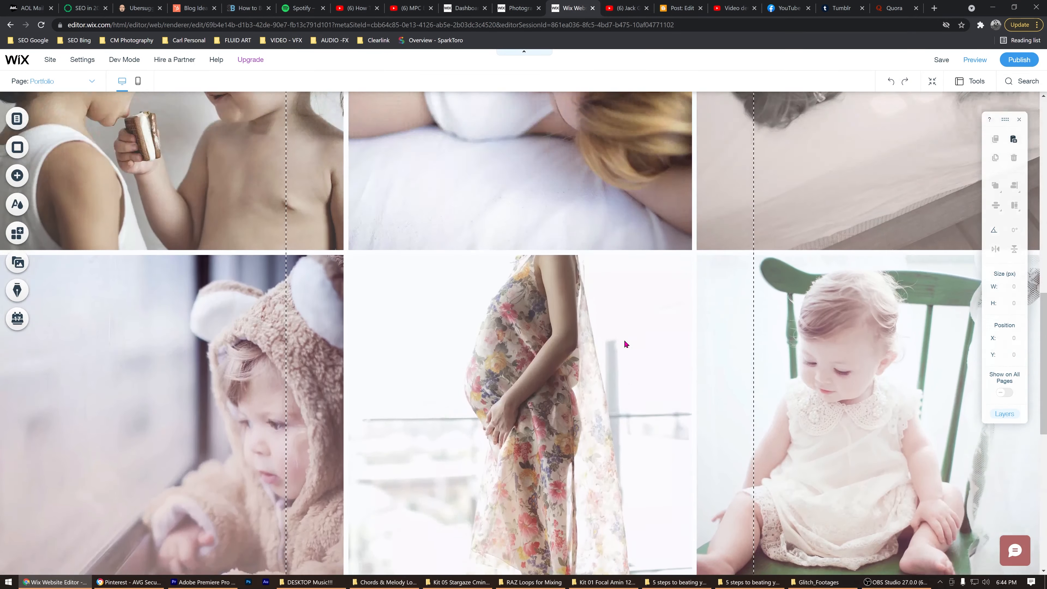
scroll(624, 343, up, 3)
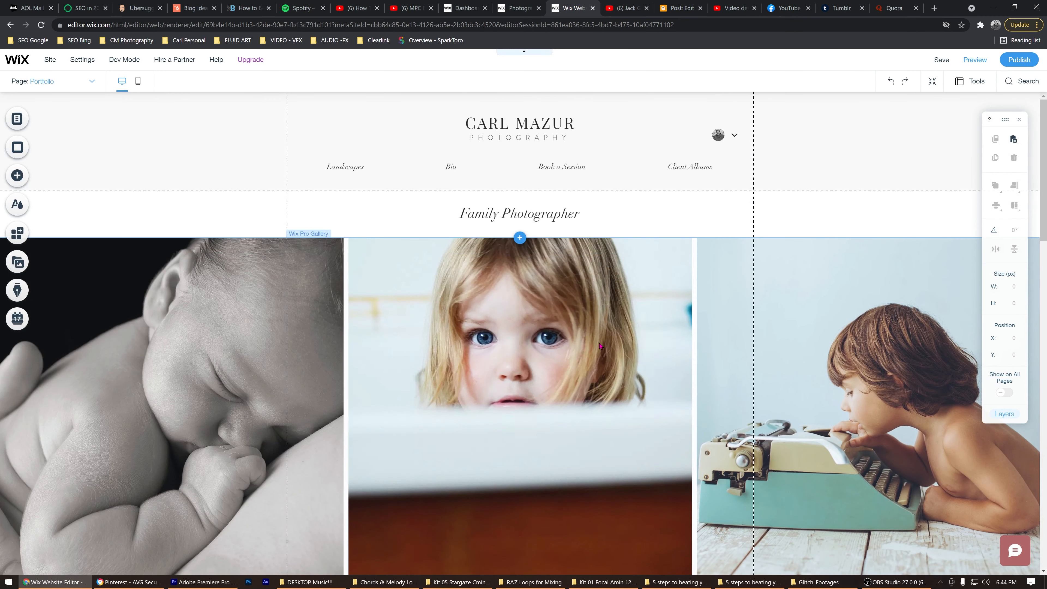
Save the site and delete all photos from the Portfolio page's gallery
click(569, 390)
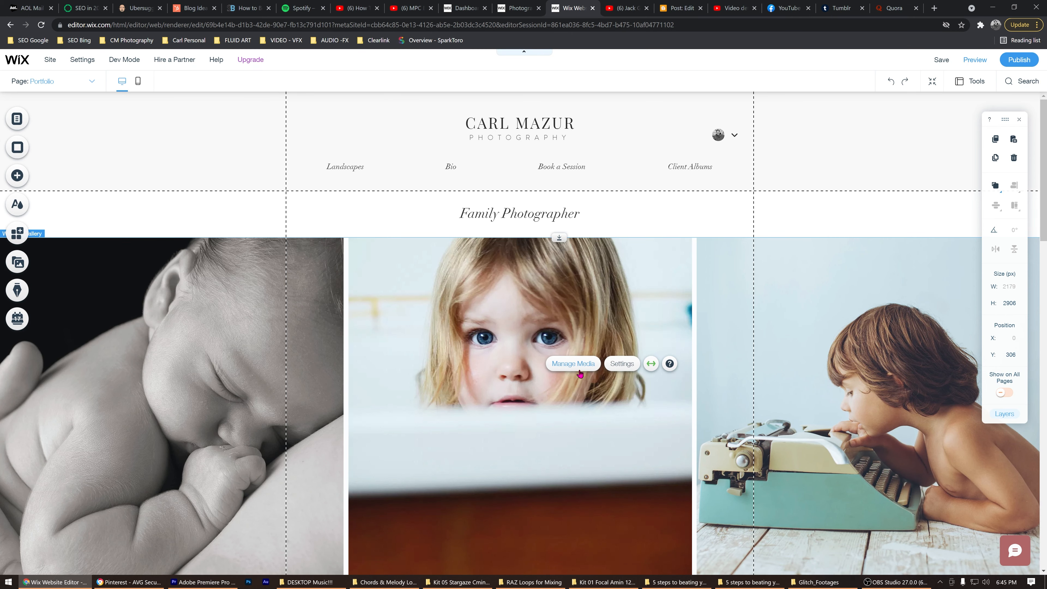
key(ctrl+s)
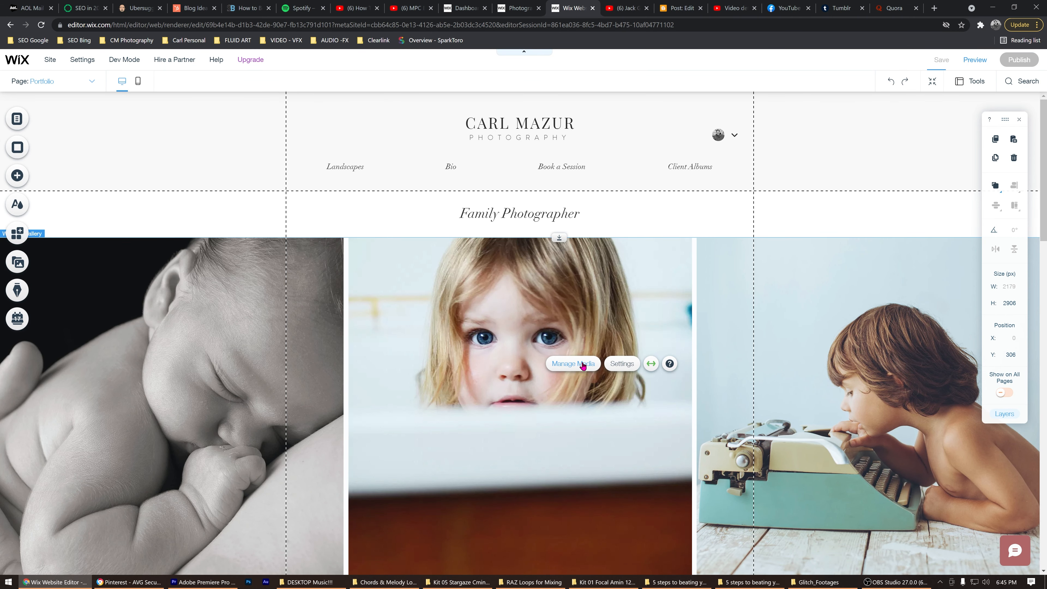
click(583, 365)
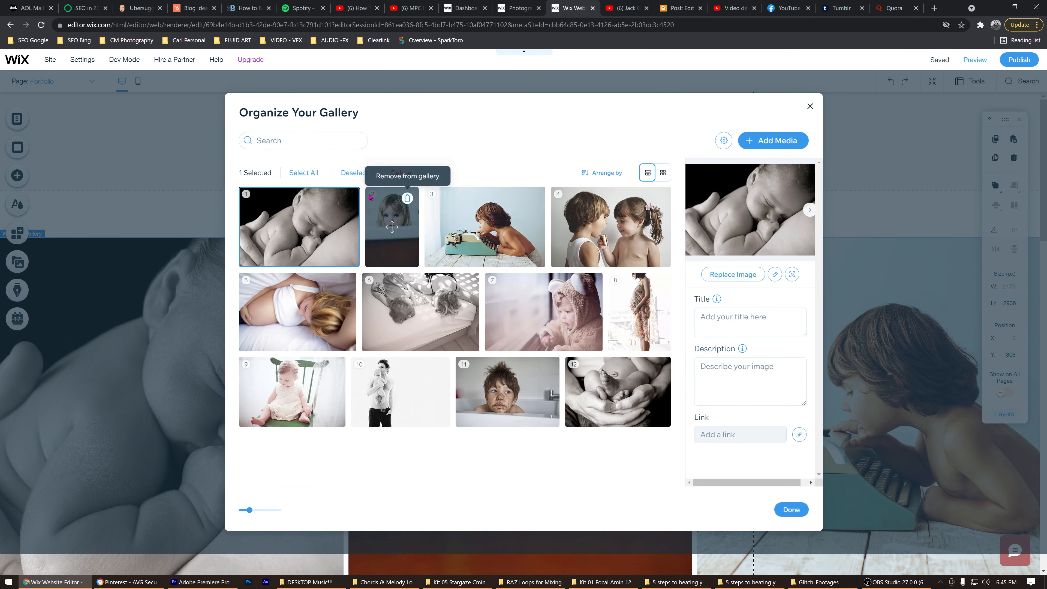
click(310, 176)
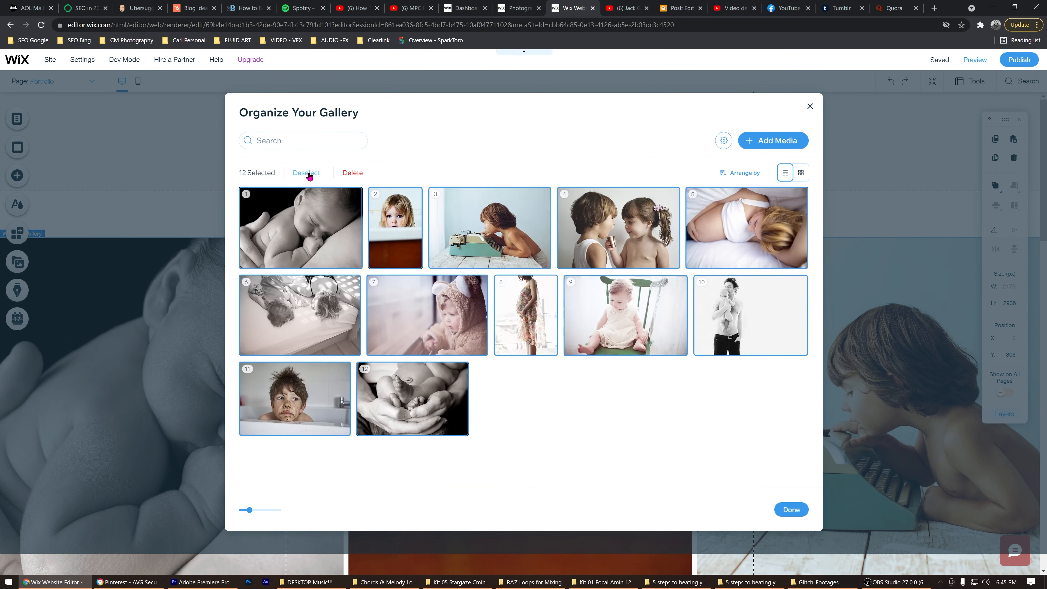
click(352, 173)
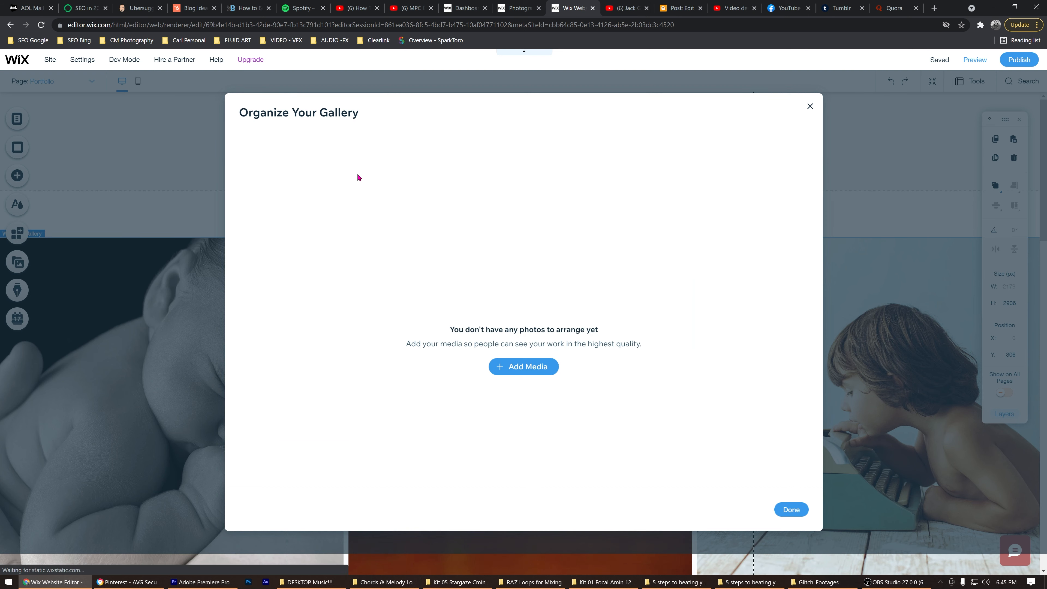
Start a video media upload from the computer for the empty gallery and open the Photography subfolder "WOW THE BESTEST!!!! IN THE WORLD EVER!!!!!" on ICE Drive (E:)
click(527, 368)
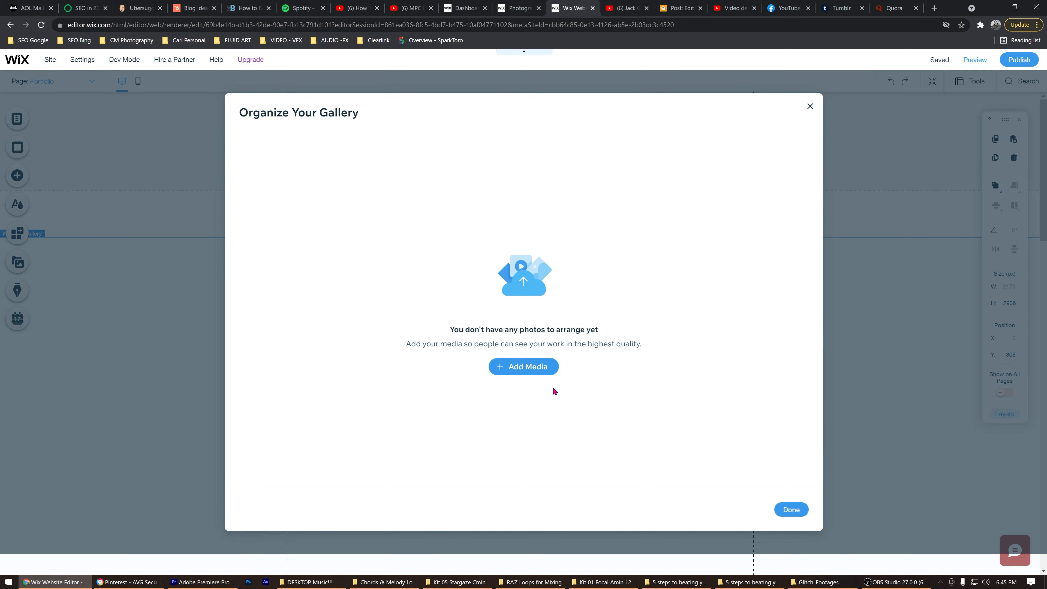
click(526, 367)
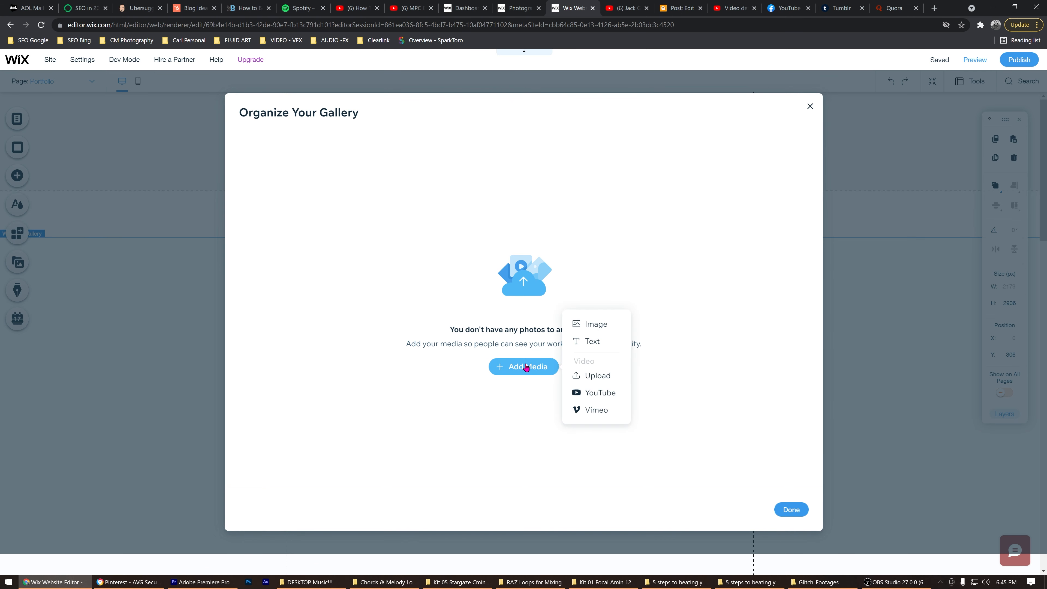
click(591, 376)
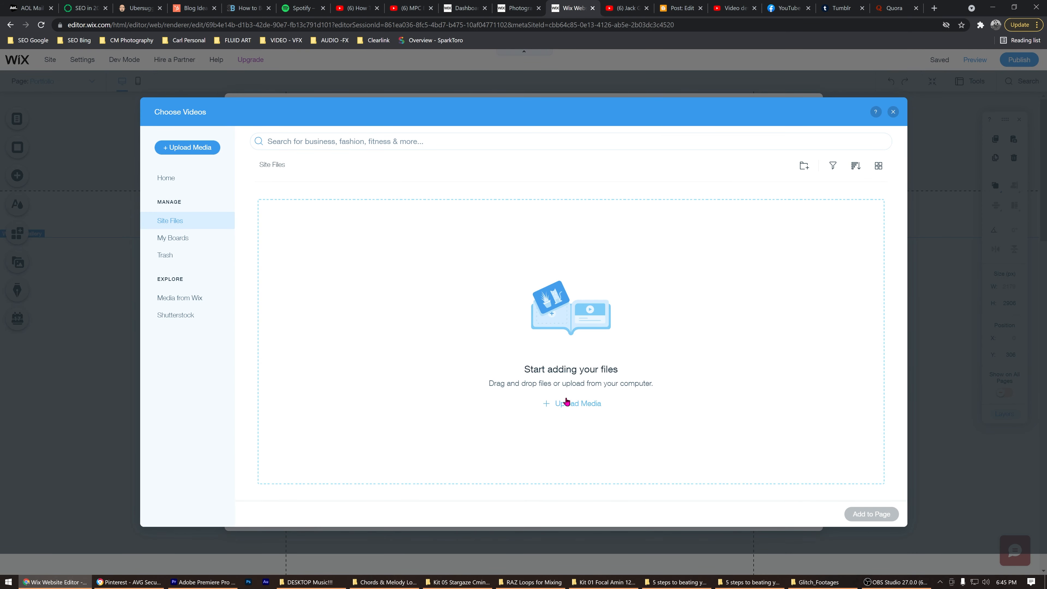
click(197, 151)
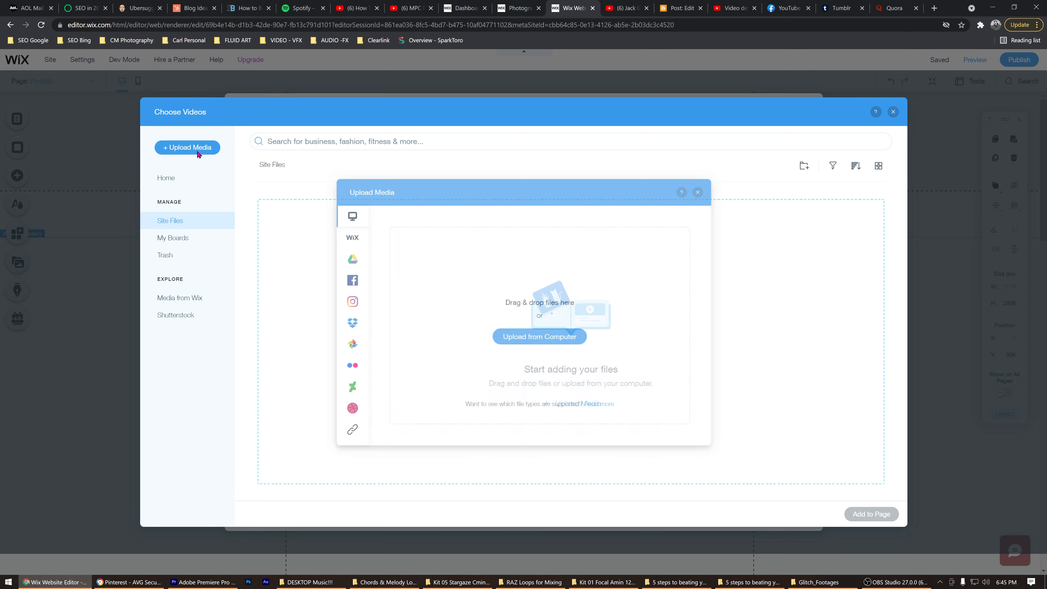
click(544, 339)
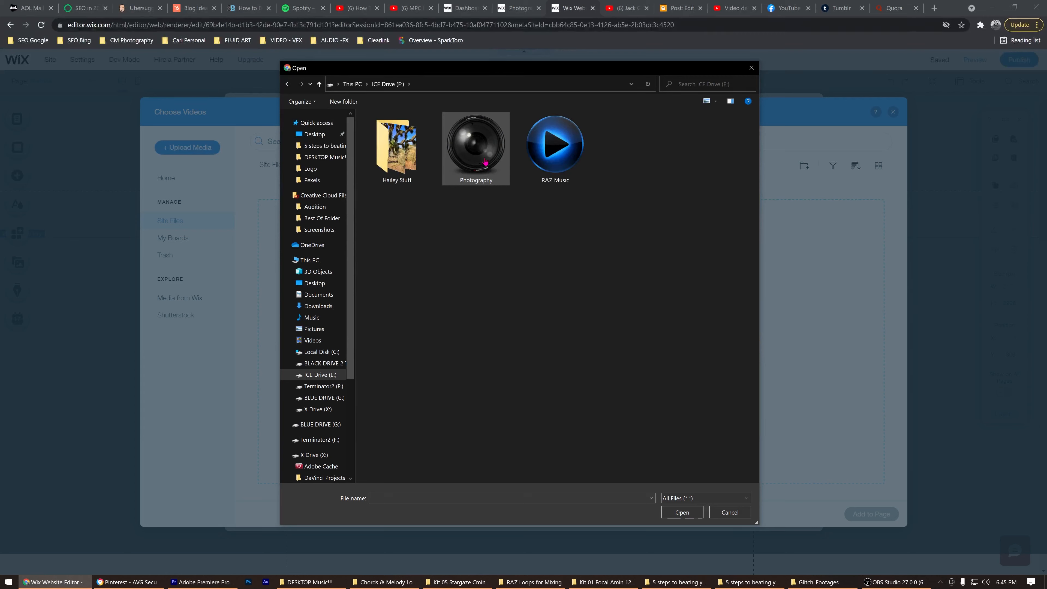
double_click(486, 161)
scroll(554, 280, down, 5)
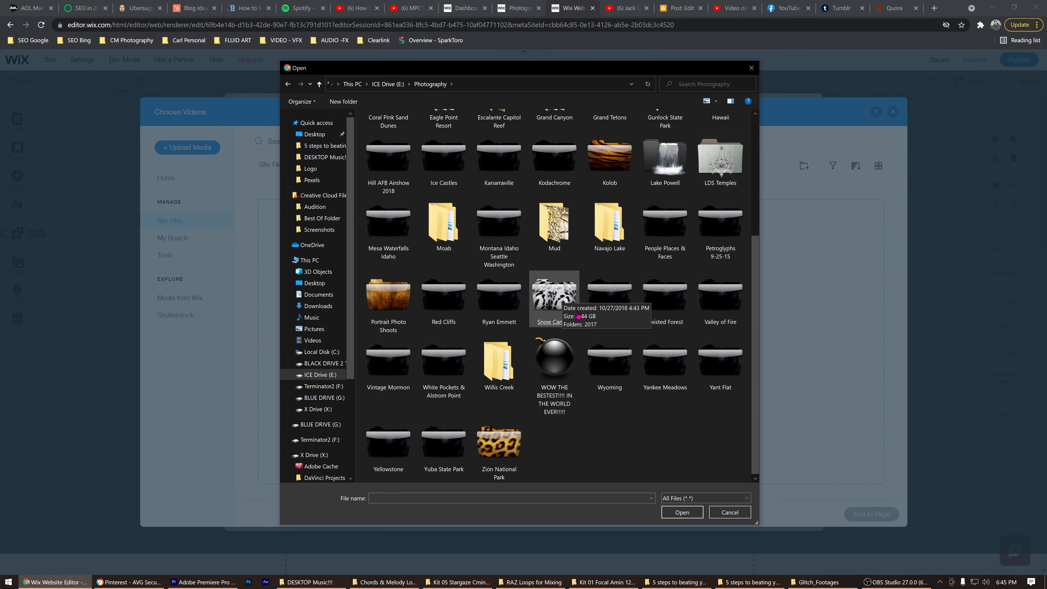
double_click(550, 402)
click(548, 389)
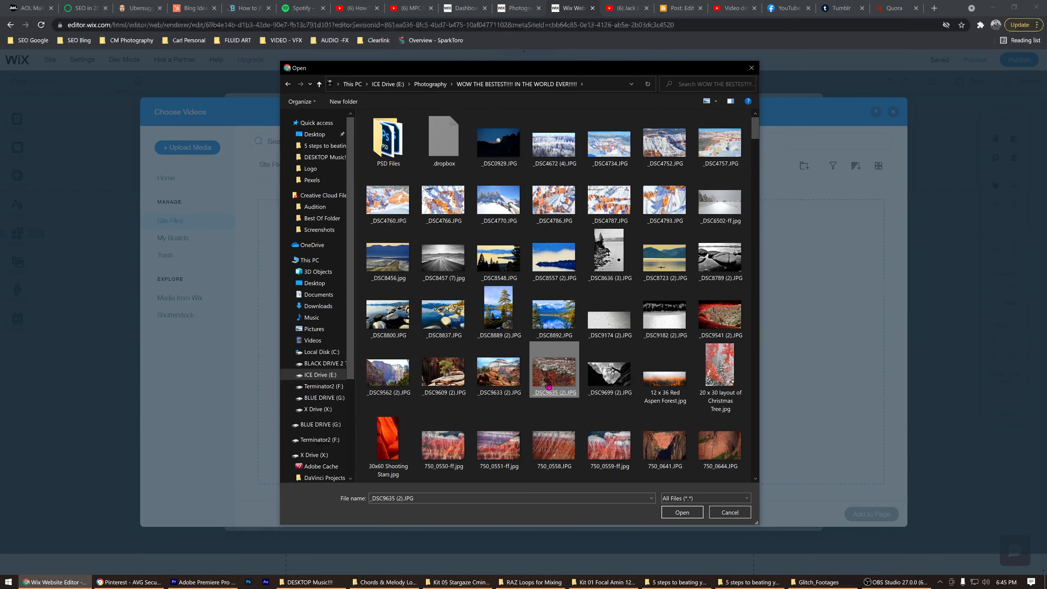
click(750, 310)
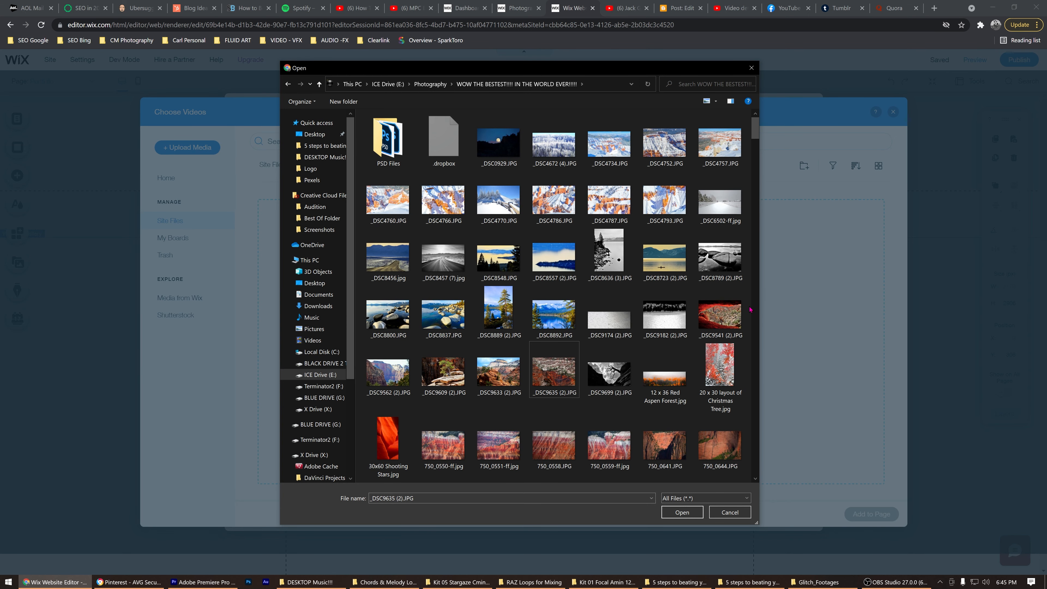
Select the photos _DSC4787.JPG, _DSC8548.JPG, _DSC8837.JPG, _DSC9633 (2).JPG and 750_0559-ff.jpg for upload
click(612, 210)
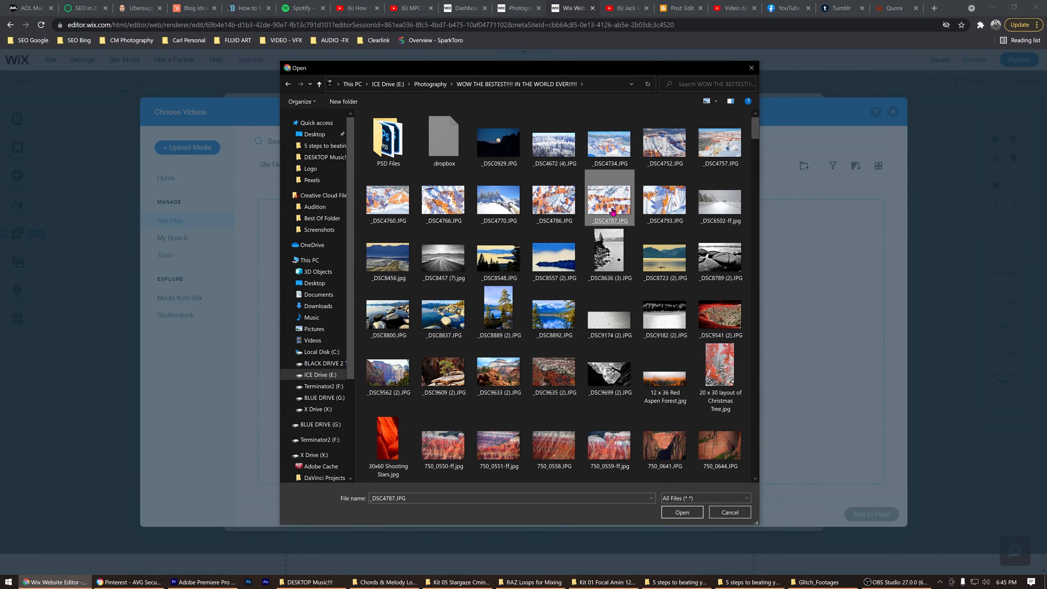
ctrl+click(497, 266)
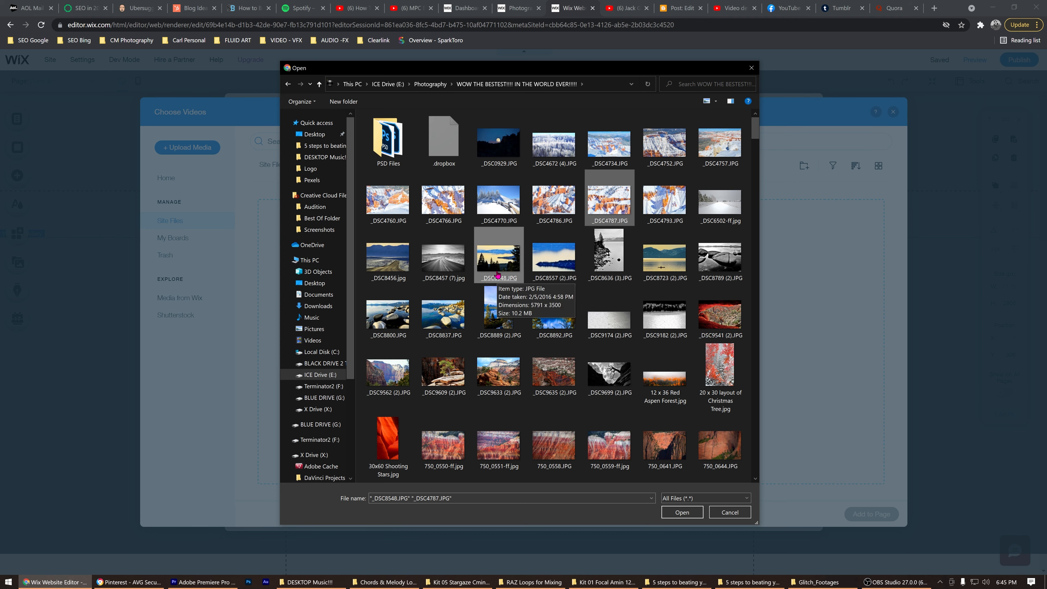
ctrl+click(454, 315)
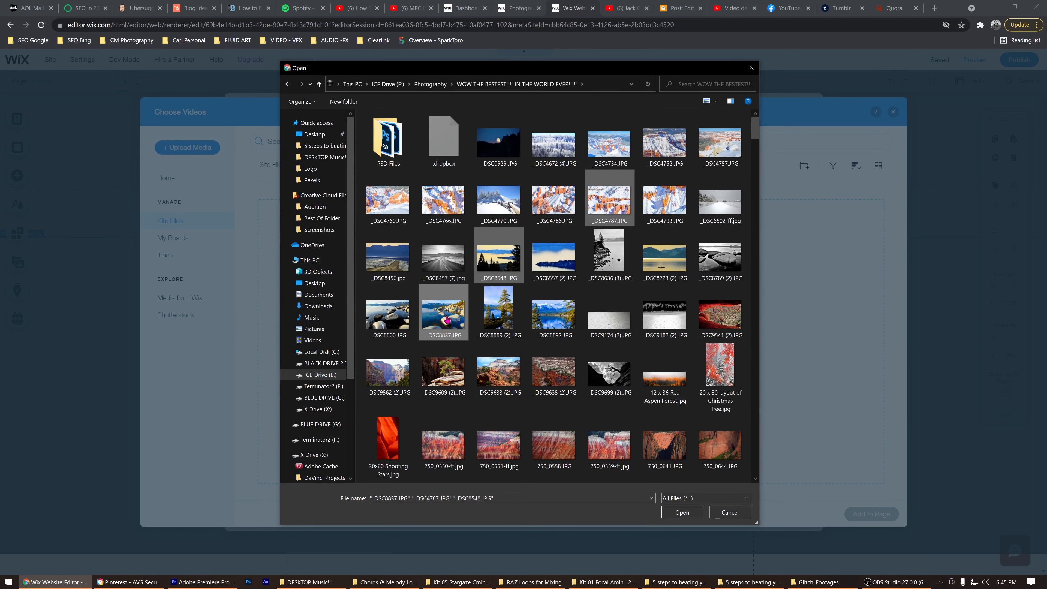
ctrl+click(512, 383)
ctrl+click(570, 459)
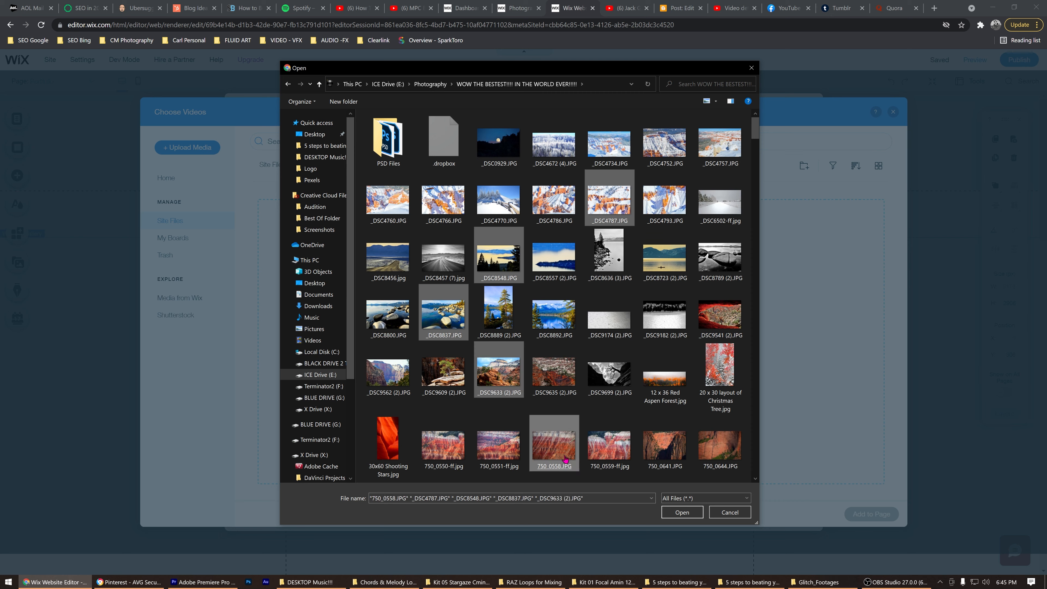
ctrl+click(596, 455)
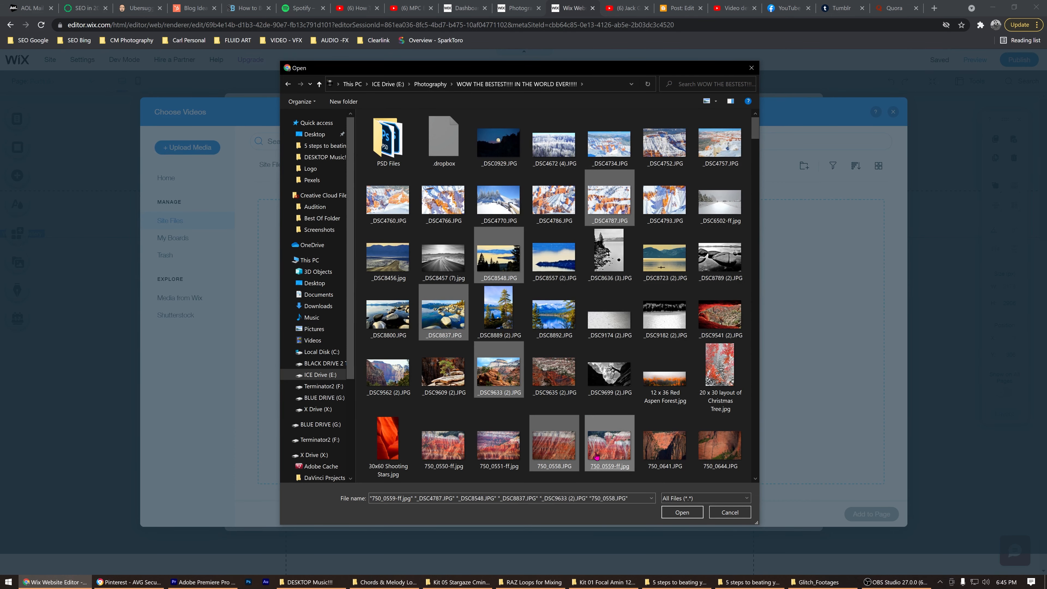
ctrl+click(575, 449)
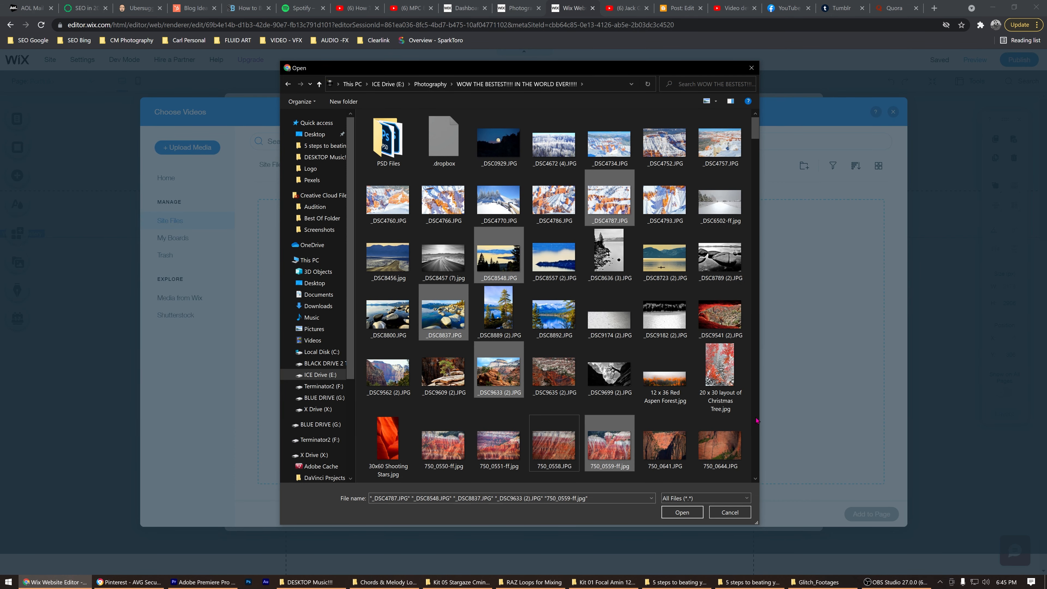
Add the Anniversary Sunset - Point Supreme Overlook photo, CB Fog w Red Rocks 52x30.jpg and DSC_0773.JPG to the upload selection
scroll(756, 420, down, 5)
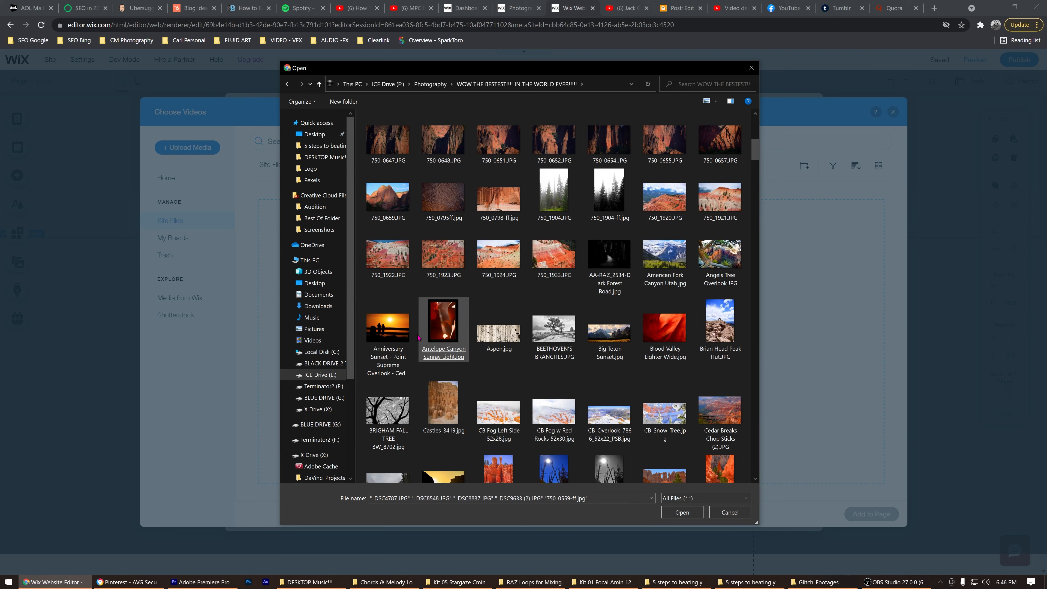
ctrl+click(387, 327)
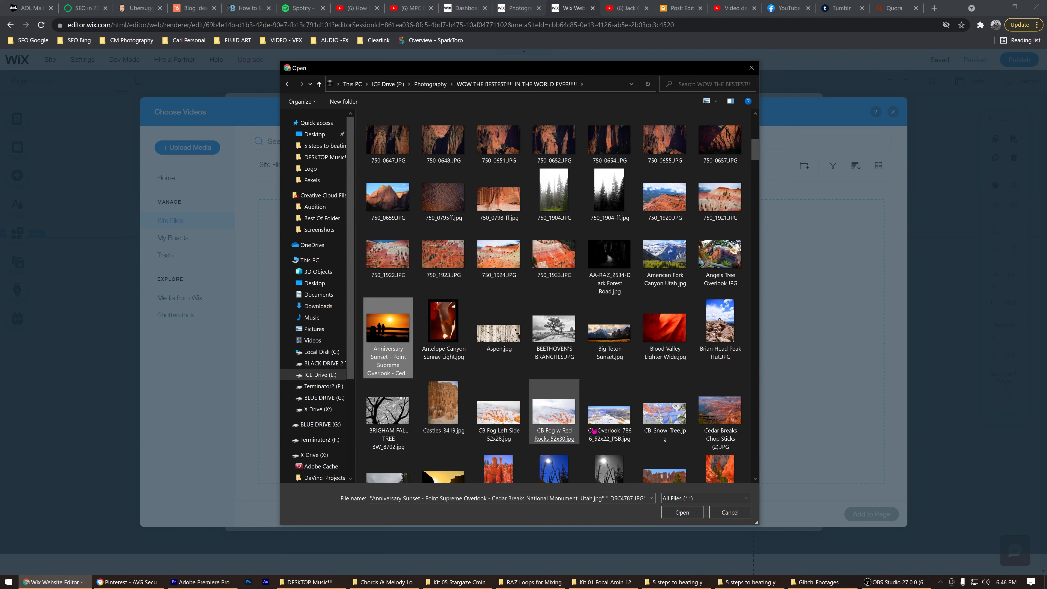
ctrl+click(554, 411)
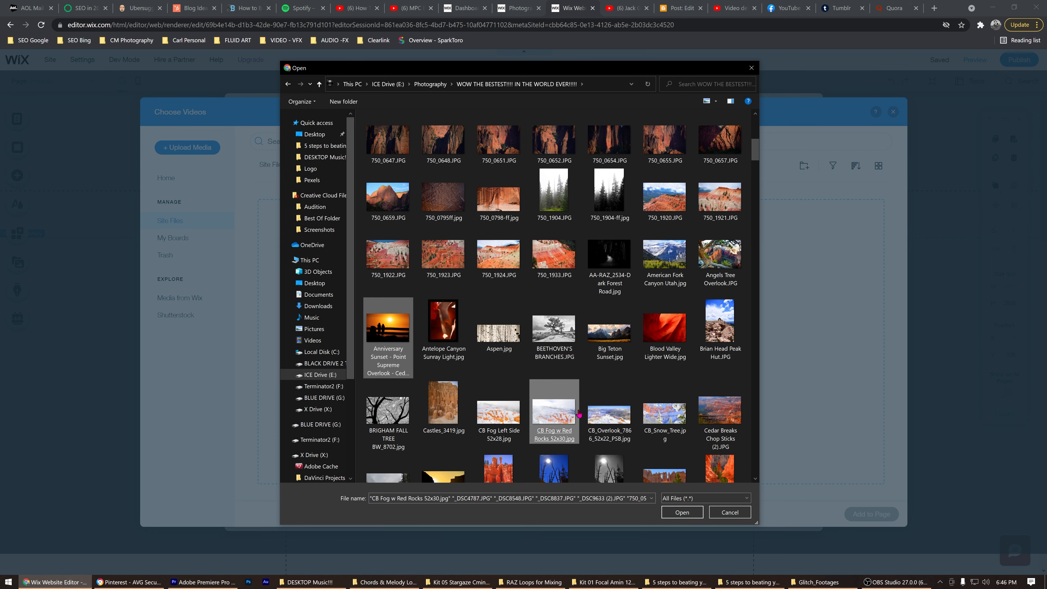
click(757, 449)
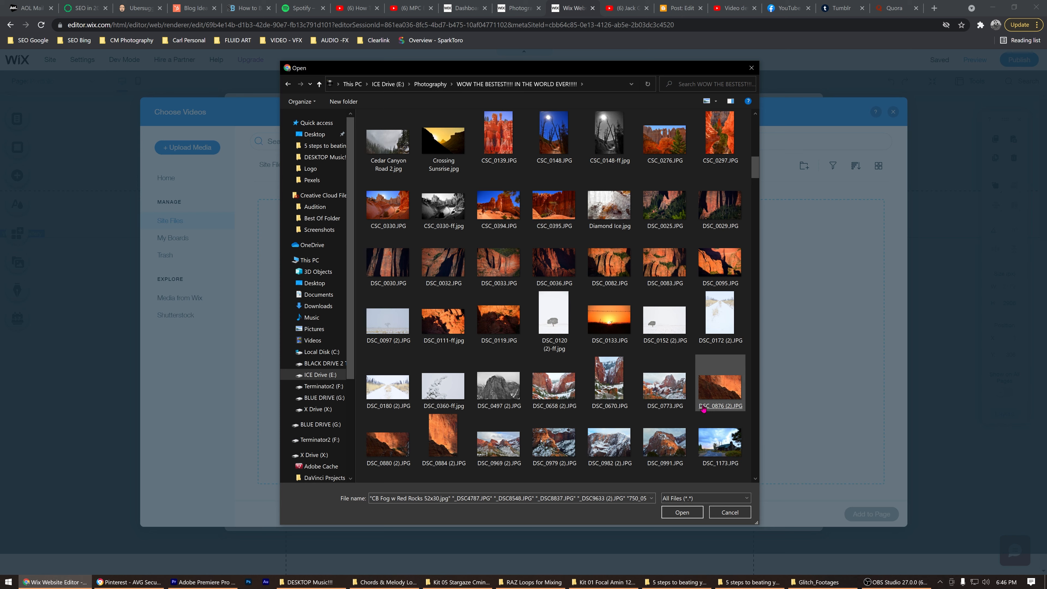
ctrl+click(664, 384)
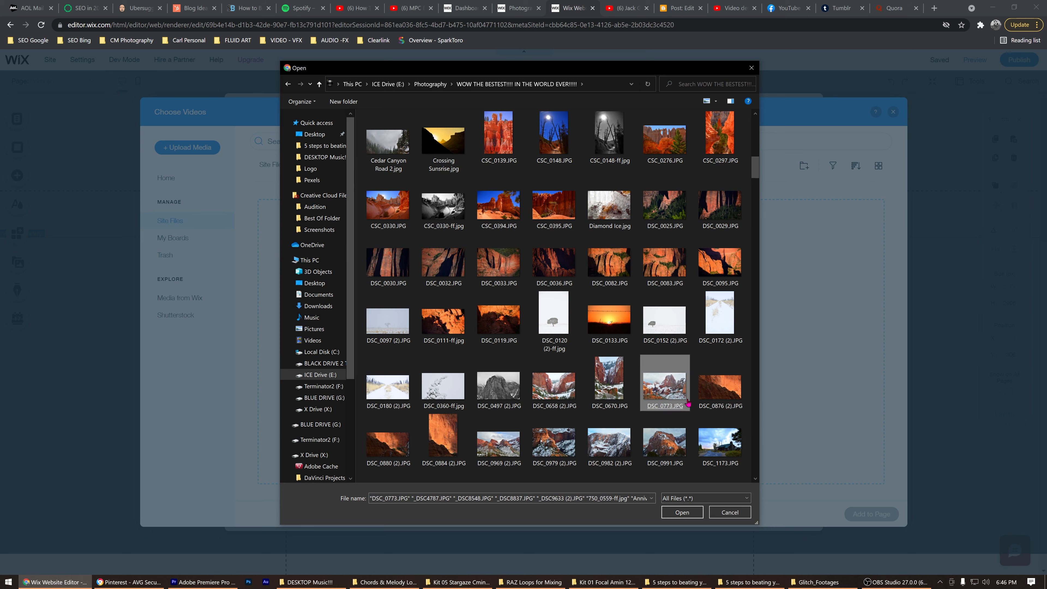
Add DSC_1962-ff.jpg, DSC_2050-ff.jpg, DSC_3166 (2).JPG, DSC_3074 (2).JPG and DSC_2839.JPG to the upload selection
click(755, 445)
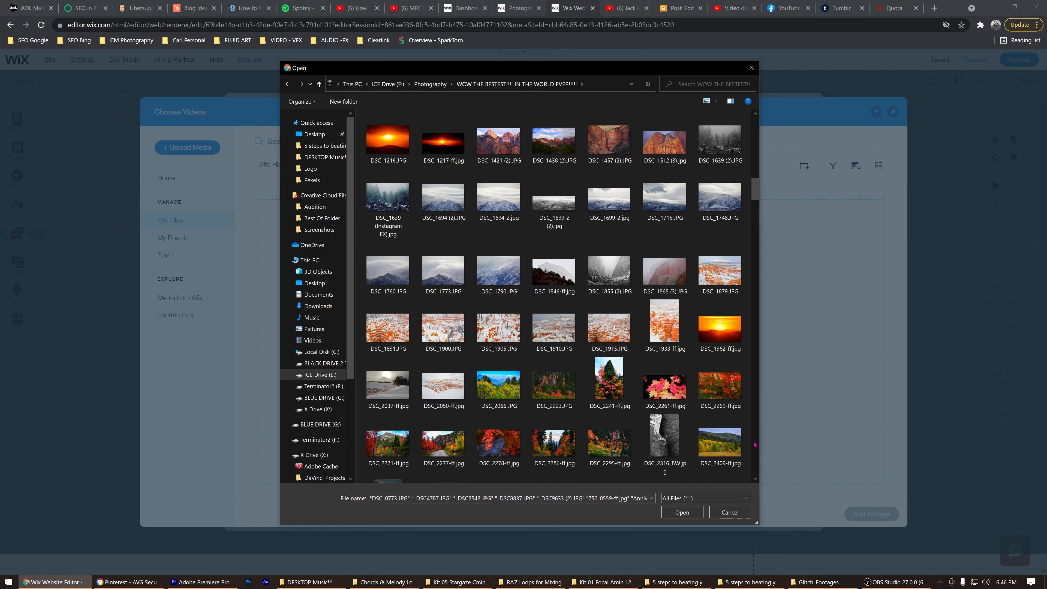
ctrl+click(719, 328)
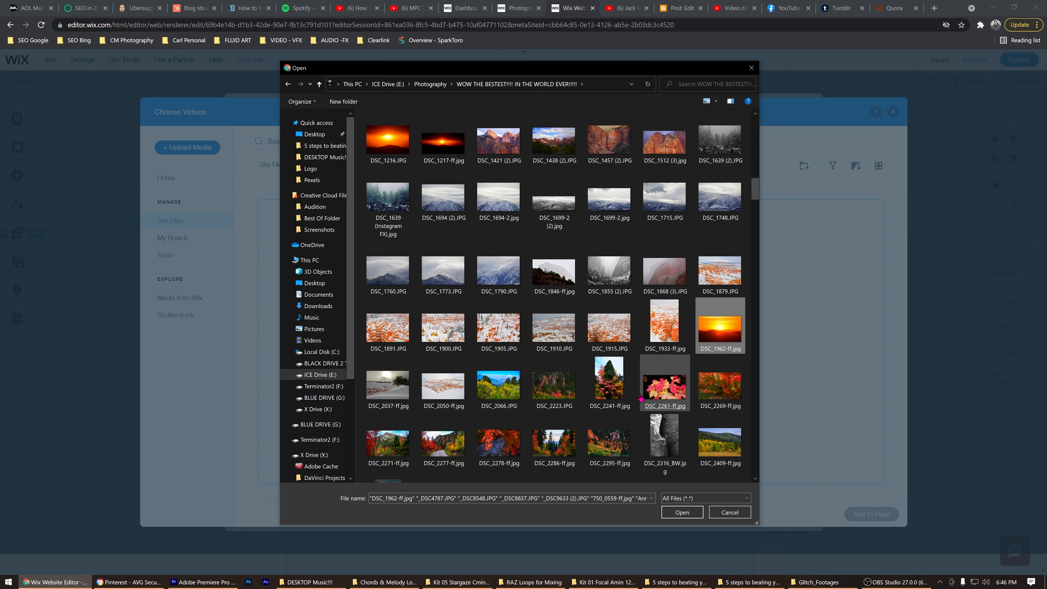
ctrl+click(448, 396)
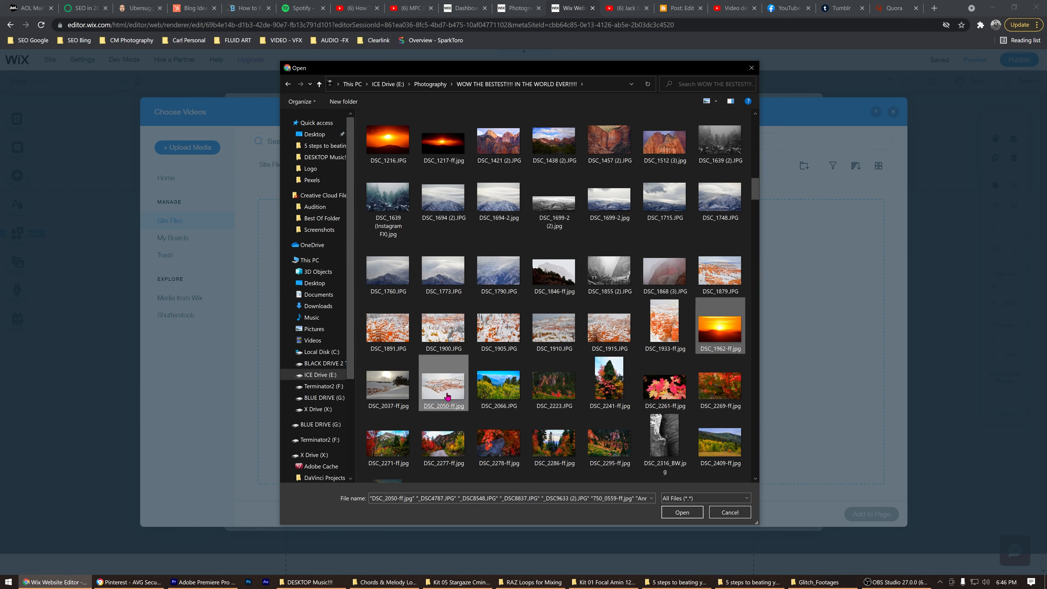
scroll(757, 460, down, 5)
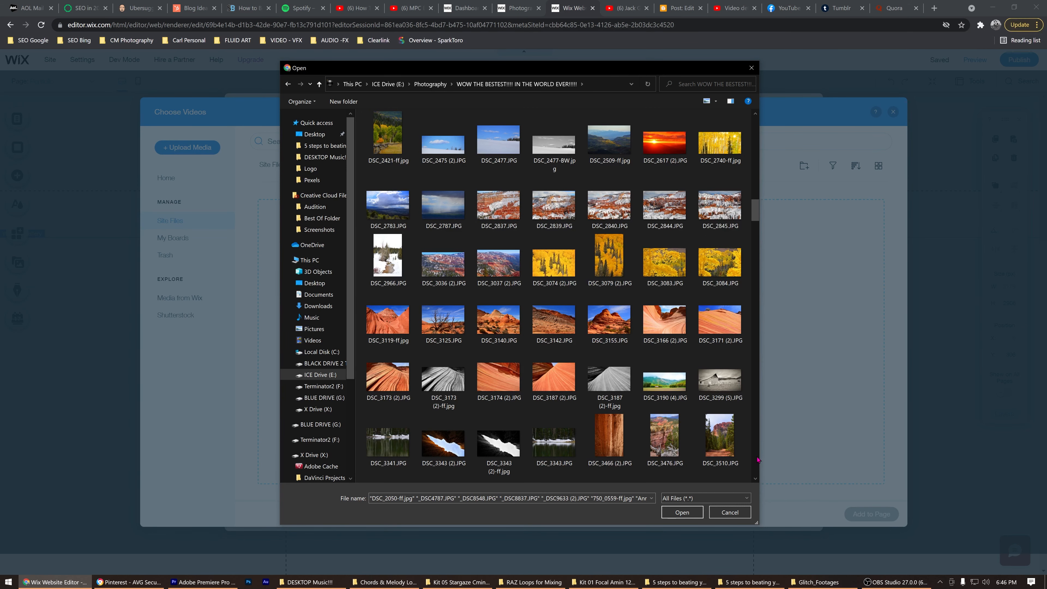
ctrl+click(673, 345)
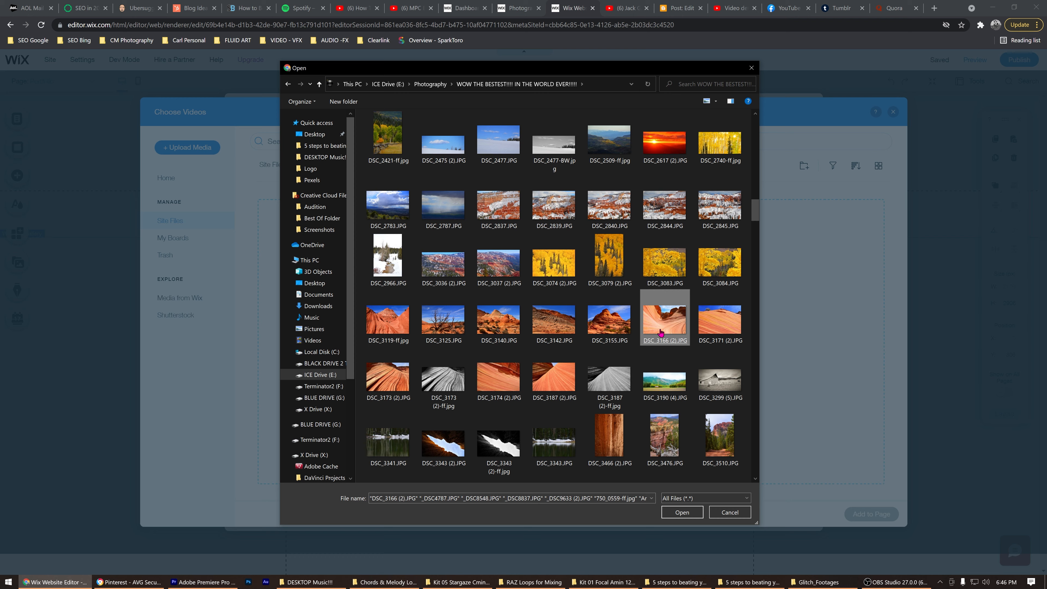
ctrl+click(567, 275)
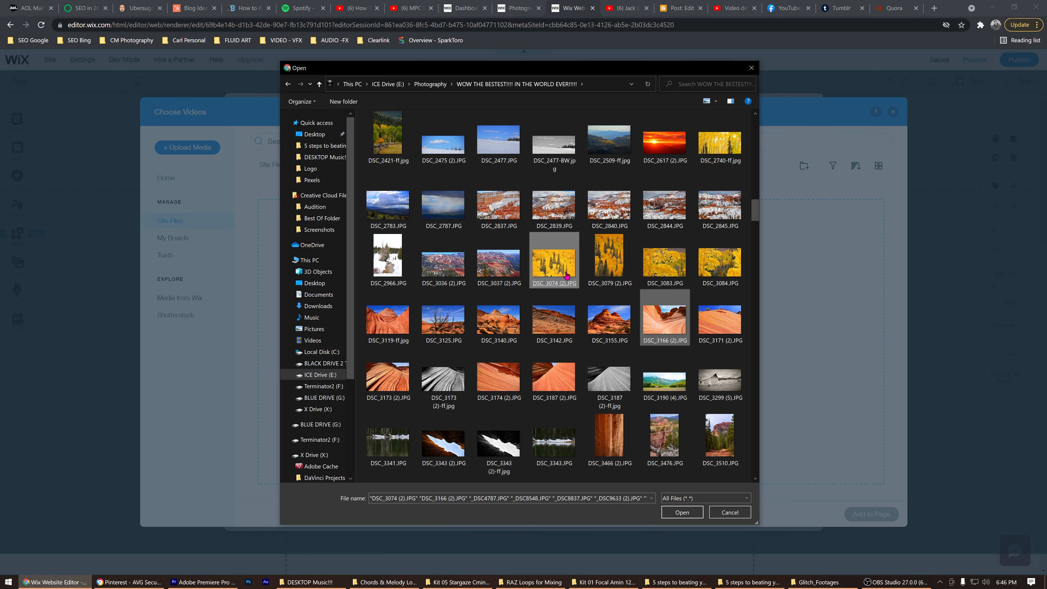
ctrl+click(554, 205)
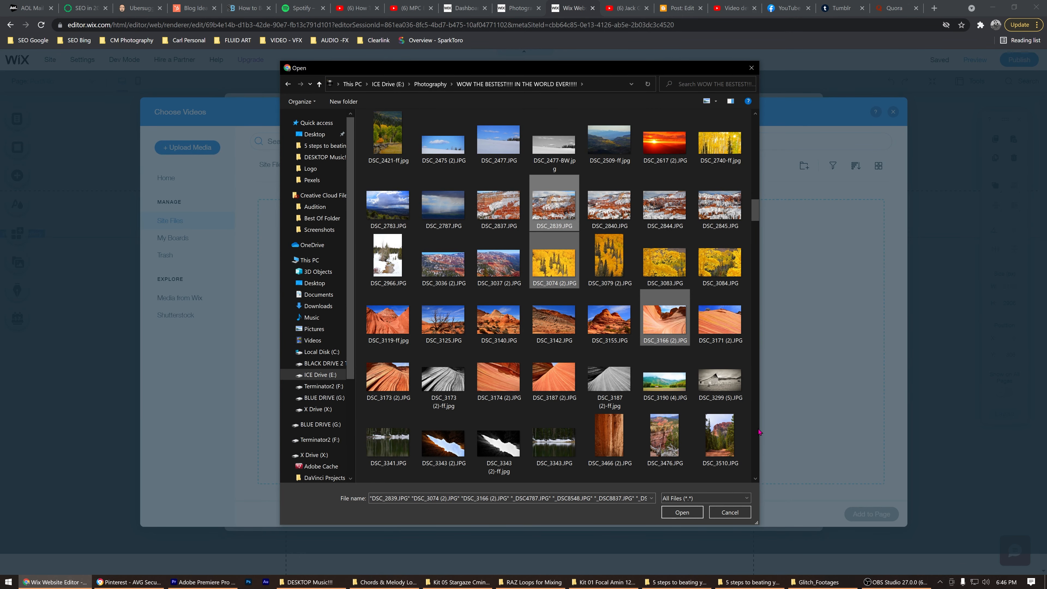
Add DSC_4004 (2).JPG, DSC_4277.JPG, DSC_4839.JPG and DSC_5459.JPG to the upload selection
scroll(757, 433, down, 6)
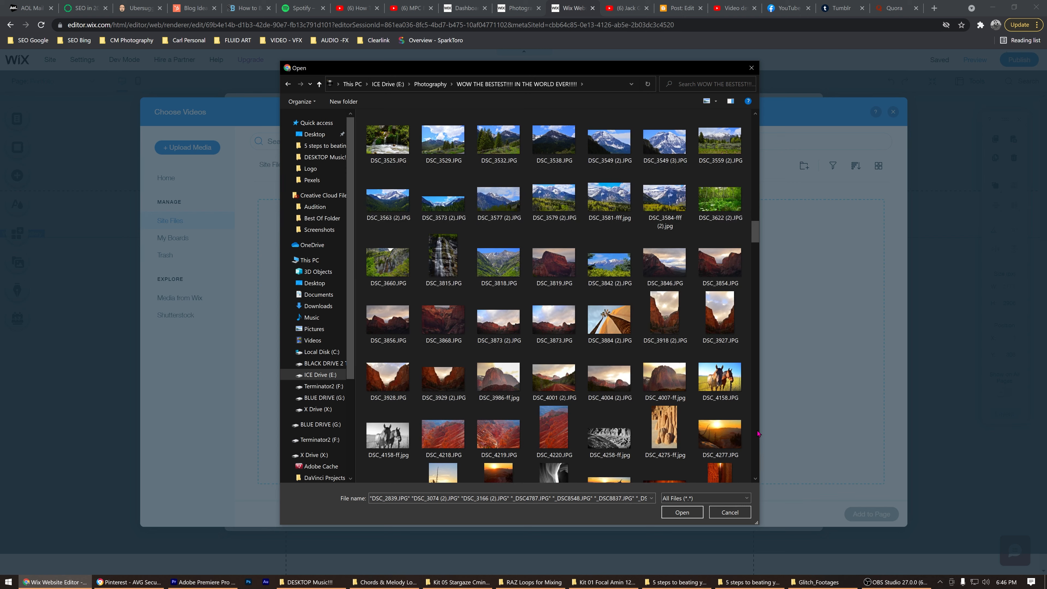
ctrl+click(605, 380)
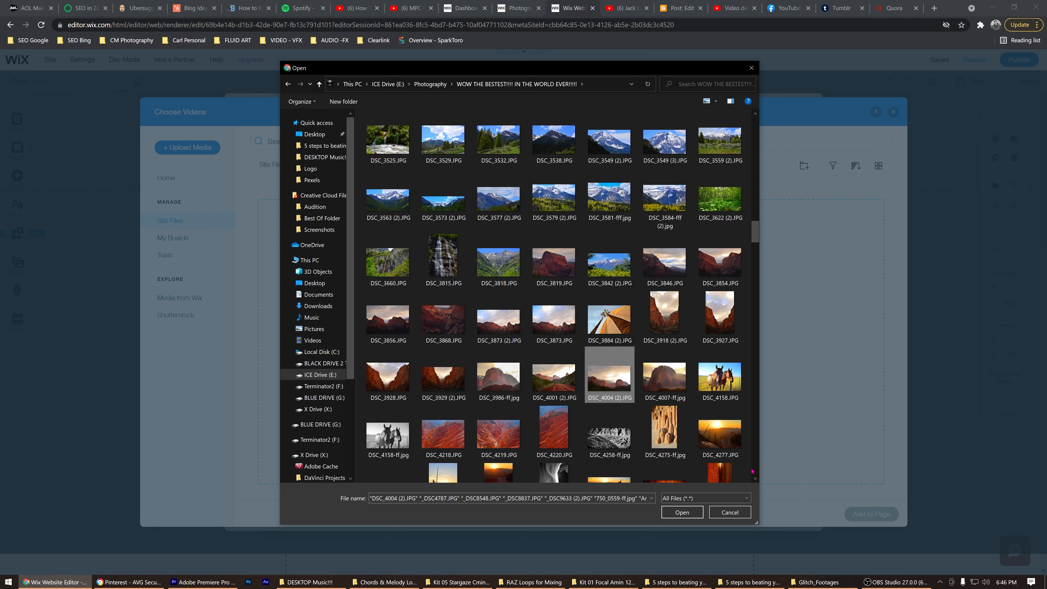
ctrl+click(719, 433)
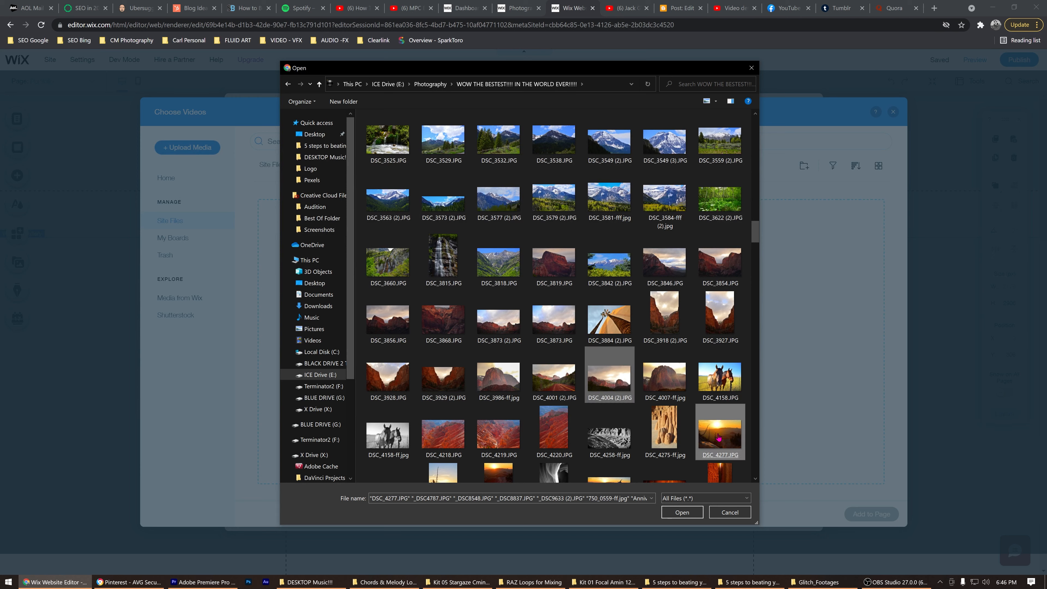
click(756, 462)
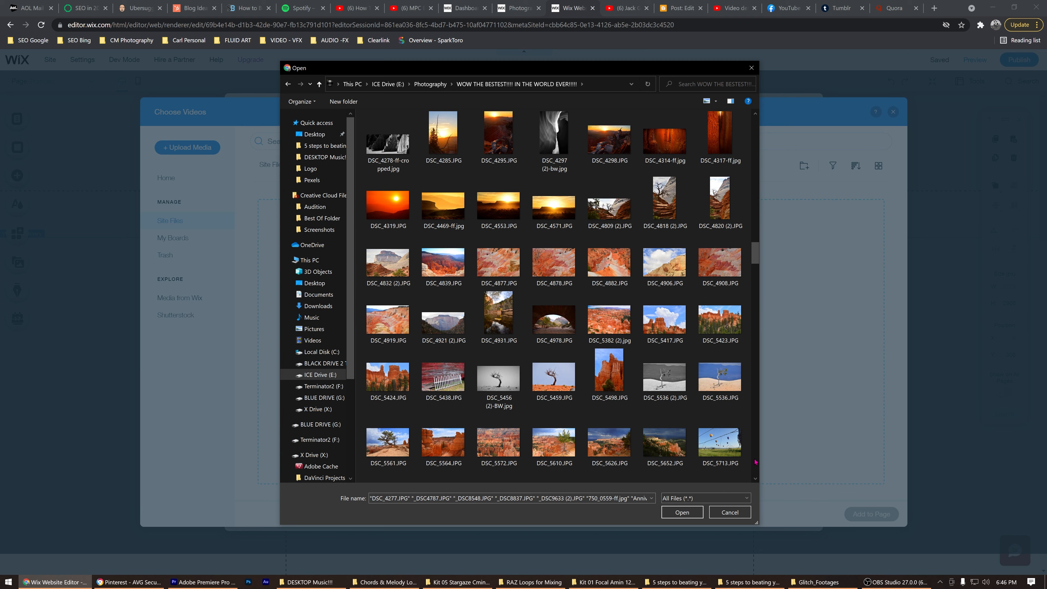
ctrl+click(443, 262)
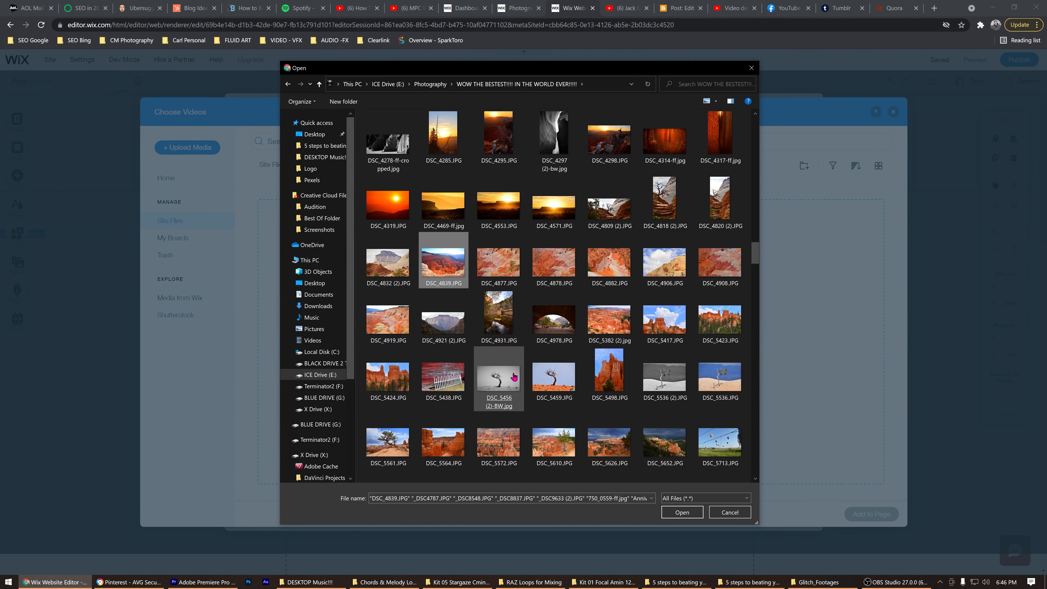
ctrl+click(546, 389)
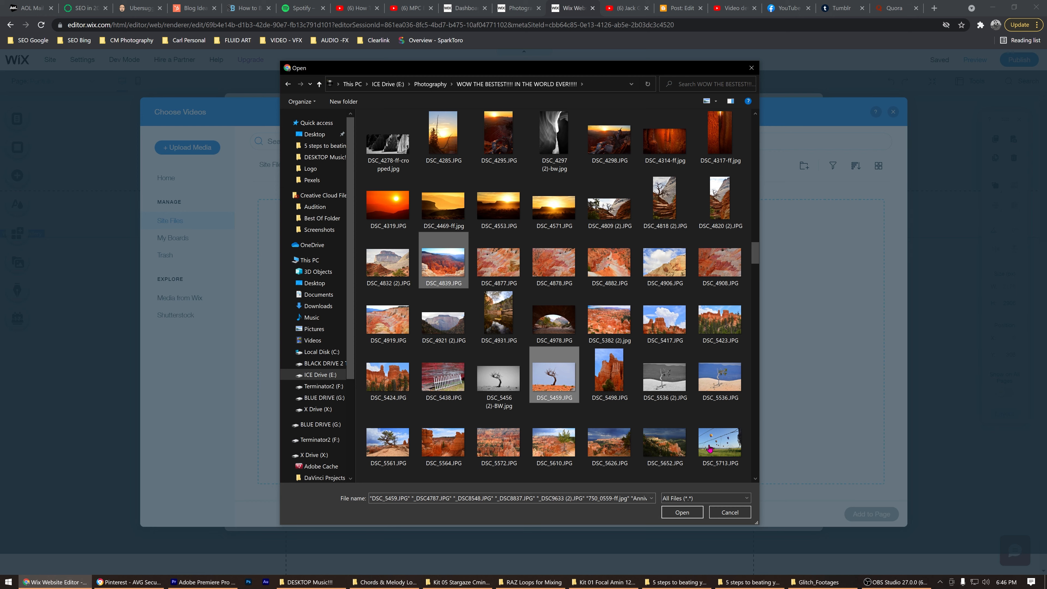
Add the waterfall photos DSC_6470.JPG and DSC_6316-ff.jpg to the upload selection
click(755, 465)
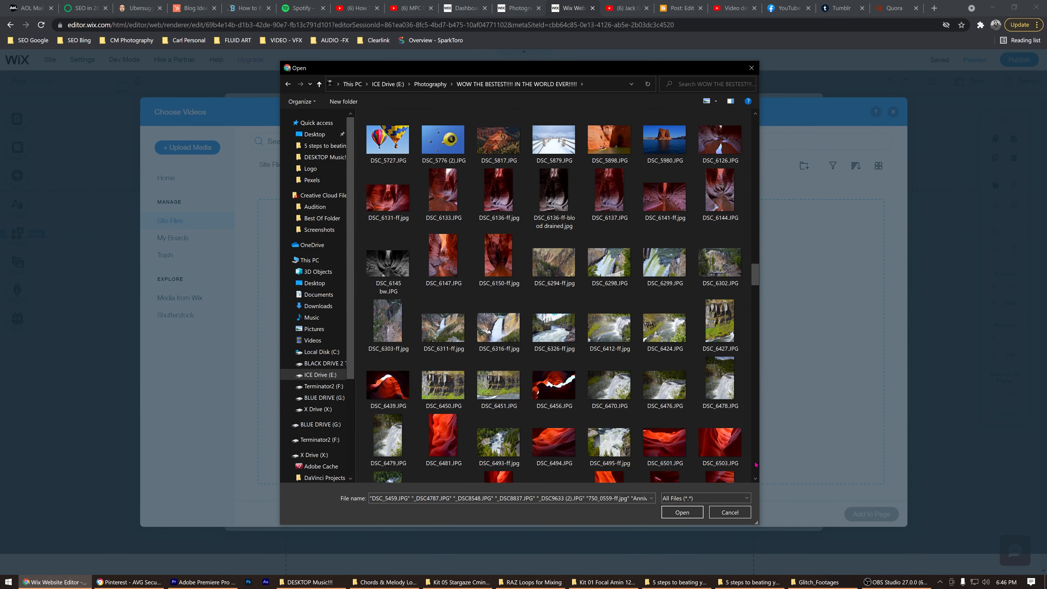
ctrl+click(617, 386)
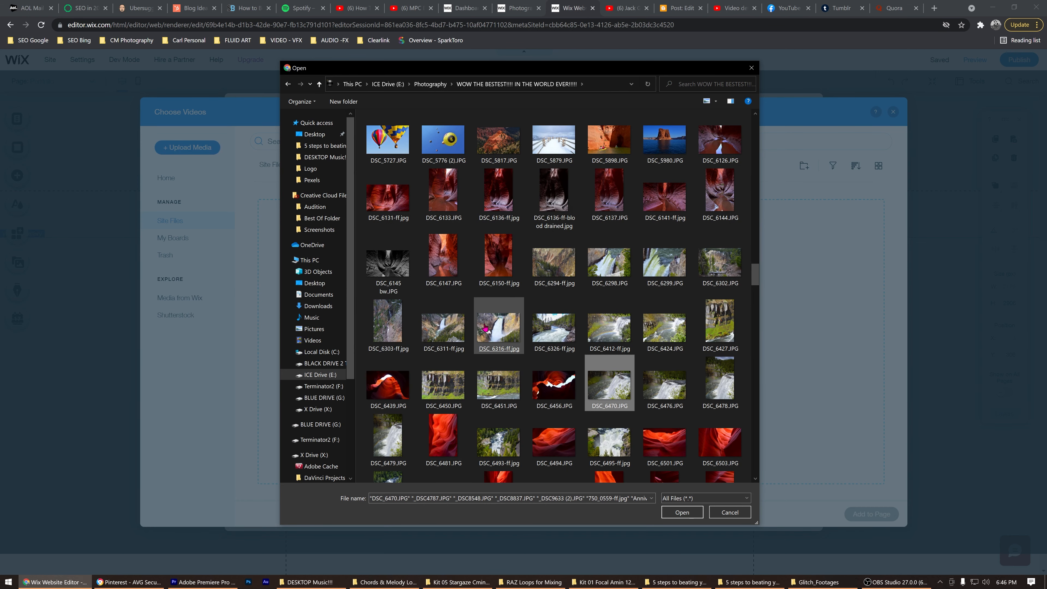
ctrl+click(499, 327)
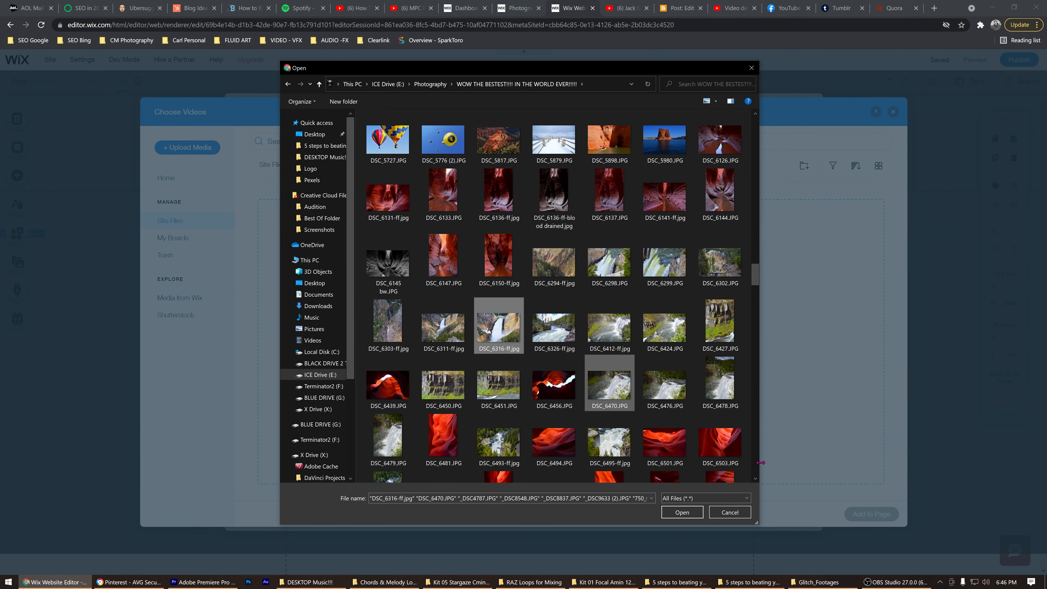
Add the golden sunset bedroom photo, Horseshoe Bend.jpg and the mountain barn photo to the selection, and upload all selected files
scroll(756, 464, down, 5)
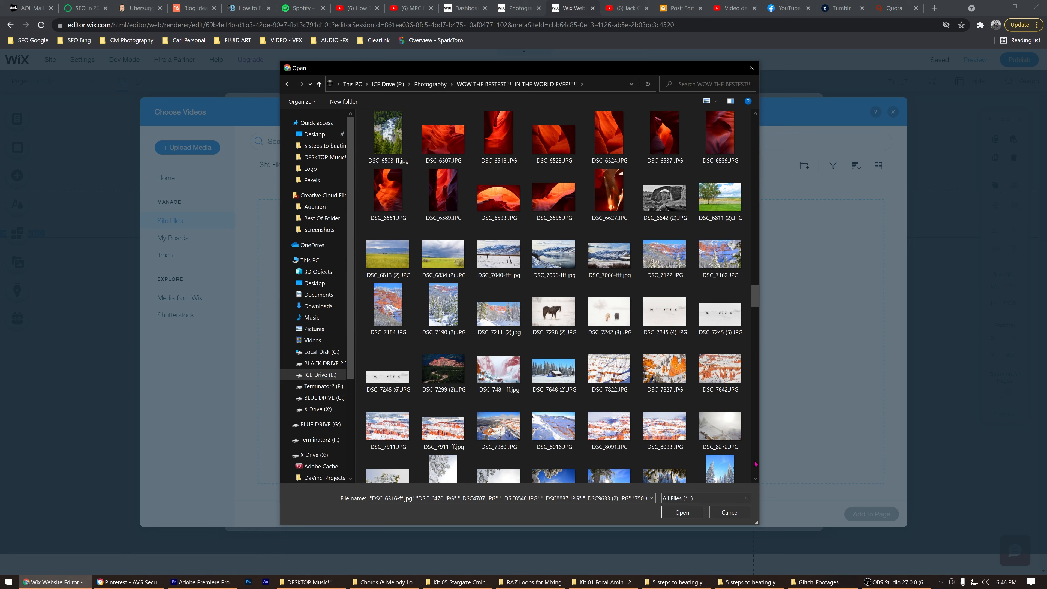
scroll(756, 464, down, 5)
scroll(755, 464, down, 5)
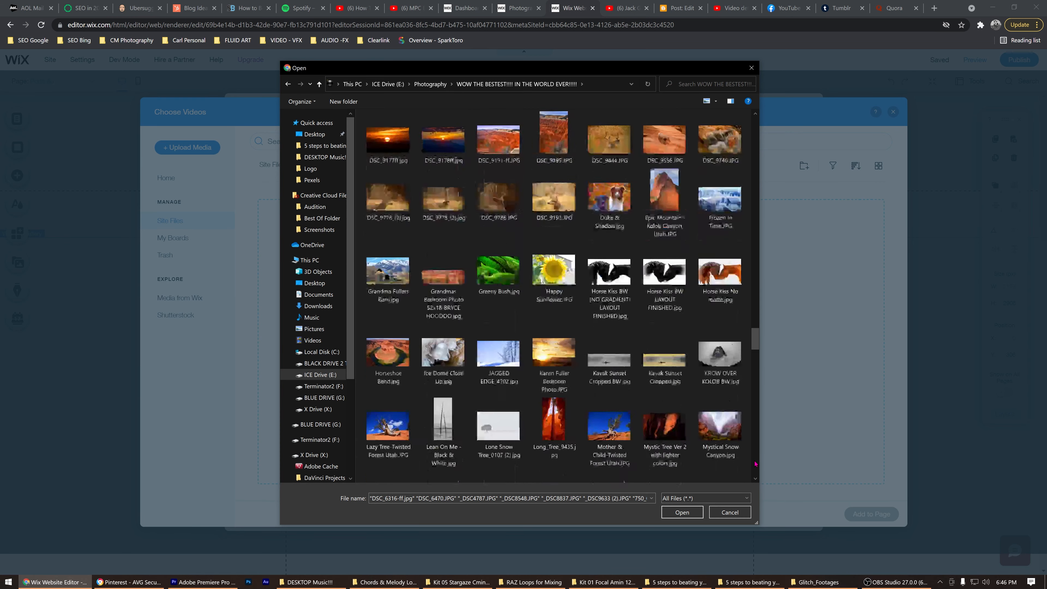
ctrl+click(553, 354)
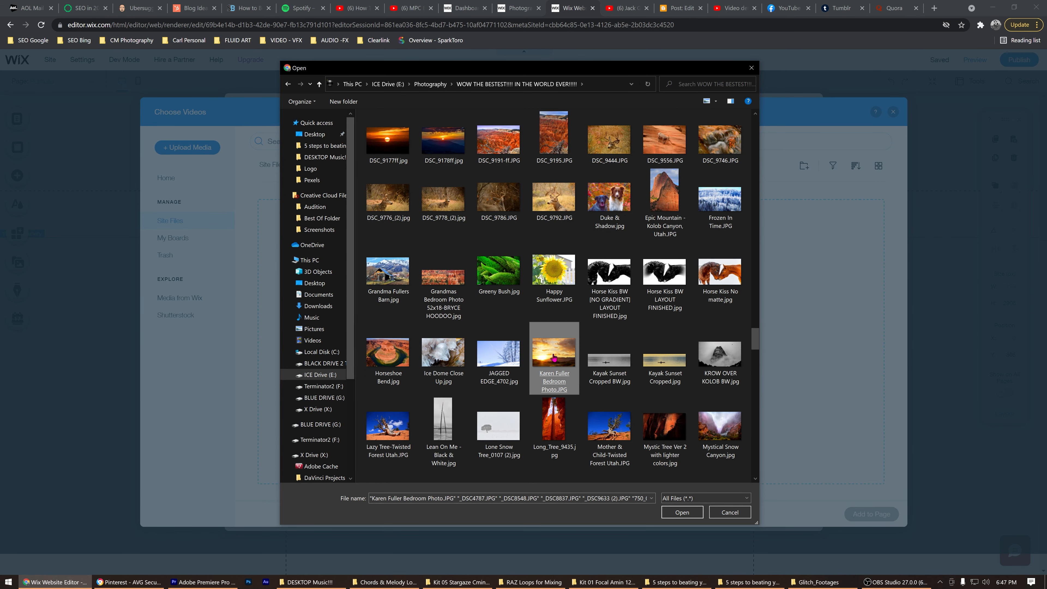
ctrl+click(381, 365)
ctrl+click(392, 275)
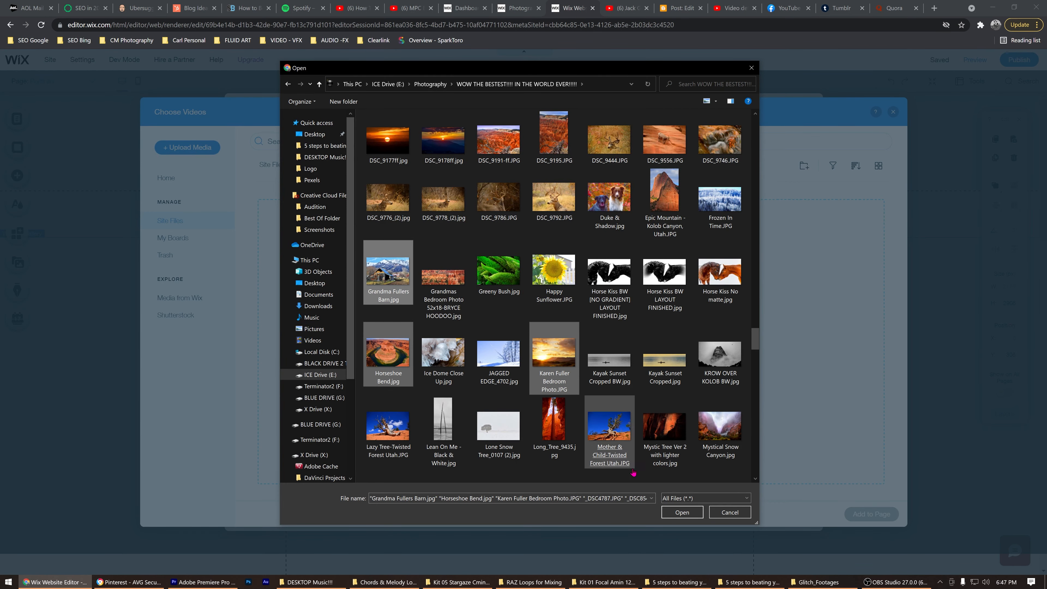
click(682, 513)
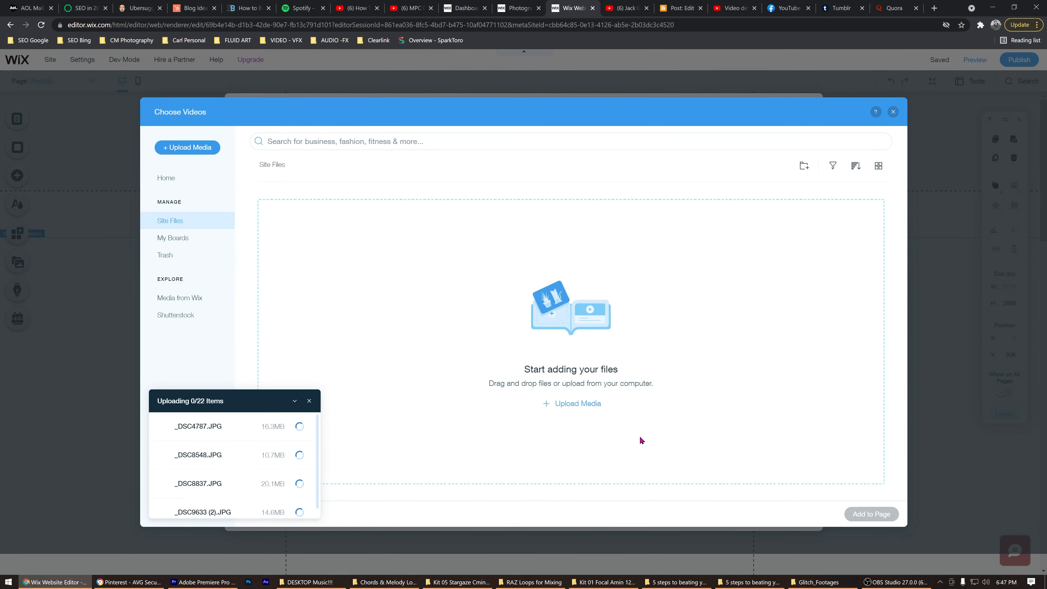
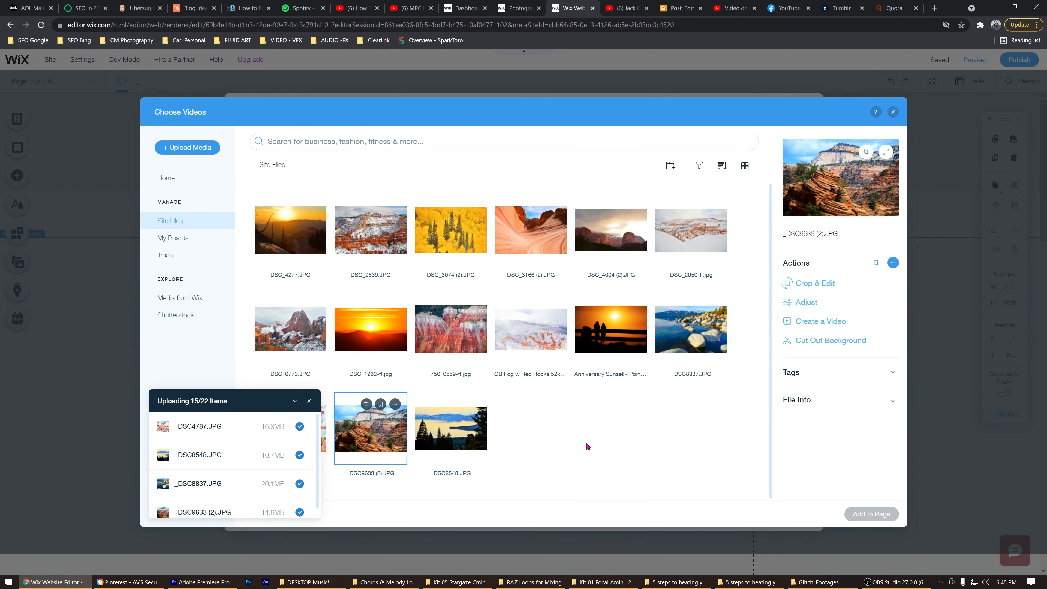
click(586, 444)
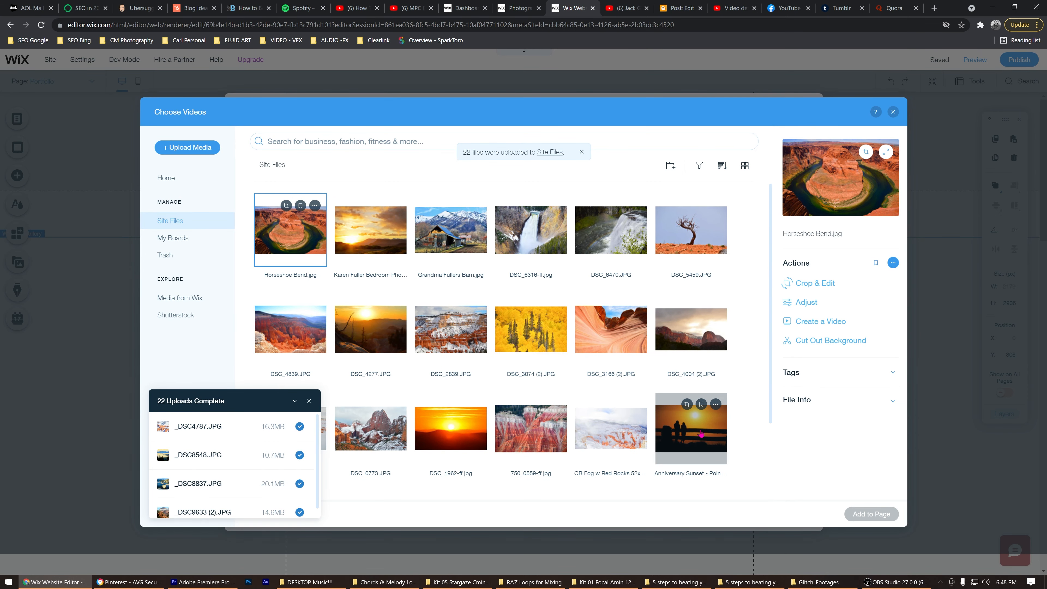
click(701, 433)
scroll(699, 429, down, 2)
click(534, 434)
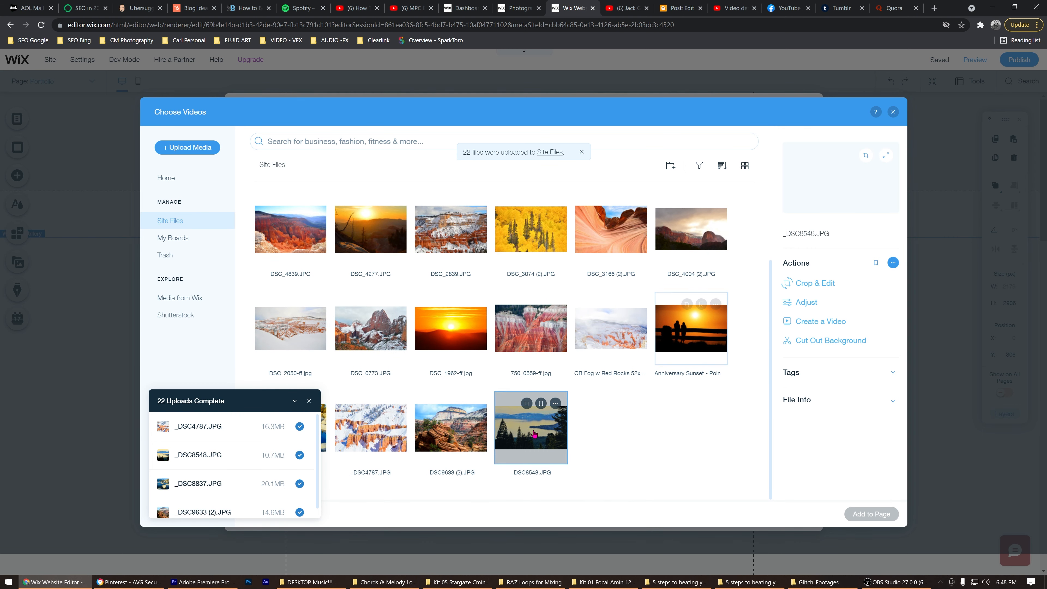
click(587, 425)
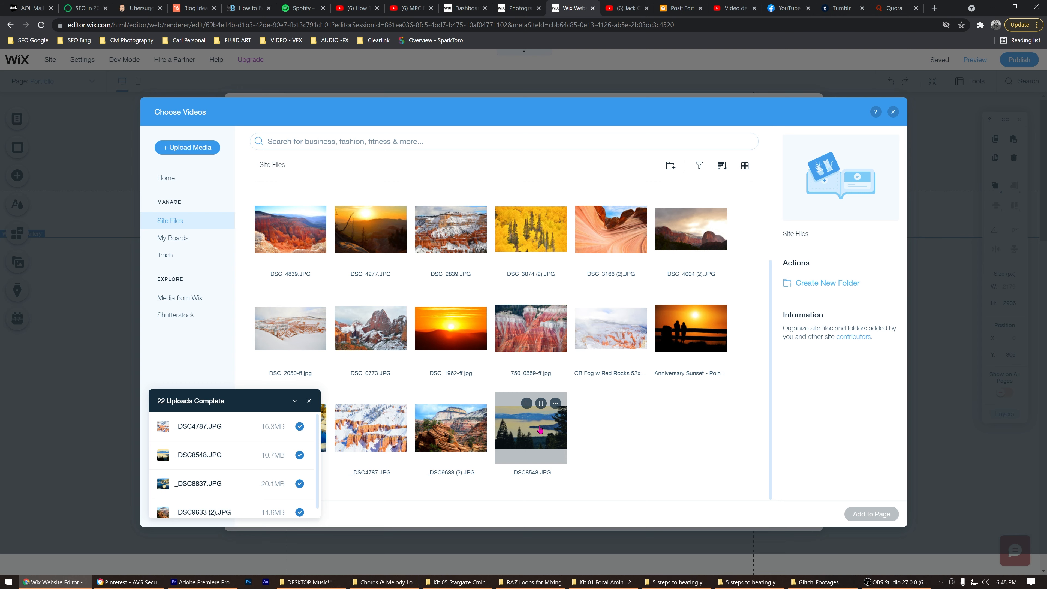
Try to choose all uploaded photos from _DSC8548.JPG through Horseshoe Bend.jpg for the gallery in the video chooser
click(540, 430)
scroll(557, 415, up, 2)
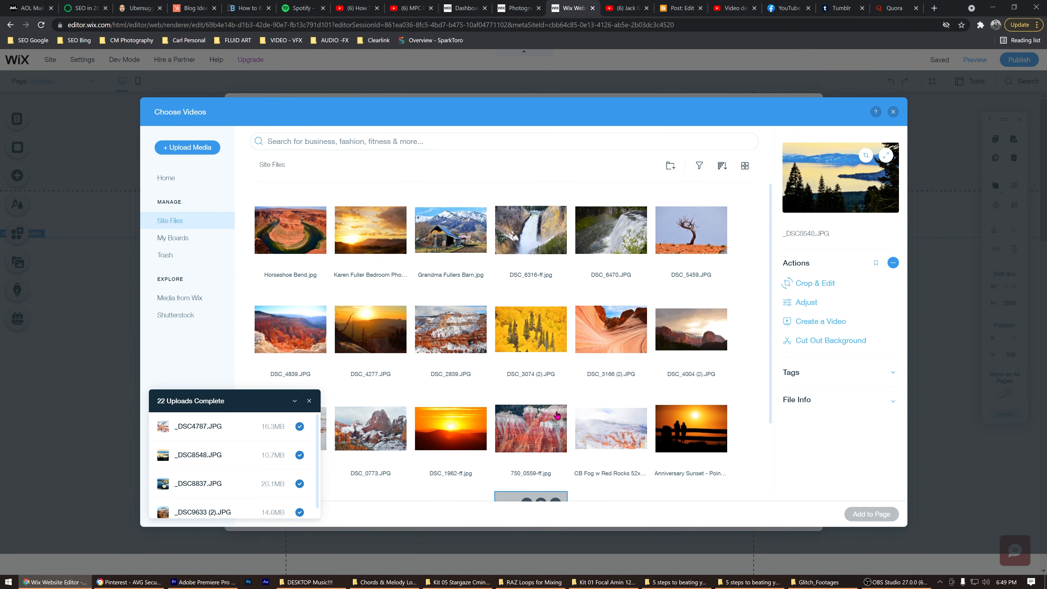
shift+click(303, 233)
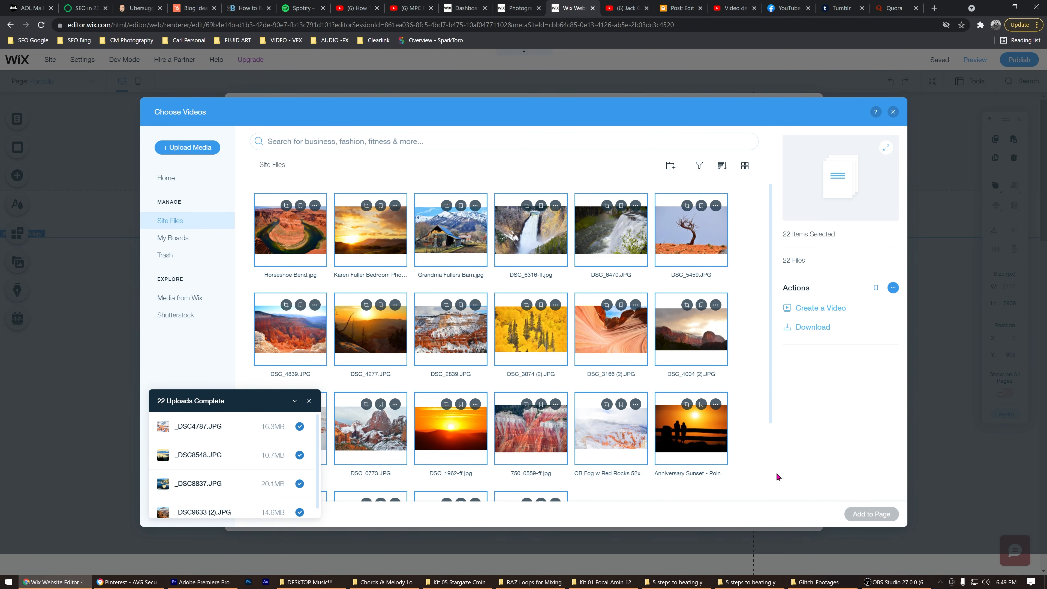
scroll(772, 484, down, 3)
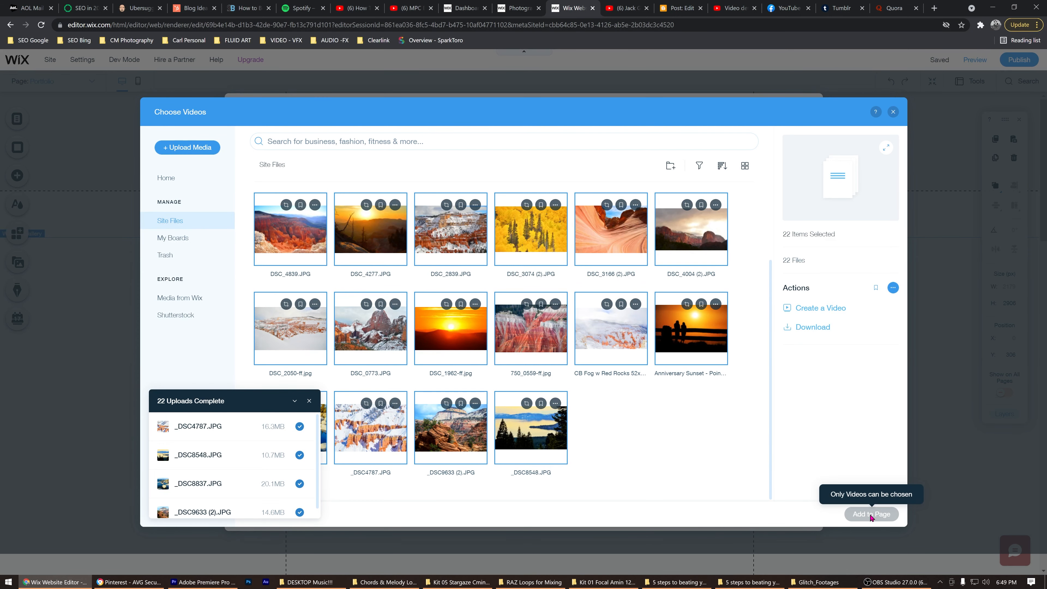
click(757, 406)
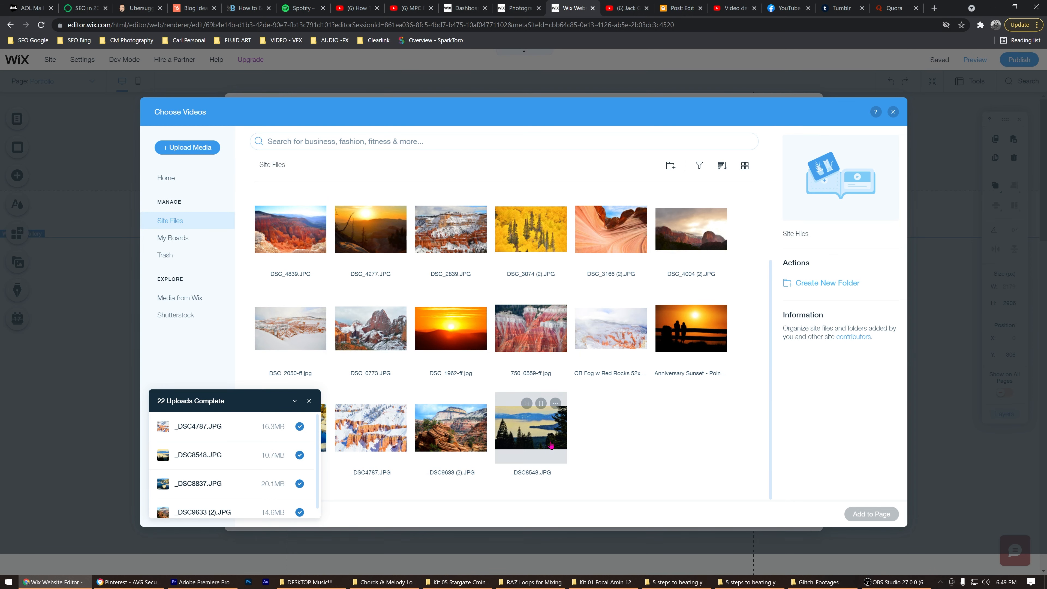
click(536, 431)
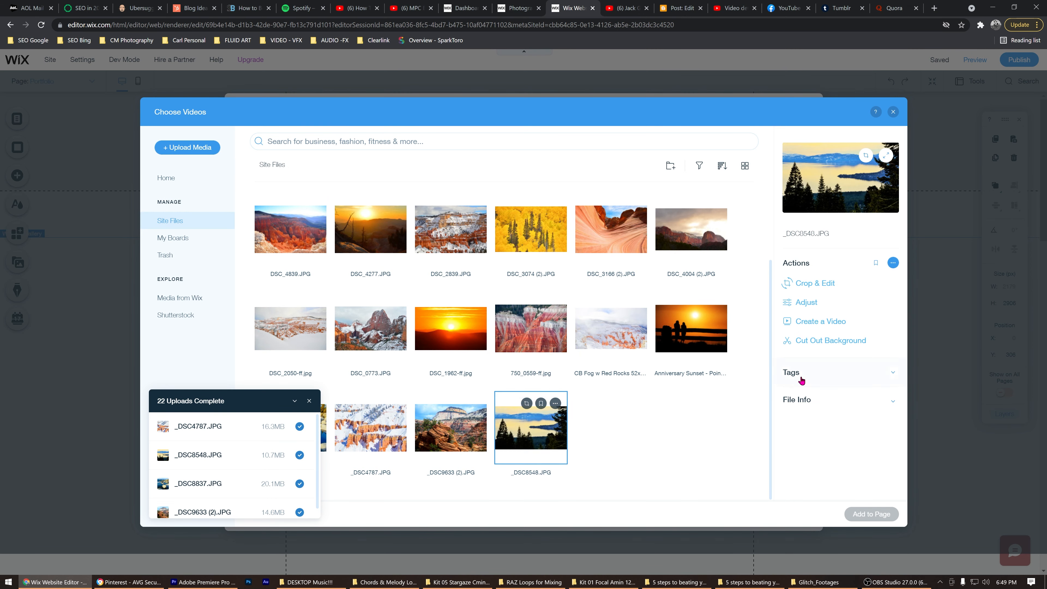
Close the video chooser and open the image chooser to add media to the empty Portfolio gallery
click(893, 112)
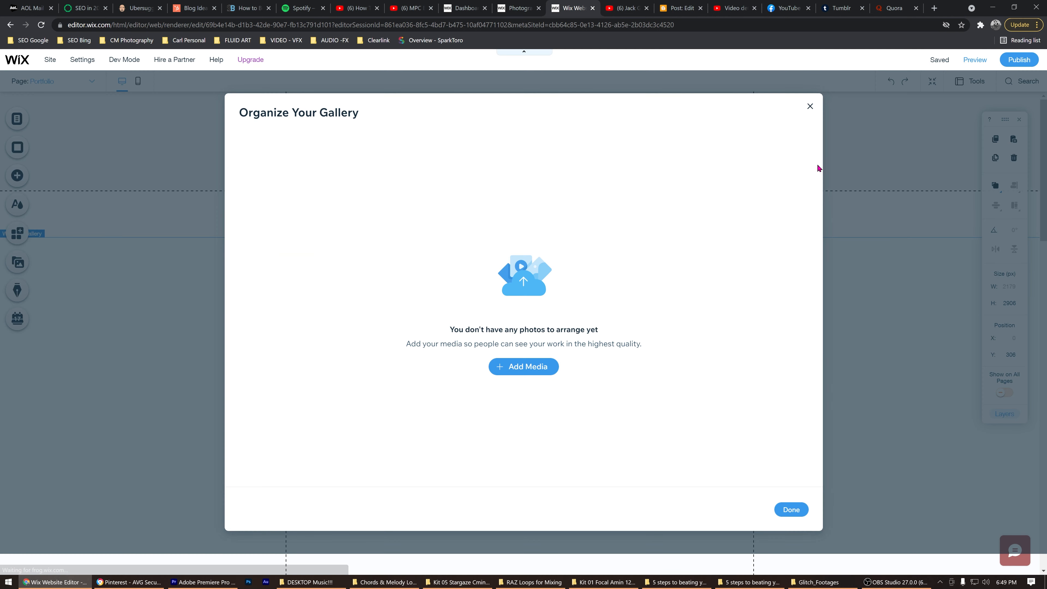
click(527, 368)
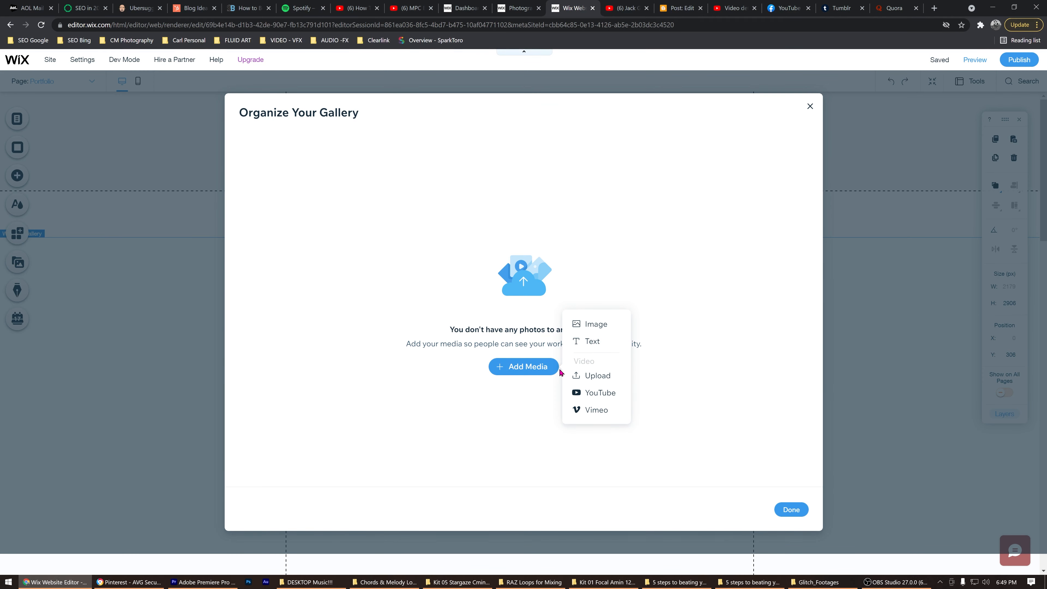
click(593, 324)
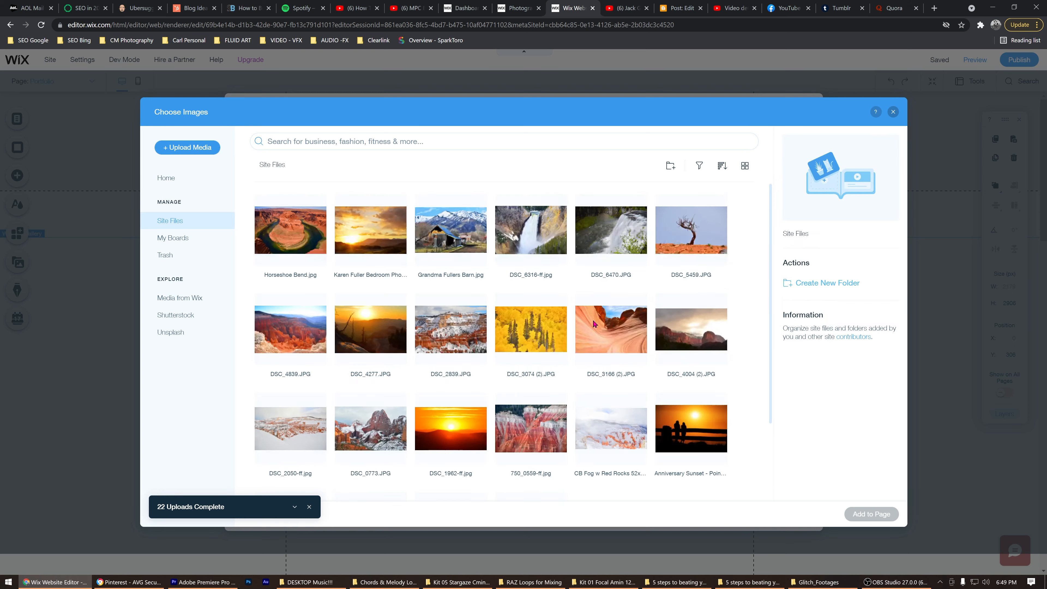
click(287, 237)
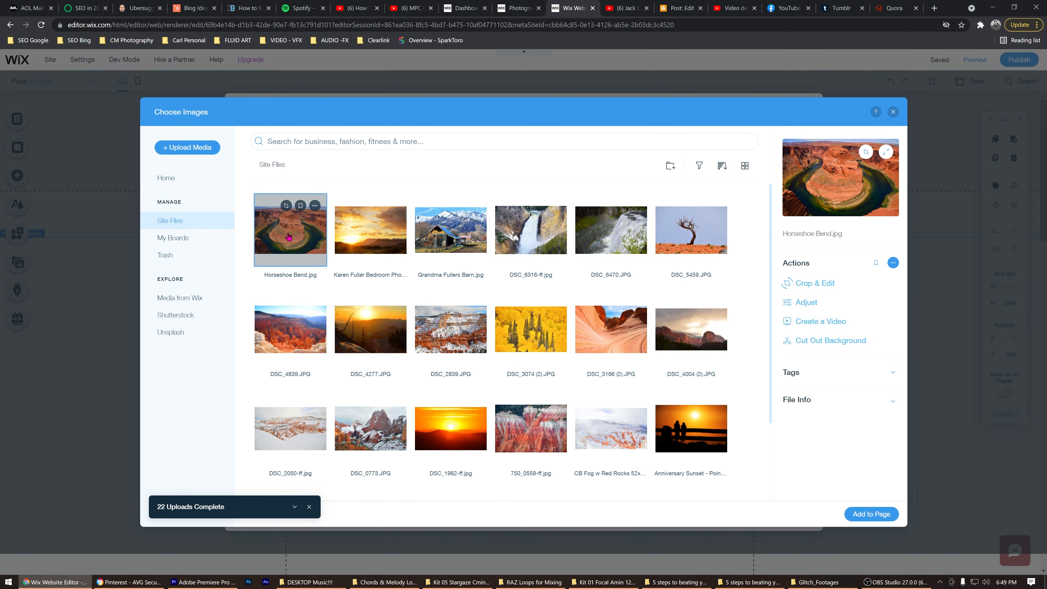
scroll(609, 288, down, 2)
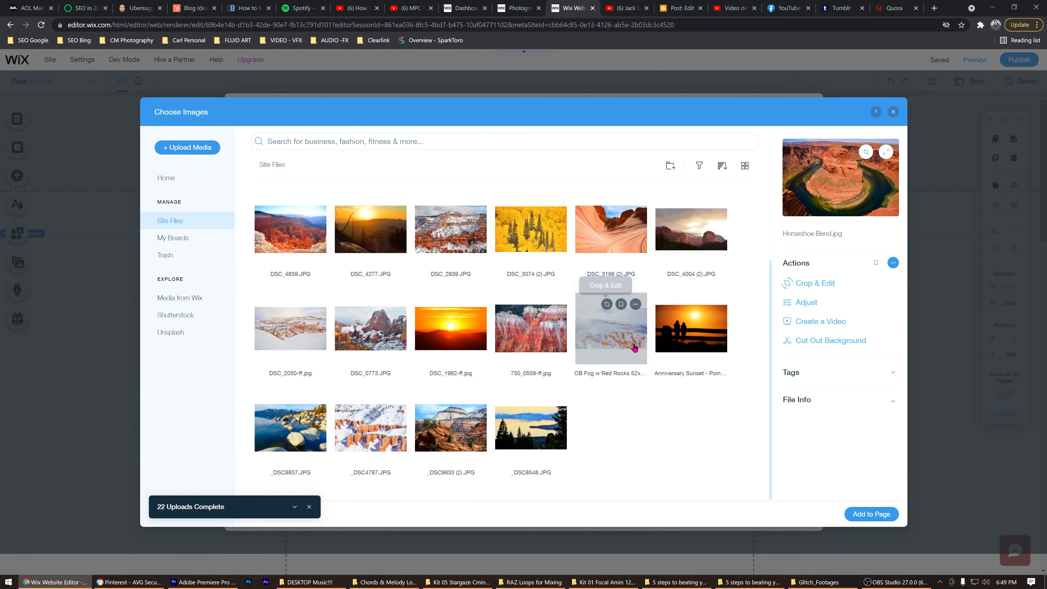
shift+click(532, 428)
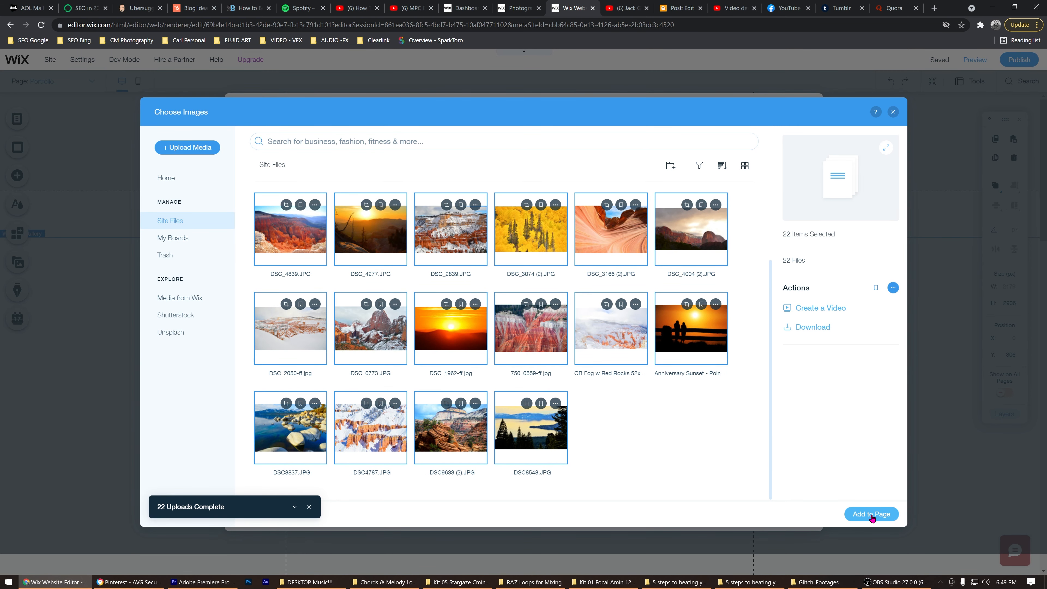
click(892, 112)
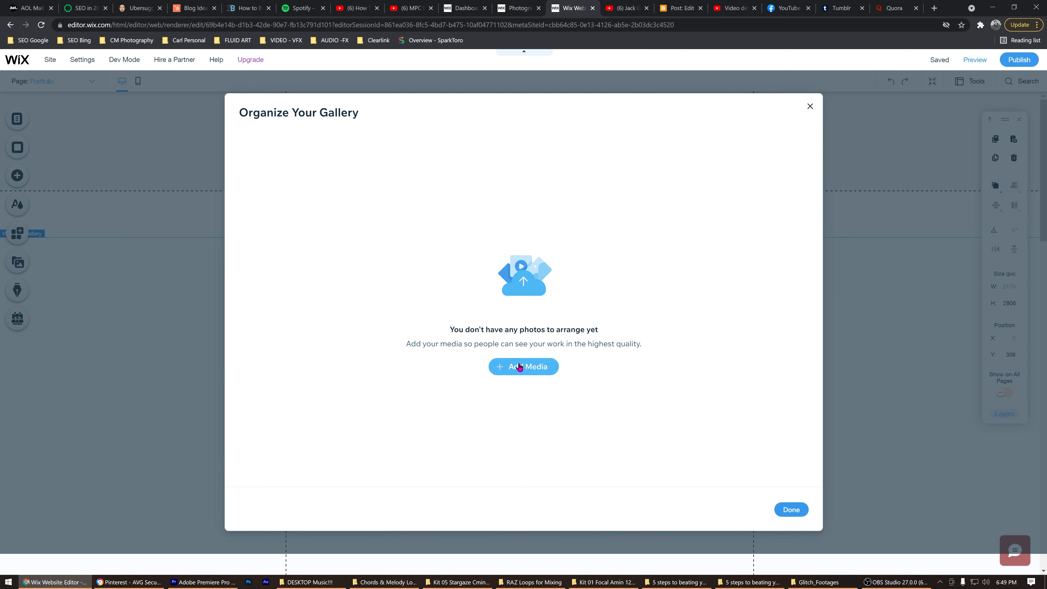
Add all site images from Horseshoe Bend.jpg through _DSC8548.JPG to the empty Portfolio gallery
click(524, 371)
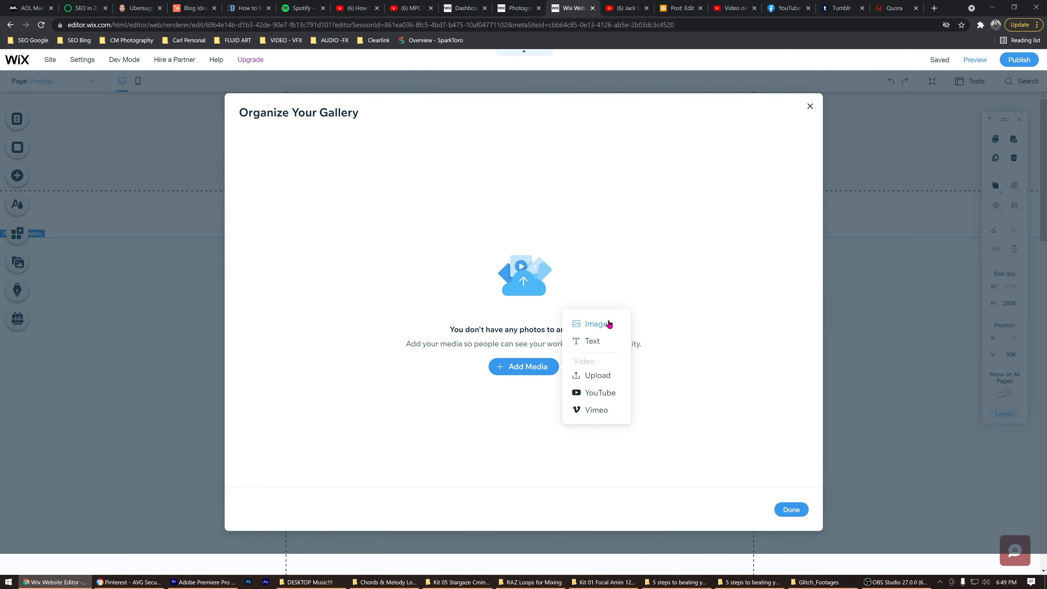
click(604, 328)
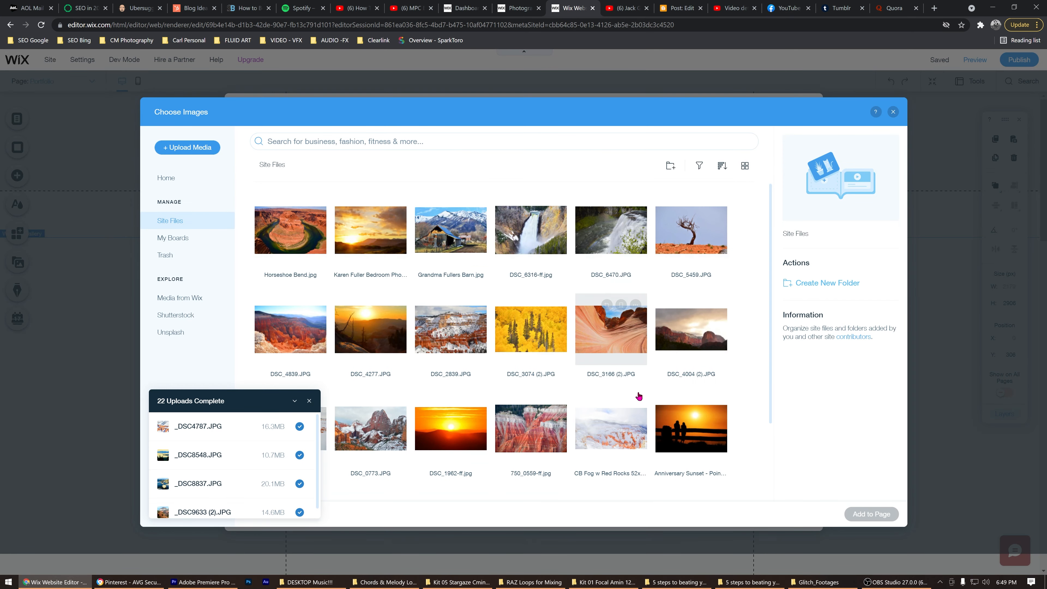
click(296, 239)
scroll(597, 351, down, 2)
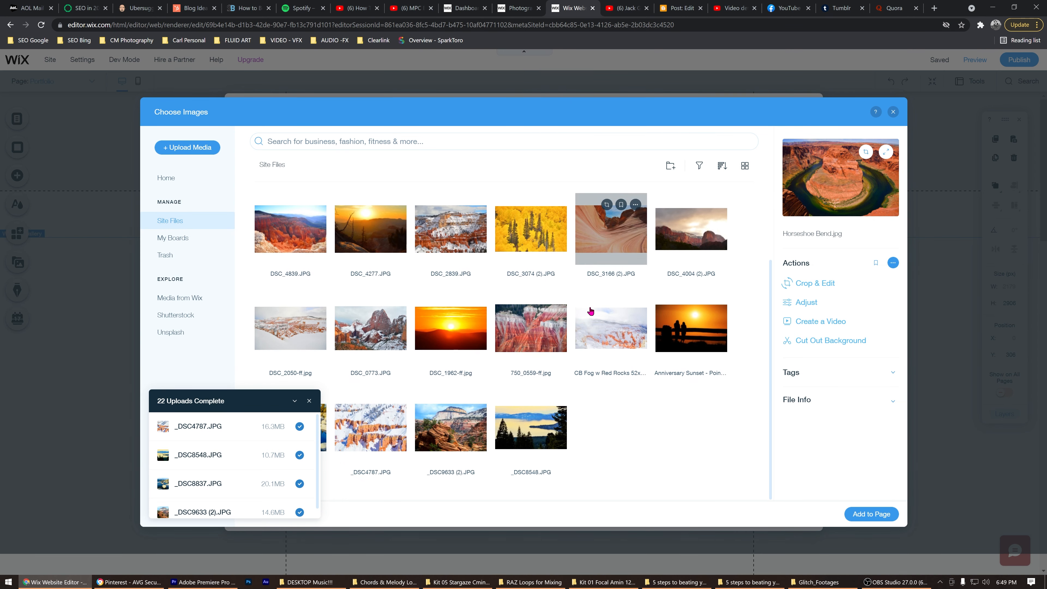
shift+click(536, 436)
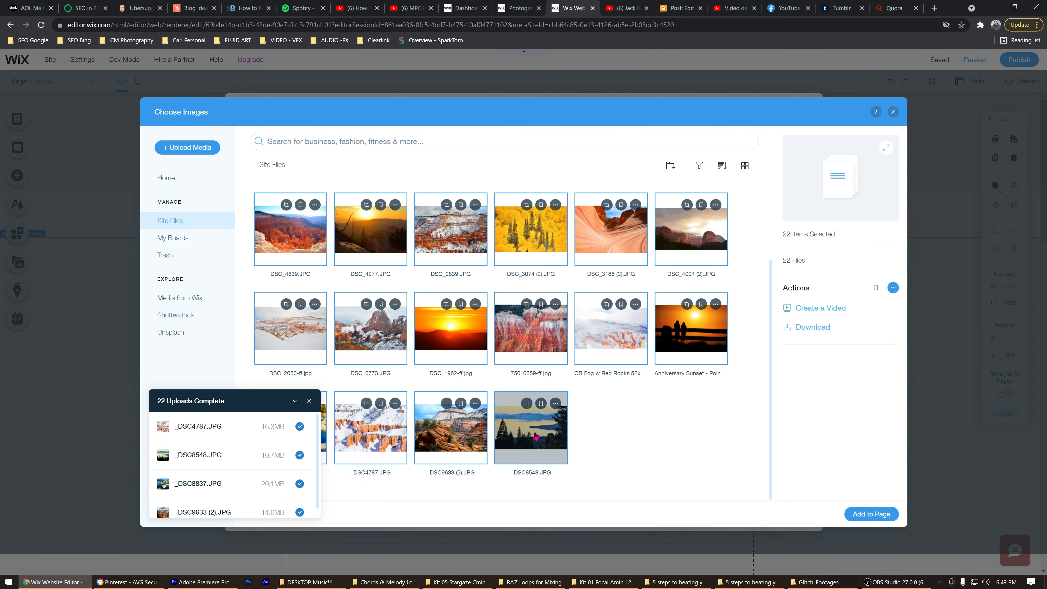
click(870, 514)
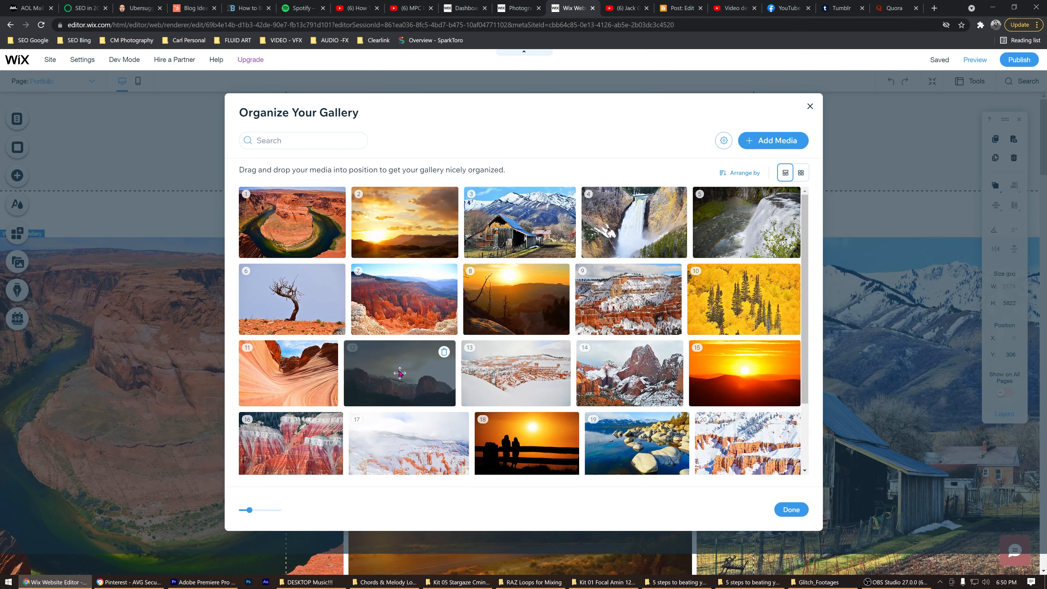
Reorder the gallery, moving the cloudy red cliffs photo to position 8 and the mountain barn photo to position 18
drag(400, 373, 507, 300)
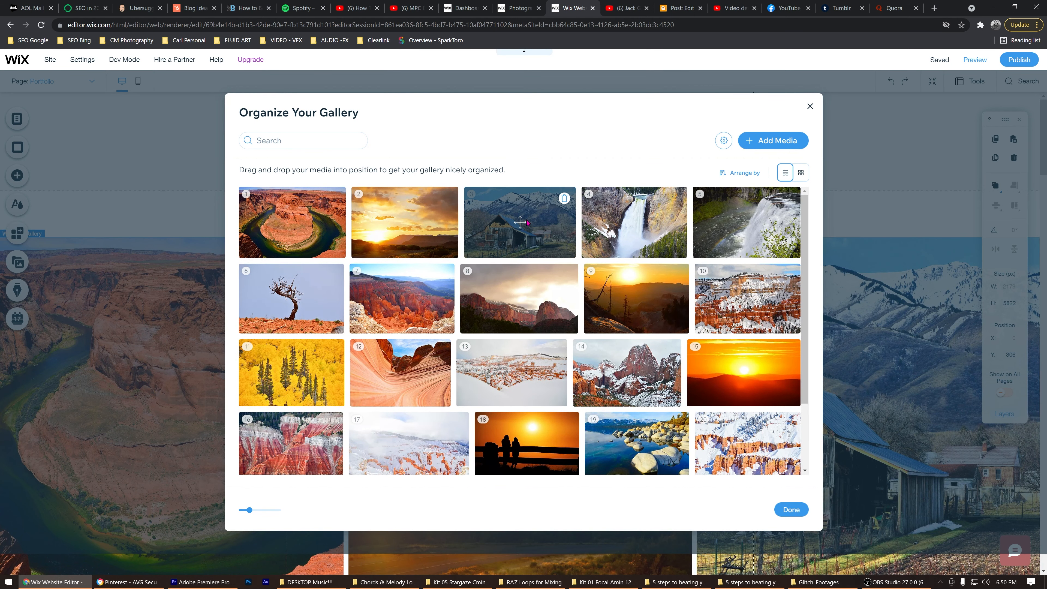
drag(521, 223, 528, 442)
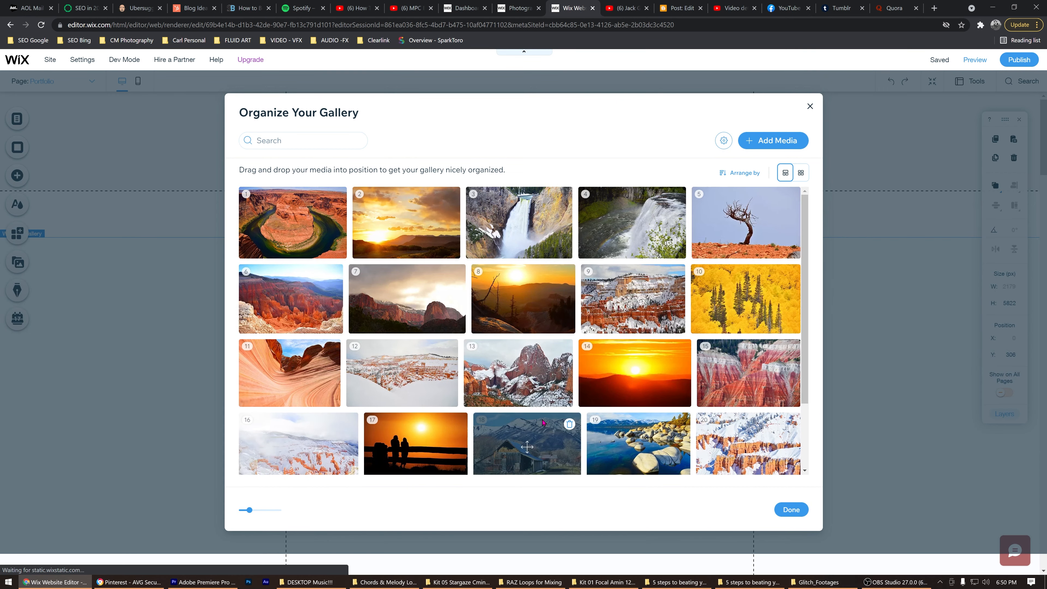
scroll(577, 413, down, 2)
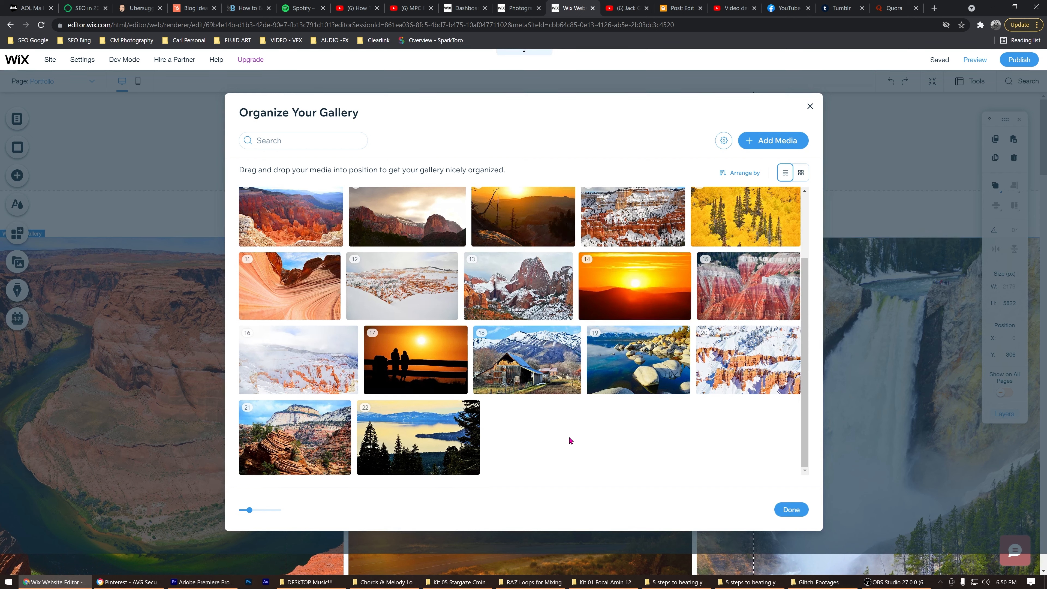
scroll(622, 437, up, 2)
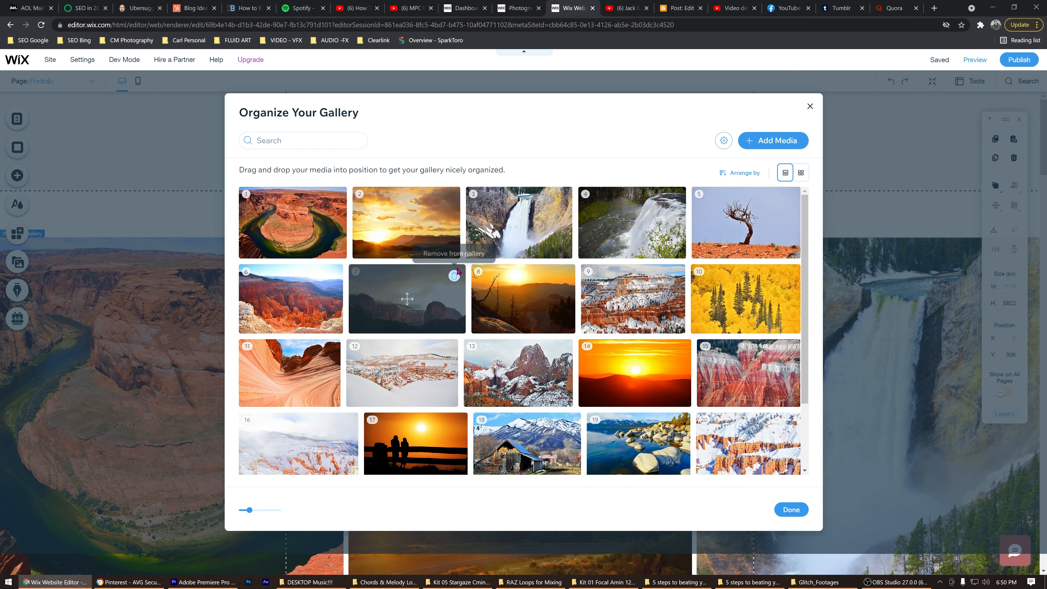
Move the golden sunset photo to first place and the leafy waterfall photo to position 14, and finish organizing the gallery
drag(410, 224, 295, 223)
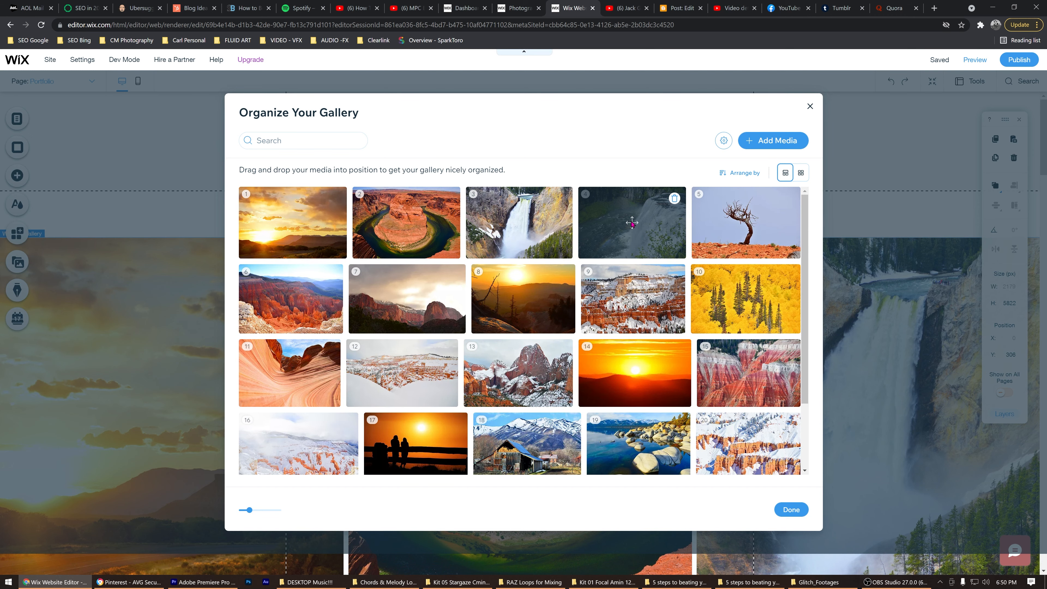
drag(632, 223, 639, 373)
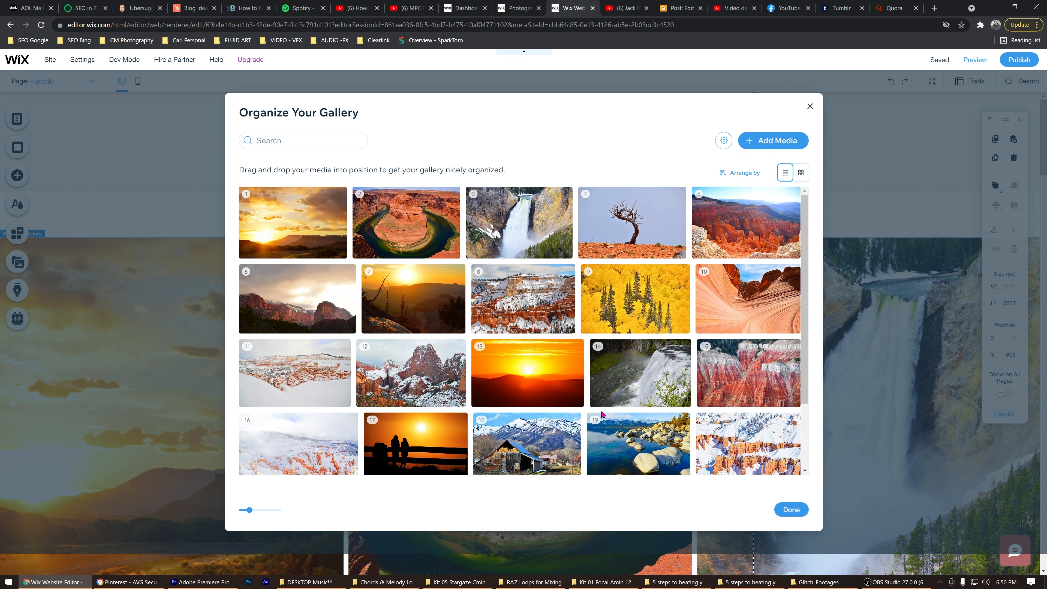
scroll(655, 398, down, 2)
scroll(605, 416, up, 2)
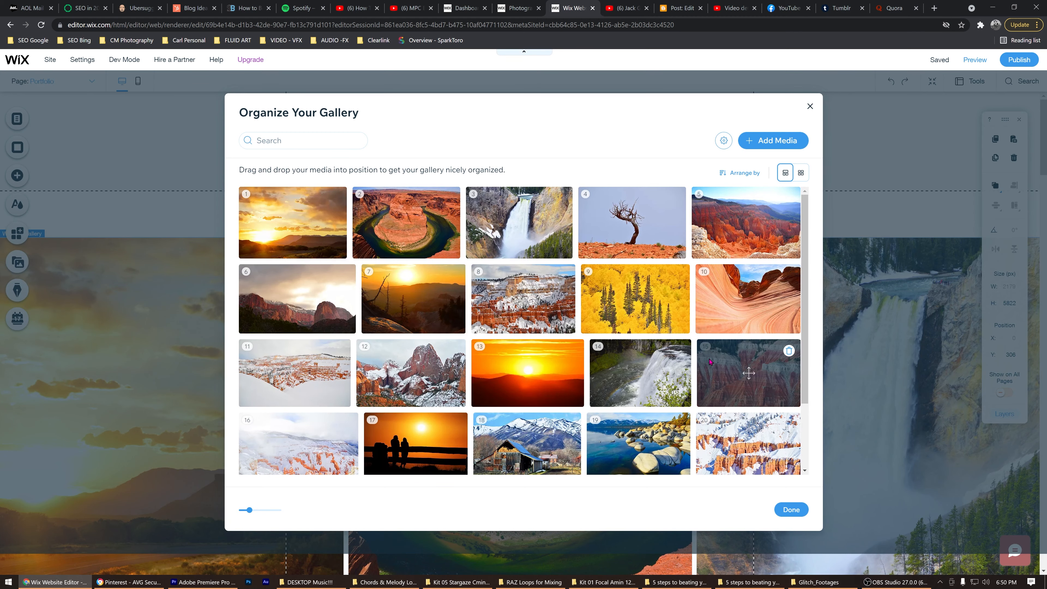
click(792, 510)
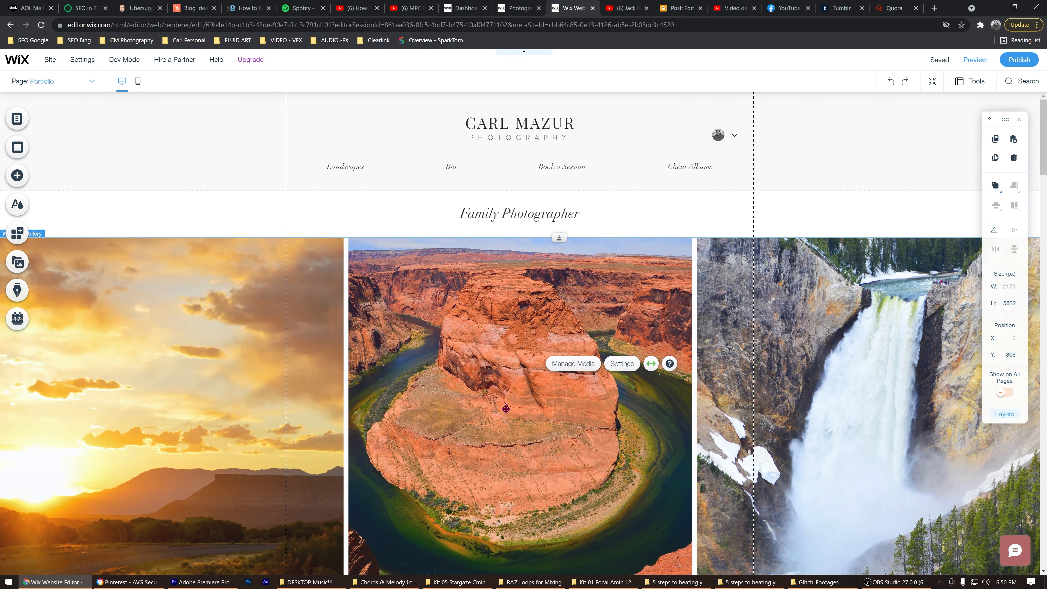
Change the heading above the gallery from Family Photographer to "Landscape Photographer"
double_click(496, 217)
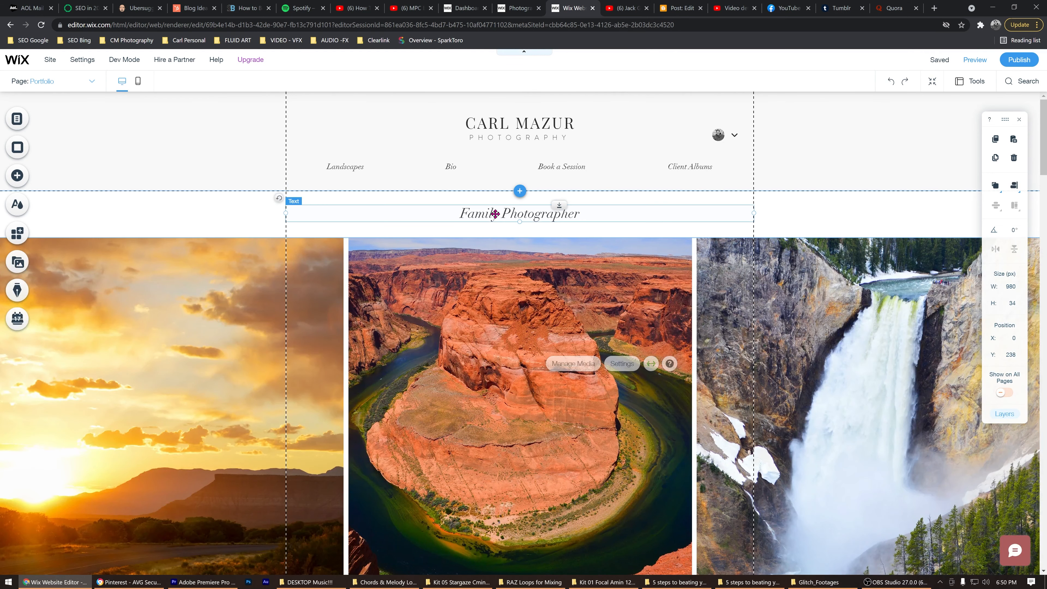
click(496, 209)
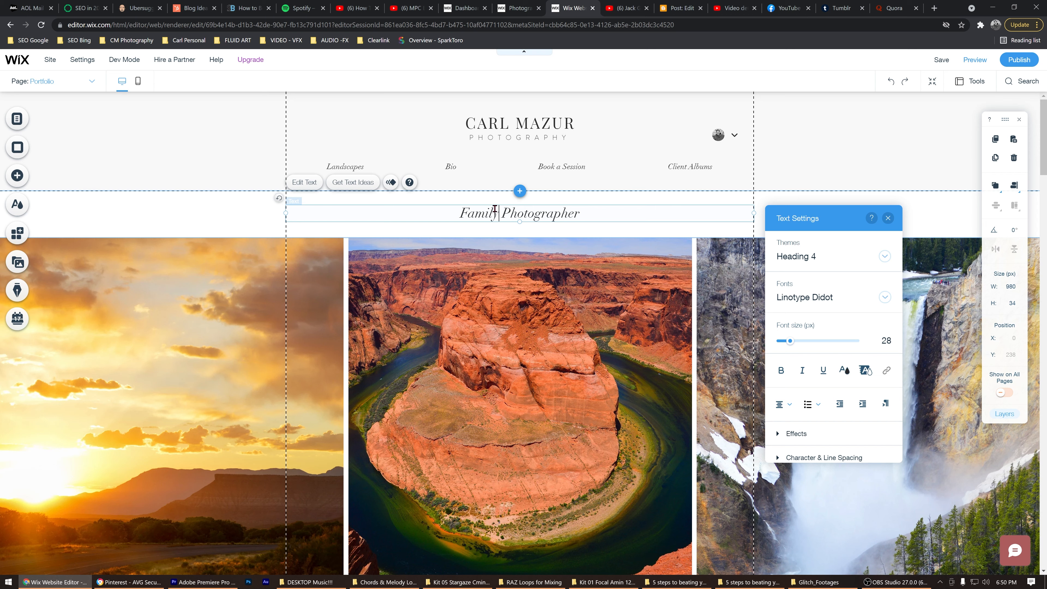
drag(496, 211, 460, 209)
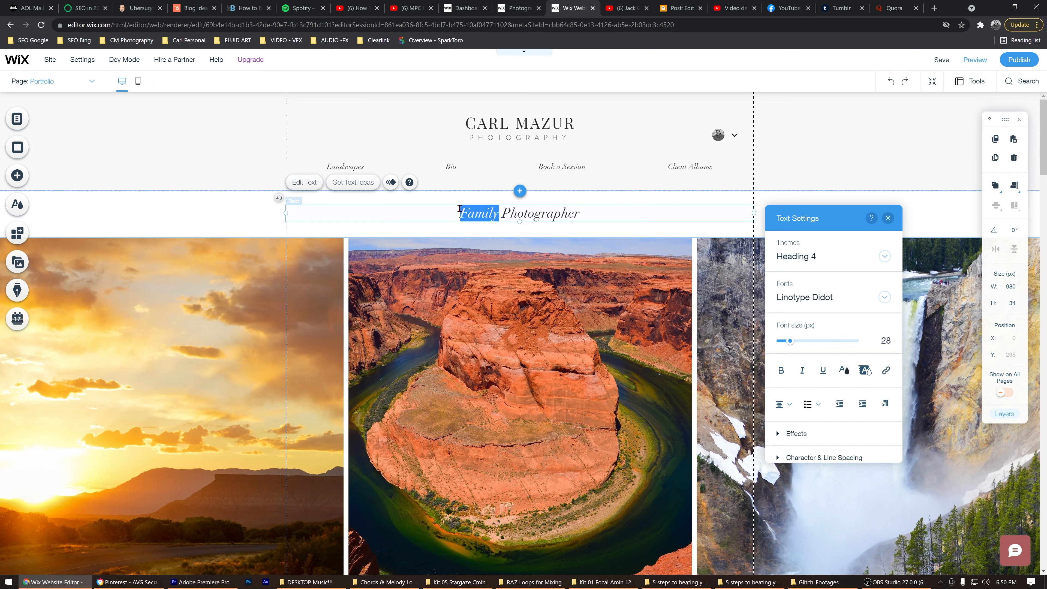
text(Landscape)
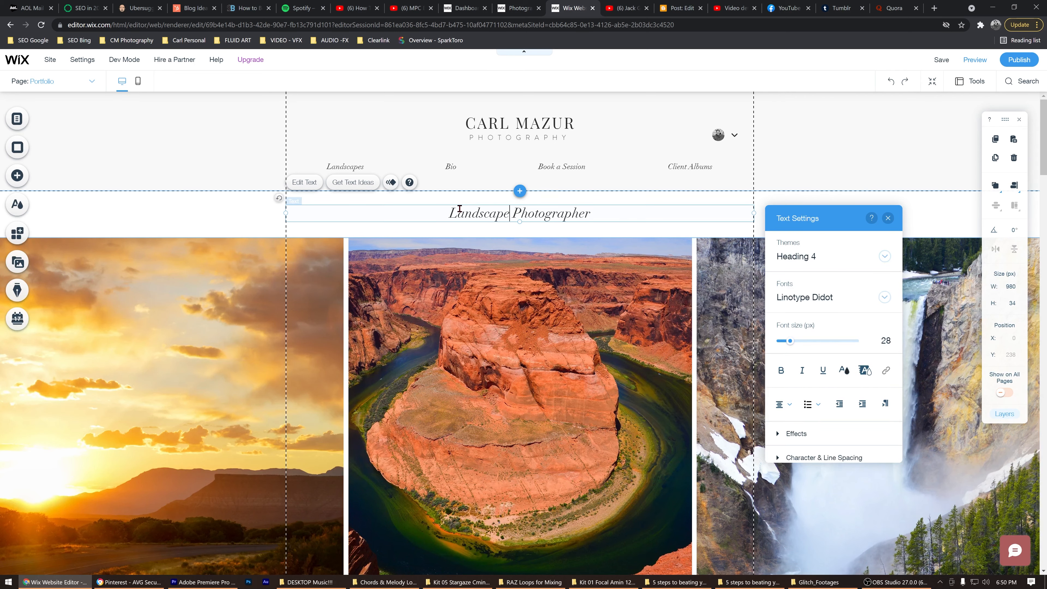
click(574, 305)
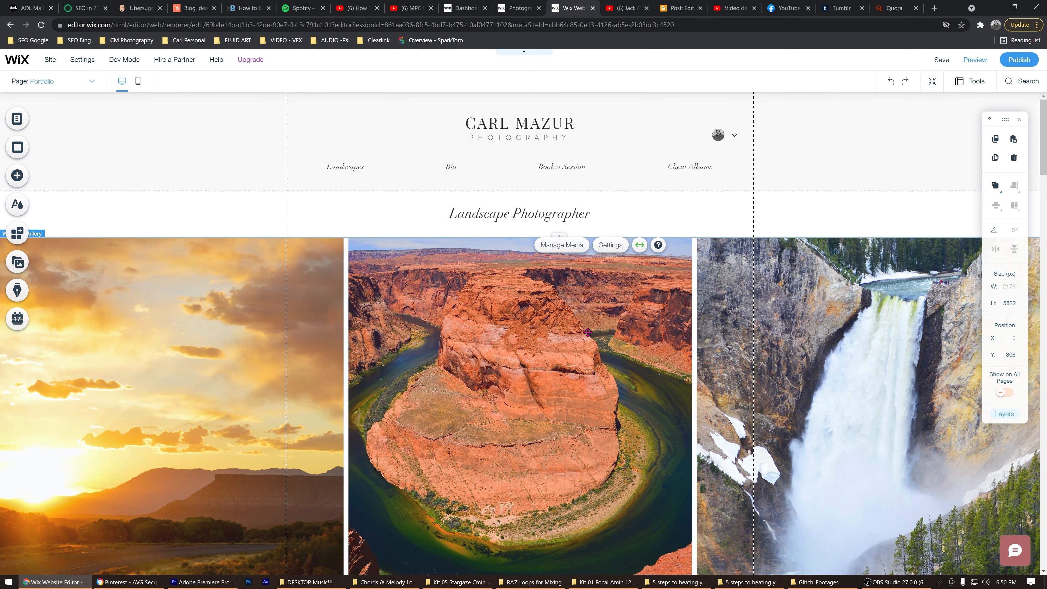
Examine the gallery's photo grid from the first row down to the footer, checking the last row for empty spaces
scroll(587, 332, down, 7)
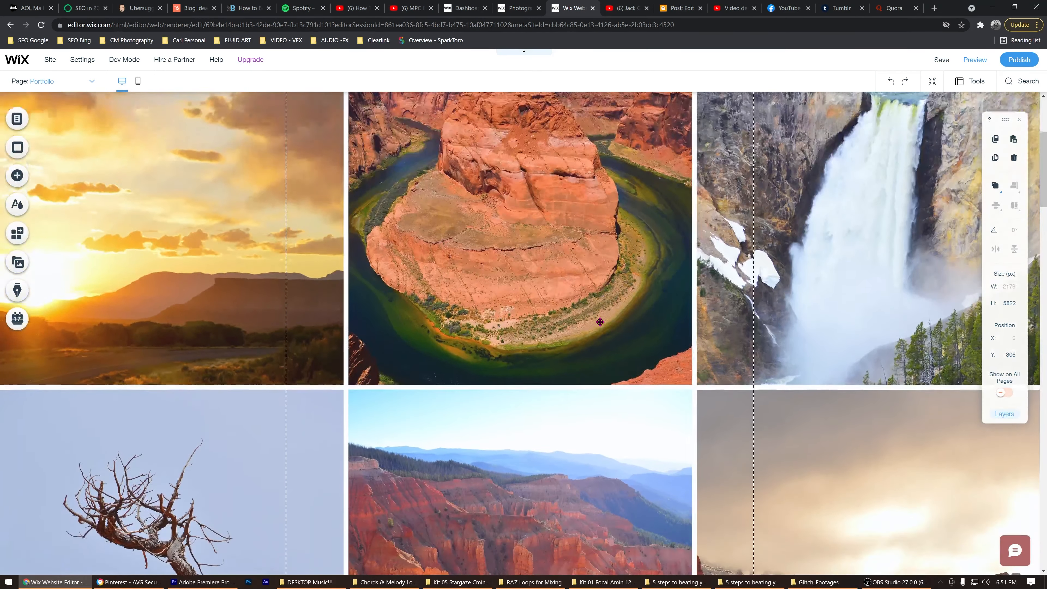
scroll(605, 334, down, 10)
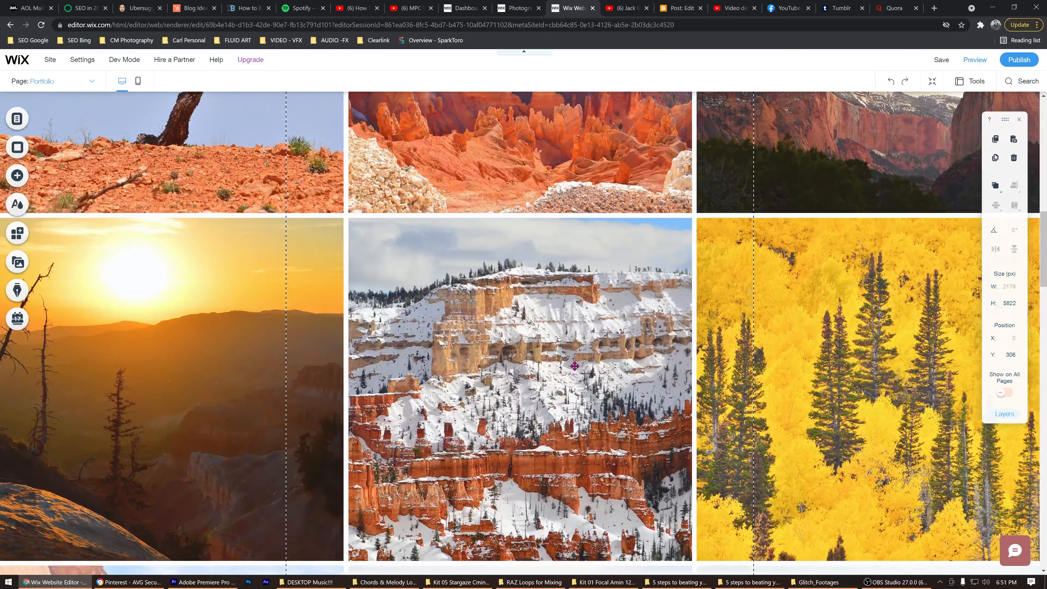
scroll(618, 340, down, 7)
scroll(636, 348, down, 12)
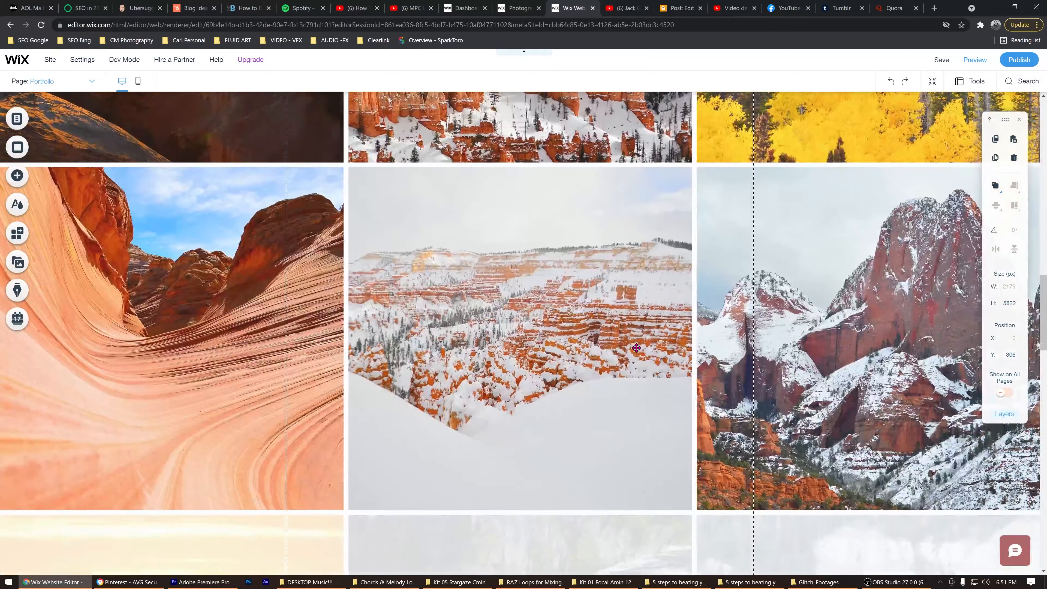
scroll(634, 347, down, 1)
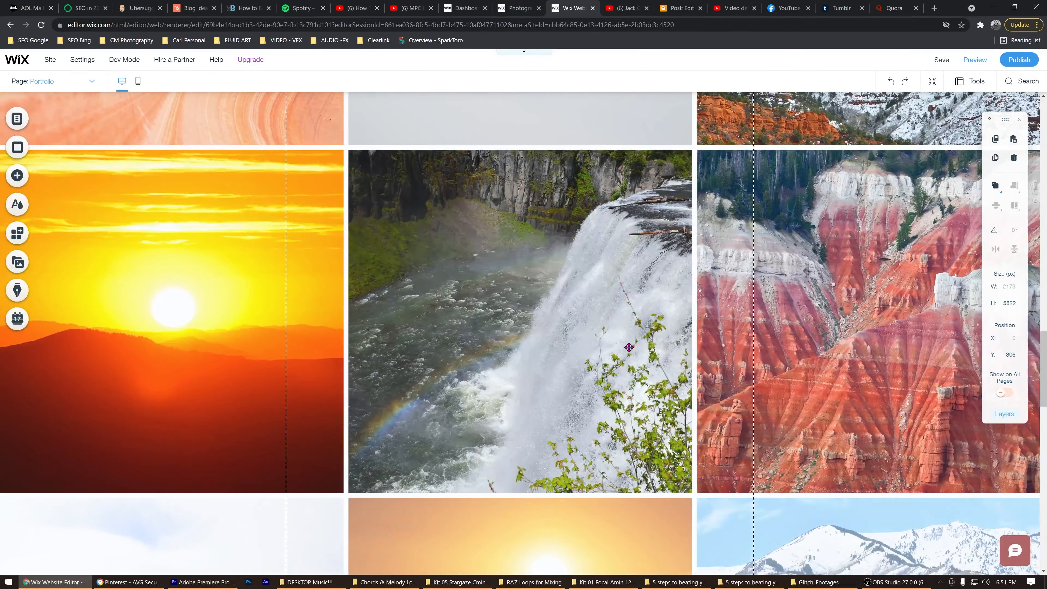
scroll(624, 344, down, 13)
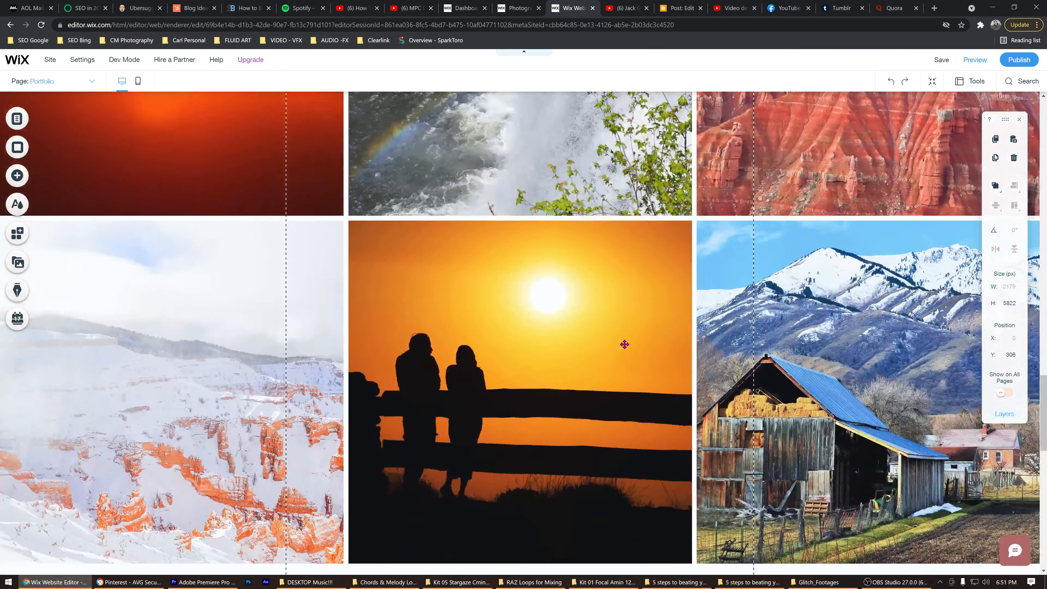
scroll(624, 344, down, 14)
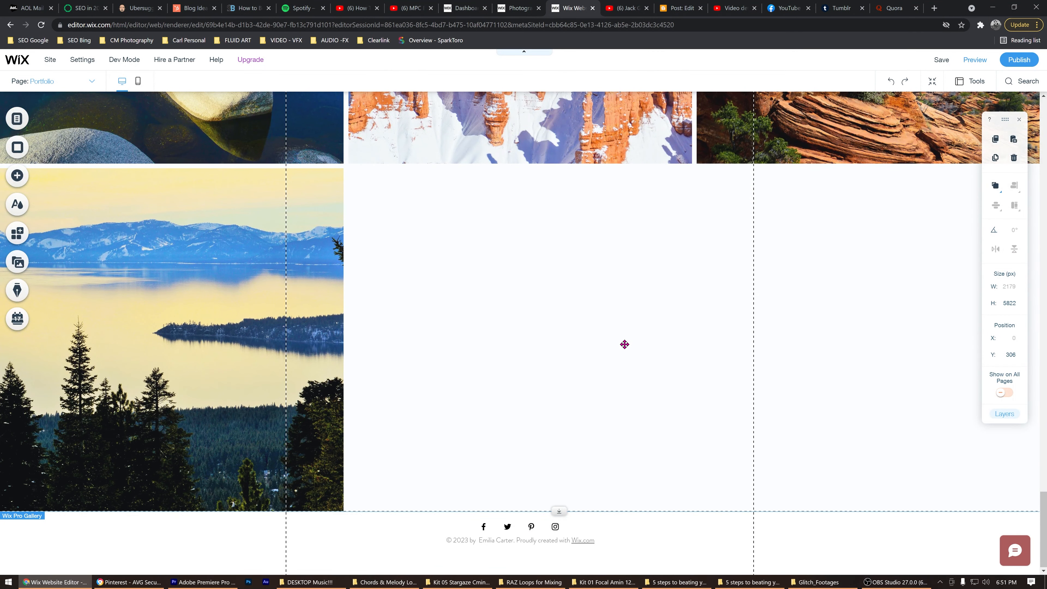
scroll(624, 344, up, 2)
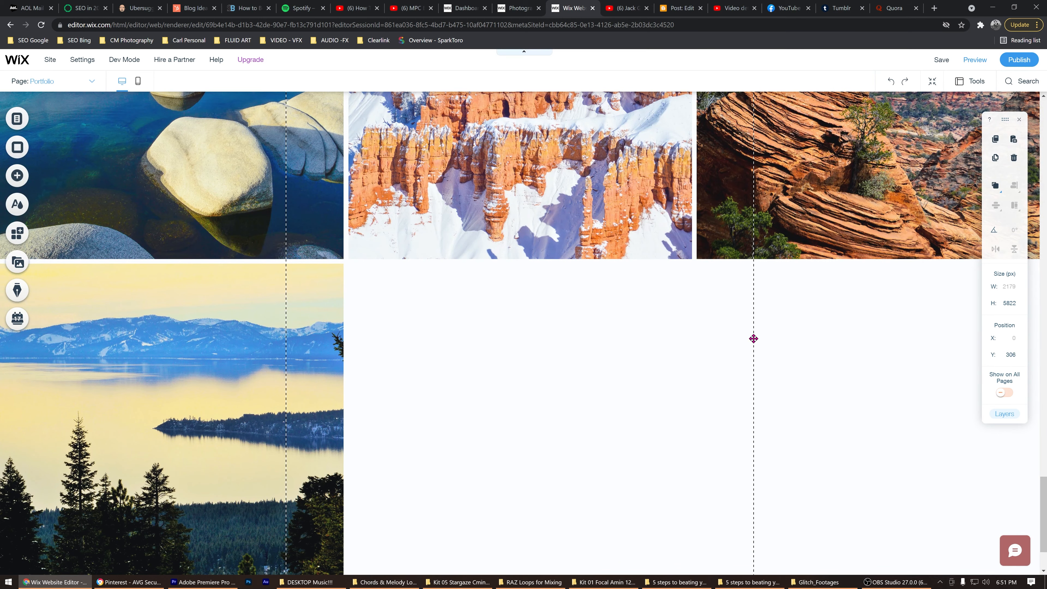
scroll(754, 338, up, 2)
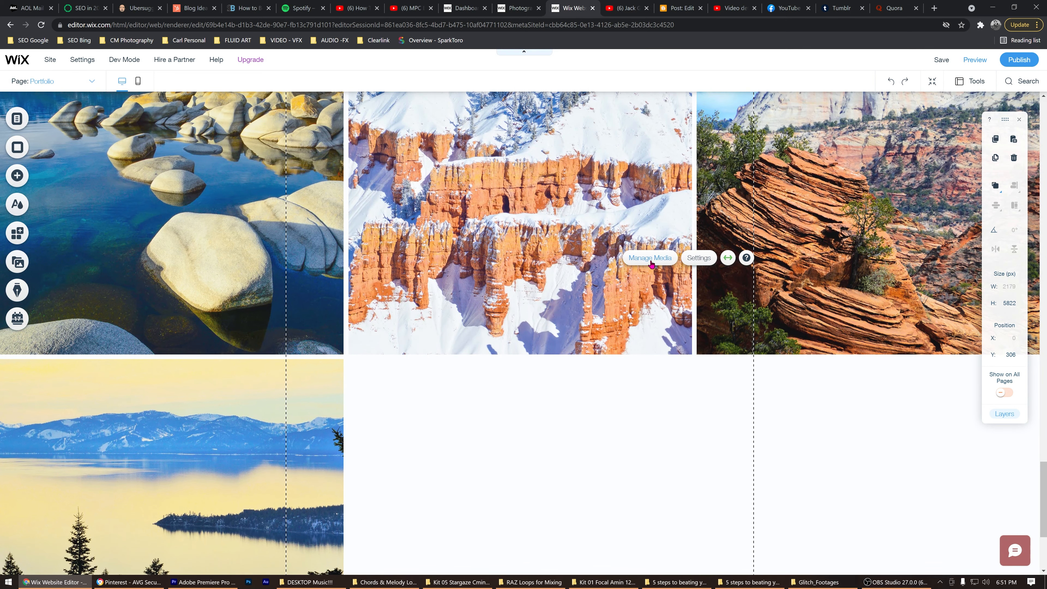
Upload RAZ_7272-ff.jpg and RAZ_7554-ff-red.jpg from the Photography folder and add both images to the gallery
click(650, 259)
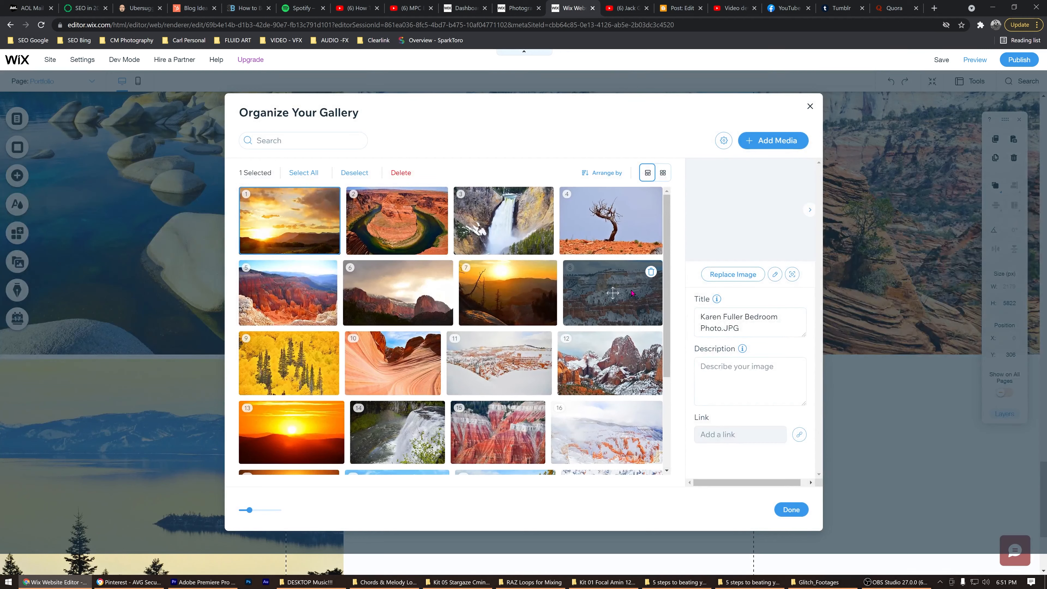
click(771, 148)
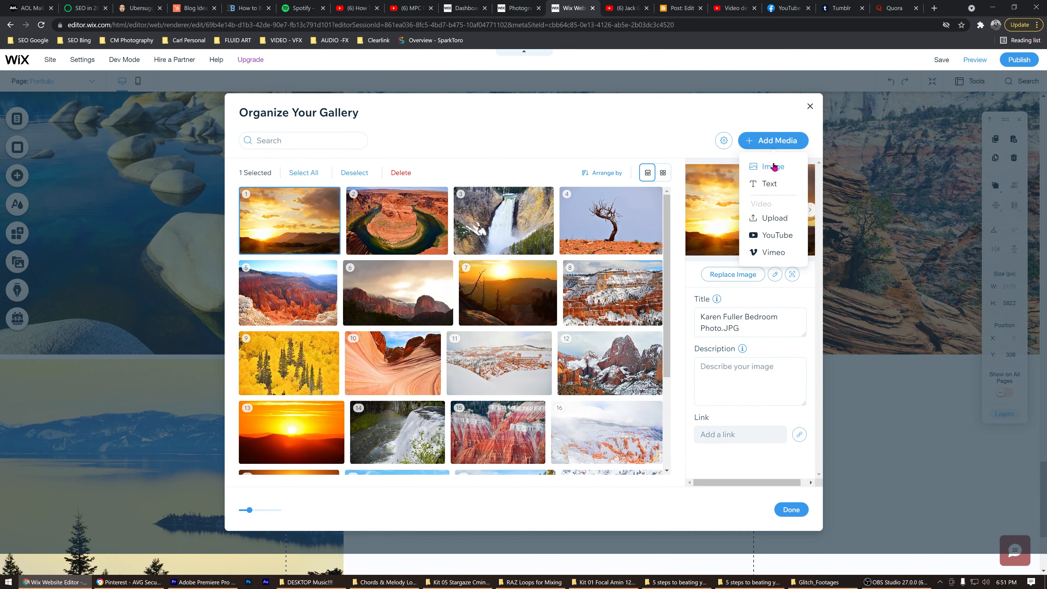
click(773, 166)
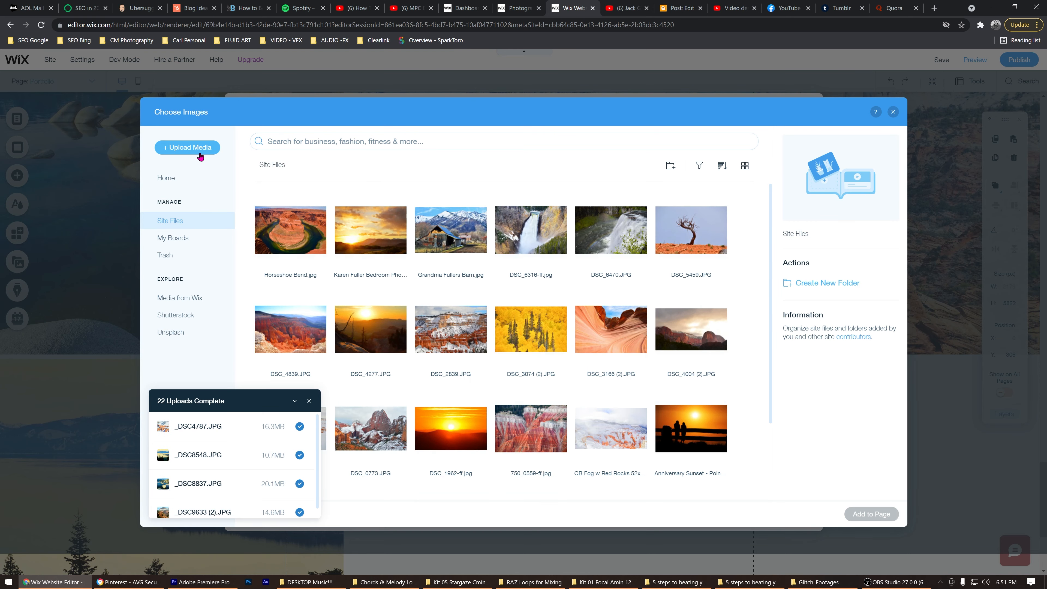
click(197, 149)
click(540, 338)
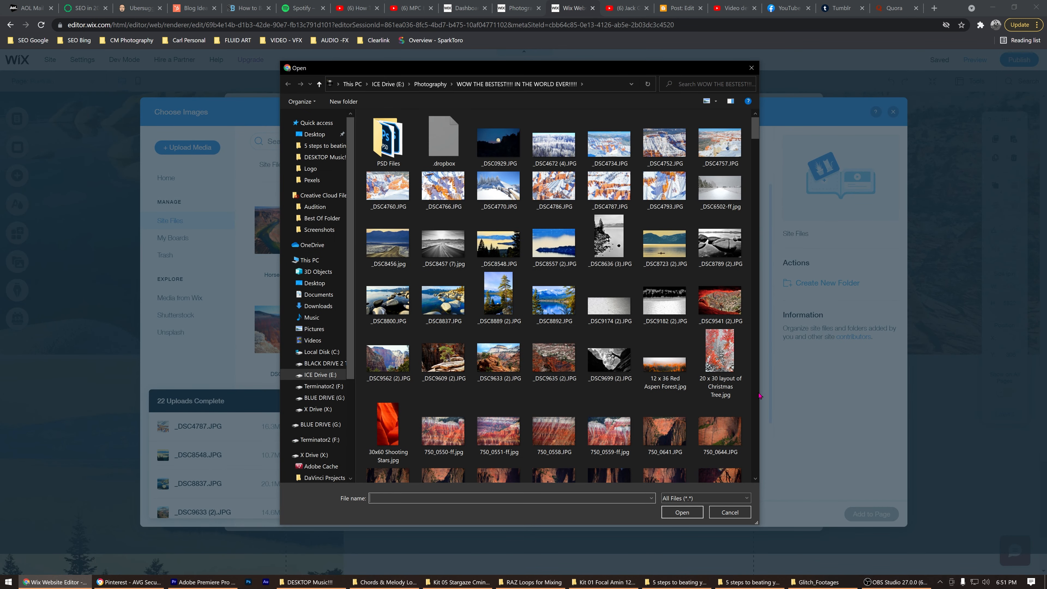
click(755, 392)
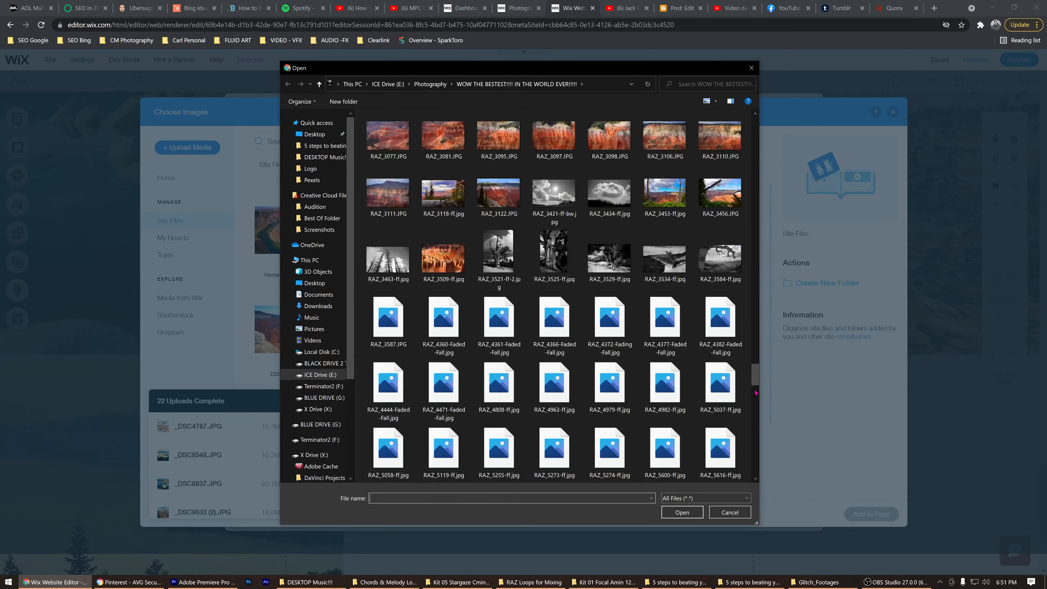
drag(756, 390, 755, 392)
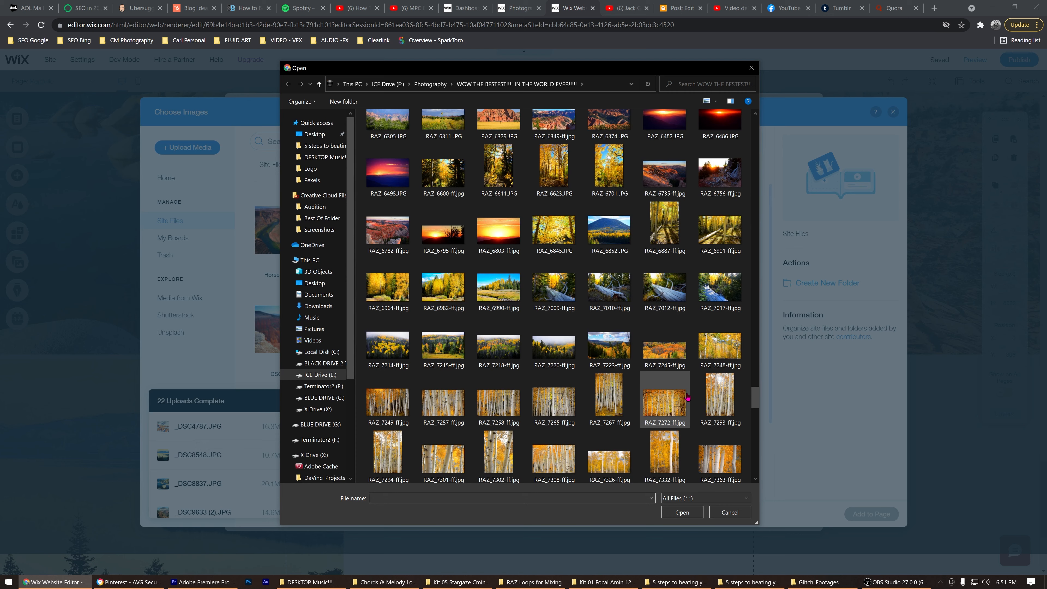
click(678, 400)
drag(756, 398, 757, 417)
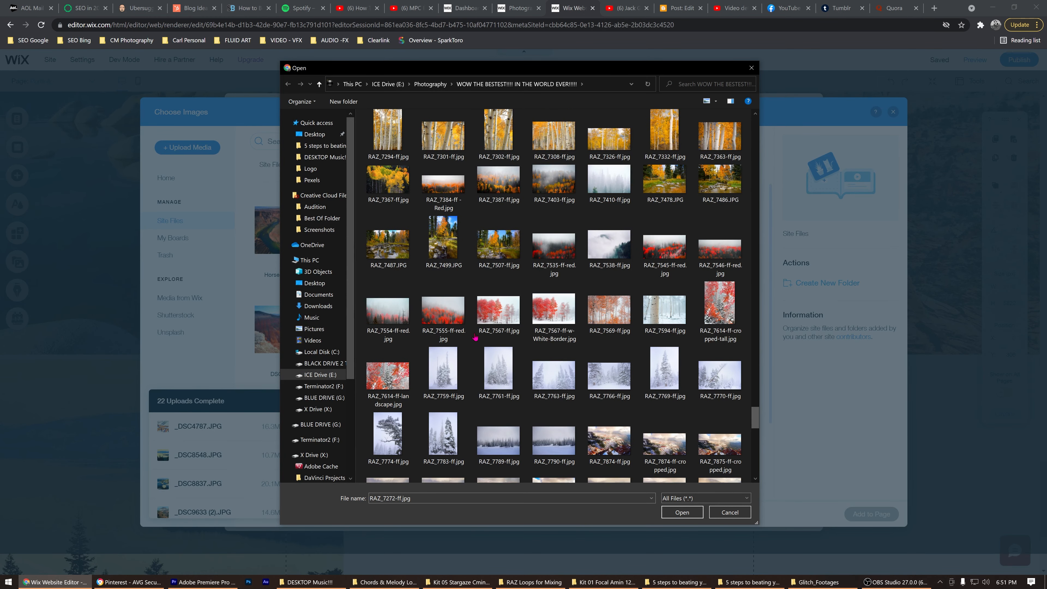
ctrl+click(393, 321)
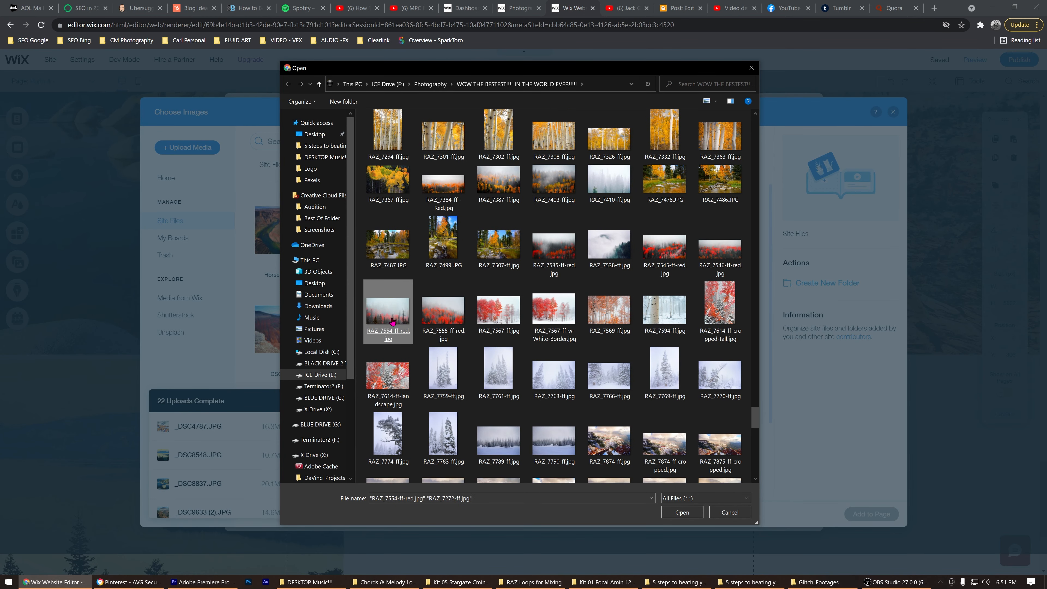
click(682, 512)
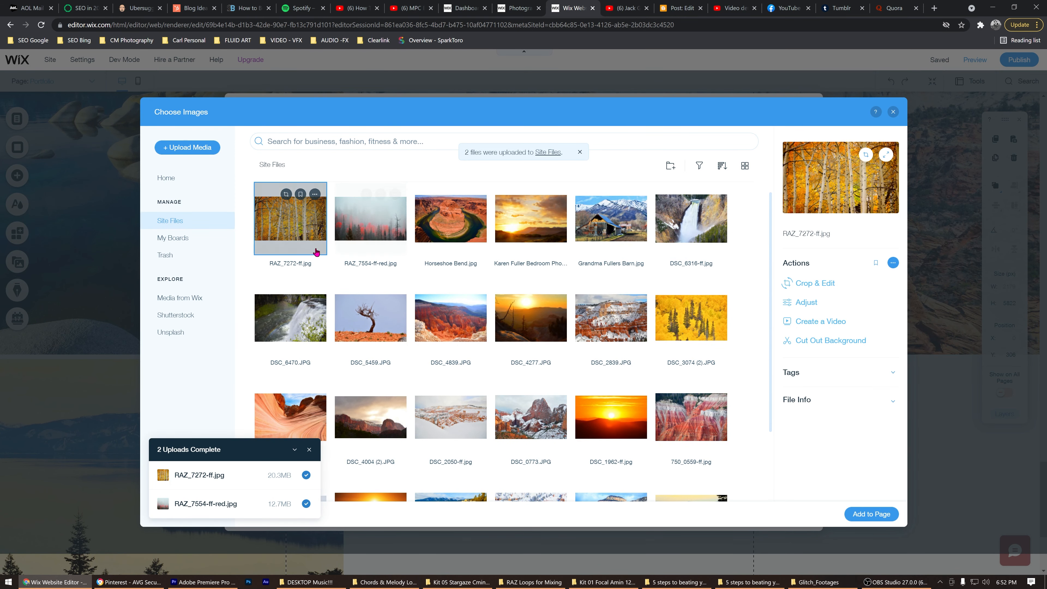
click(376, 223)
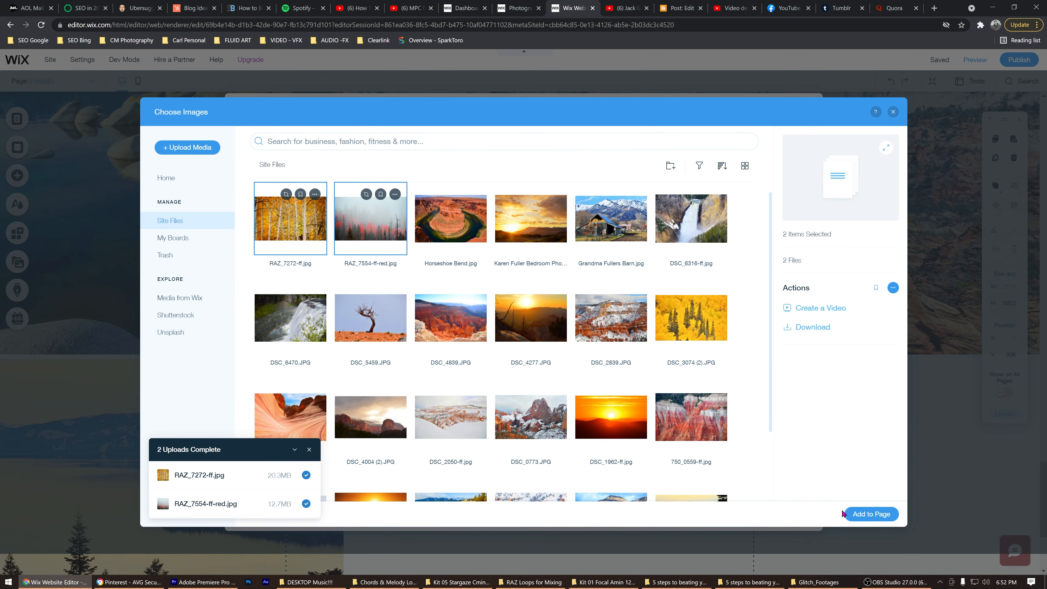
click(873, 518)
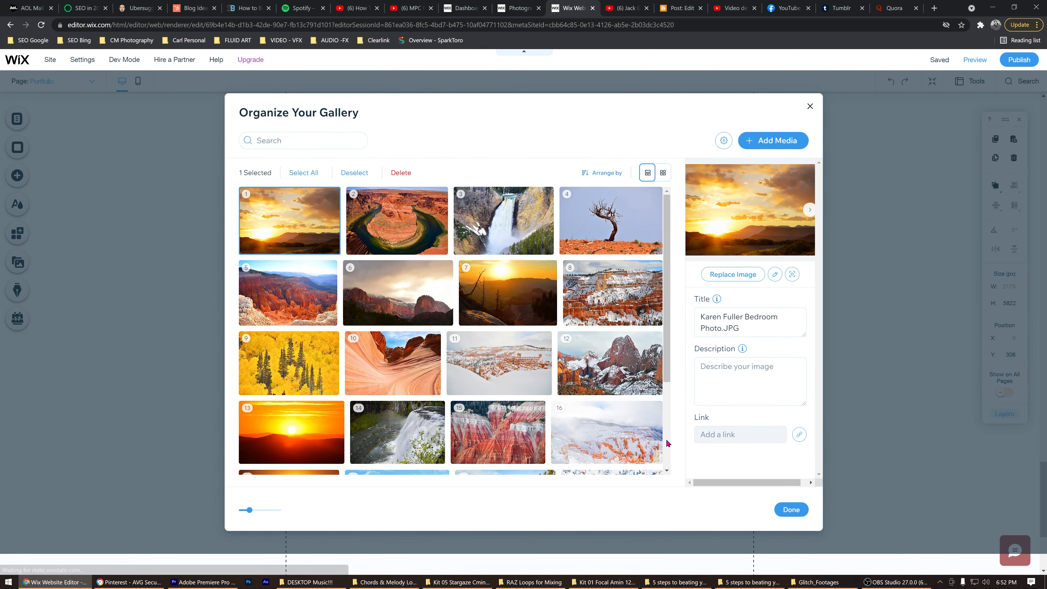
Move the foggy red forest photo from the end of the gallery to position 2 and finish organizing
scroll(645, 421, down, 1)
scroll(645, 421, down, 3)
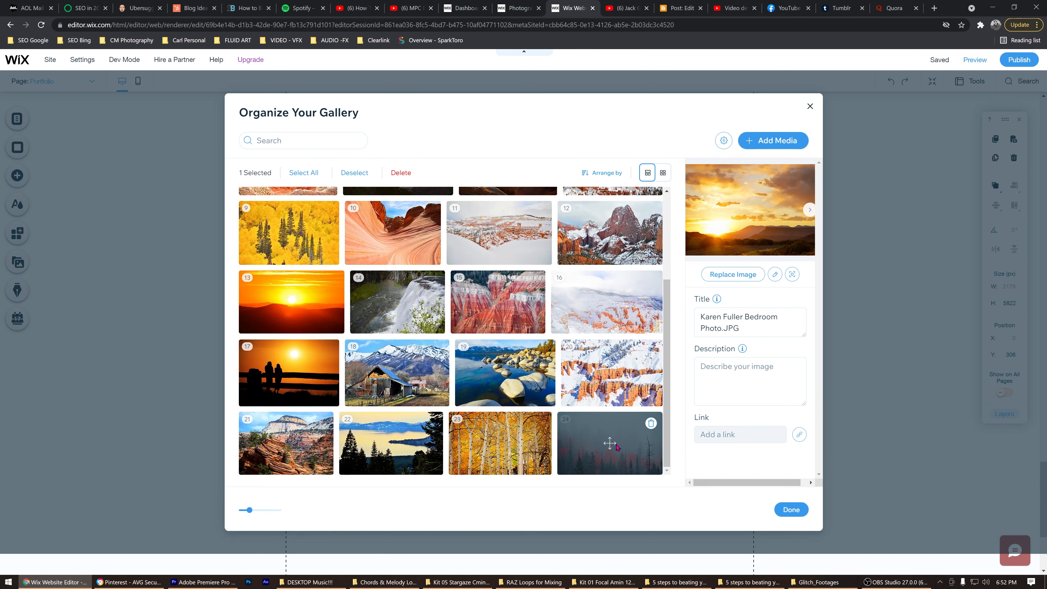
click(608, 441)
drag(608, 441, 402, 217)
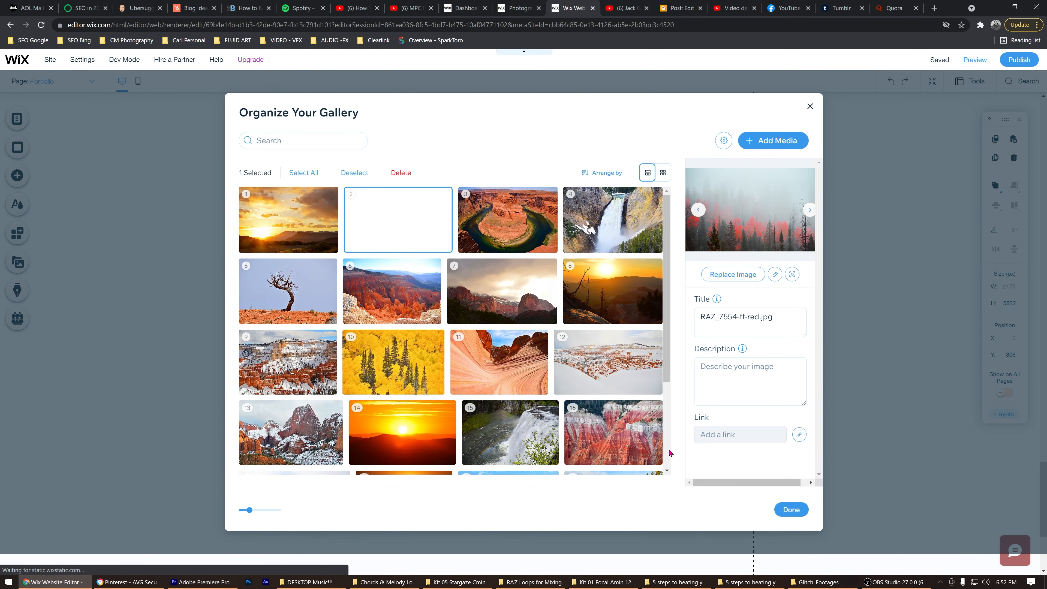
click(788, 510)
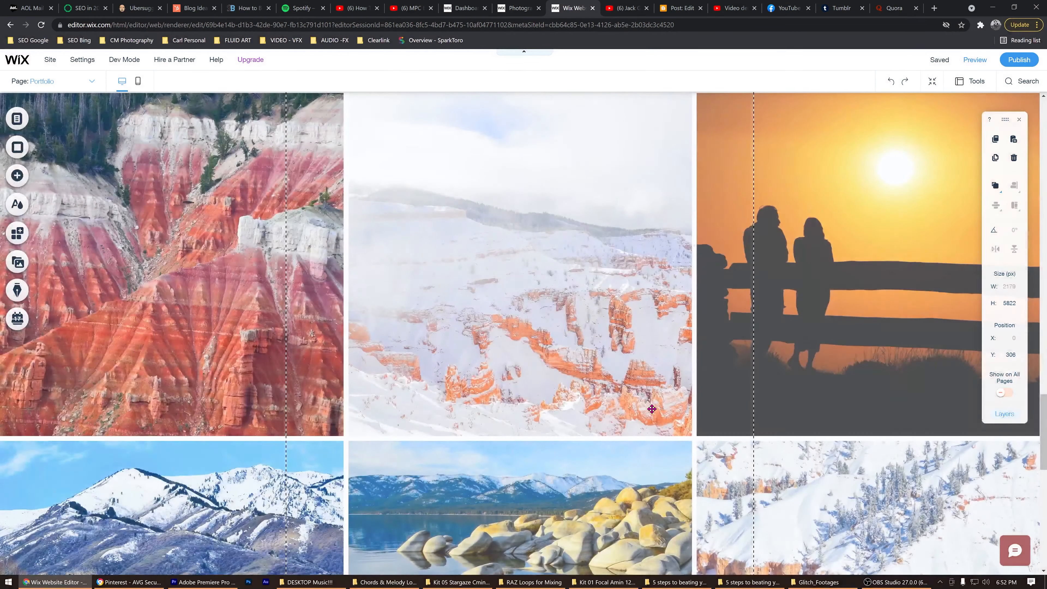
Preview the site, examine the gallery's upper rows and the titles shown over the photos, and return to editing
scroll(652, 408, up, 20)
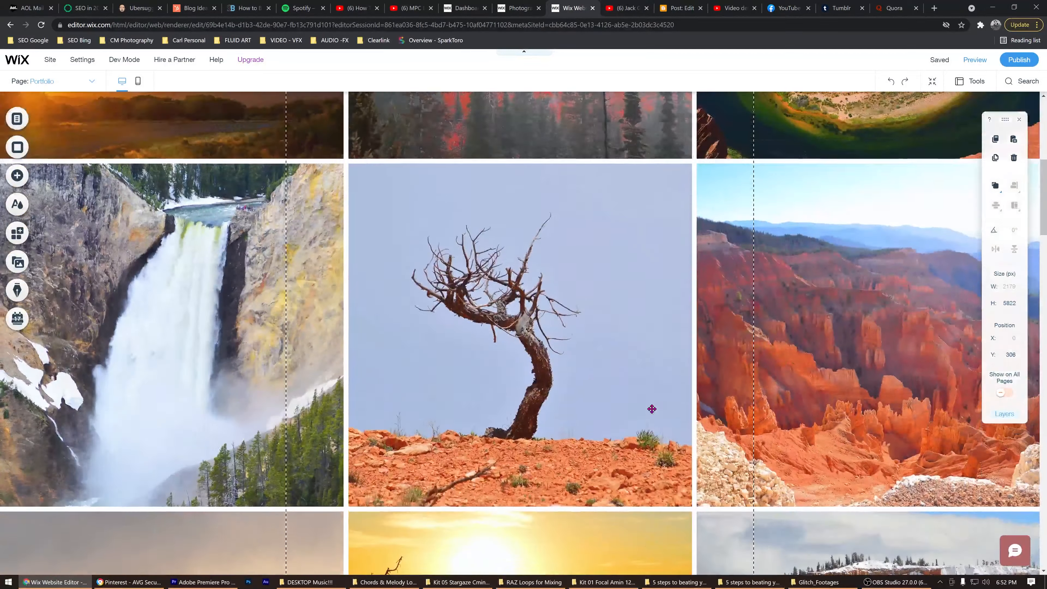
scroll(651, 408, up, 4)
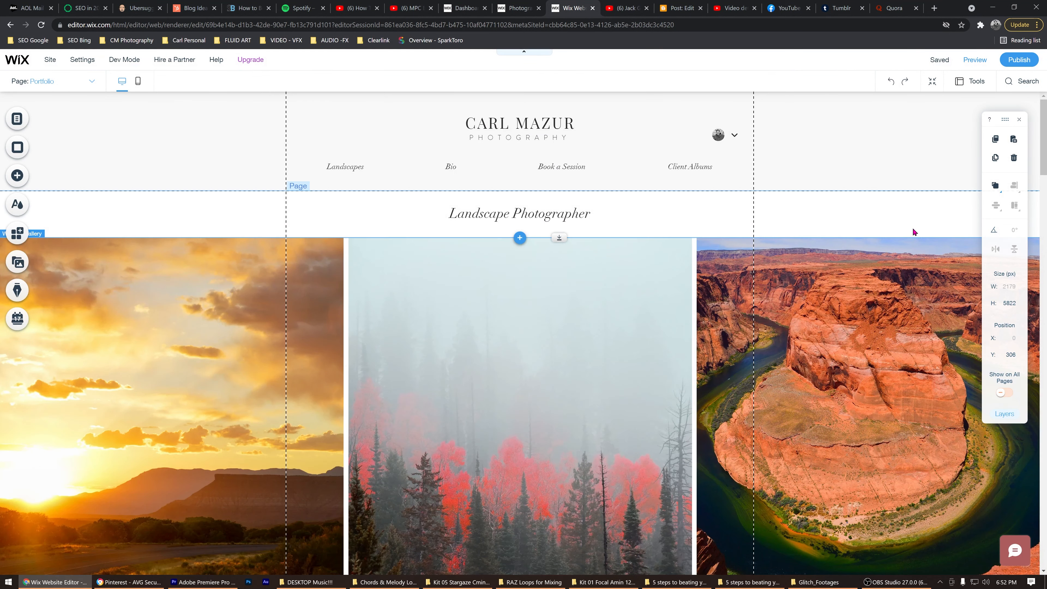
click(975, 61)
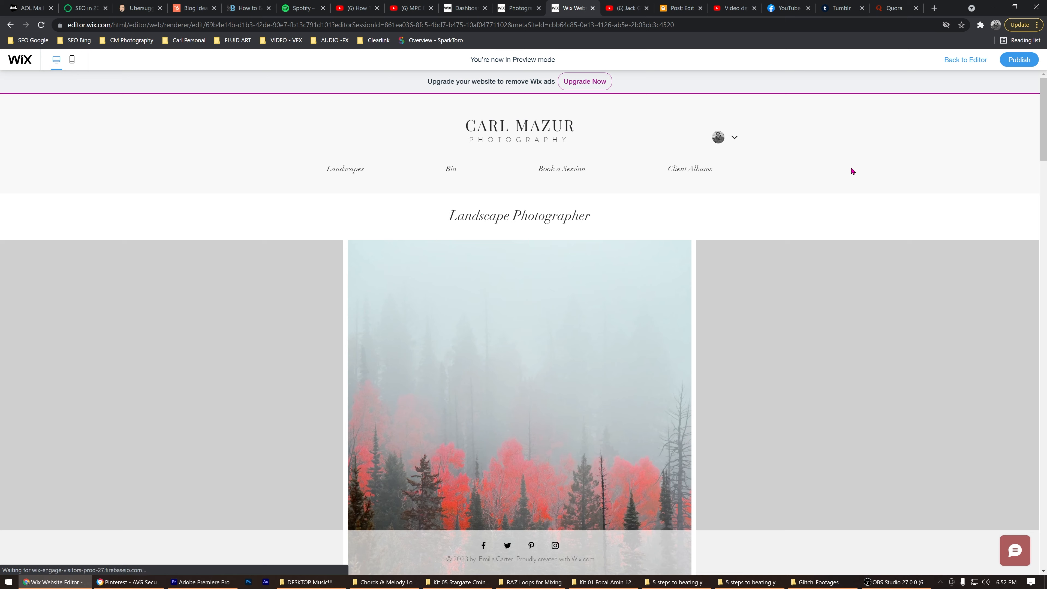
mouse_move(604, 348)
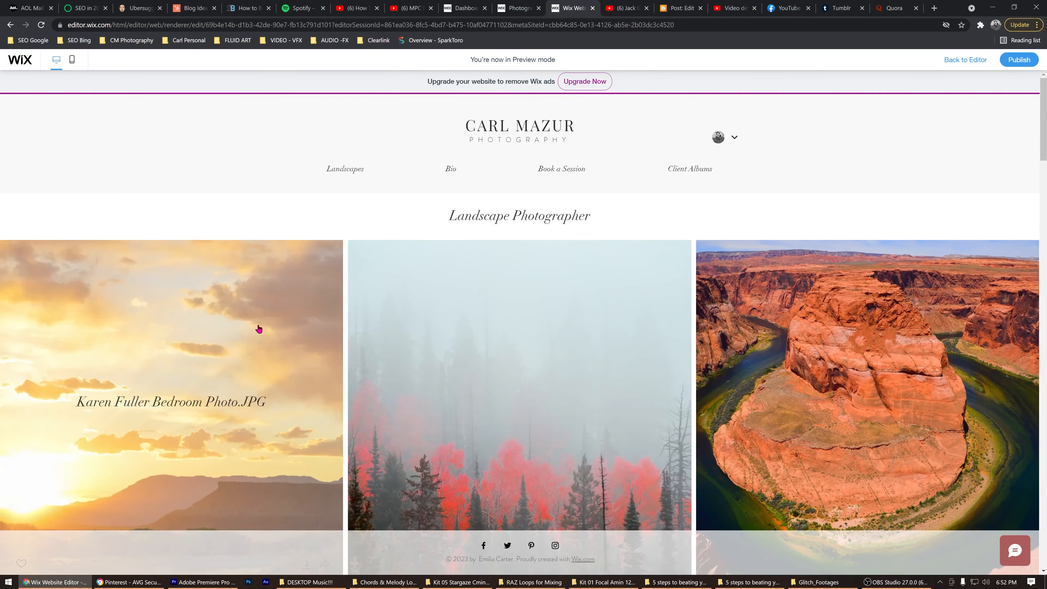
scroll(502, 348, down, 3)
scroll(502, 349, down, 3)
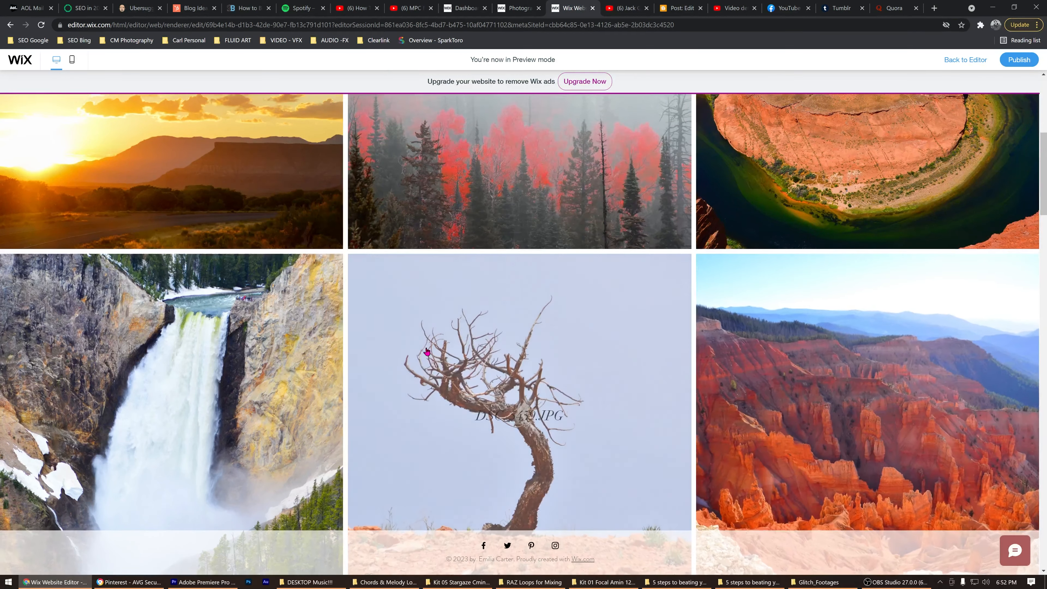
scroll(303, 351, down, 6)
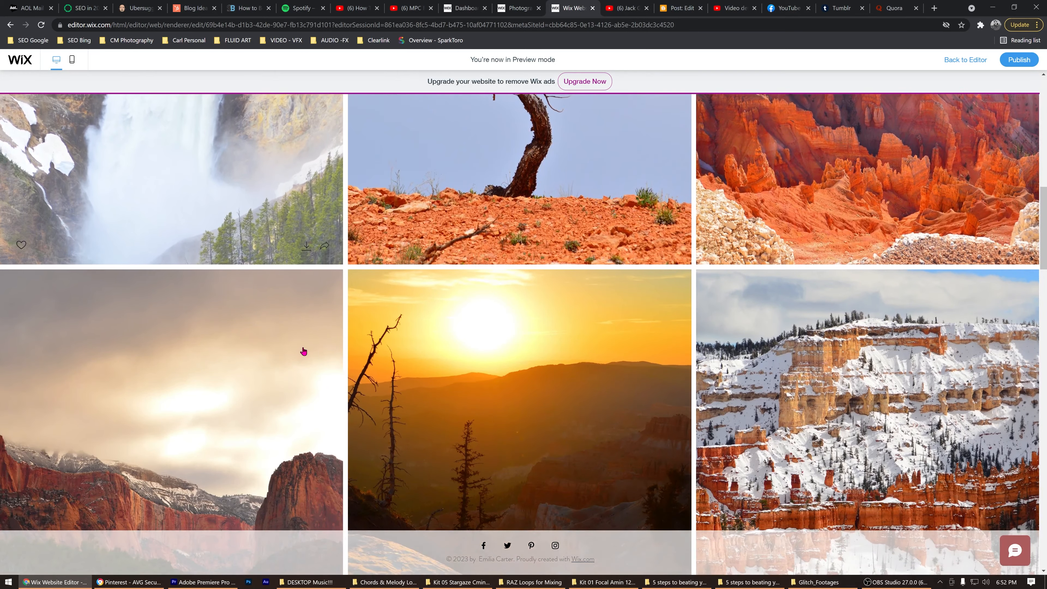
scroll(301, 353, down, 2)
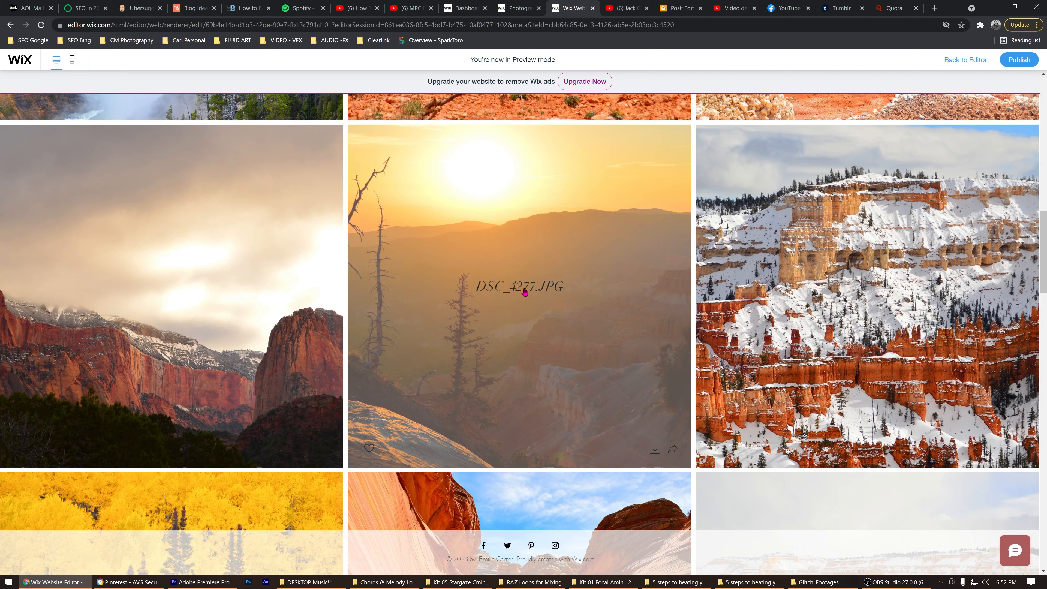
scroll(739, 288, up, 8)
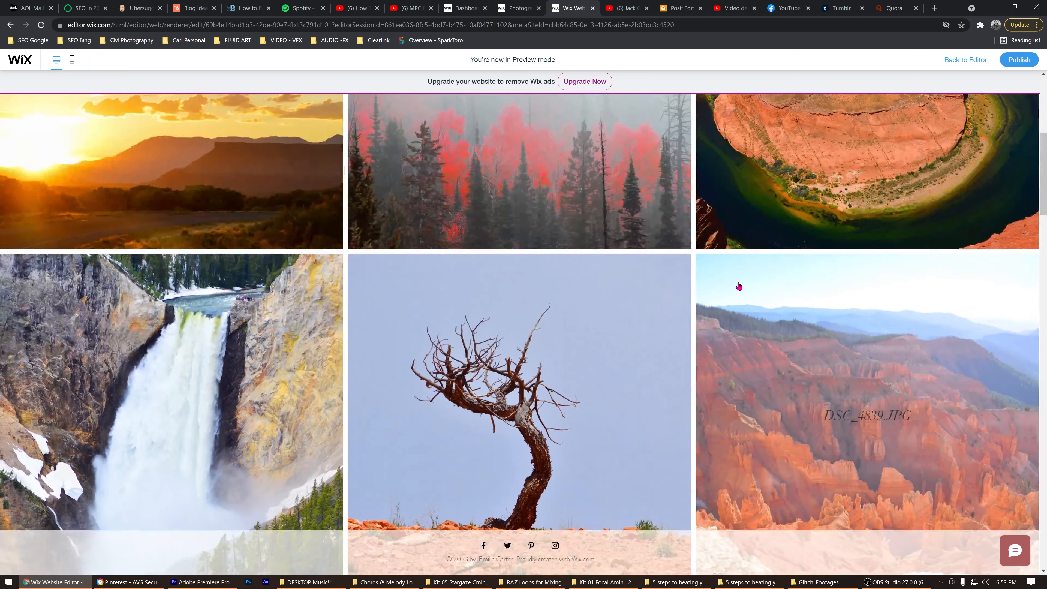
scroll(738, 286, up, 6)
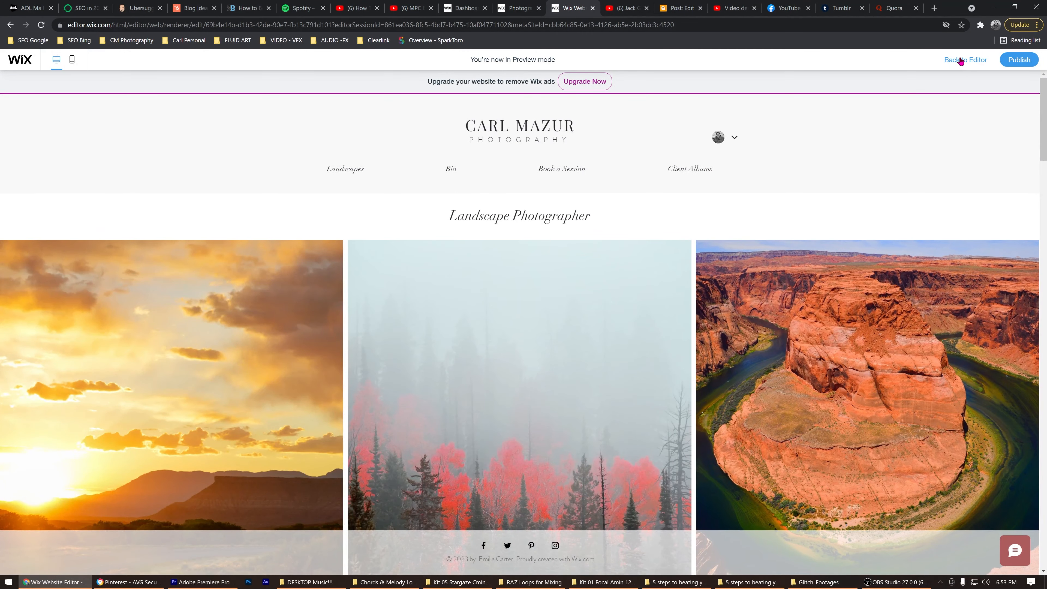
click(962, 60)
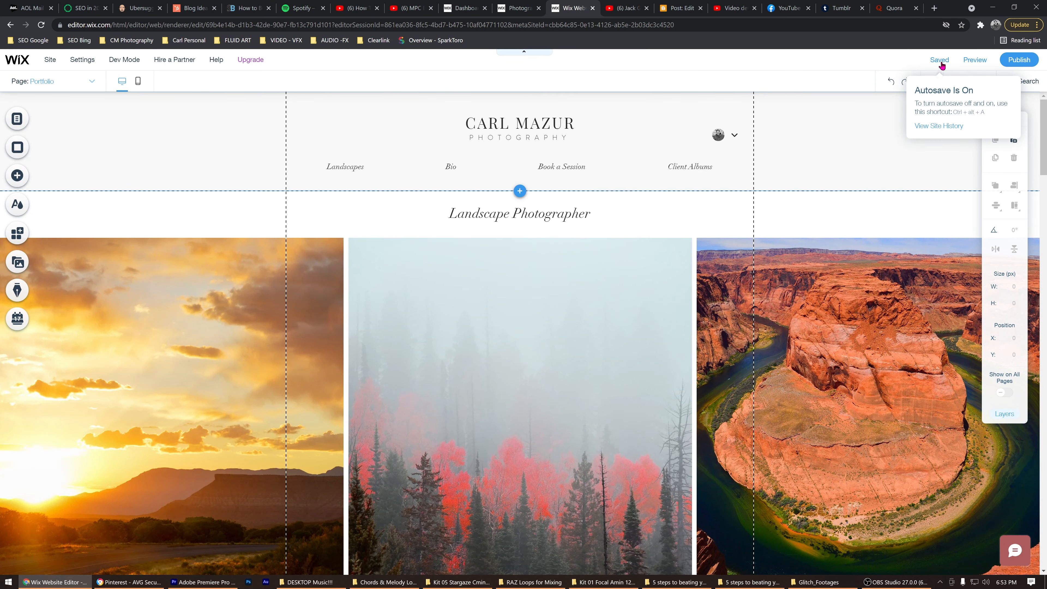
Save the site and set its address ending to the photographer's first name with an s, followed by "-photography"
click(941, 62)
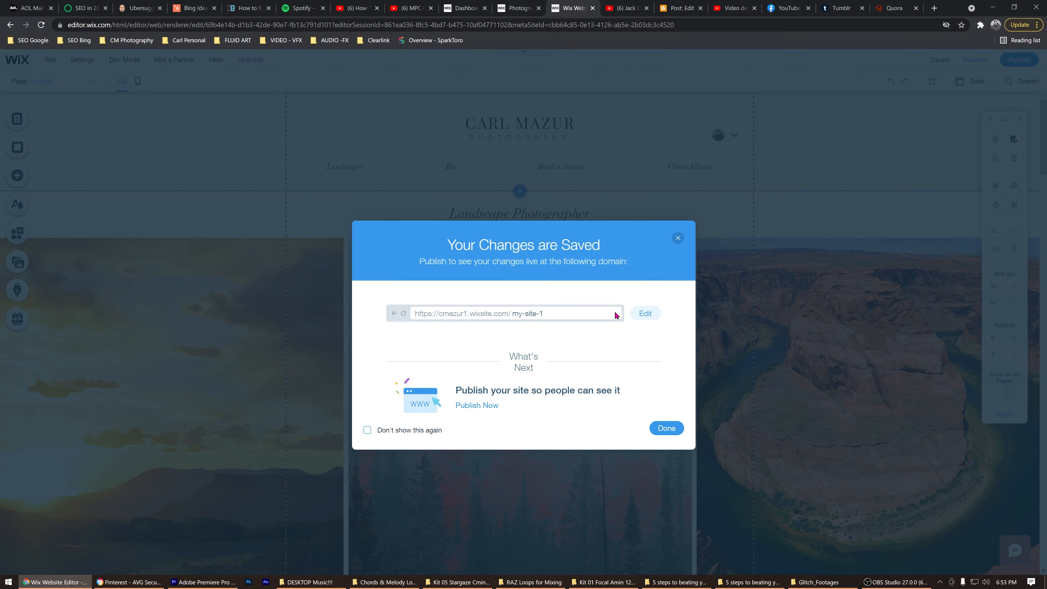
click(644, 313)
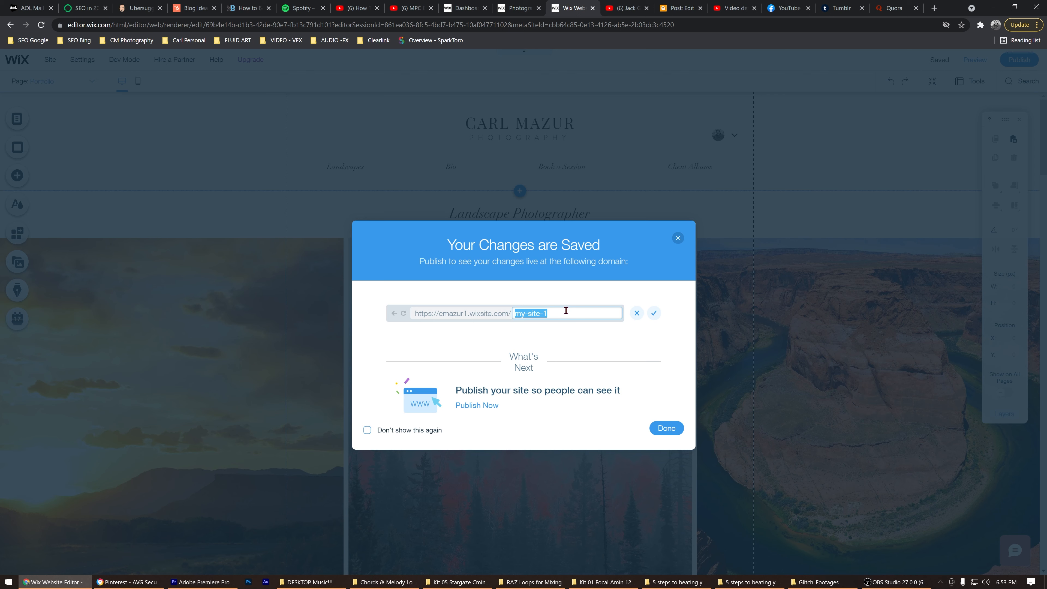
text(carls-photography)
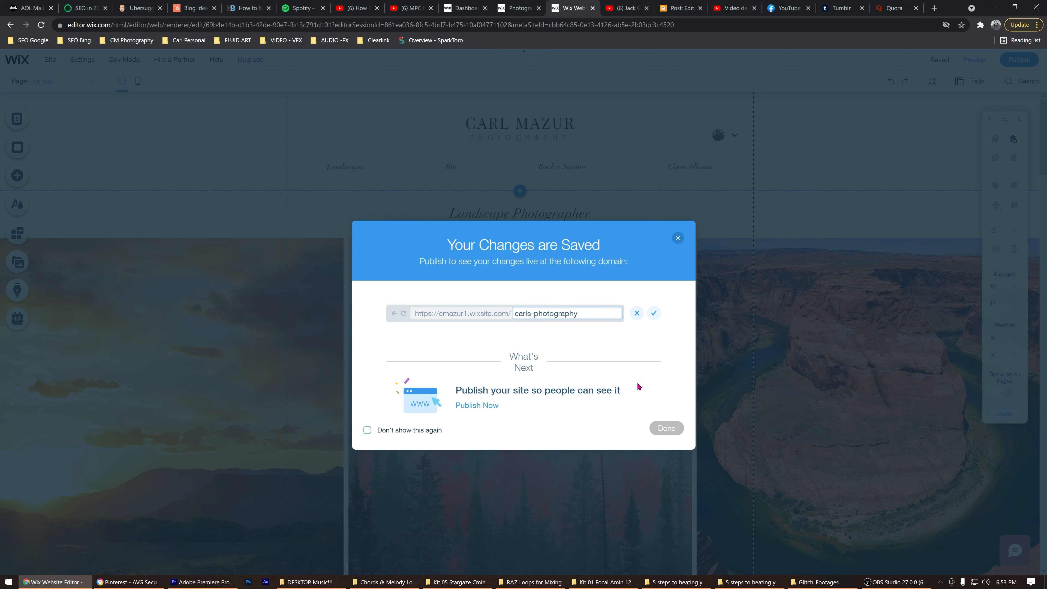
click(655, 314)
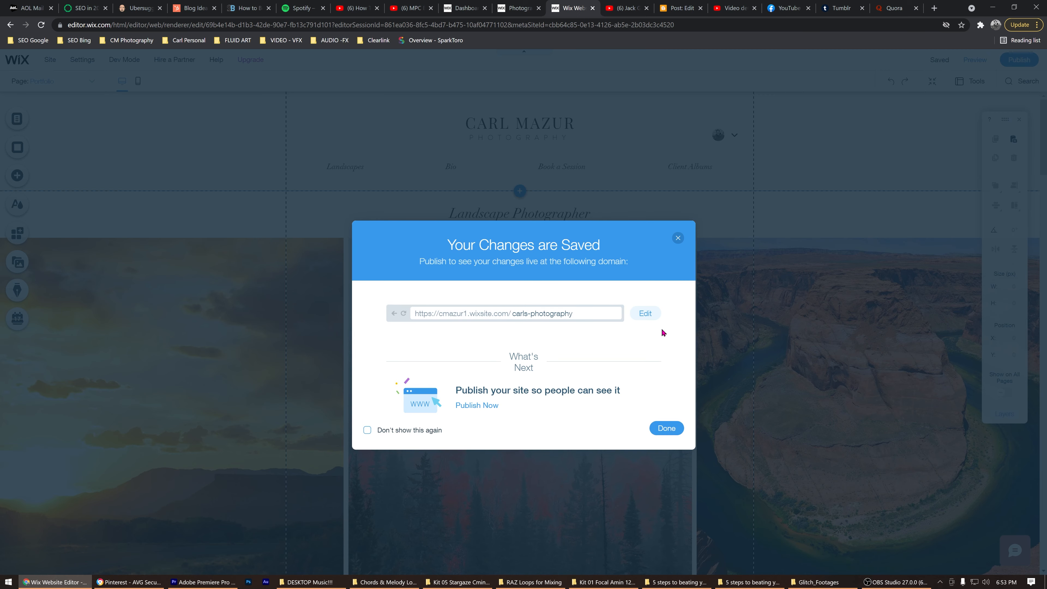
click(666, 428)
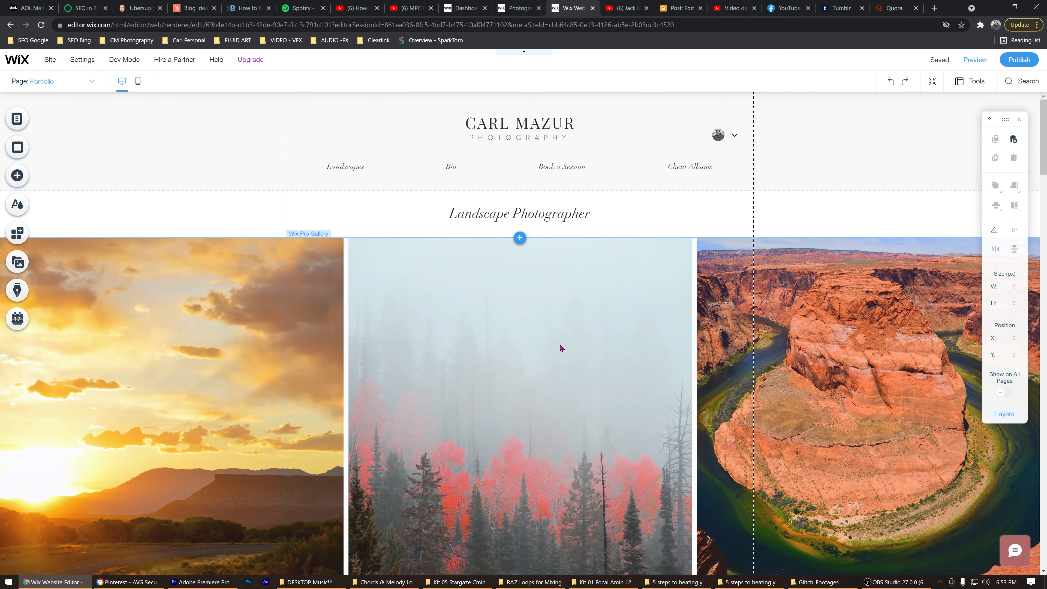
scroll(561, 347, down, 1)
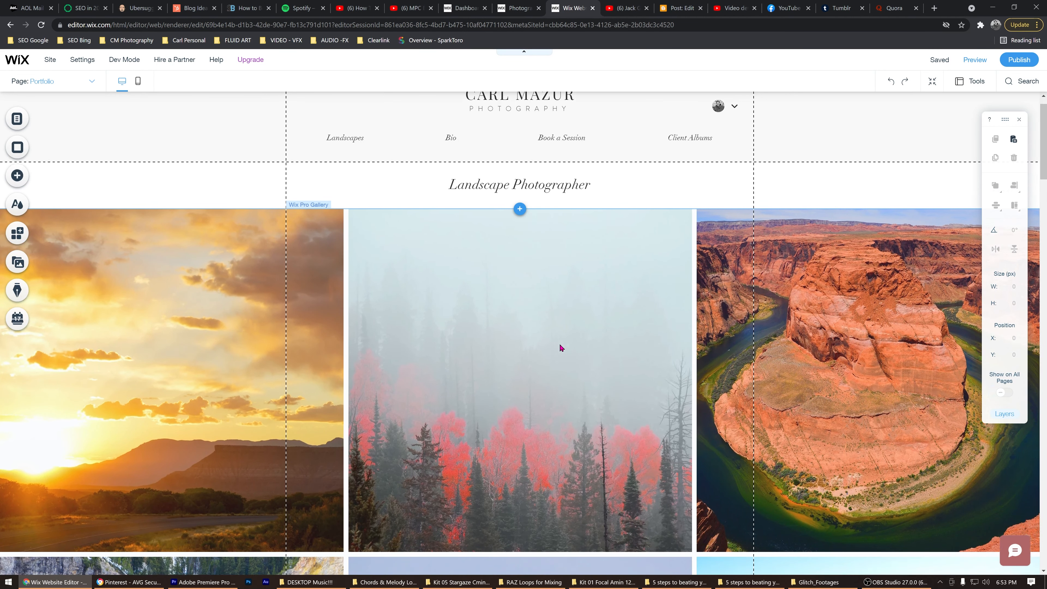
scroll(598, 376, up, 1)
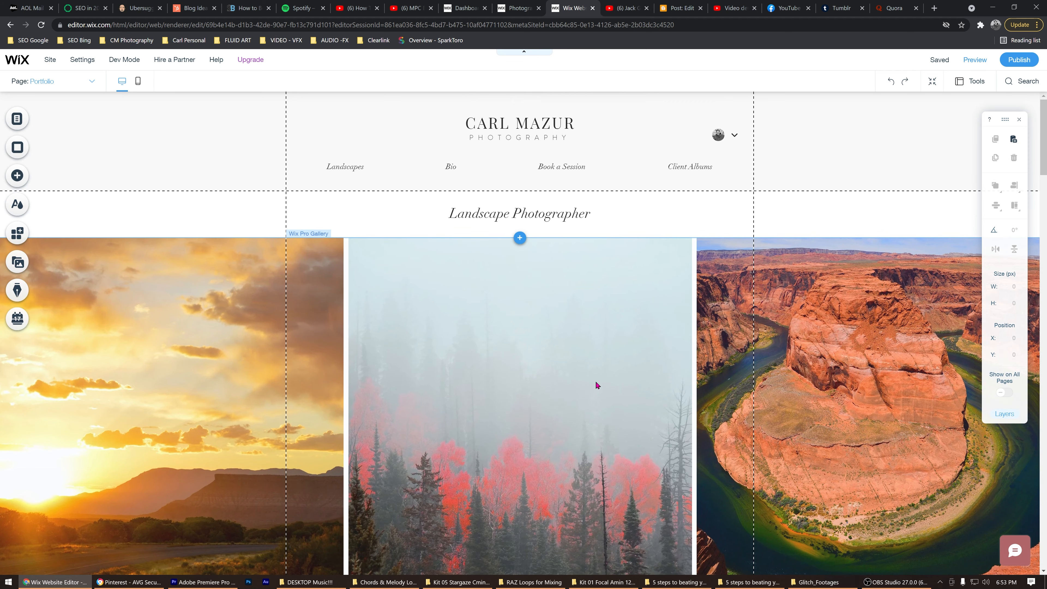
scroll(525, 351, down, 3)
scroll(511, 314, up, 3)
Turn off the Title and Description info shown over the Pro Gallery's photos in its text design settings
click(528, 374)
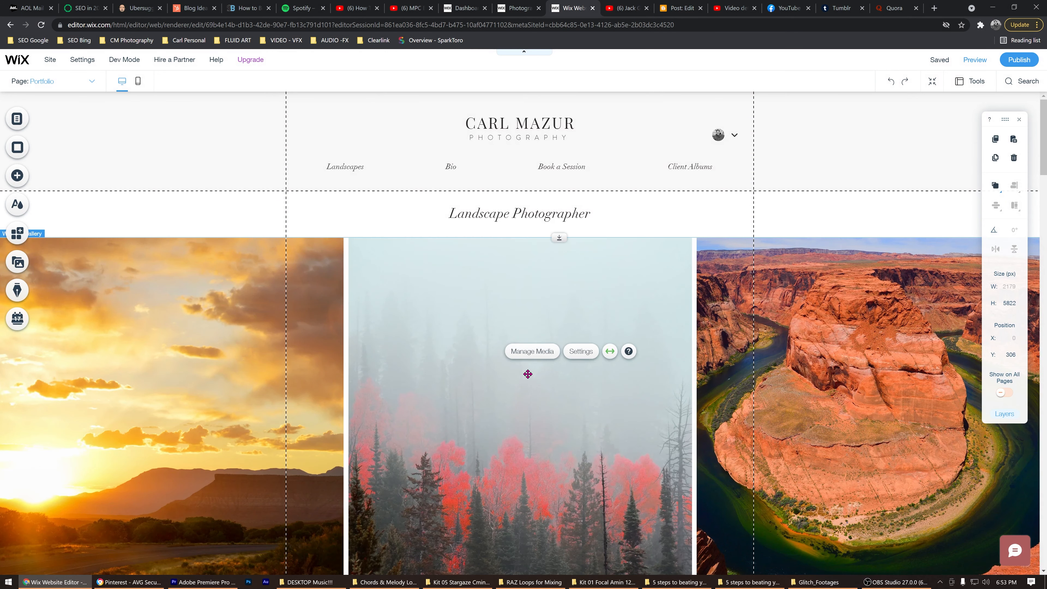
click(582, 352)
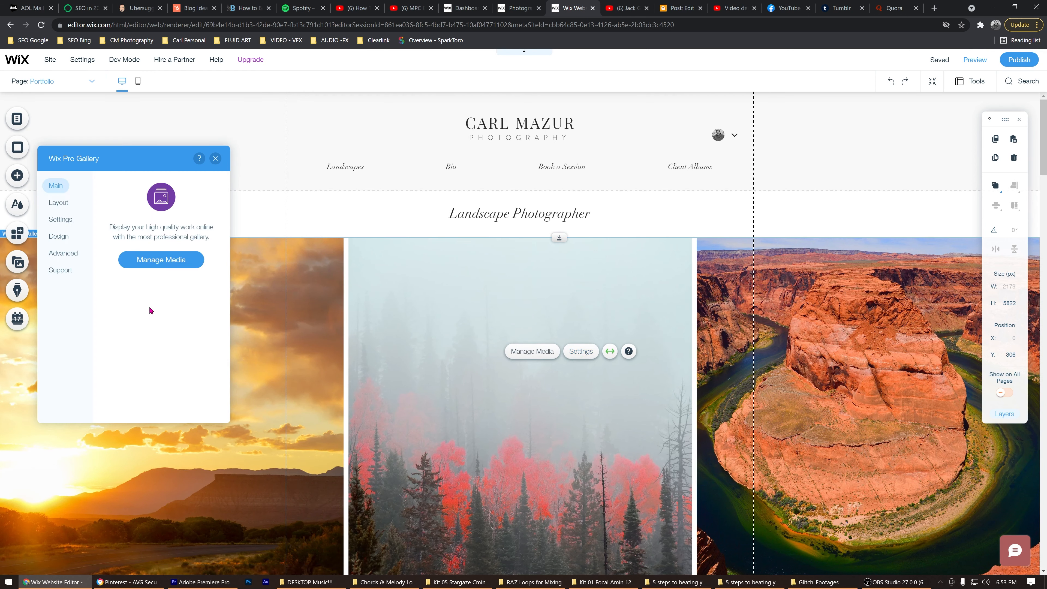
click(66, 201)
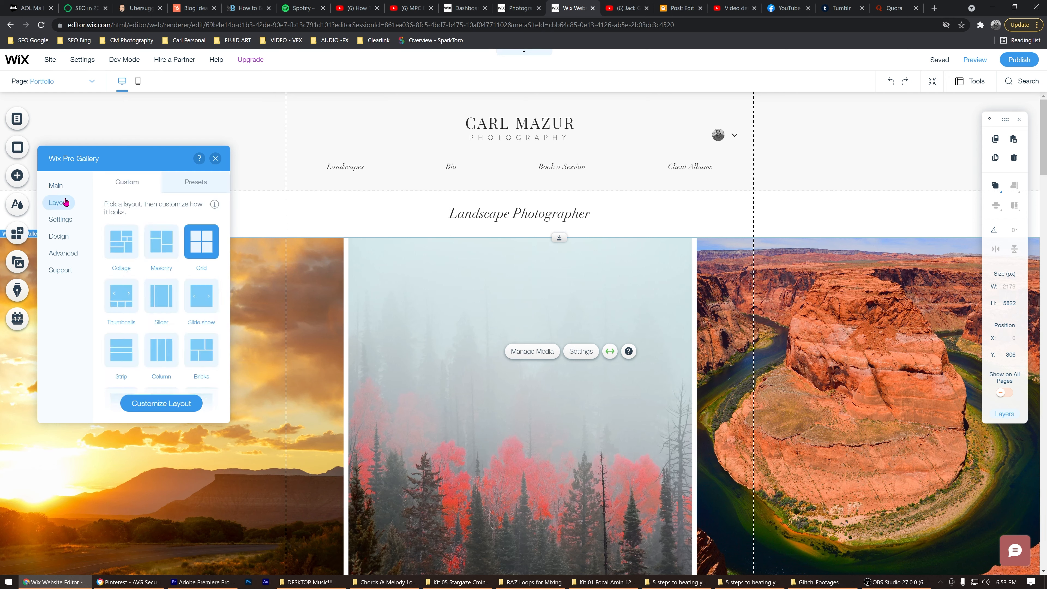
click(69, 225)
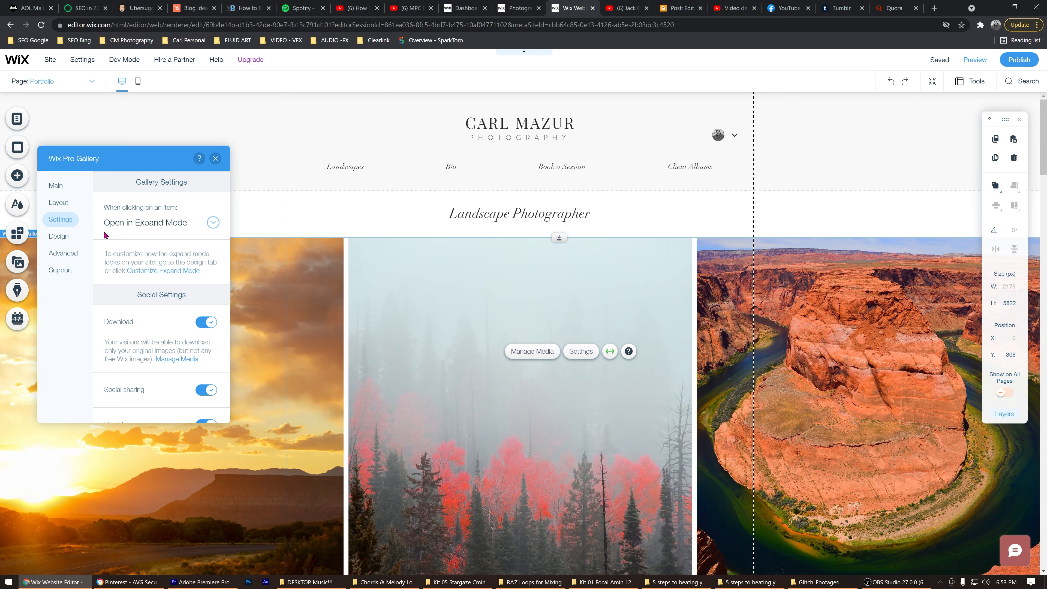
scroll(133, 267, down, 1)
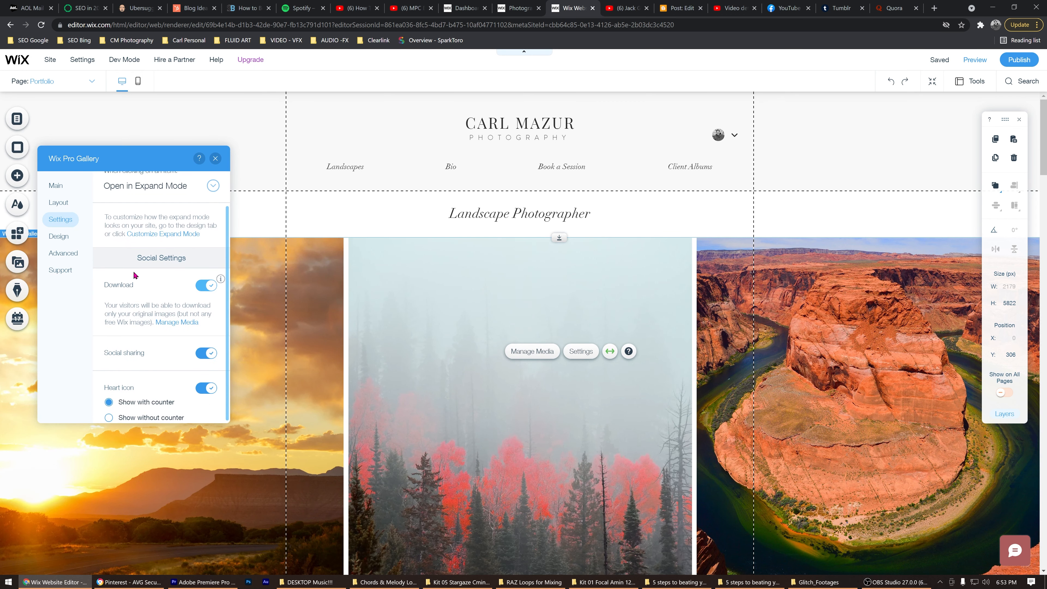
click(70, 238)
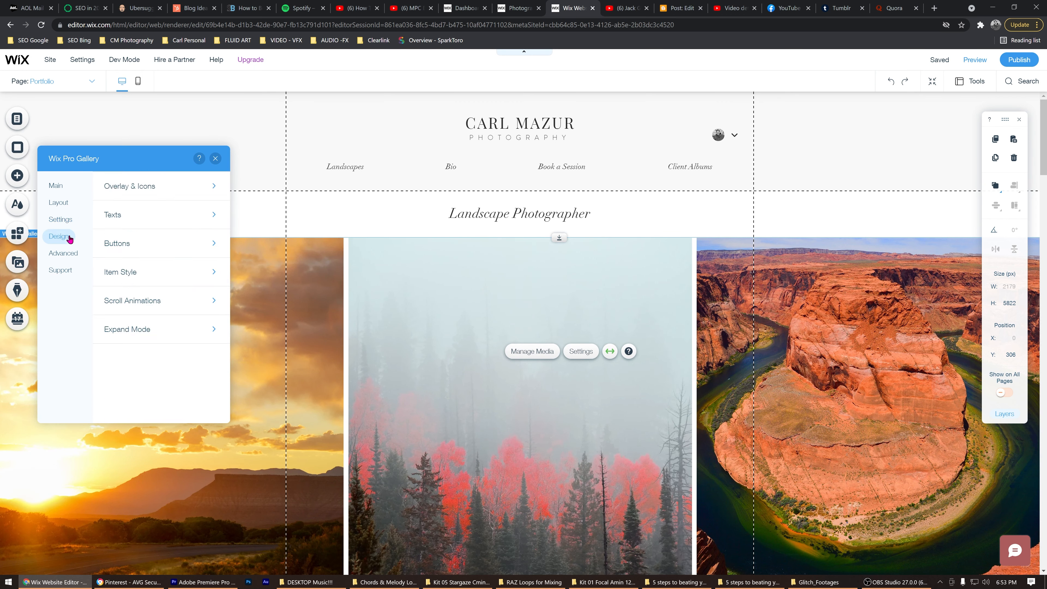
click(214, 215)
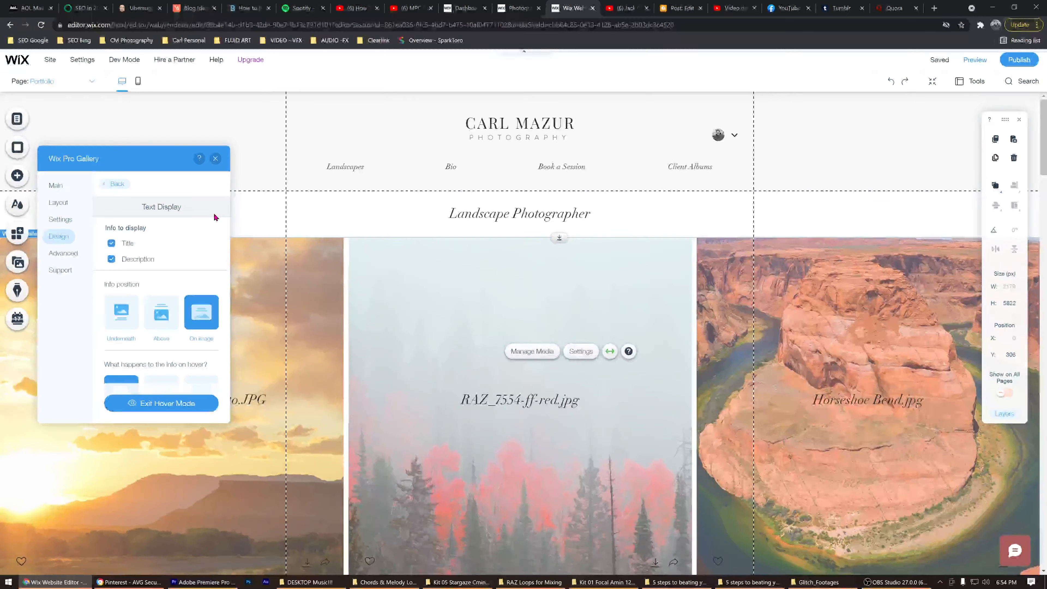
click(111, 244)
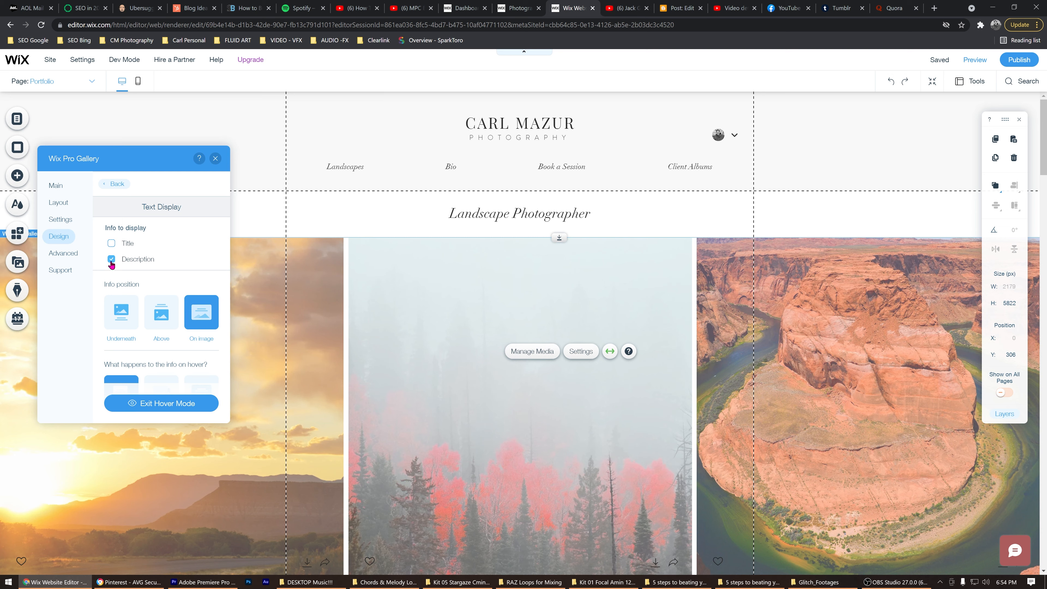
click(112, 260)
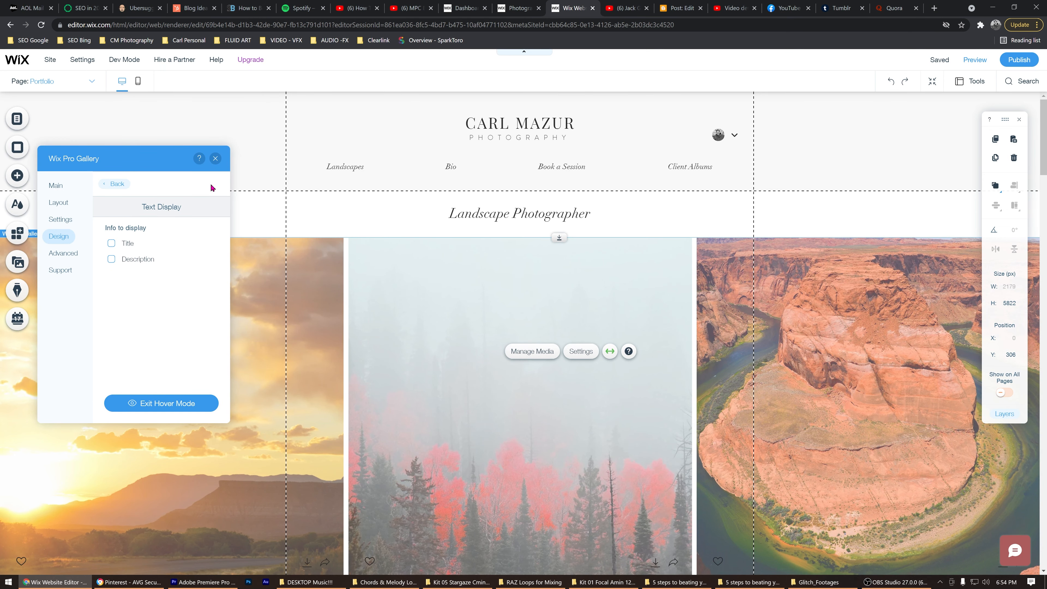
click(215, 158)
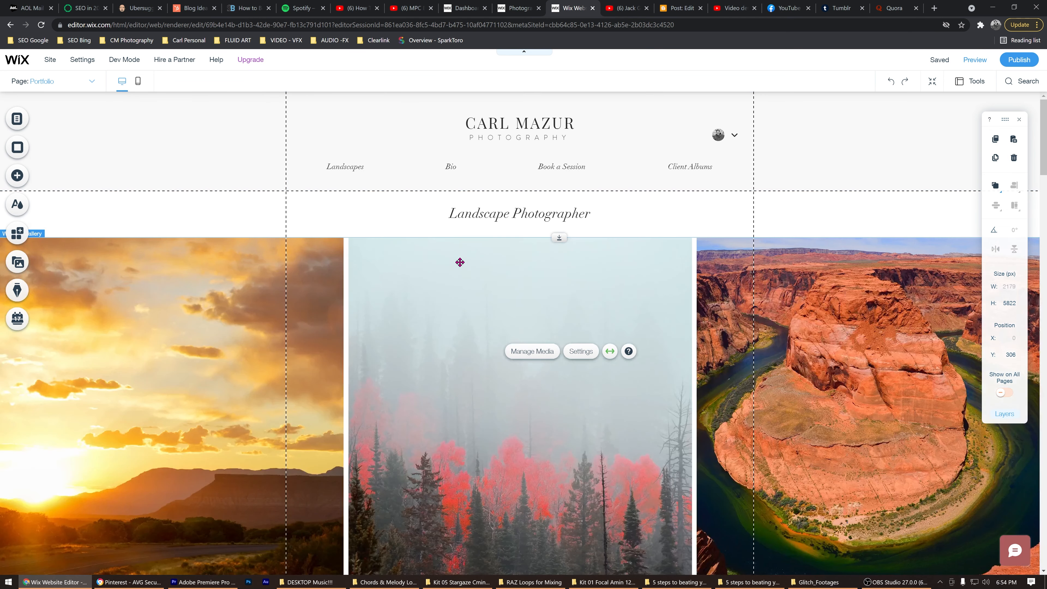
Preview the site, check the gallery's upper rows for text over the photos, and return to editing
click(975, 61)
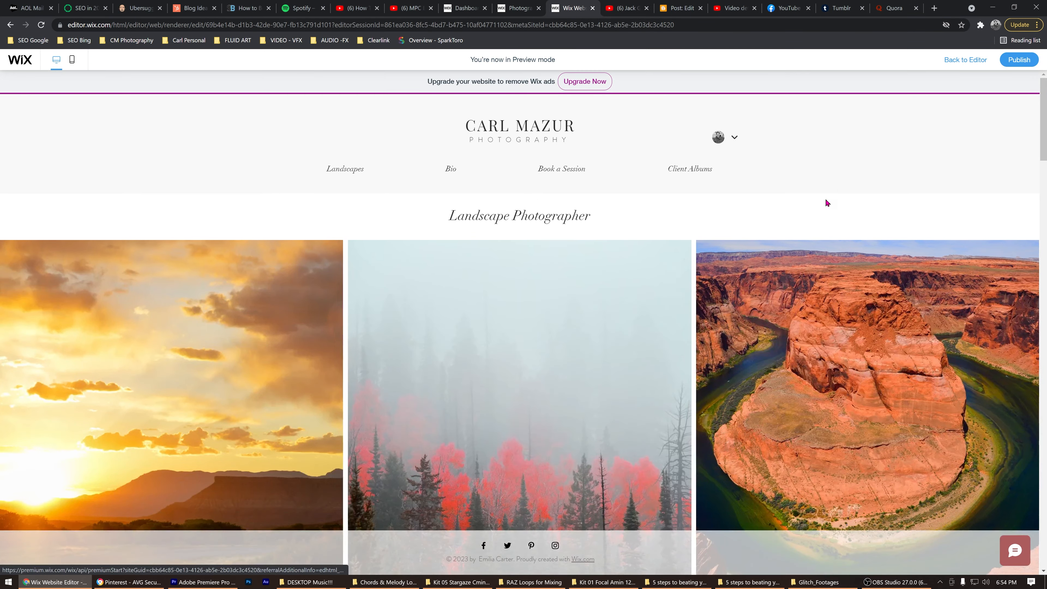
scroll(643, 272, down, 3)
scroll(585, 239, up, 1)
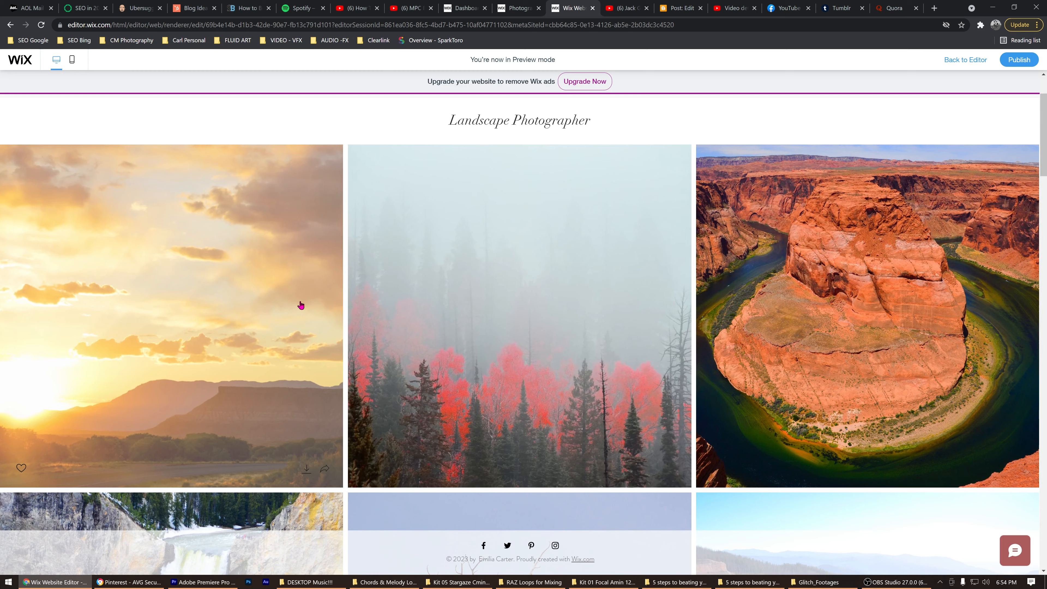
scroll(300, 306, down, 5)
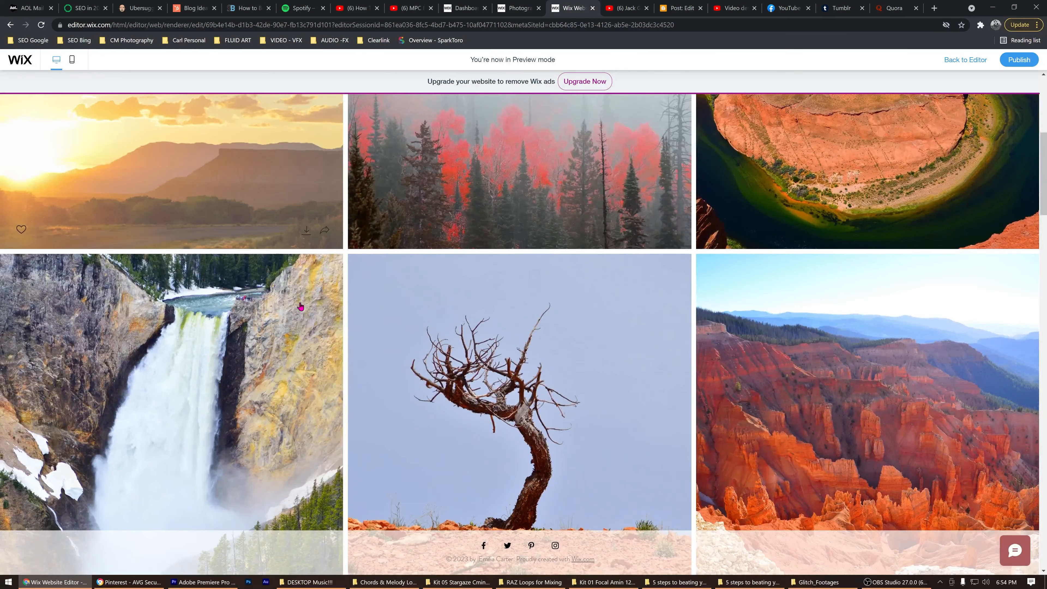
scroll(491, 269, up, 7)
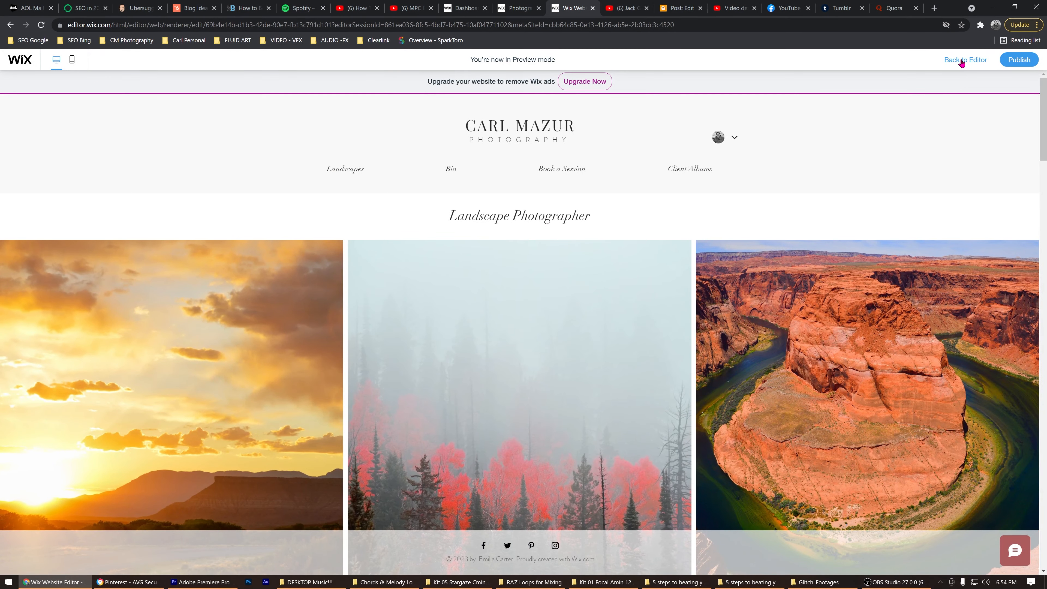
click(961, 63)
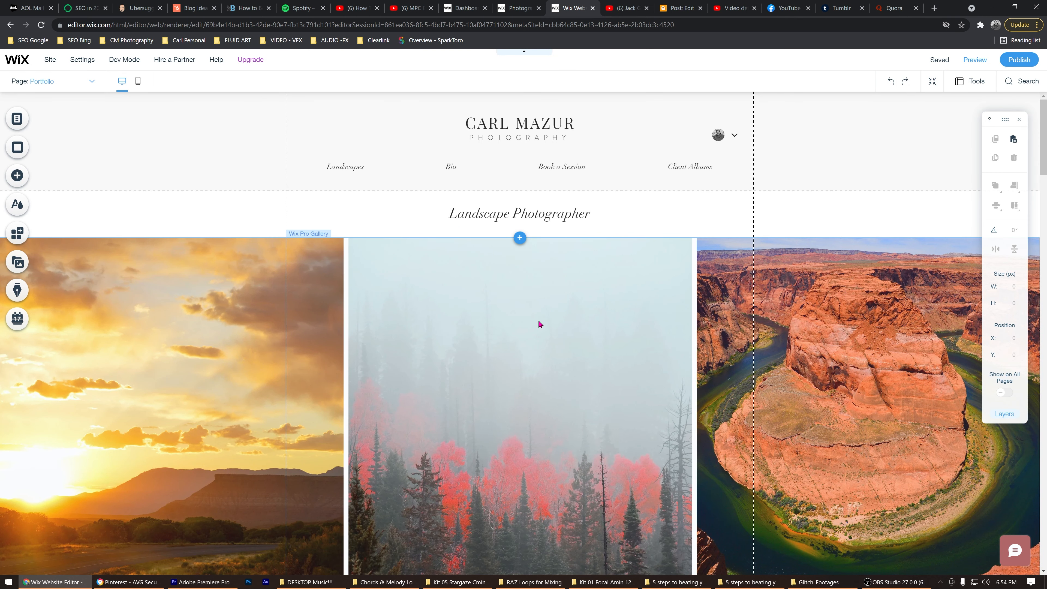
Open the gallery's media organizer and retitle the foggy red forest photo "Red Trees"
click(538, 321)
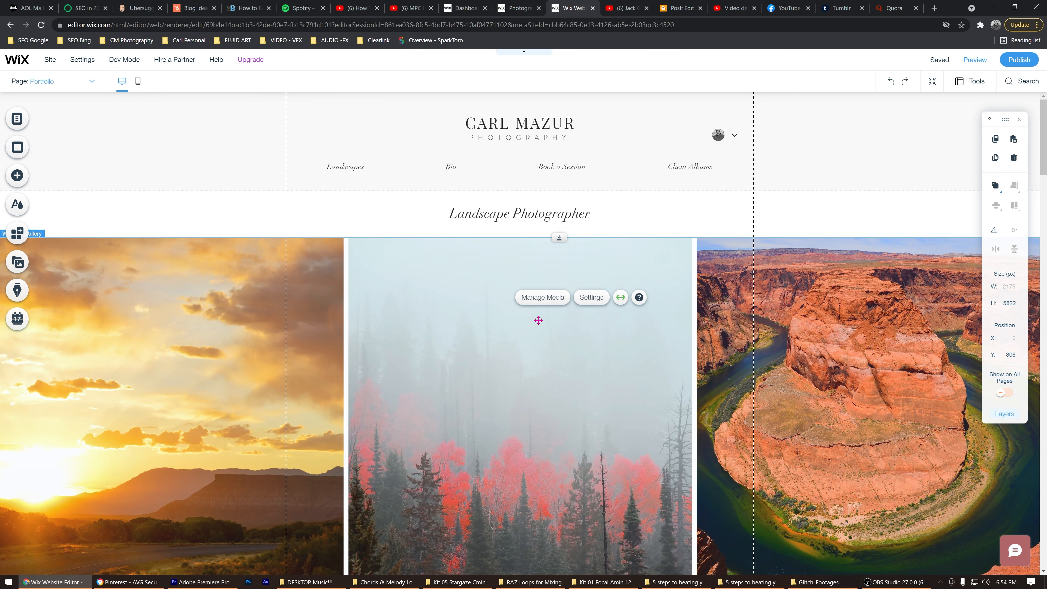
click(544, 297)
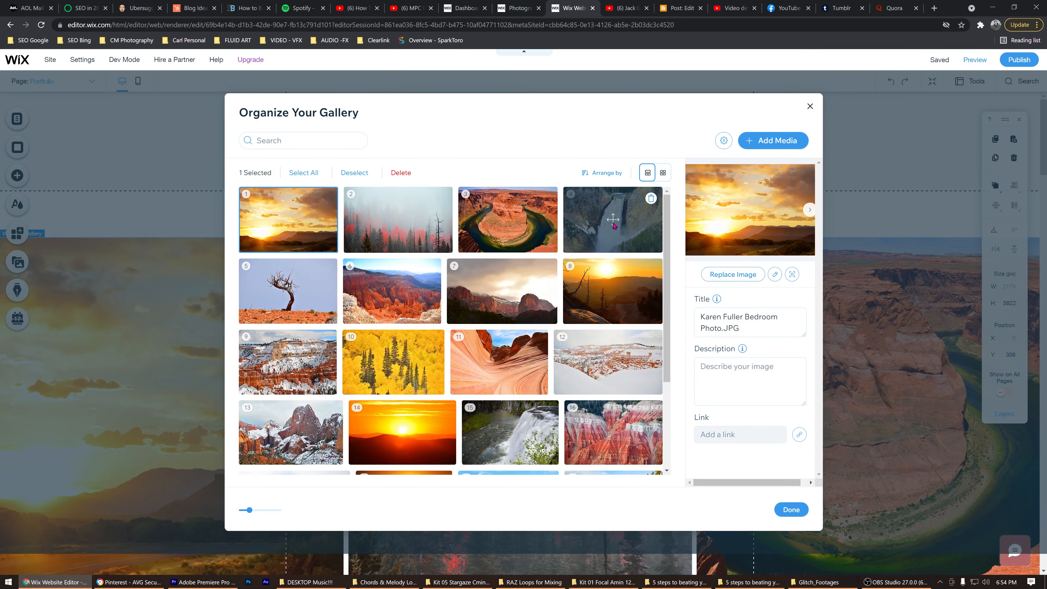
click(391, 220)
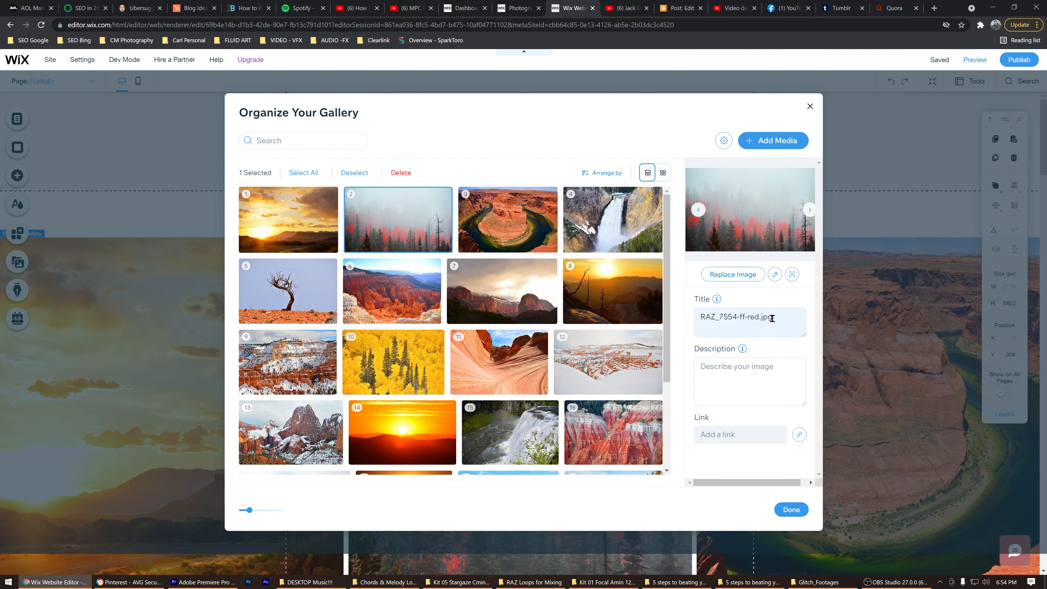
drag(771, 318, 694, 317)
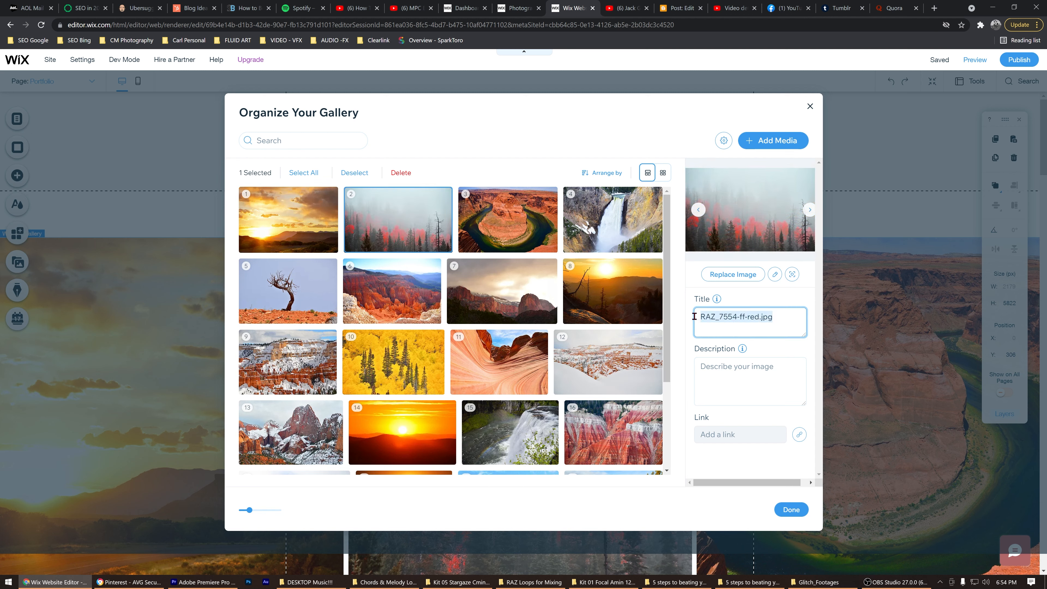
text(Red Trees)
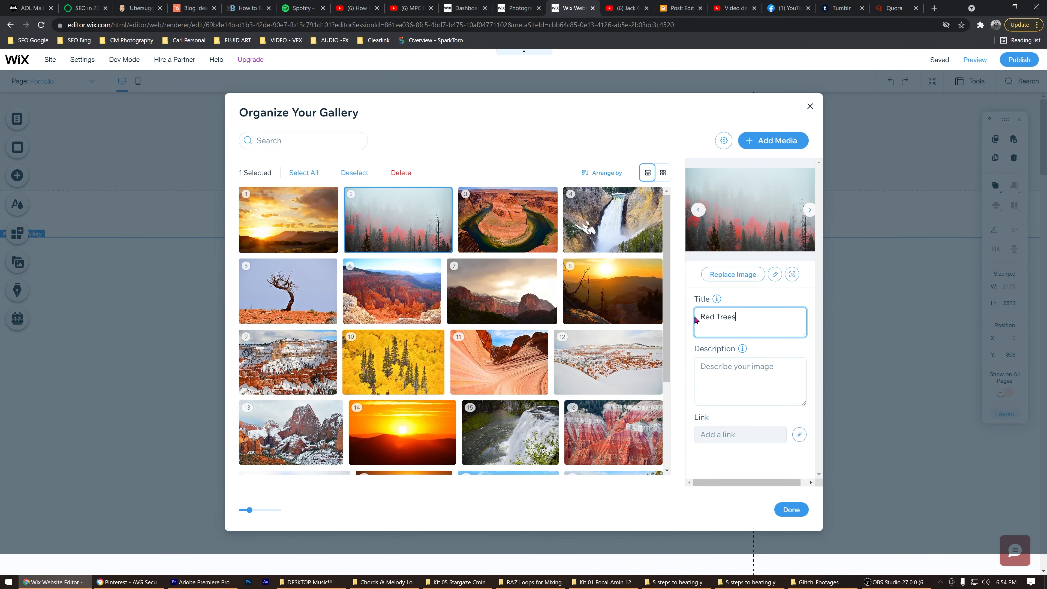
Finish organizing the gallery media and check the photo grid on the Portfolio page
click(775, 370)
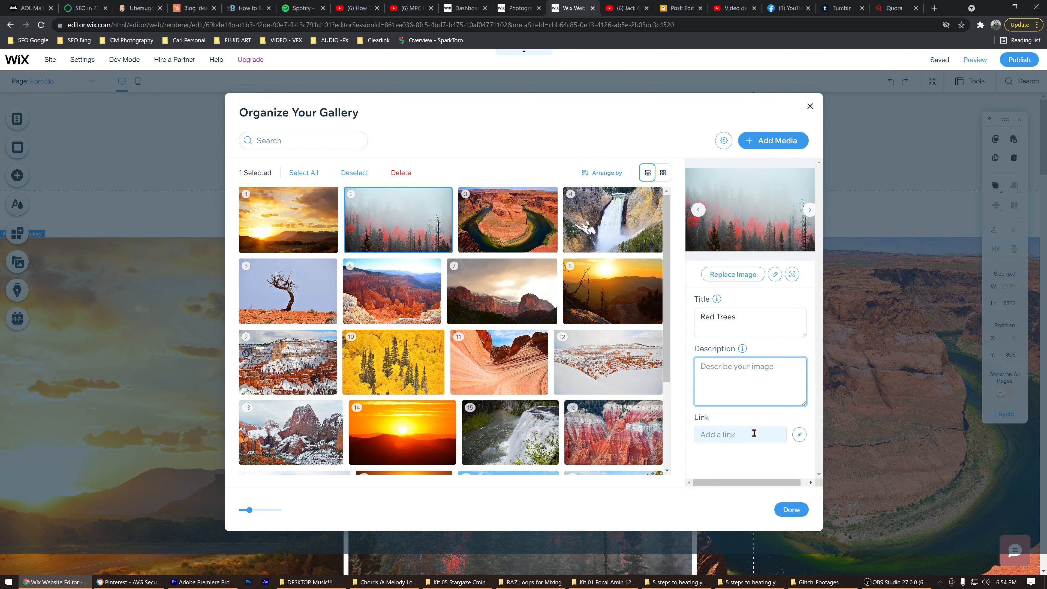
click(790, 511)
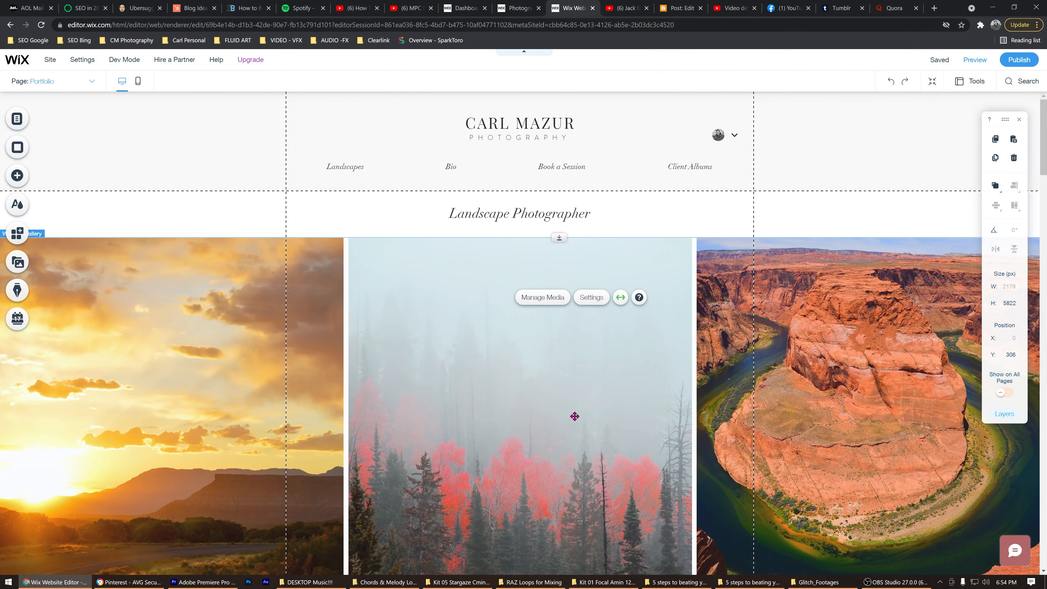
scroll(539, 362, down, 5)
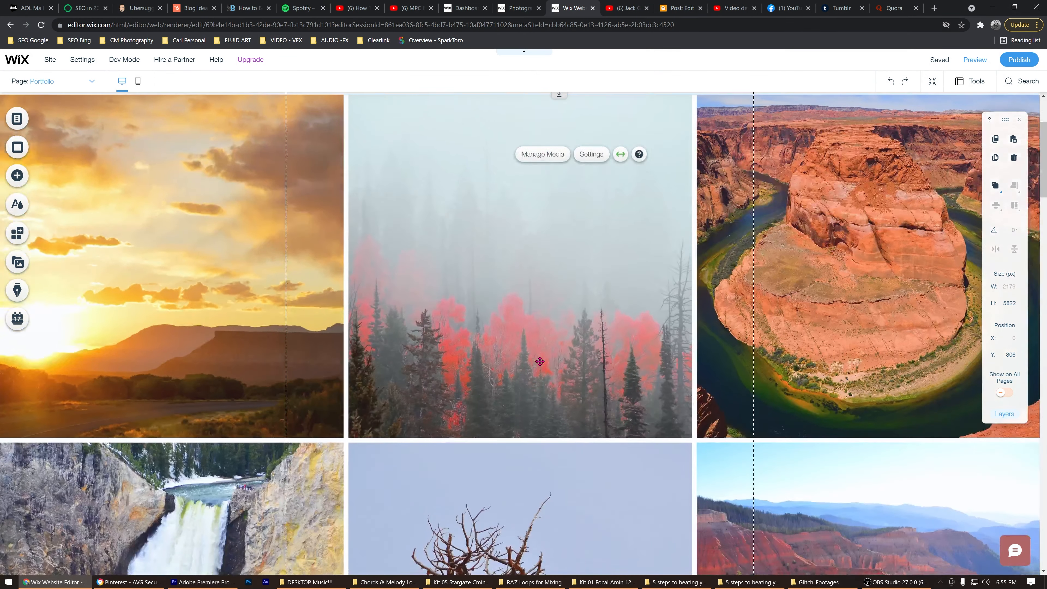
scroll(539, 362, up, 4)
scroll(498, 350, down, 3)
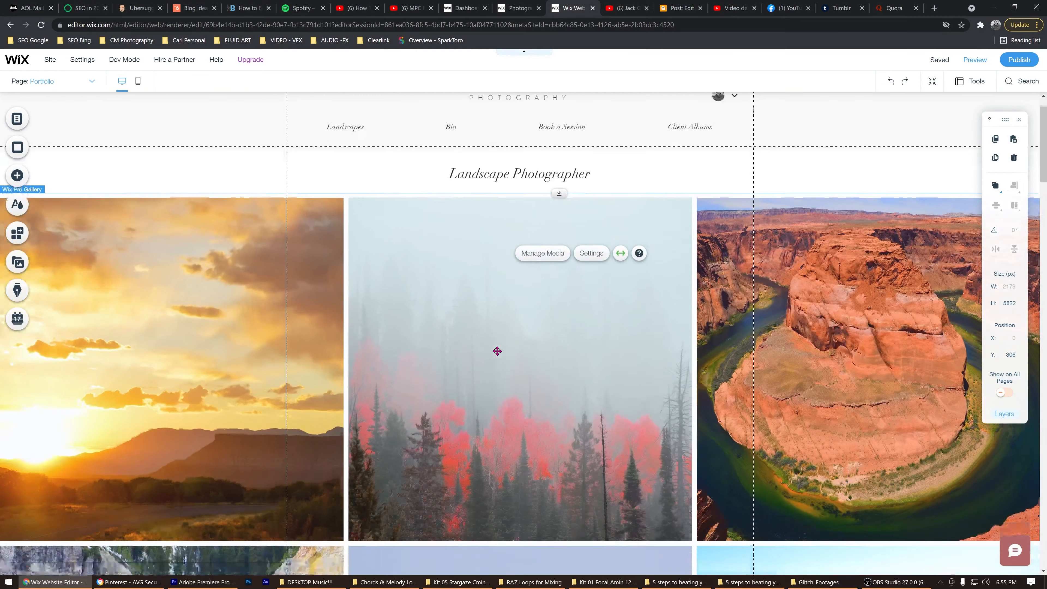
Link the footer social bar's Facebook icon to the photographer's own Facebook page address, opening in a new window
scroll(495, 350, down, 15)
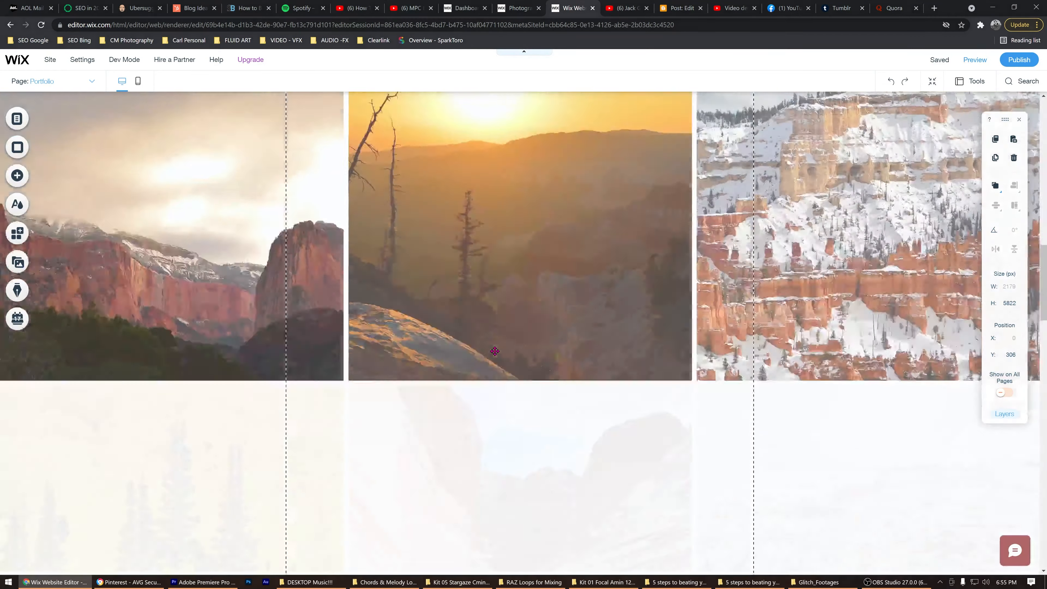
scroll(495, 351, down, 10)
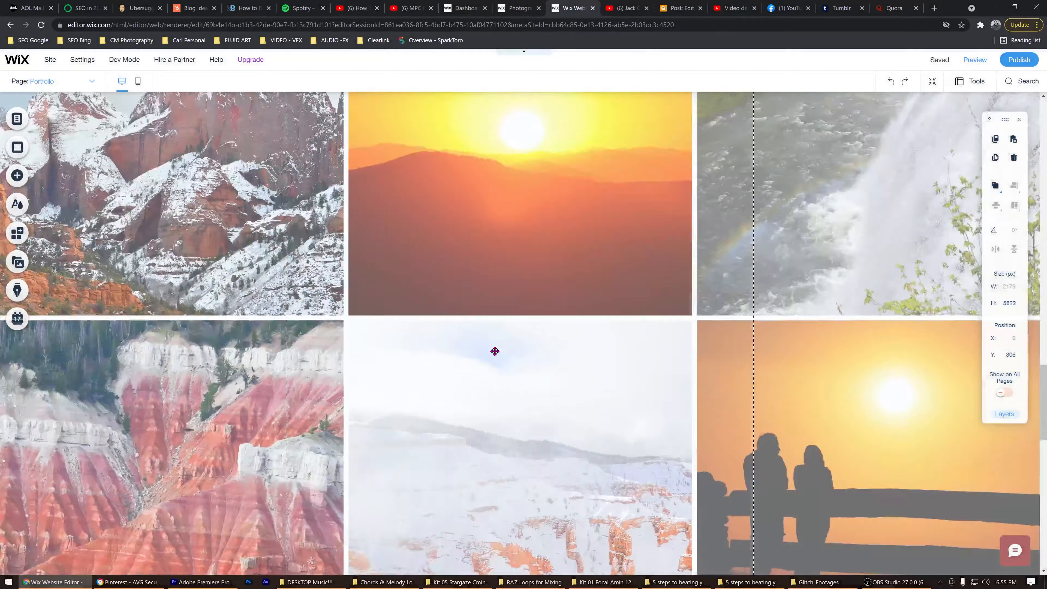
scroll(494, 351, down, 10)
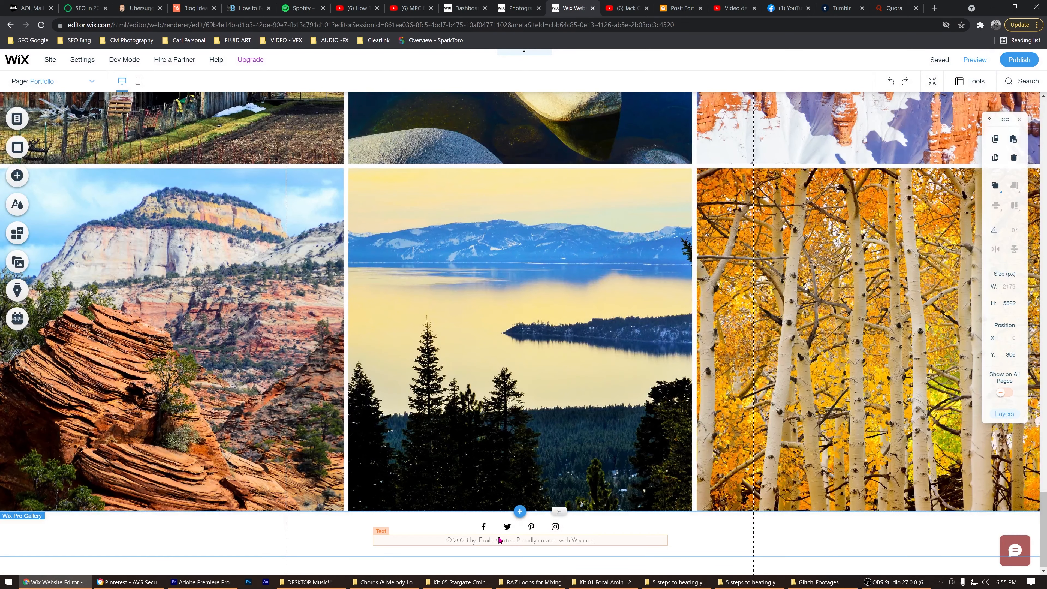
click(507, 529)
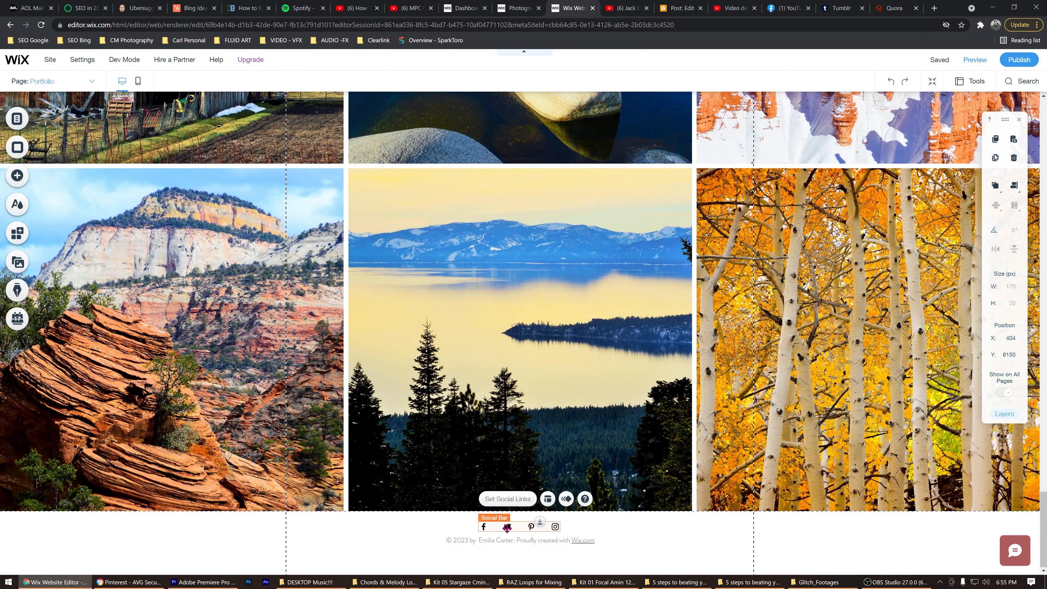
click(512, 500)
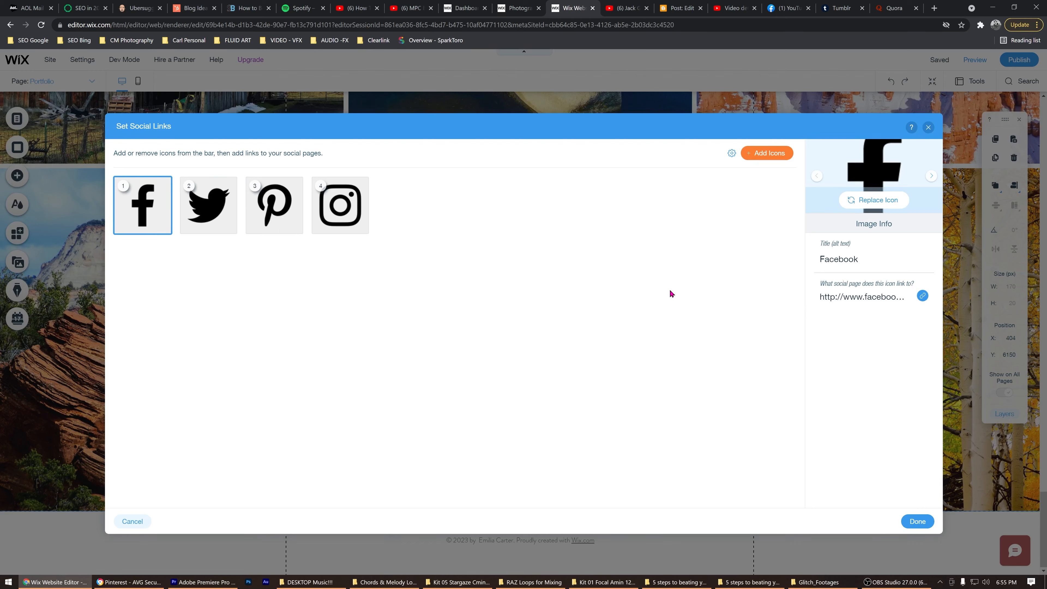
click(855, 300)
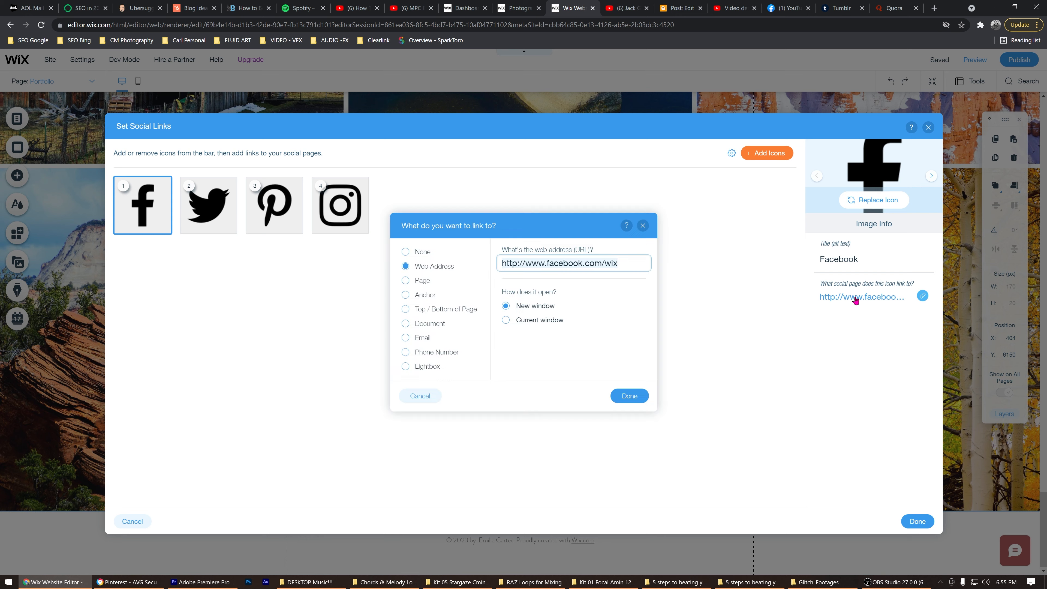
click(626, 263)
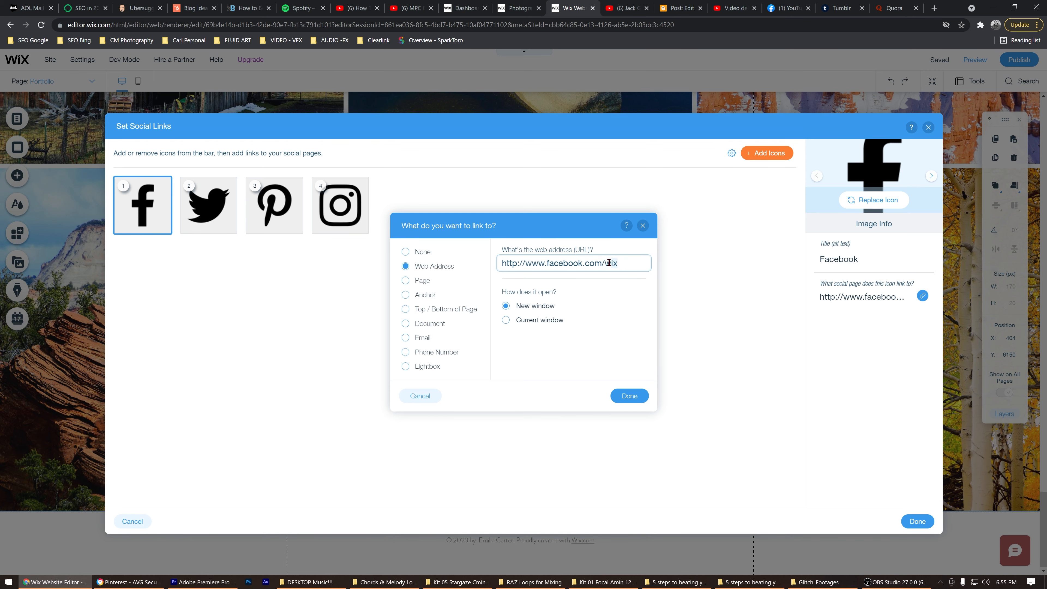
text(carlmazurphoto)
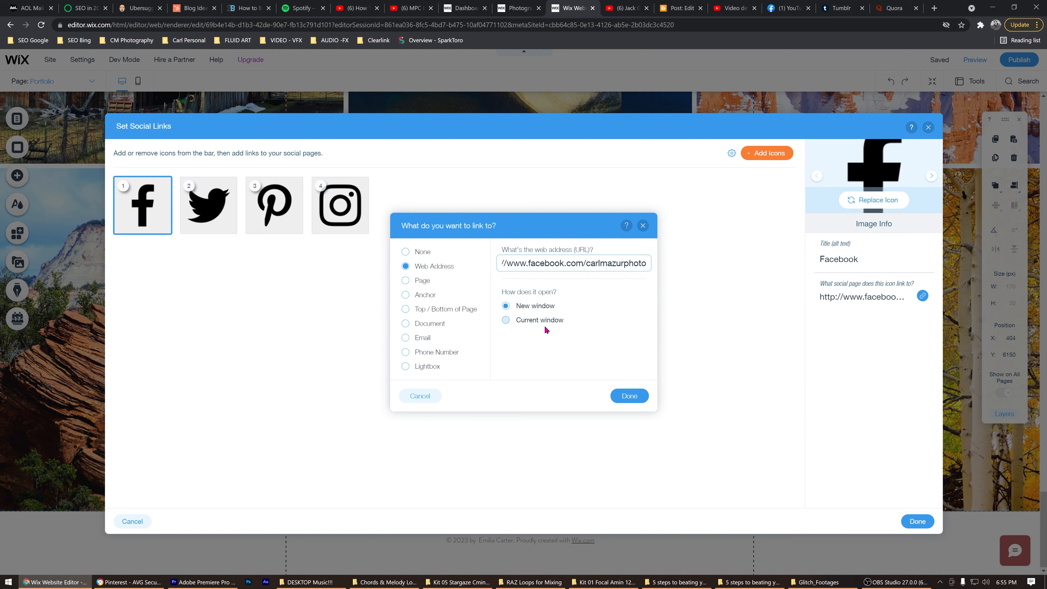
click(628, 395)
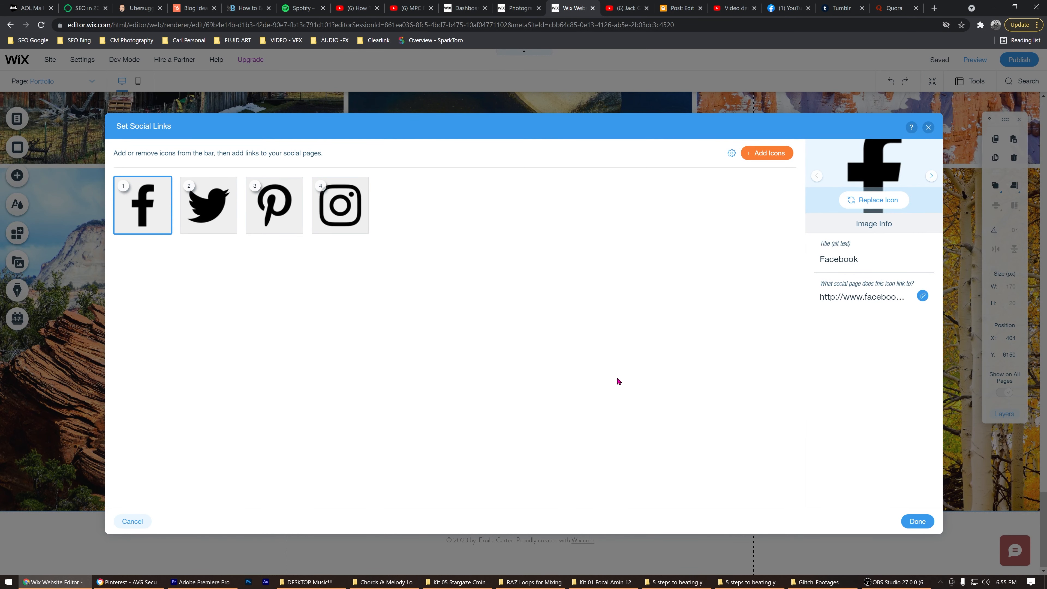
Review the Twitter icon's web address, accept it, and apply the social link settings
click(218, 201)
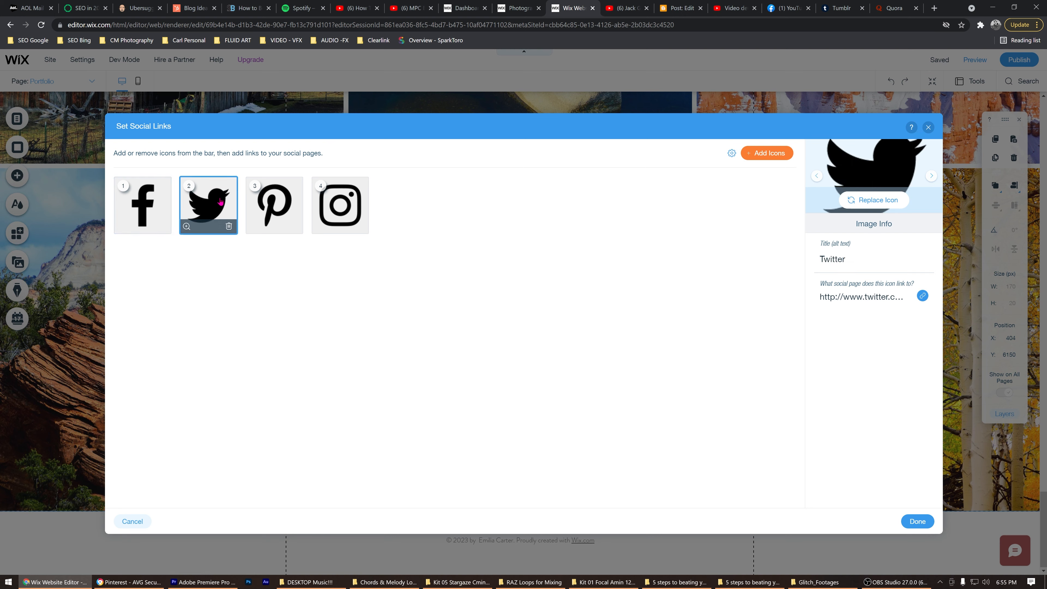
click(858, 303)
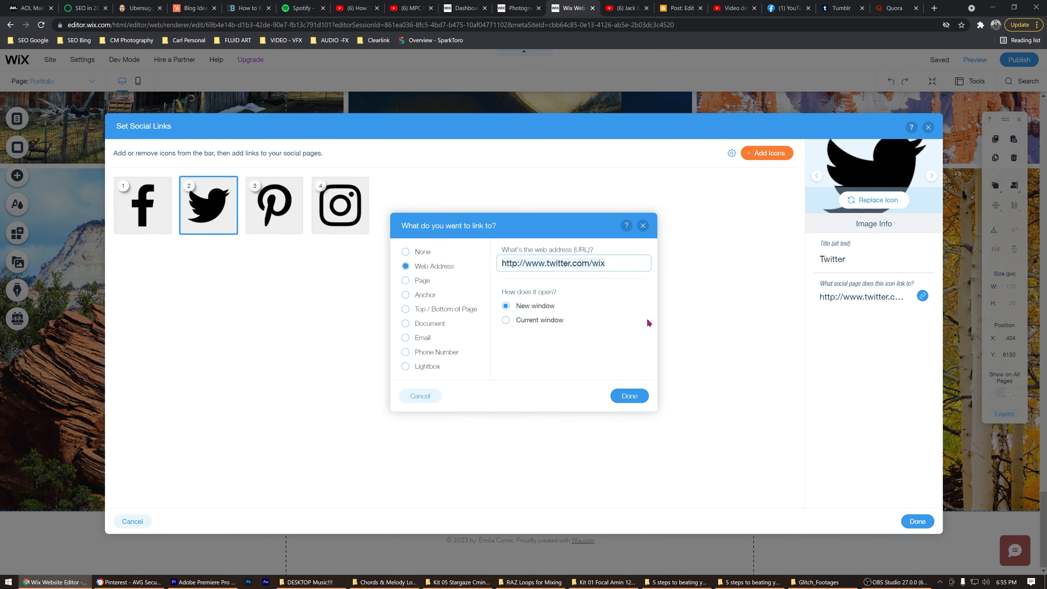
click(636, 396)
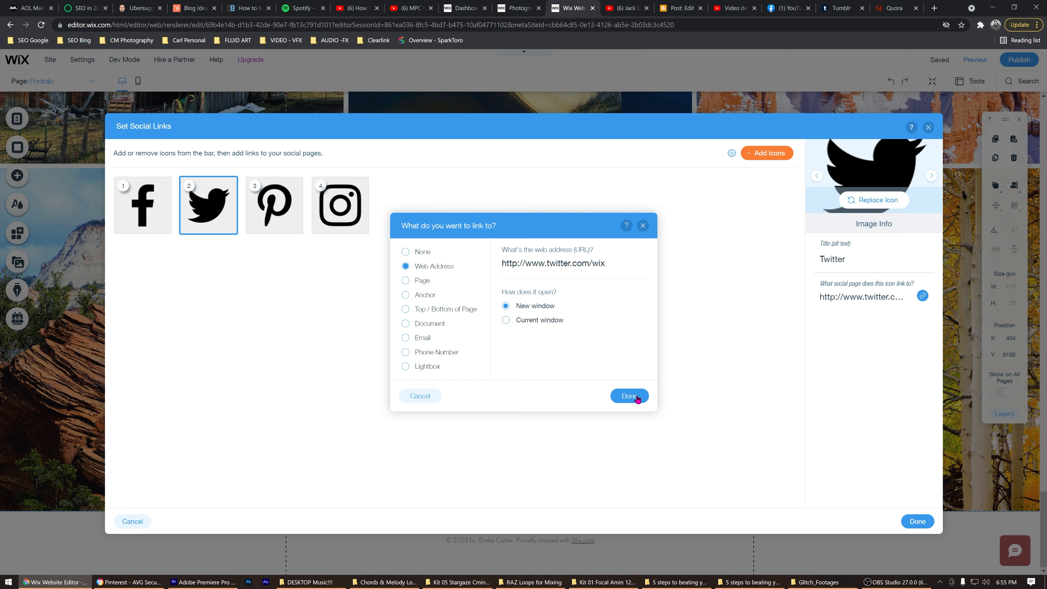
click(917, 521)
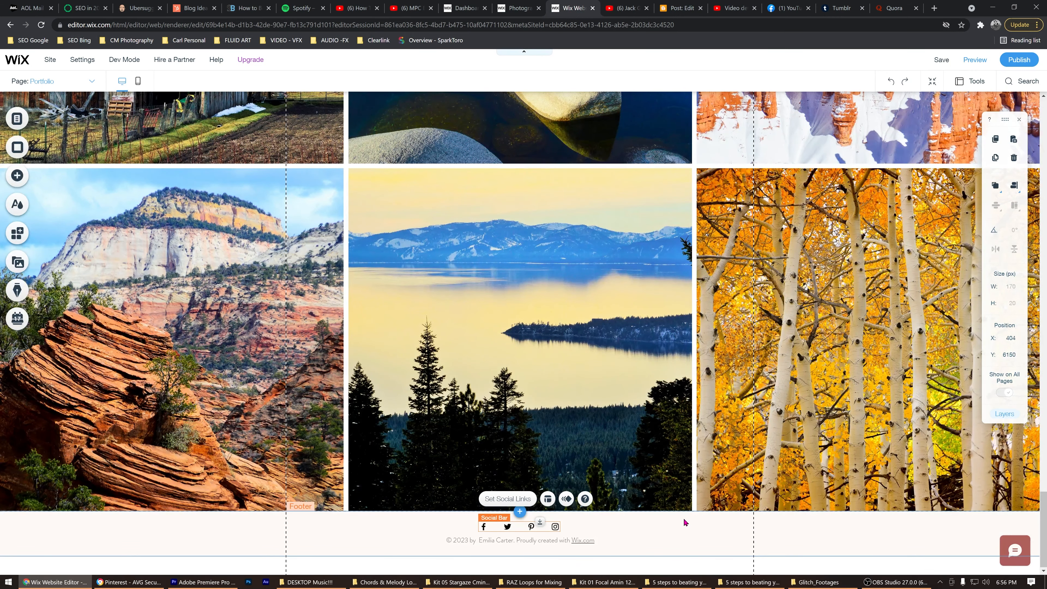
Move the footer down to about Y 6210 px, leaving a strip of empty space below the photo gallery
click(586, 523)
drag(566, 510, 573, 547)
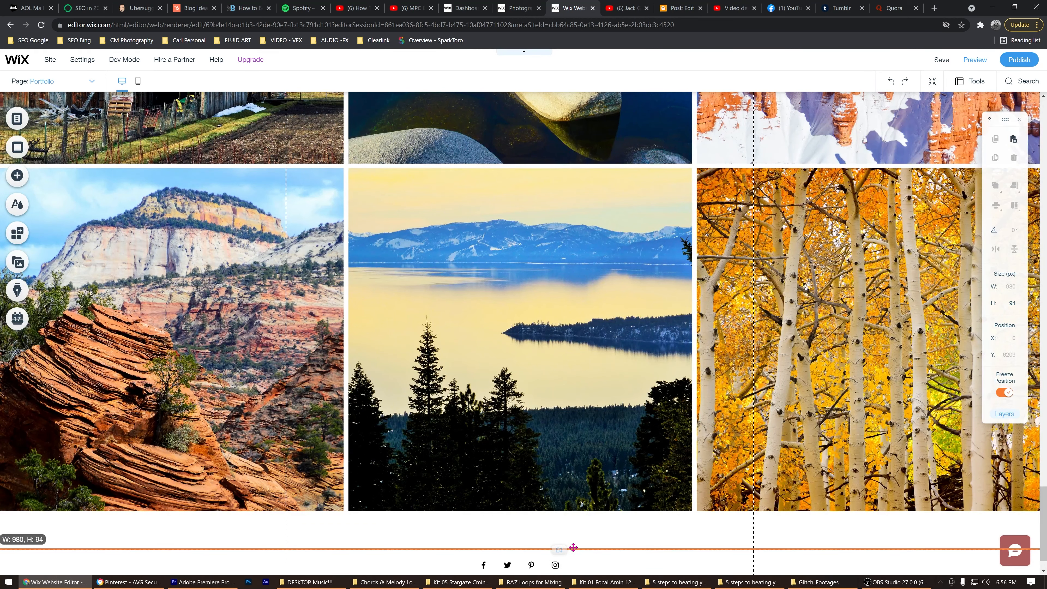
scroll(608, 538, down, 1)
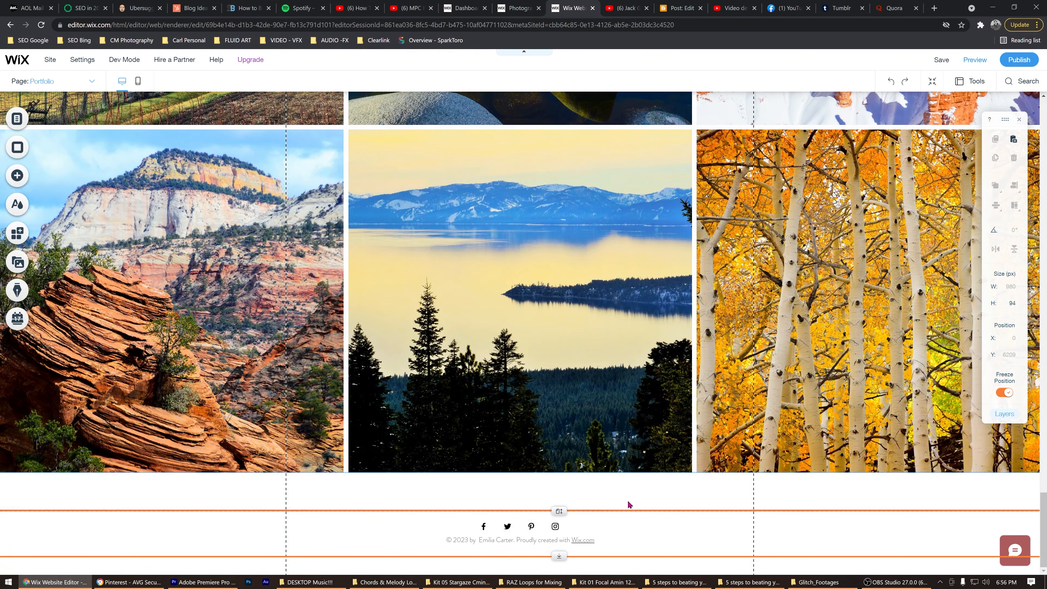
drag(562, 509, 582, 518)
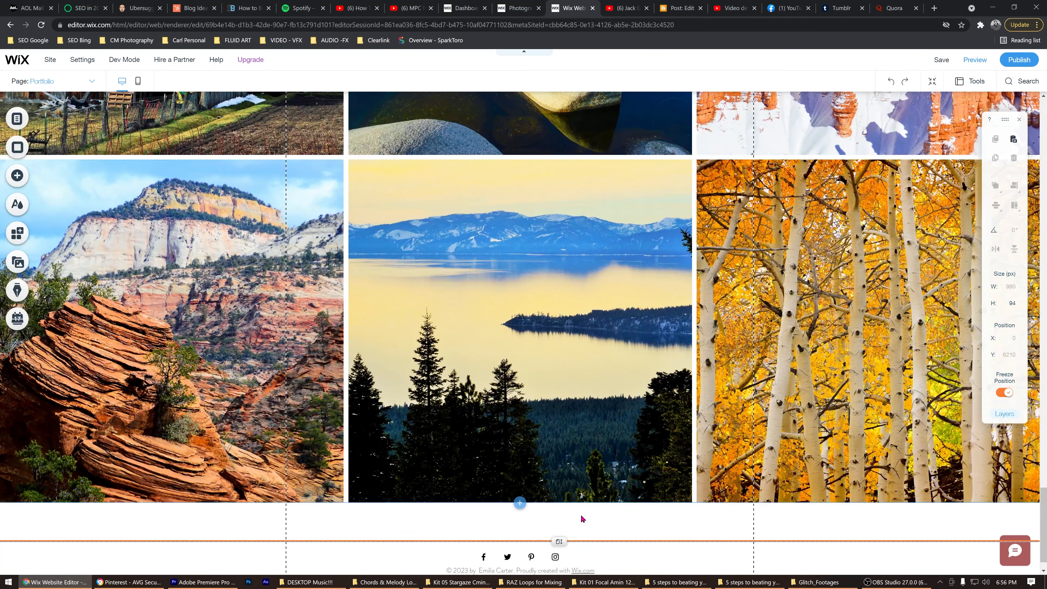
scroll(589, 519, down, 1)
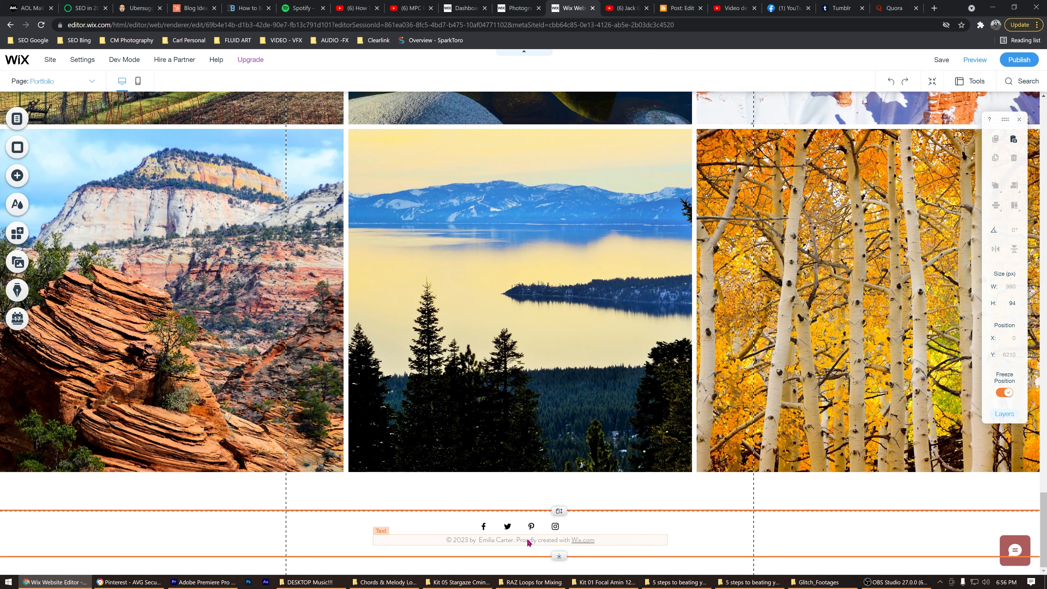
Replace the sample name and the Wix credit in the footer copyright line with the photographer's full name
click(527, 542)
double_click(514, 539)
click(502, 539)
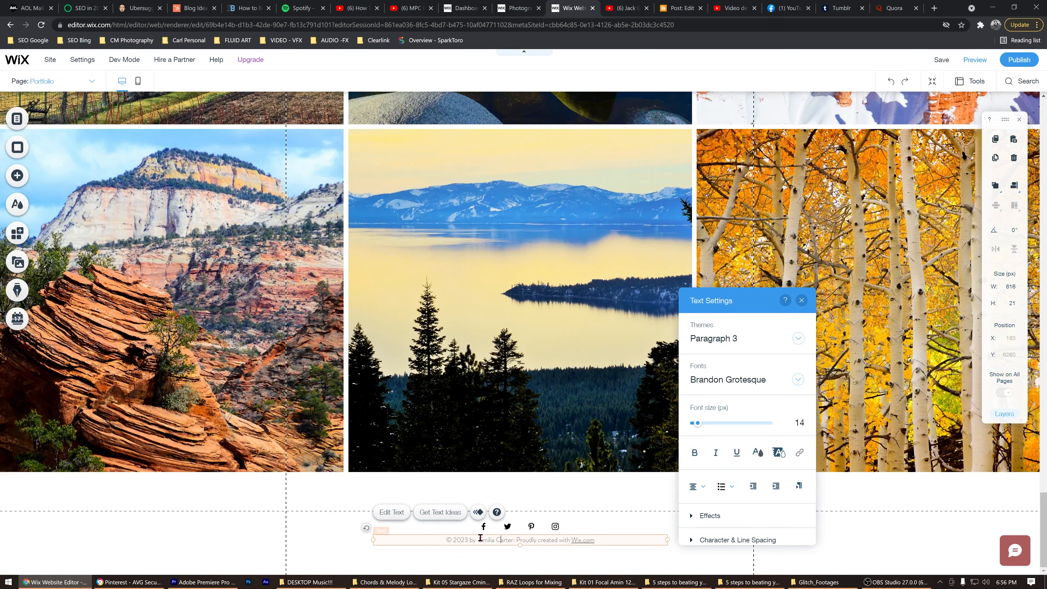
drag(480, 539, 607, 543)
text(Ca)
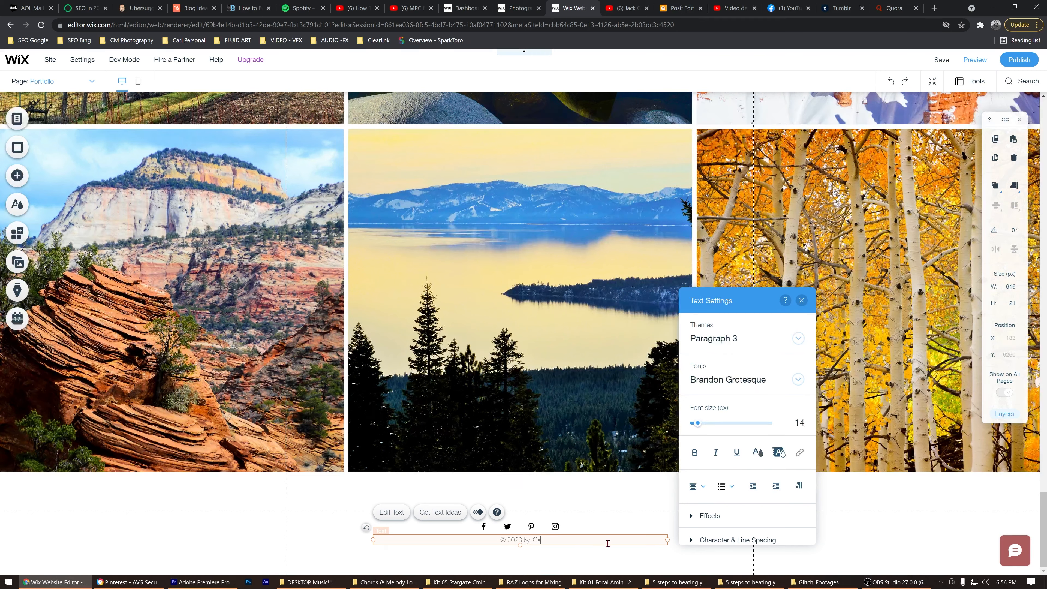
text(rl Mazur)
click(623, 526)
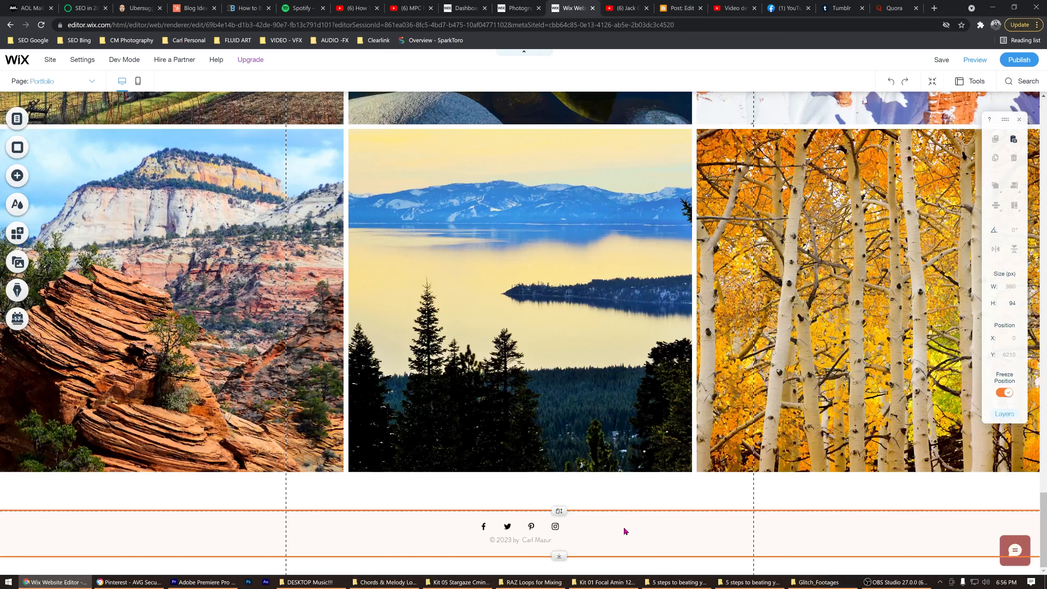
Set the header login bar to show the profile pic and member's name, and widen it to about 204 px
scroll(666, 534, up, 15)
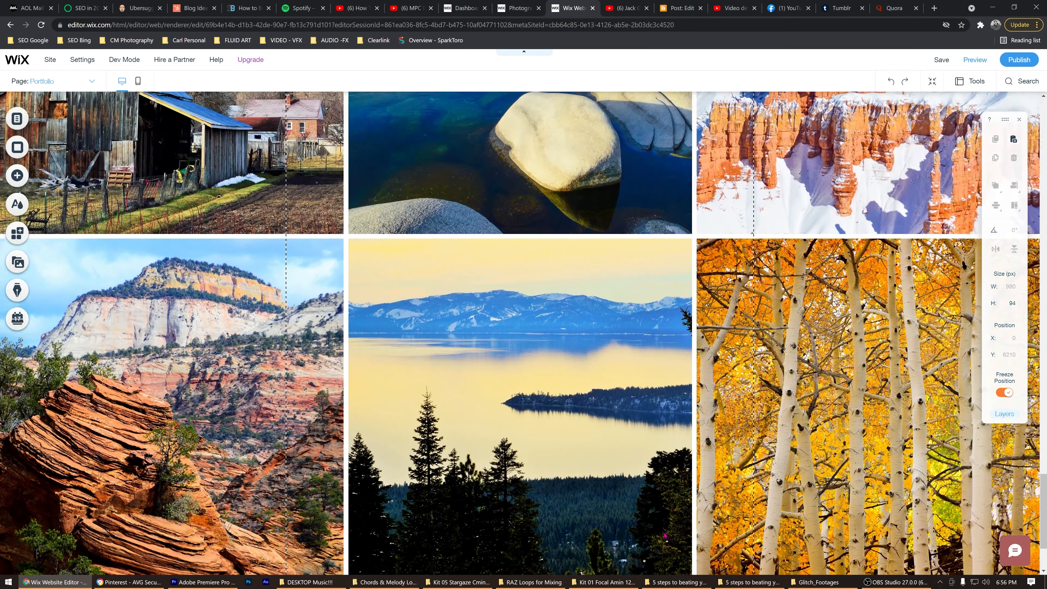
scroll(695, 471, up, 15)
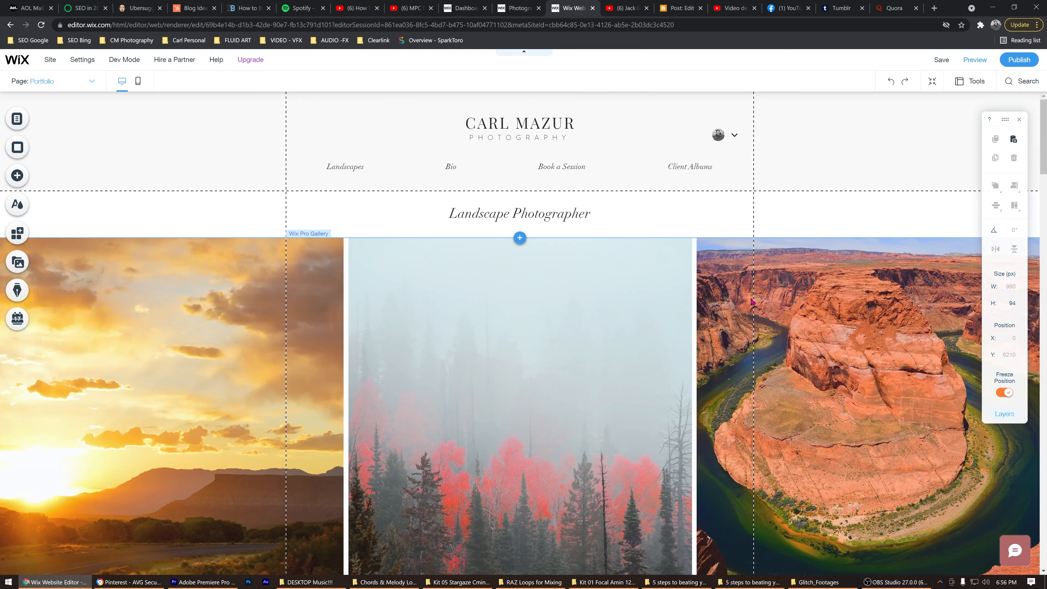
click(733, 135)
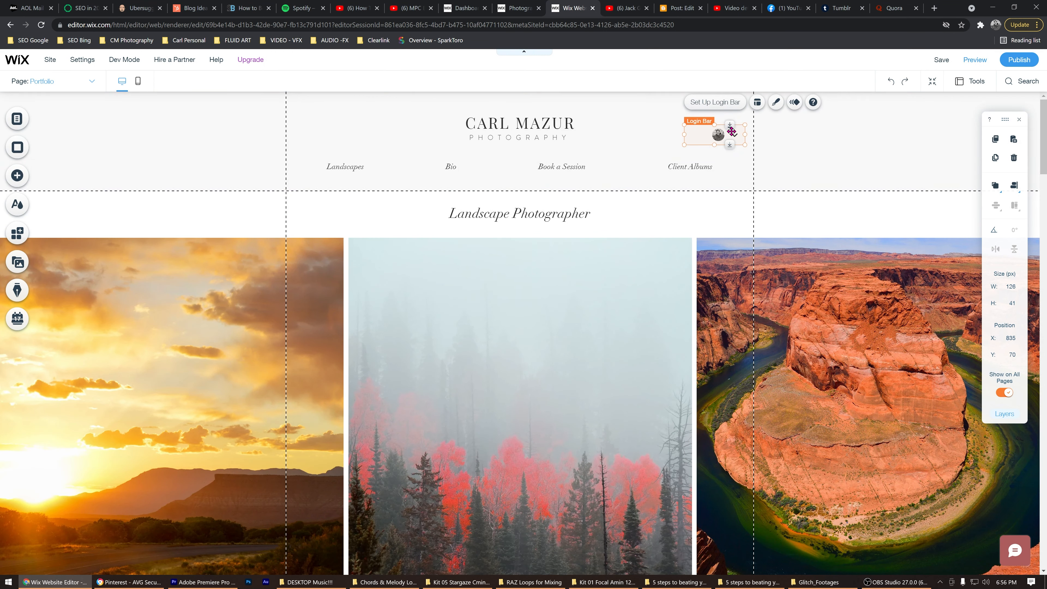
click(726, 103)
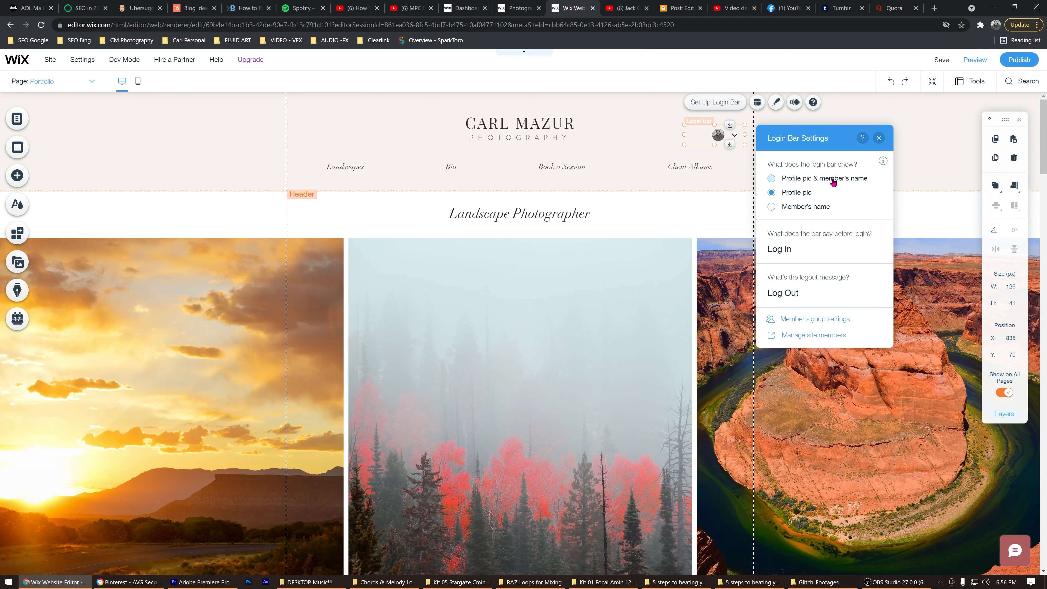
click(819, 179)
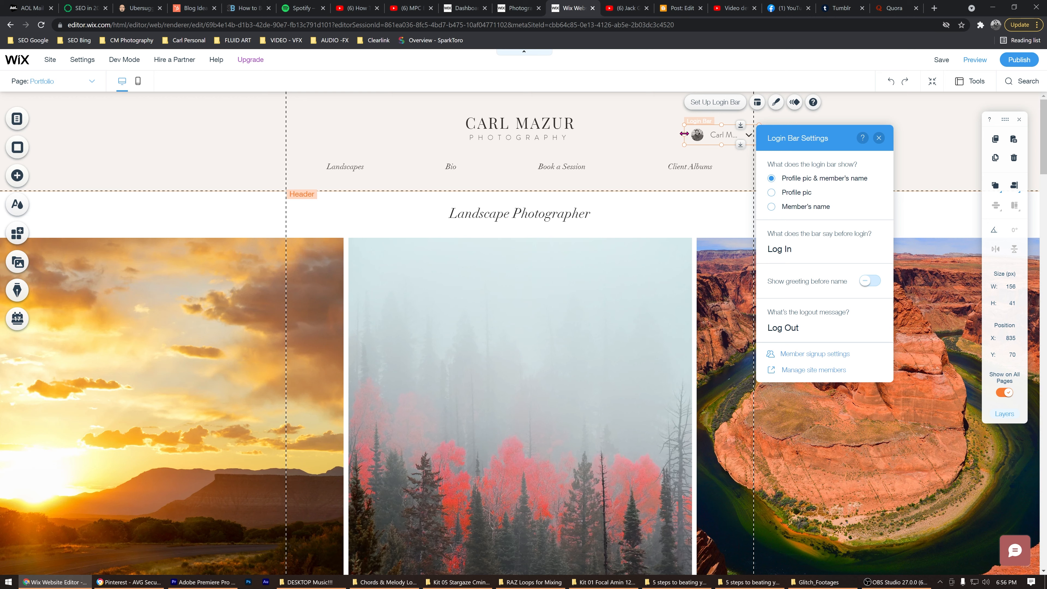
drag(683, 133, 660, 134)
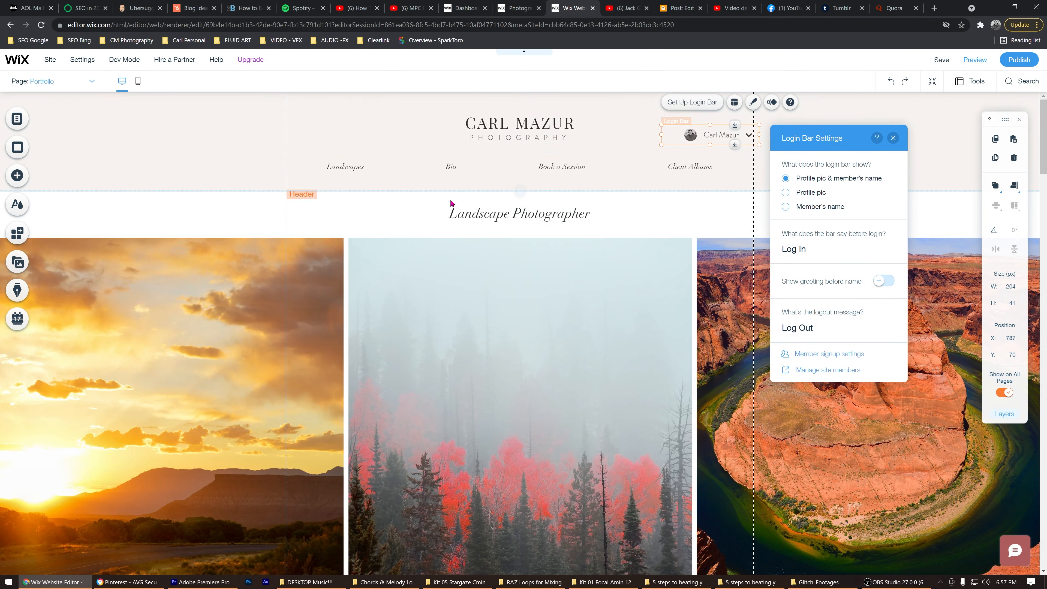
Switch to the Bio page and start changing the large portrait image above the About Me section
click(89, 82)
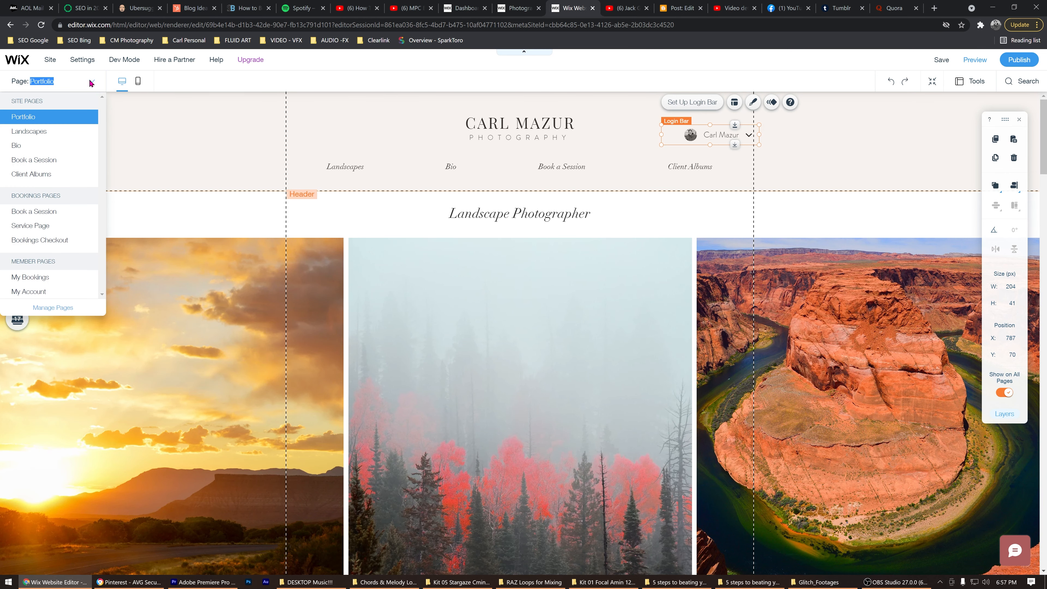
click(73, 147)
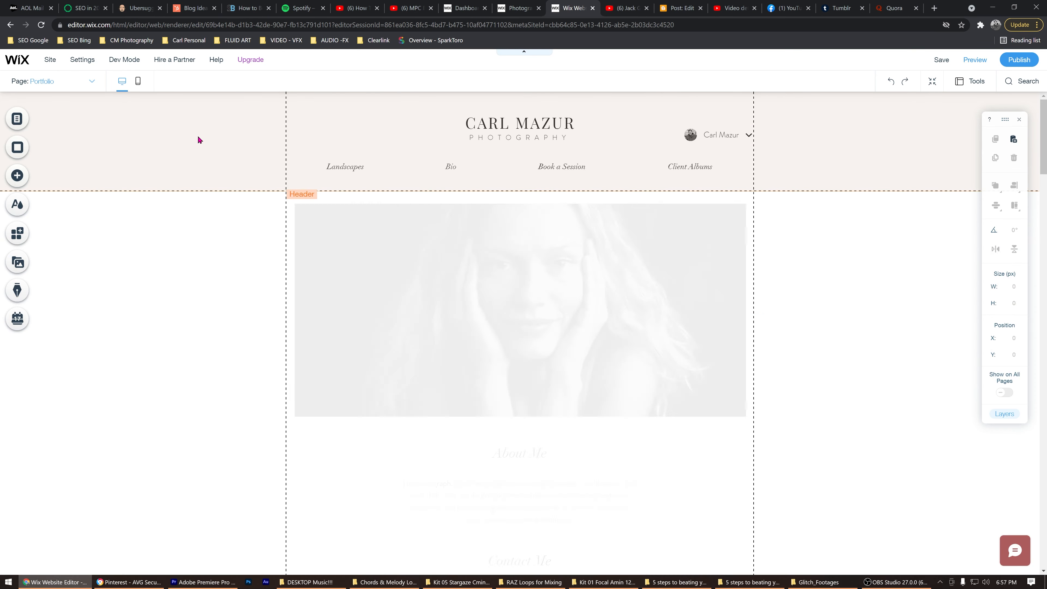
click(562, 291)
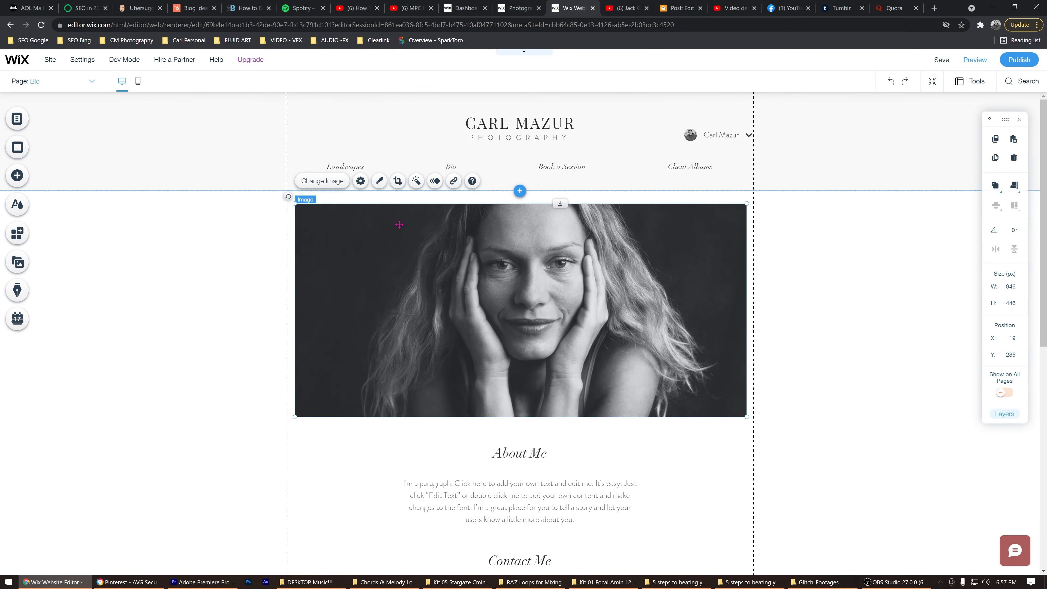
click(325, 183)
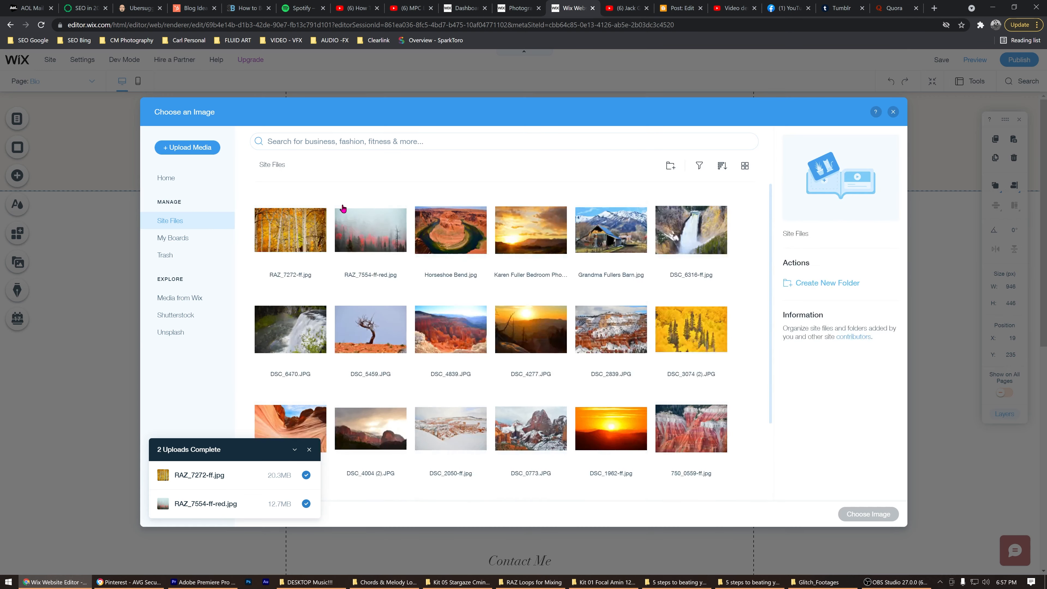
Upload the photographer's wide 2-Mb profile JPG from the computer's Profiles Pics folder and use it as the Bio page image
click(218, 149)
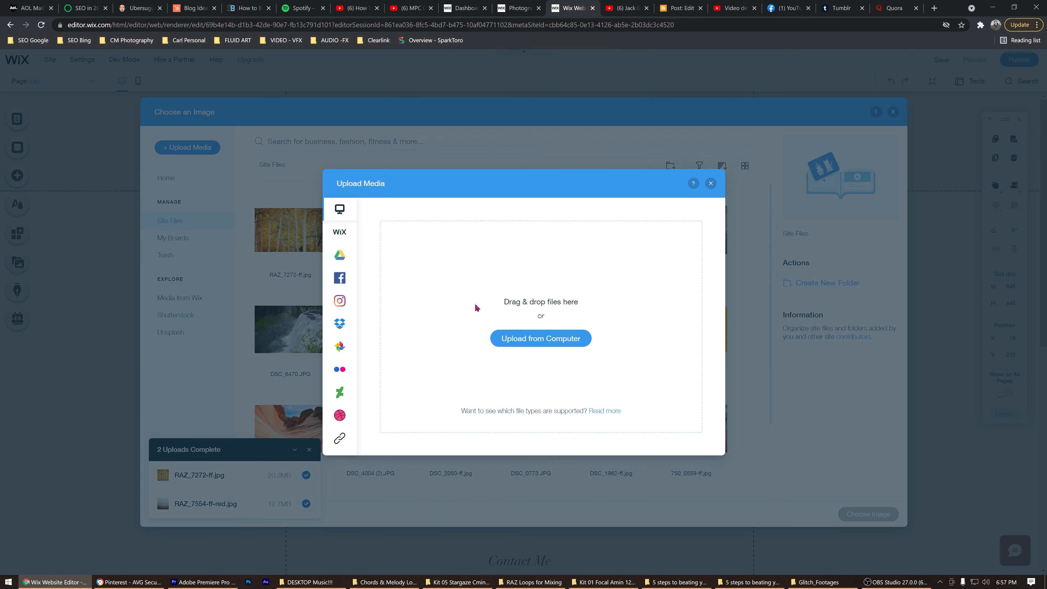
click(546, 345)
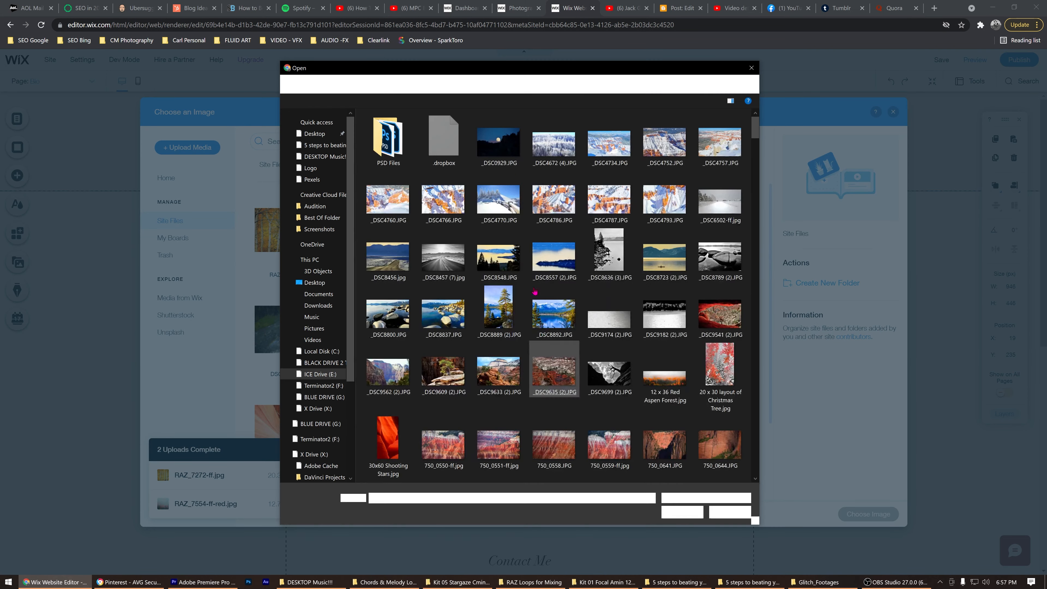
click(431, 84)
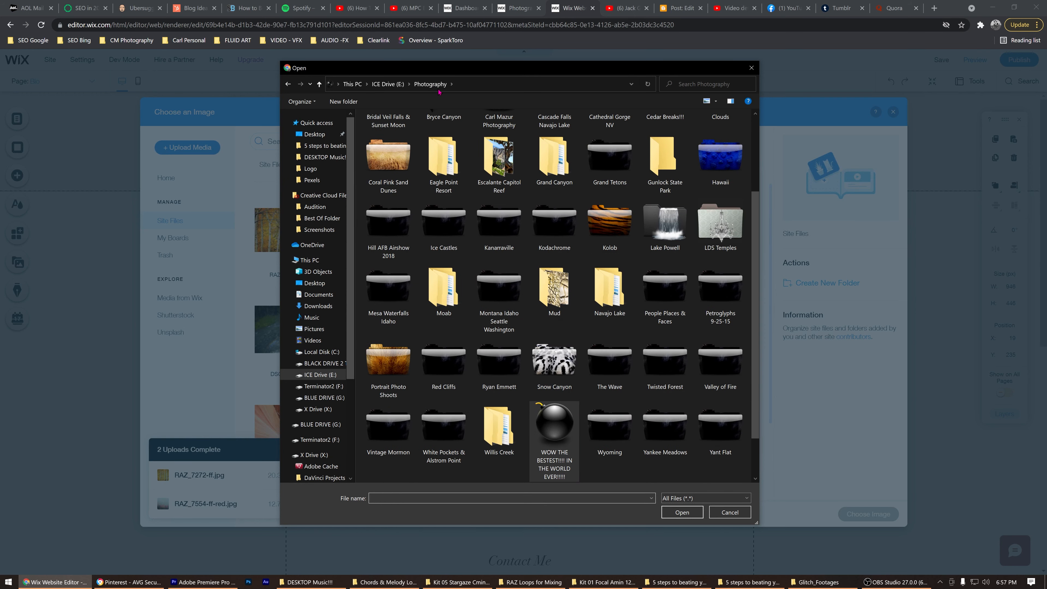
double_click(495, 199)
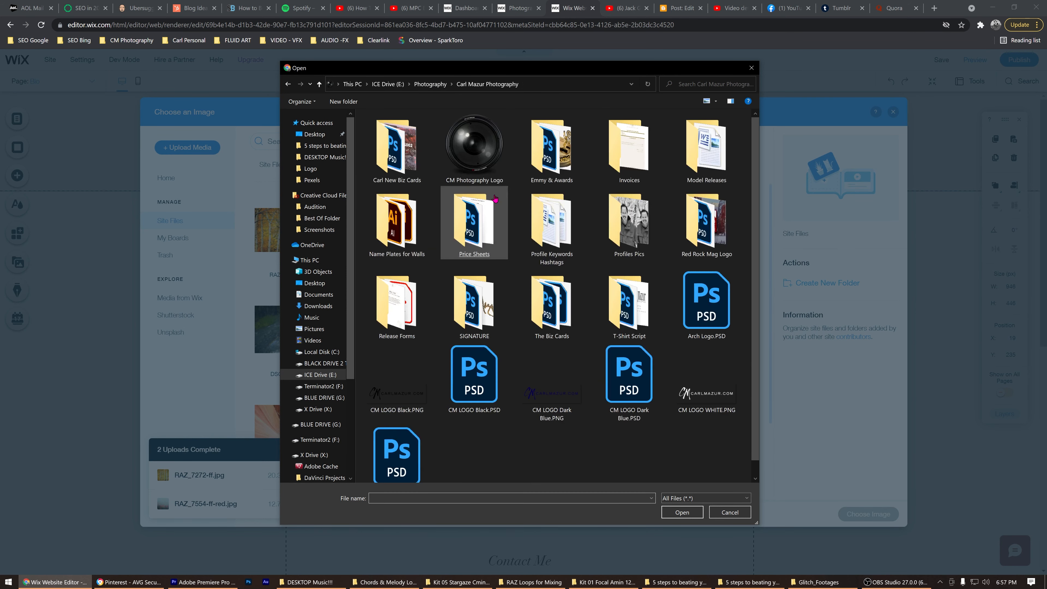
double_click(597, 233)
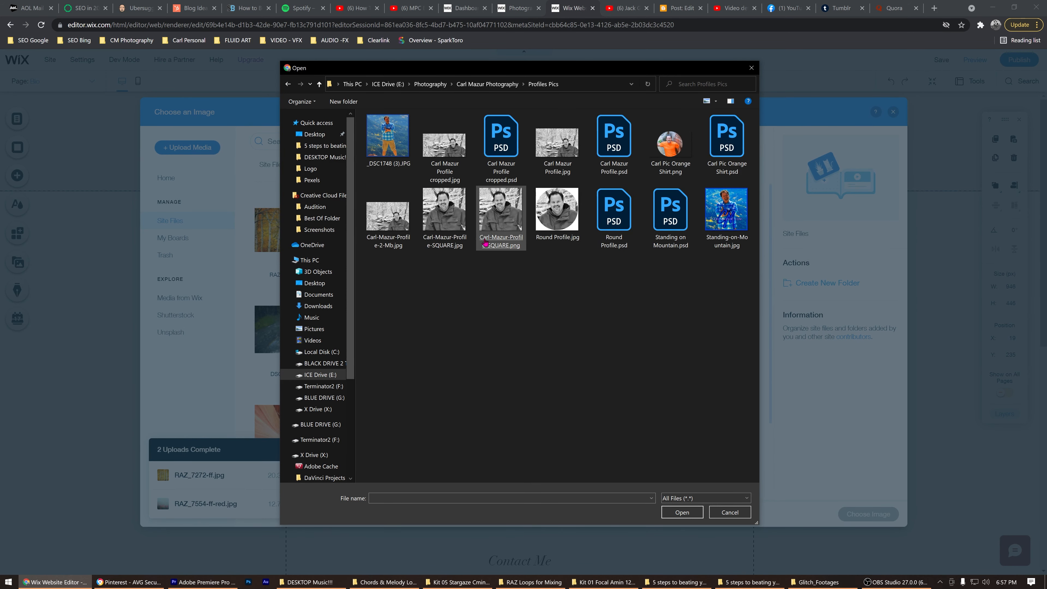
click(404, 223)
double_click(404, 223)
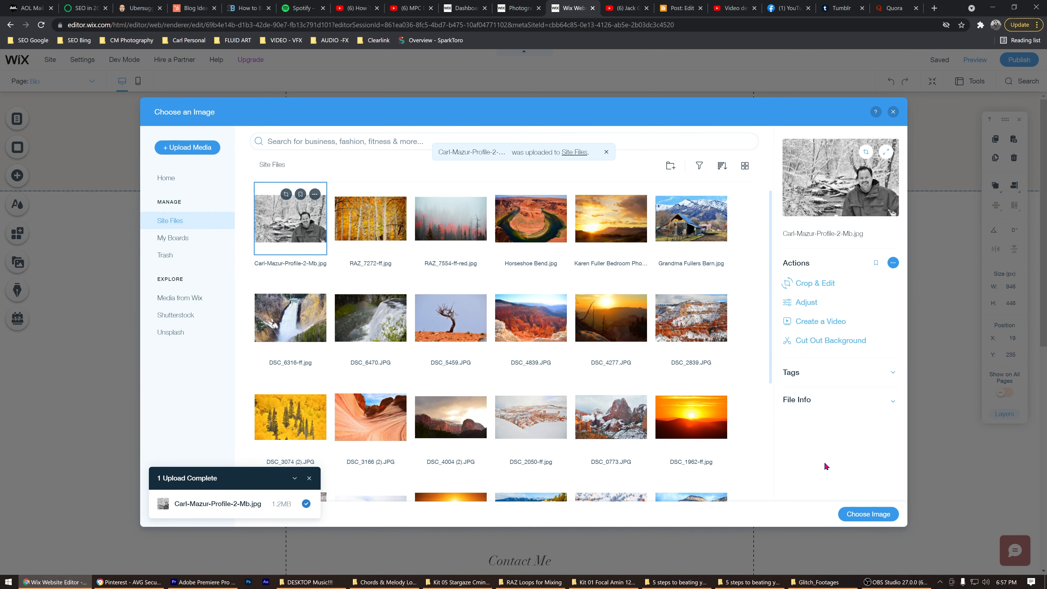
click(858, 515)
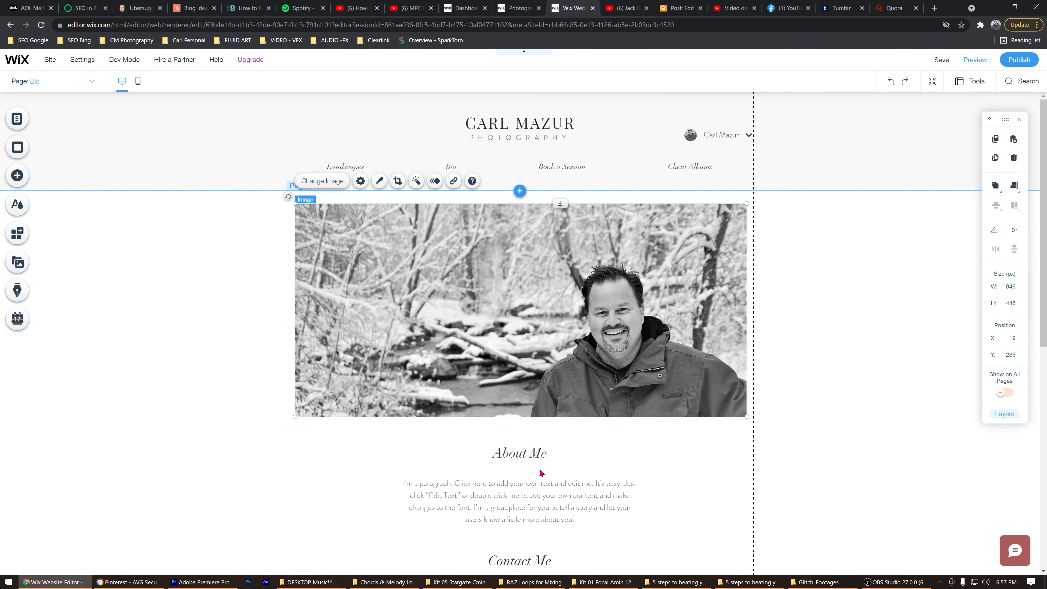
Replace the About Me placeholder paragraph with a greeting giving the photographer's full name, followed by "I take landscape photos."
scroll(540, 470, down, 4)
click(454, 353)
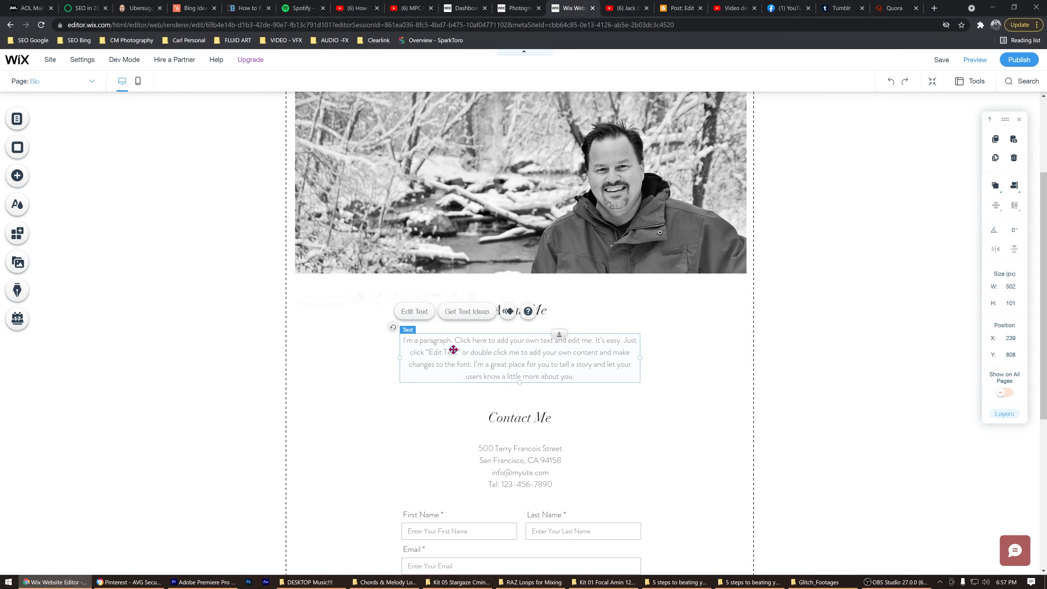
double_click(473, 351)
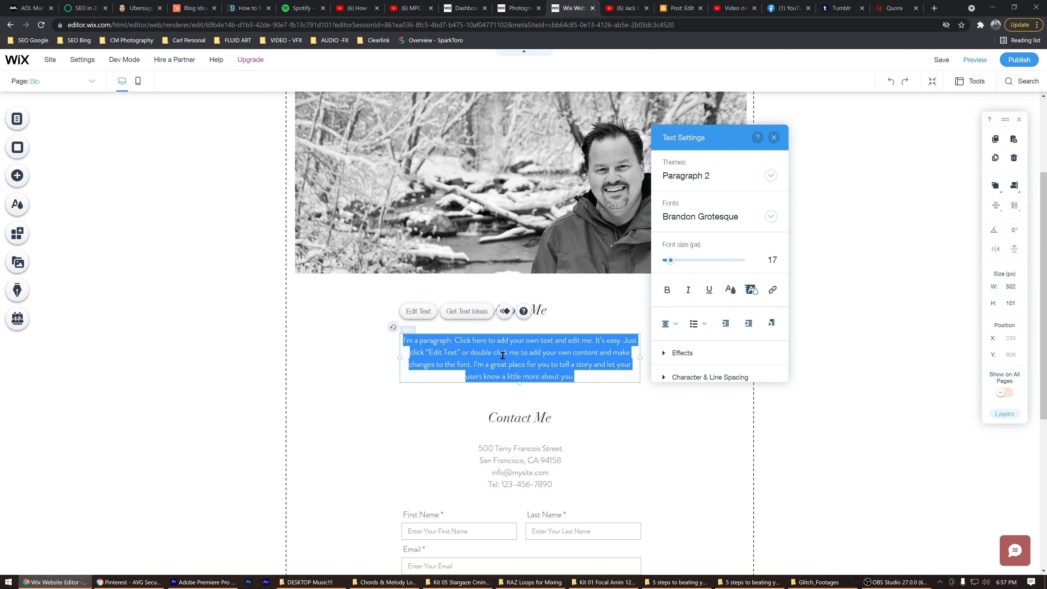
text(Hi I'm Carl )
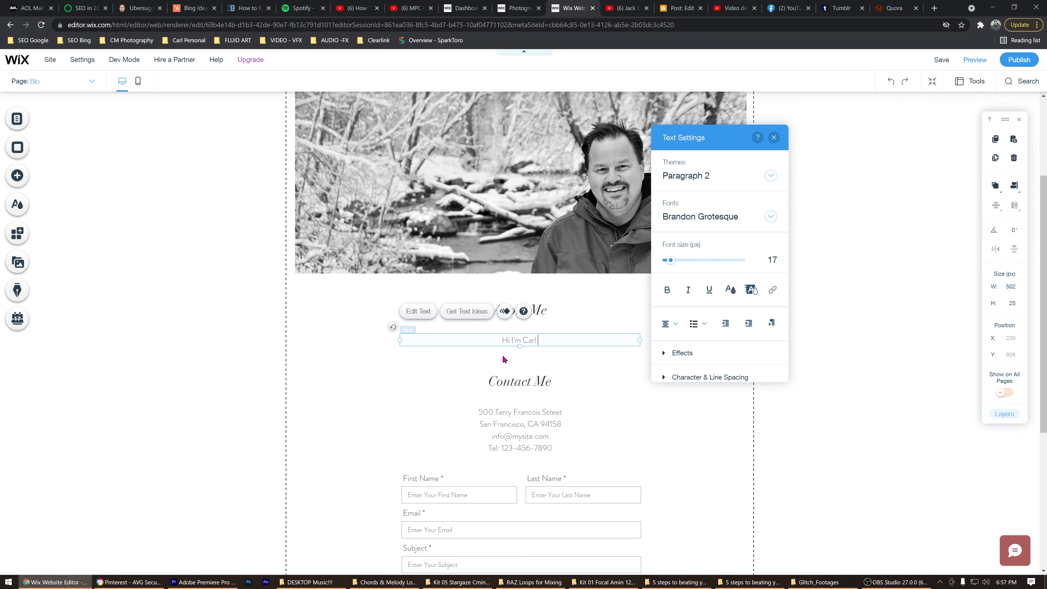
text(Mazur I take landscape photos.)
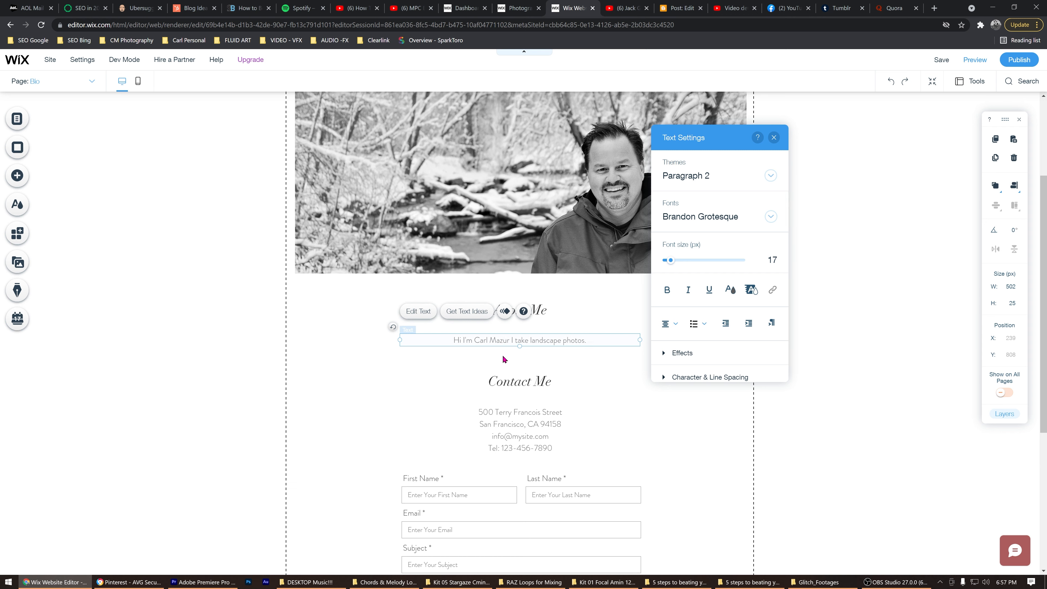
click(597, 387)
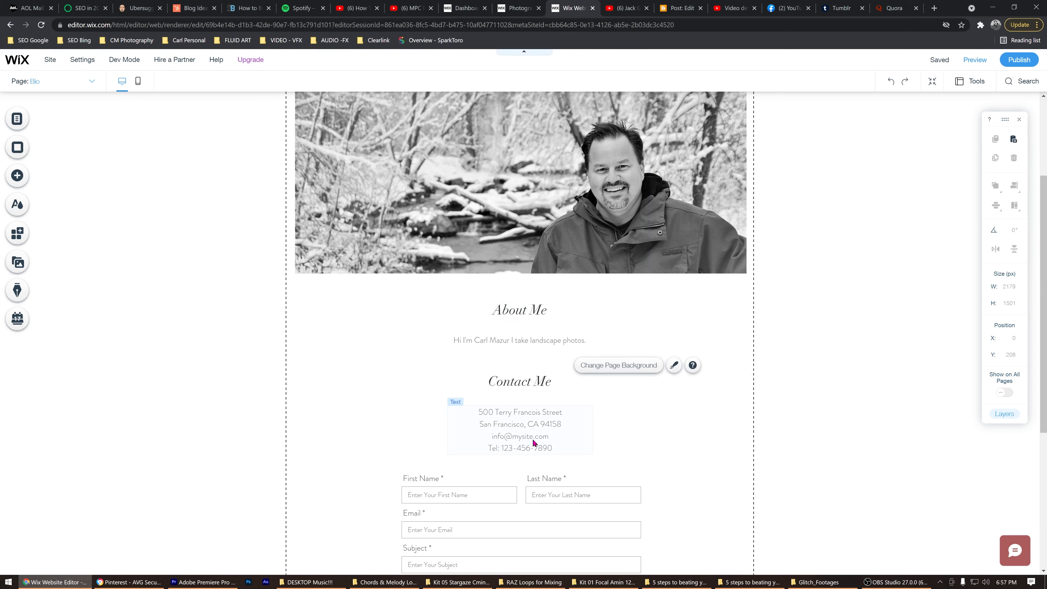
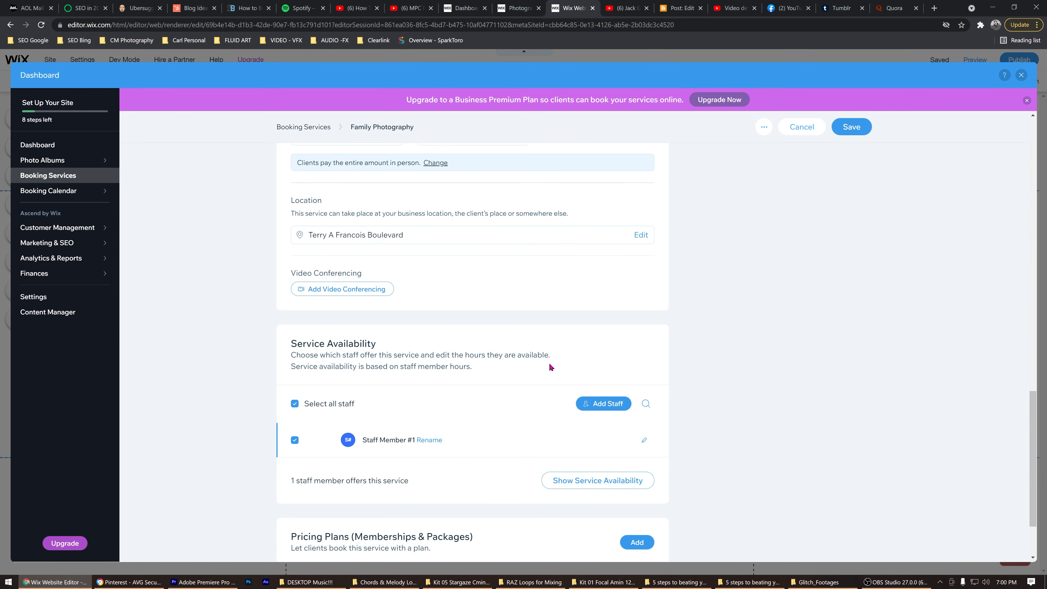
Review the Family Photography service's availability, pricing plan and additional settings sections, then cancel editing and close the dashboard
scroll(550, 367, down, 1)
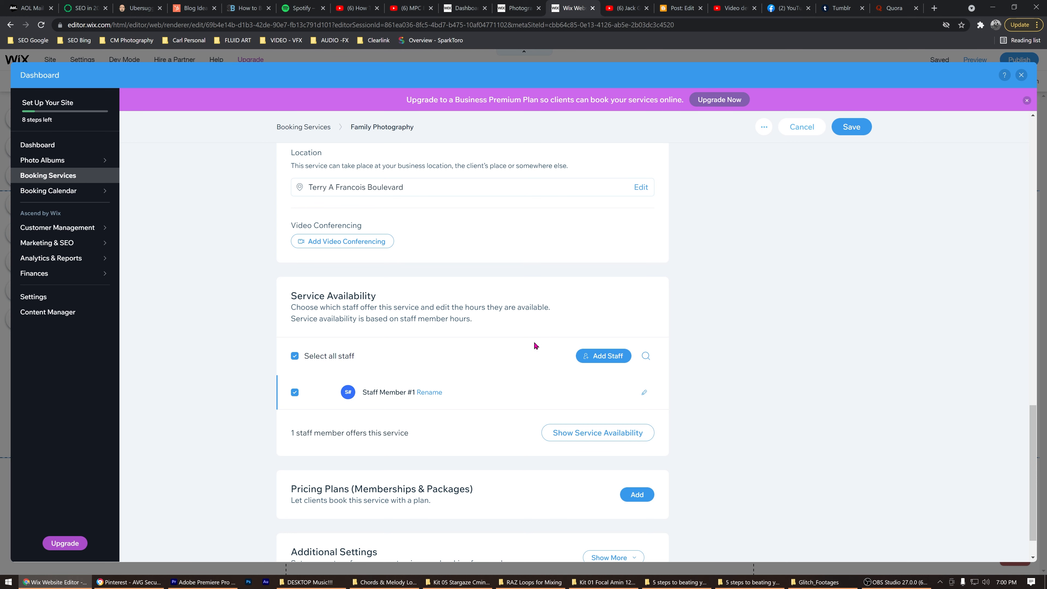
scroll(555, 368, down, 1)
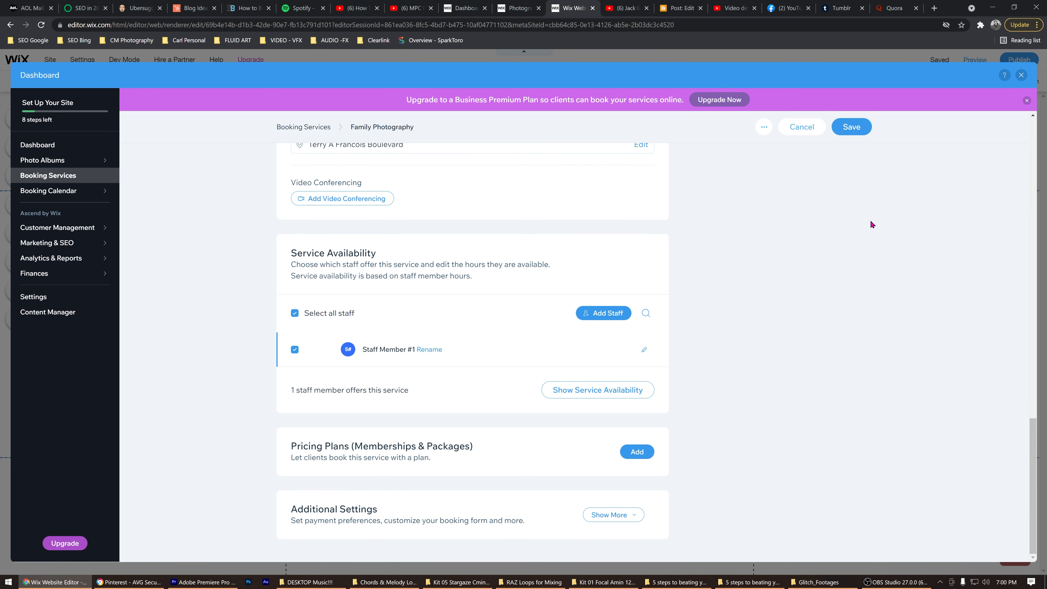
click(809, 128)
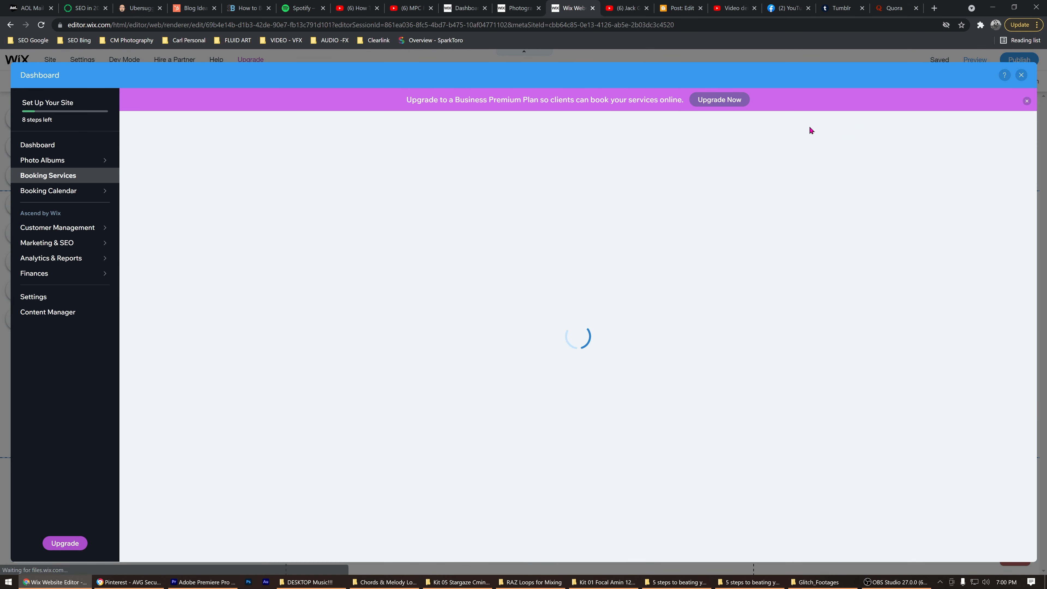
click(1020, 75)
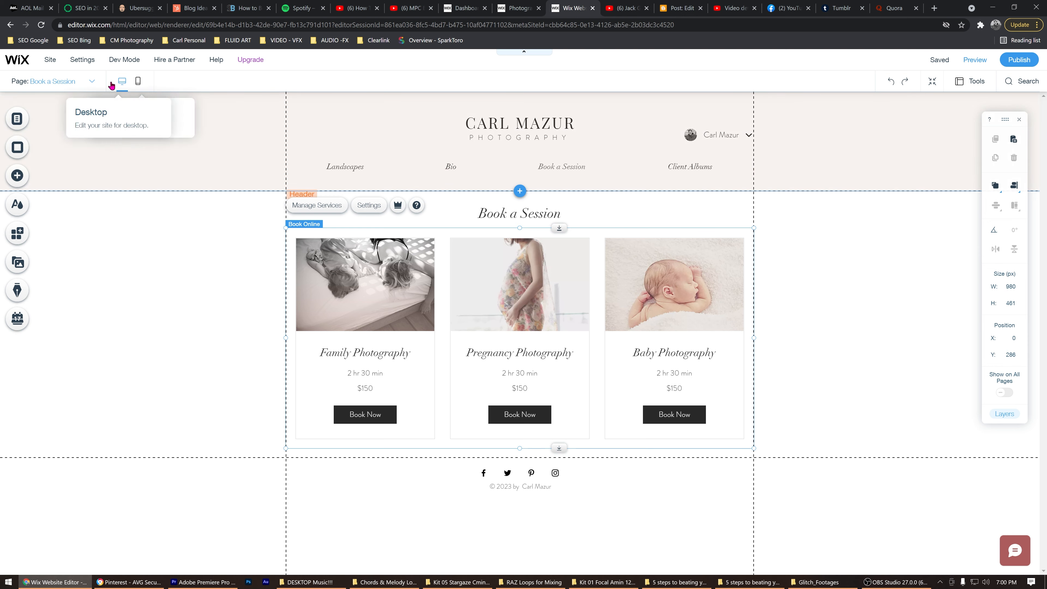
Switch to the Client Albums page and look over its Family Portraits albums down to the footer
click(91, 82)
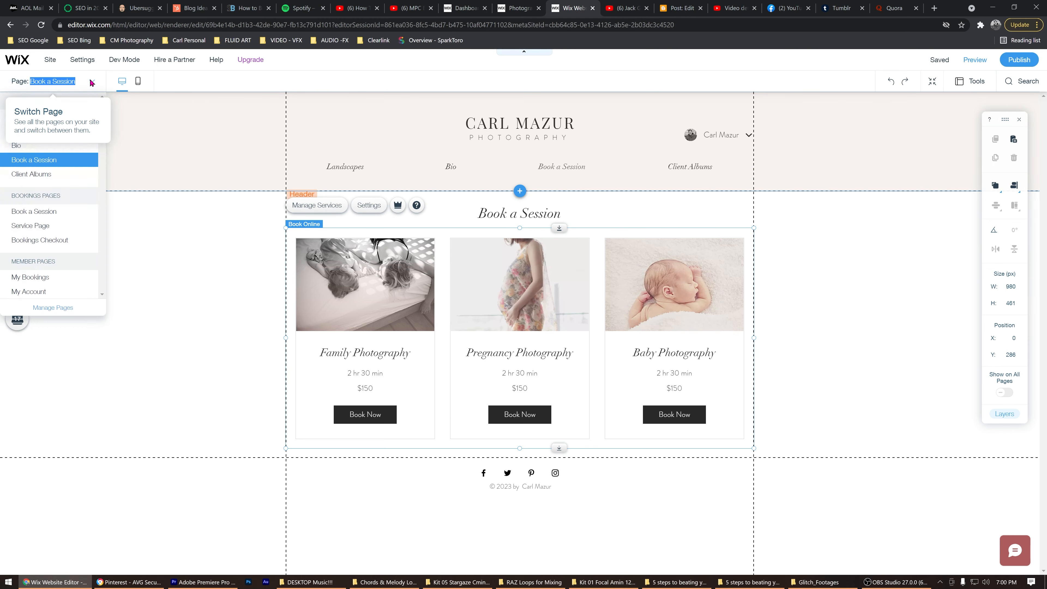
click(71, 173)
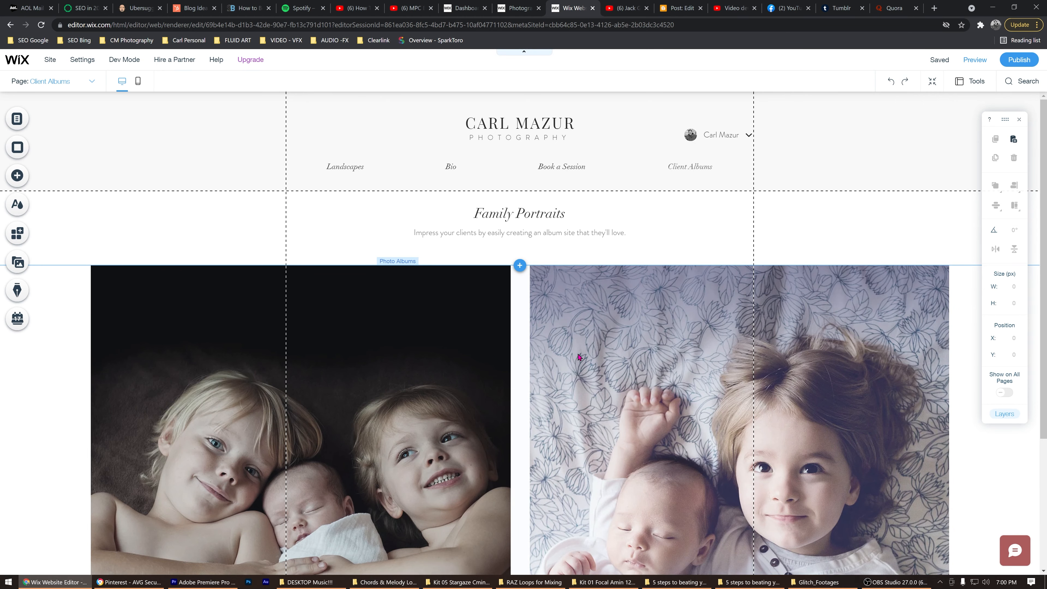
scroll(578, 357, down, 5)
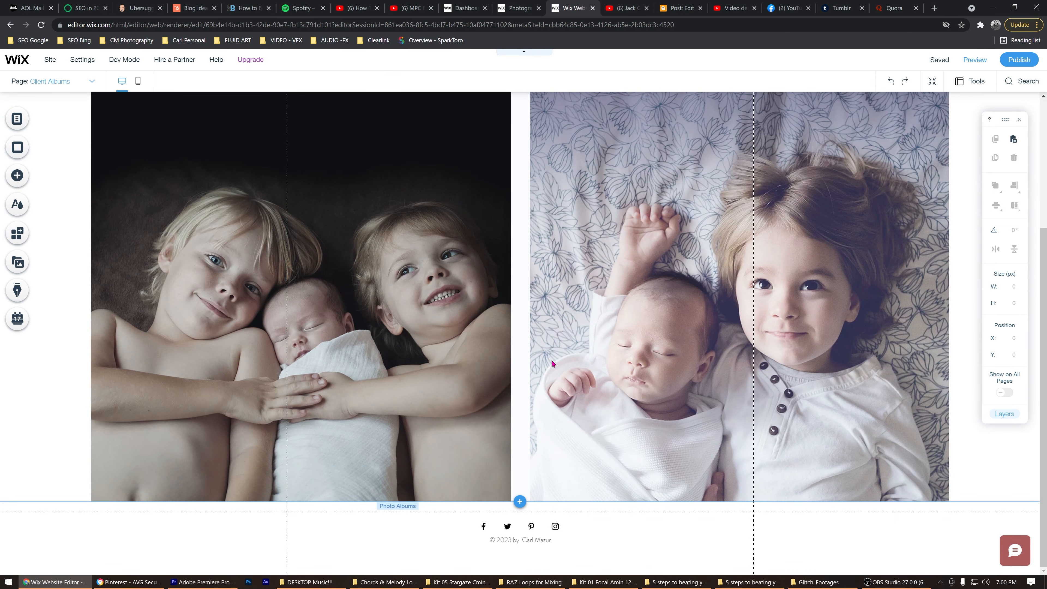
scroll(552, 358, up, 5)
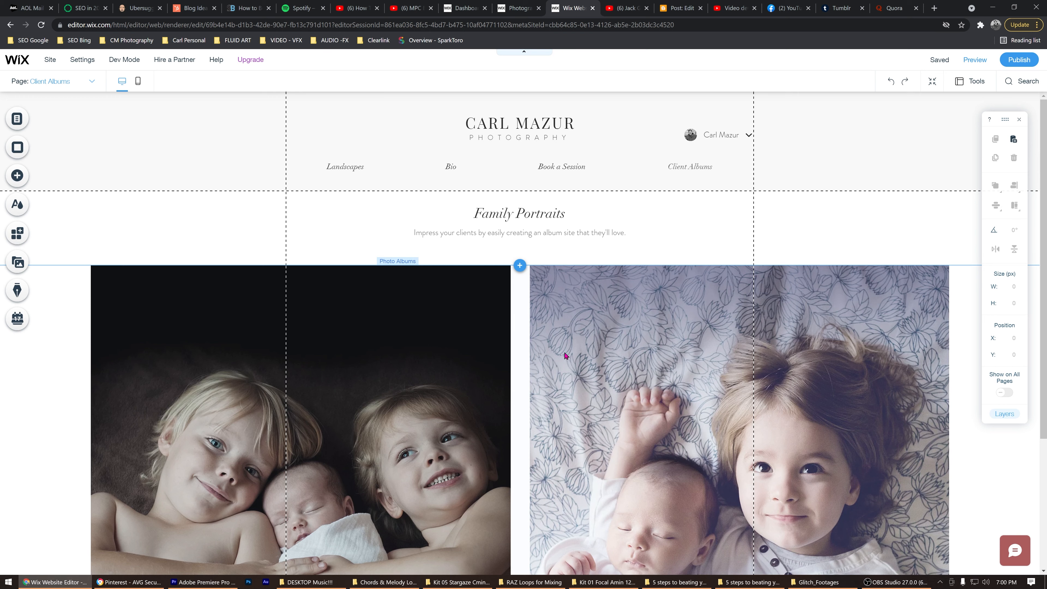
Try to delete the Photo Albums element from the Client Albums page
click(594, 345)
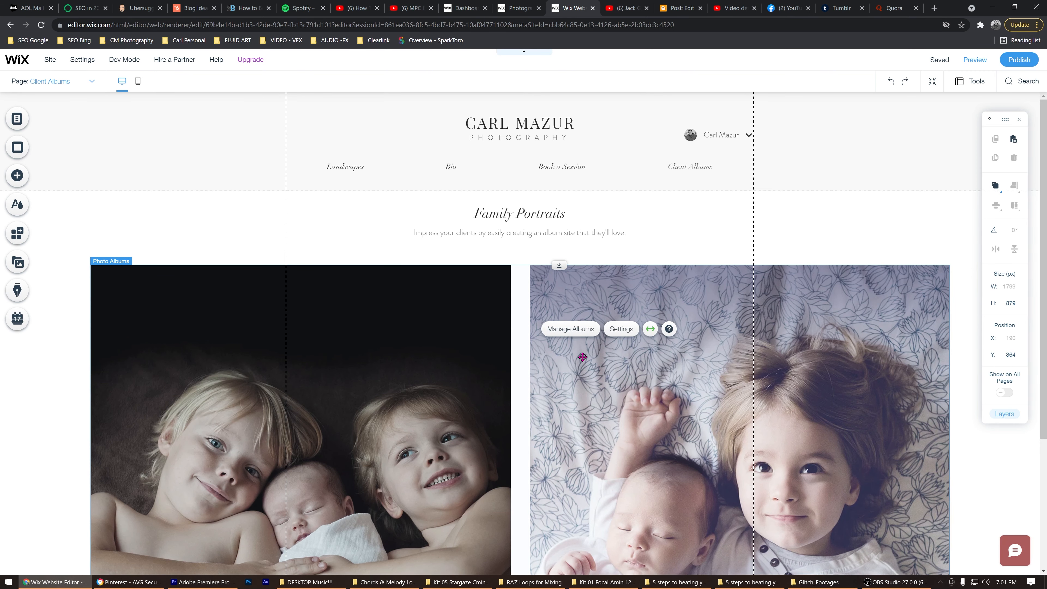
key(Delete)
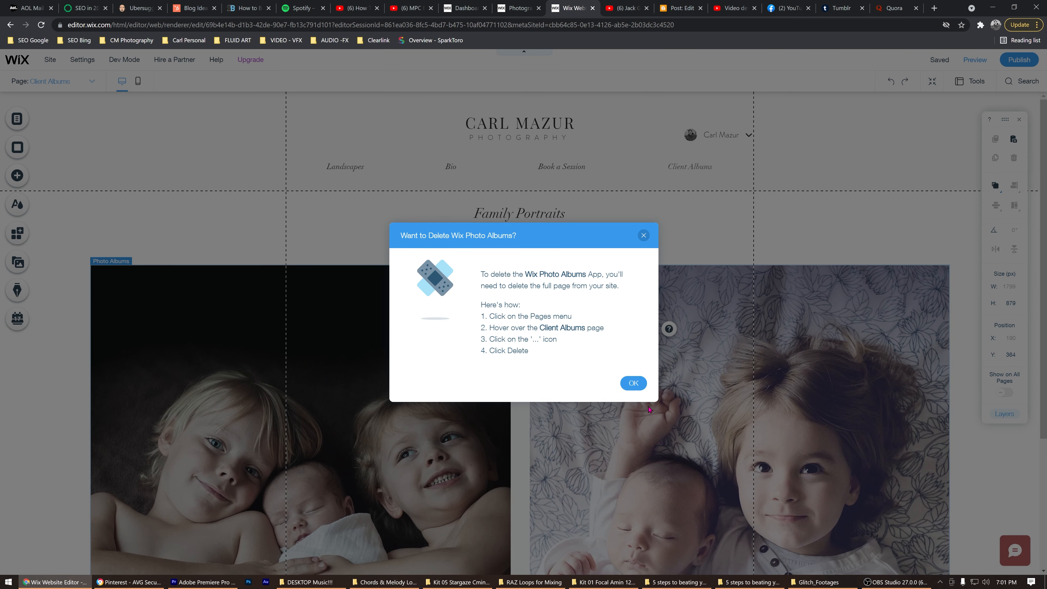
click(633, 383)
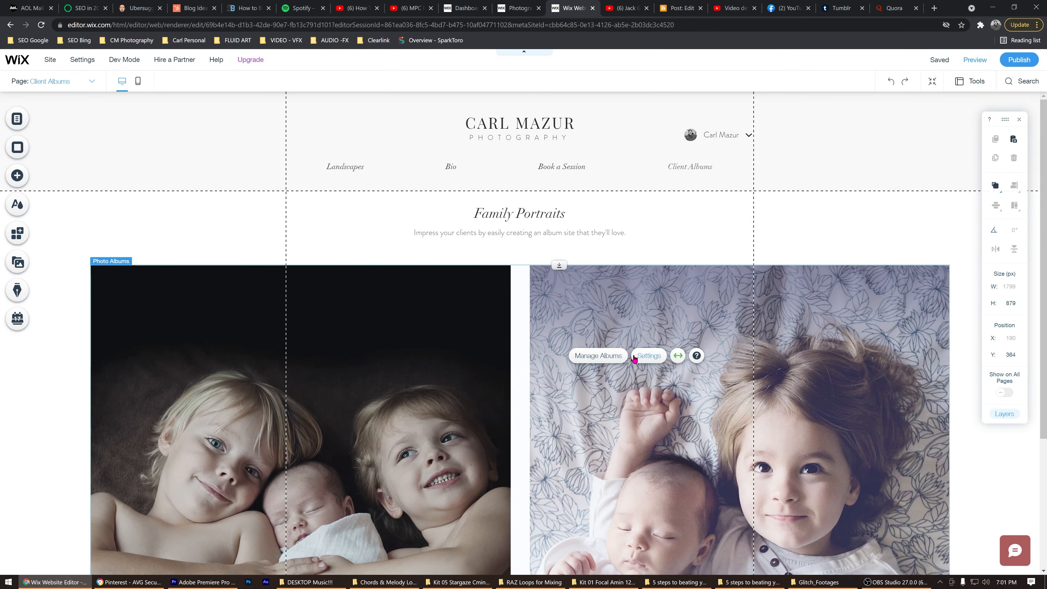
Browse the available gallery elements and add a Slider (arrows) gallery at the lower end of the Family Portraits albums
scroll(573, 359, down, 4)
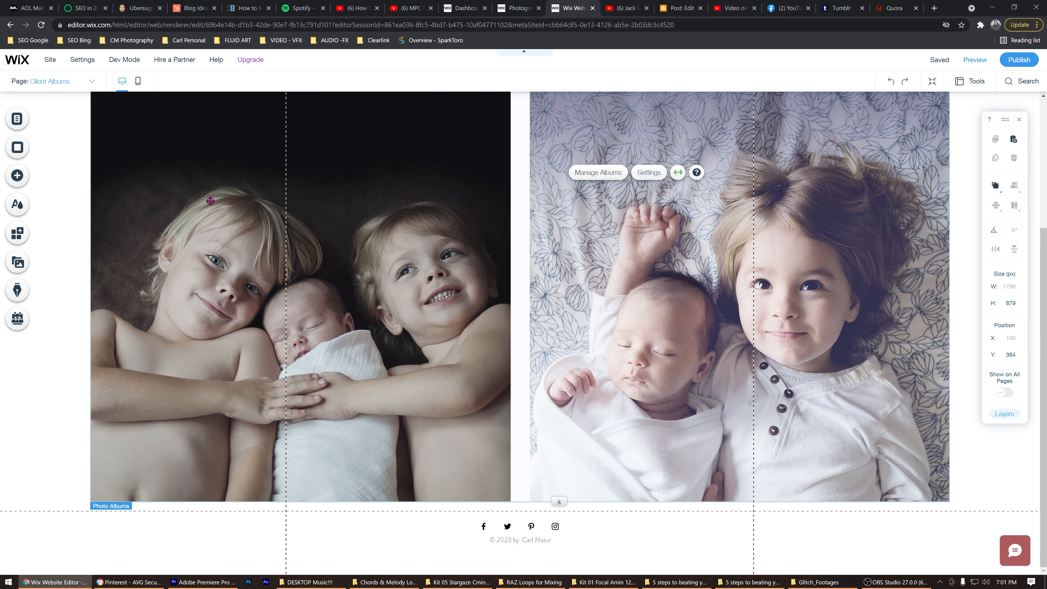
click(21, 177)
click(50, 200)
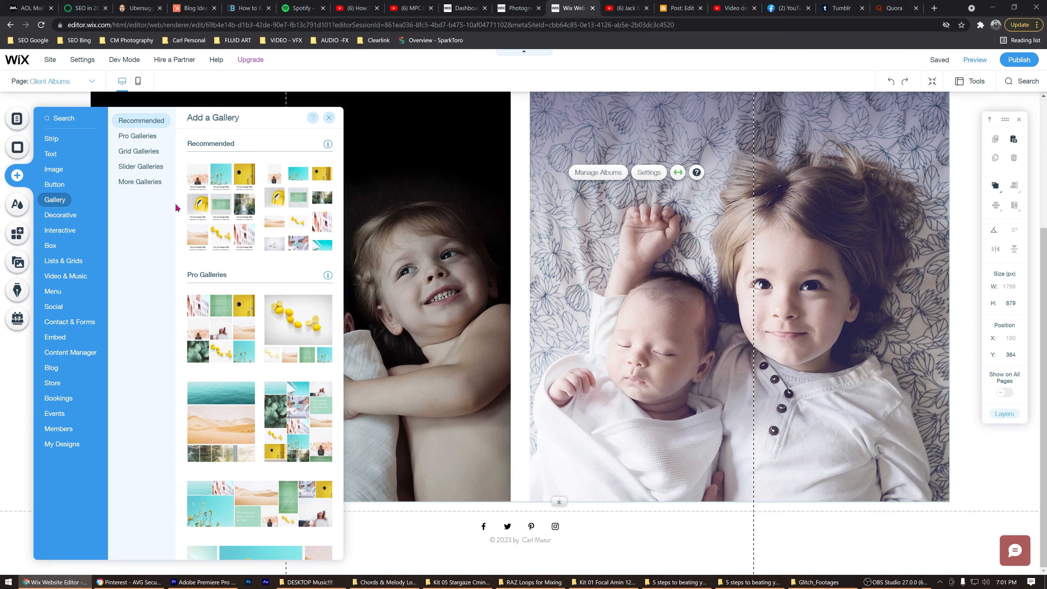
scroll(302, 338, down, 5)
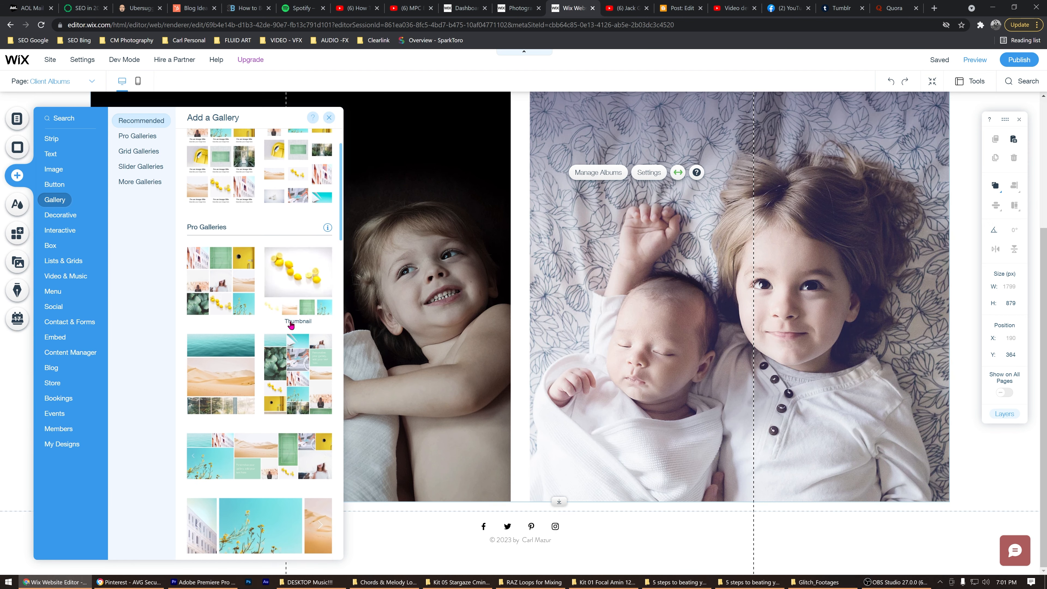
scroll(299, 314, down, 3)
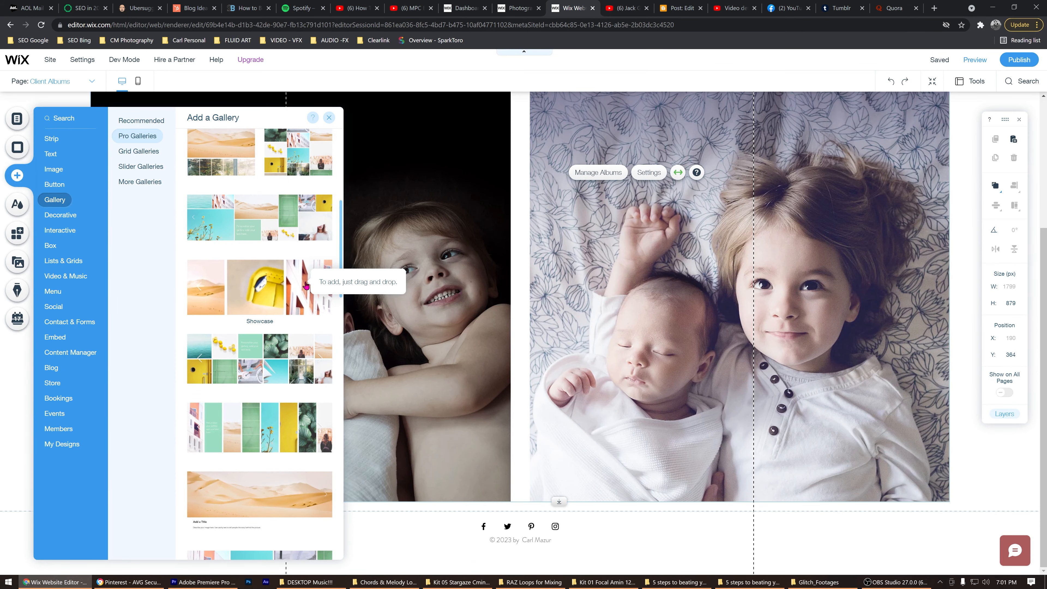
scroll(306, 284, down, 2)
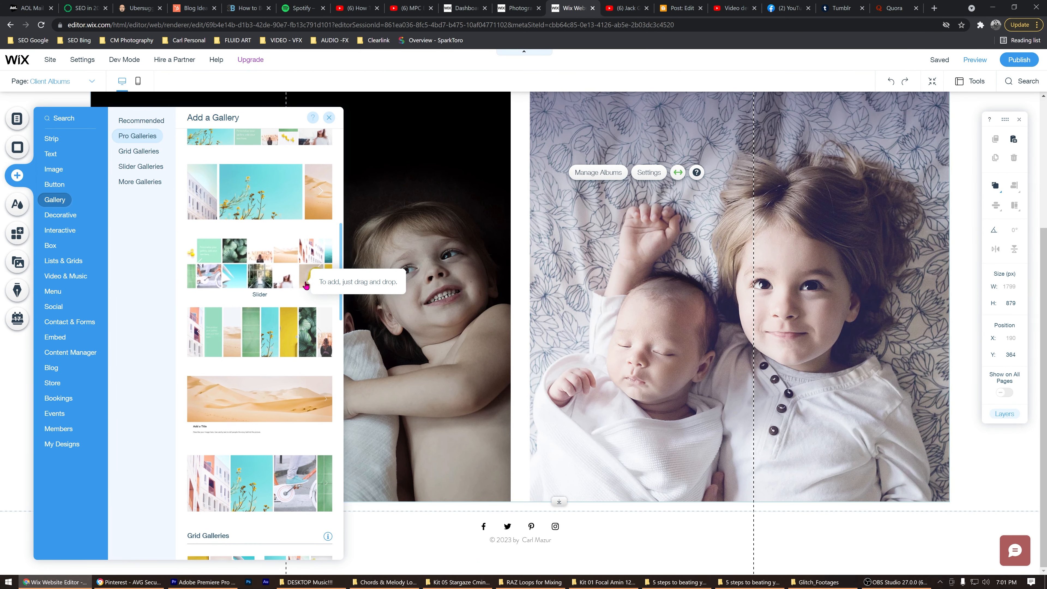
scroll(281, 304, down, 5)
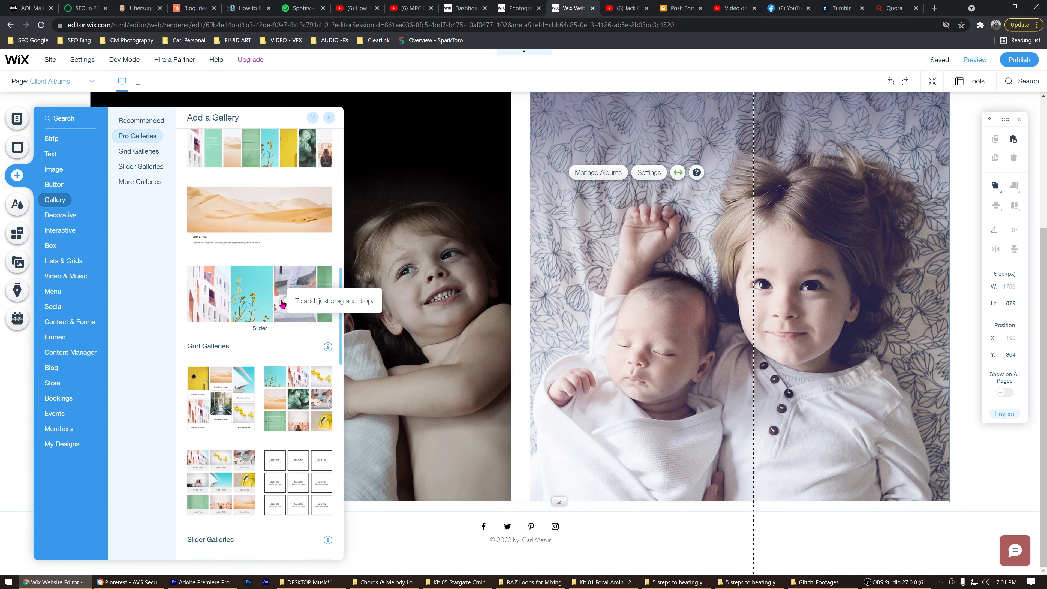
scroll(281, 304, down, 2)
scroll(281, 304, up, 1)
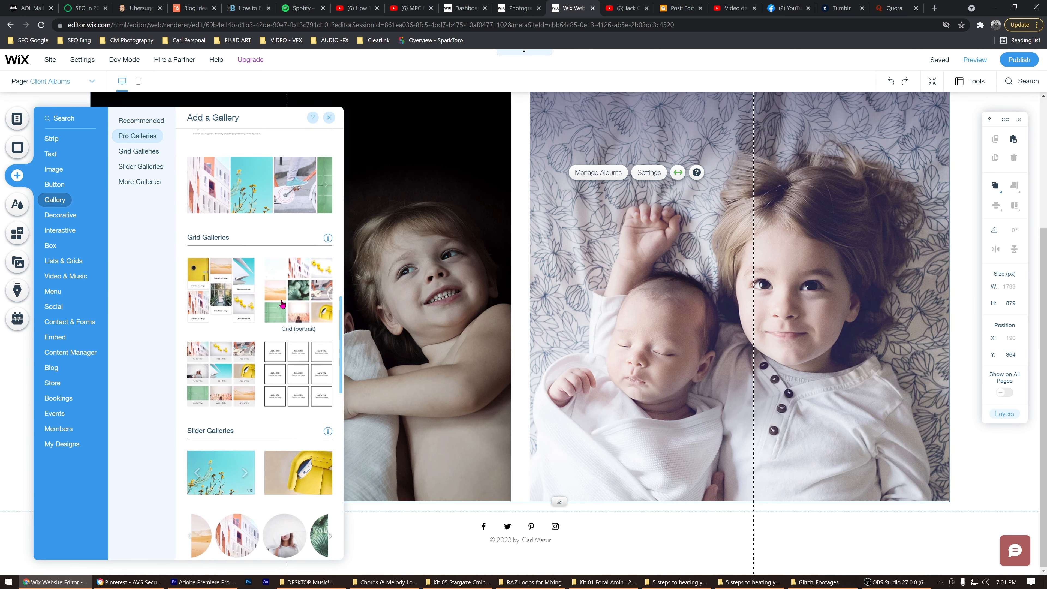
scroll(281, 304, down, 3)
scroll(281, 303, down, 2)
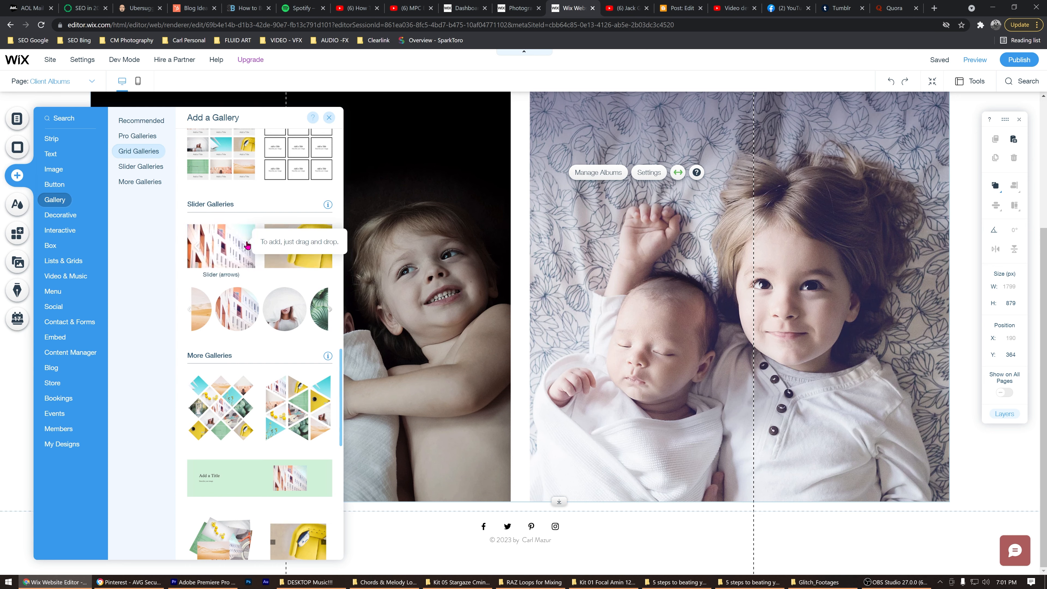
drag(244, 247, 485, 513)
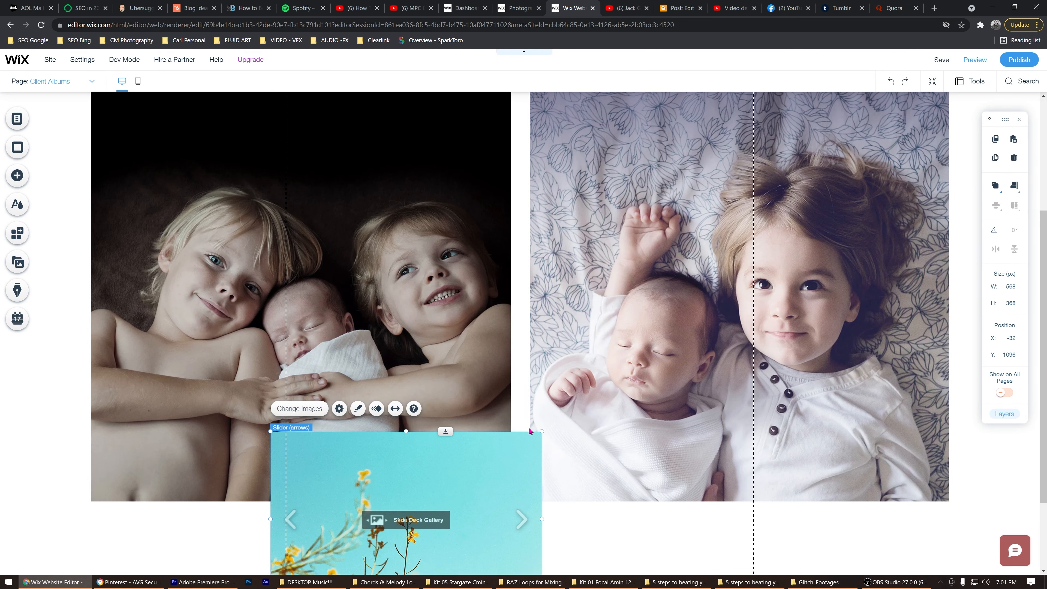
Move the slider gallery down so it sits just below the Photo Albums element, at about Y 1279 px
scroll(577, 437, down, 3)
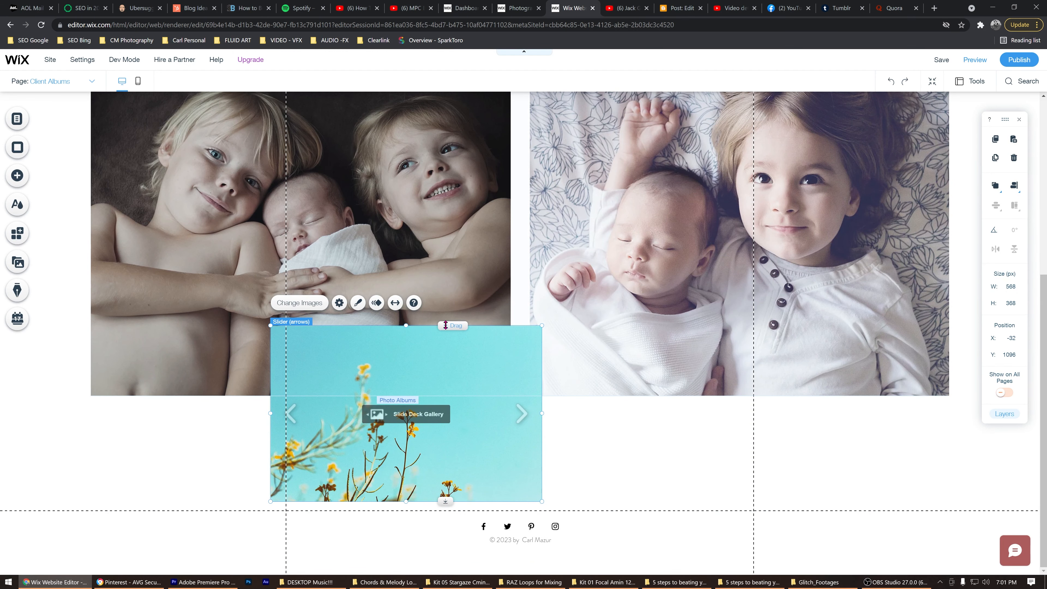
drag(446, 325, 465, 414)
scroll(555, 415, down, 2)
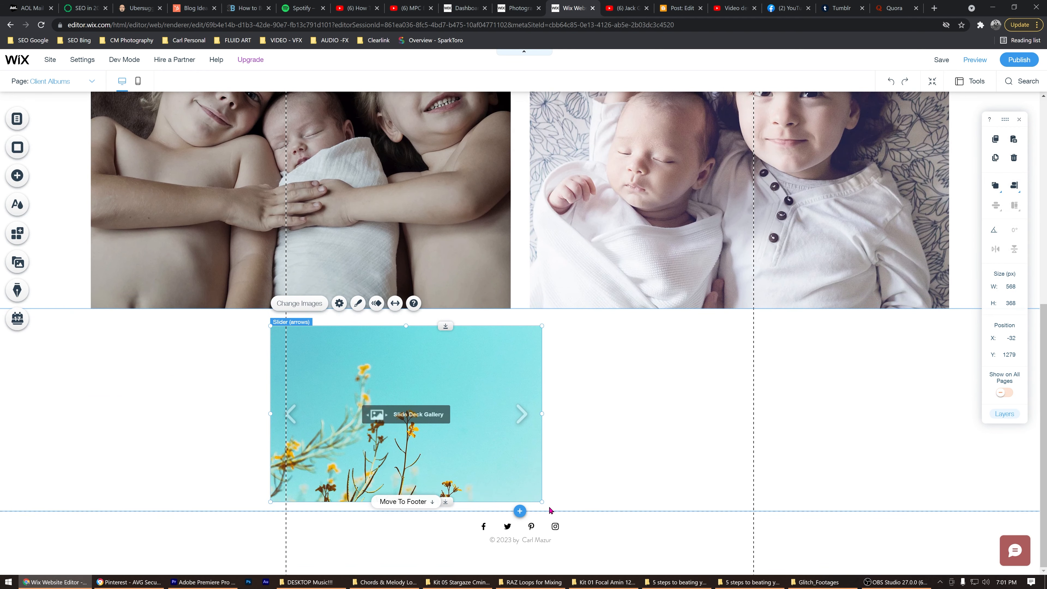
Stretch the slider gallery on both sides to span the full page, about 2179 px wide
drag(541, 412, 939, 454)
drag(942, 414, 1039, 412)
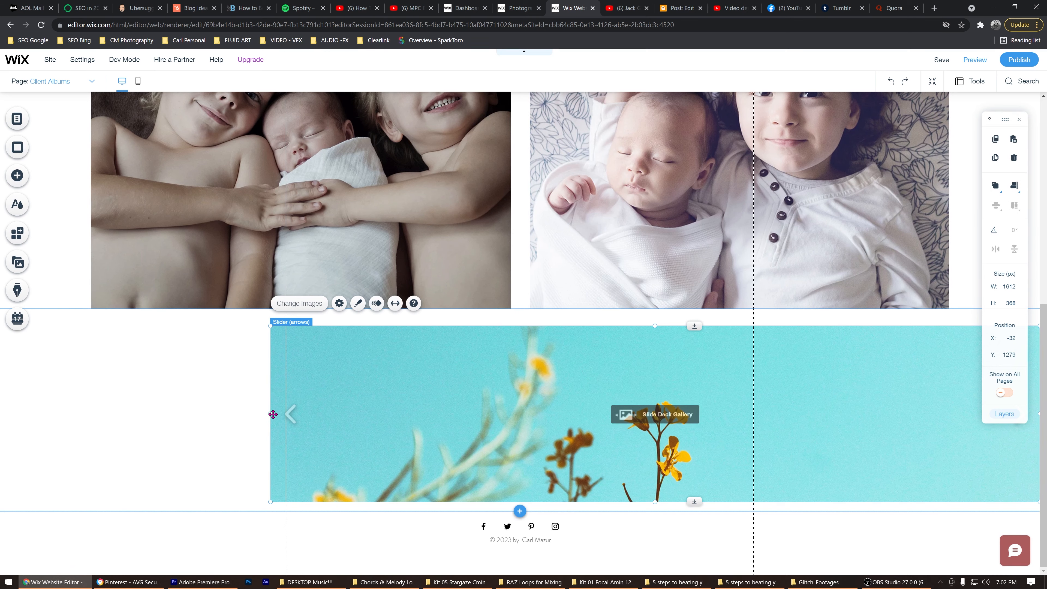
mouse_move(271, 416)
mouse_down()
mouse_move(152, 416)
mouse_move(2, 442)
mouse_up()
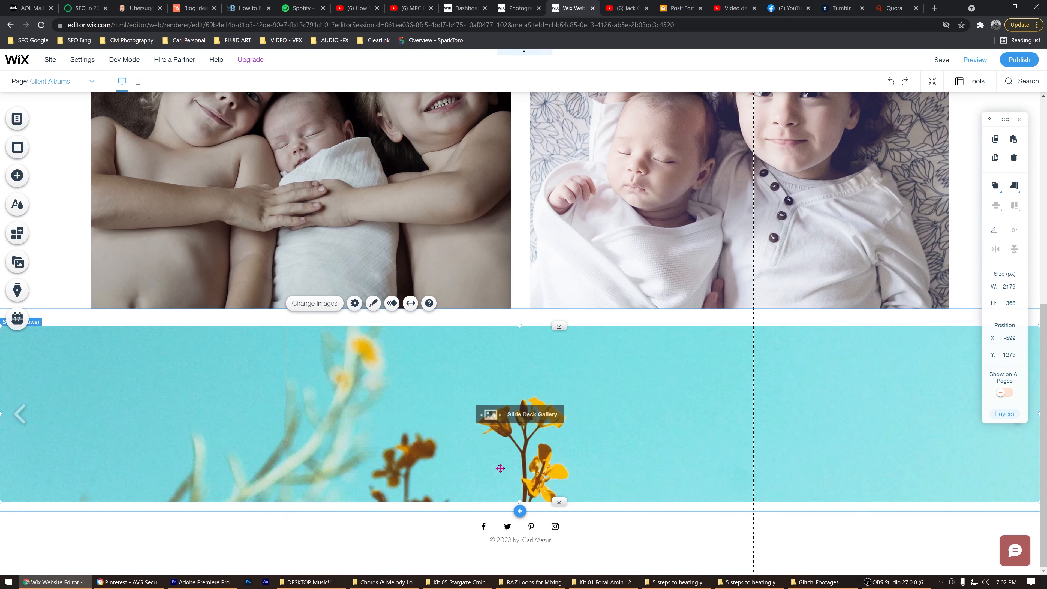
Enlarge the slider gallery to about 852 px high and extend the page height to leave space above the footer
drag(519, 501, 515, 574)
scroll(554, 497, down, 2)
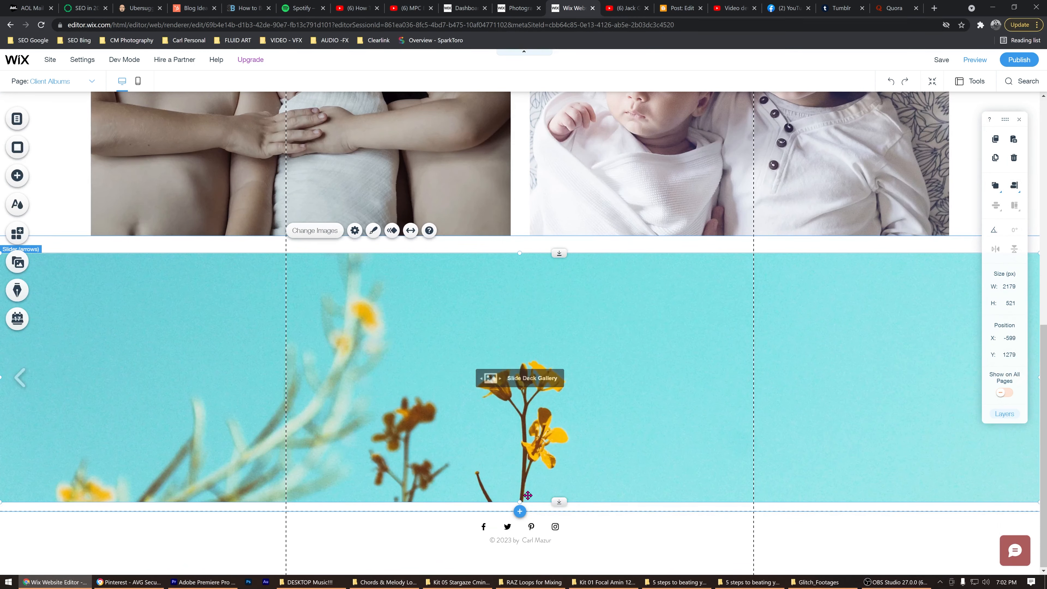
drag(519, 500, 521, 574)
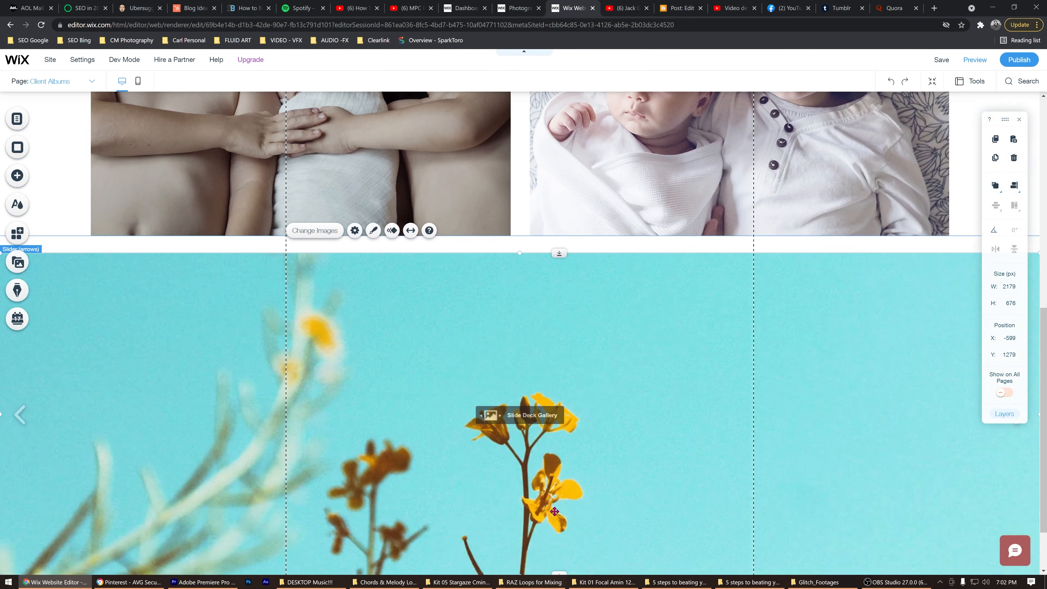
scroll(575, 469, down, 2)
scroll(574, 469, down, 1)
drag(517, 500, 522, 572)
scroll(603, 470, down, 3)
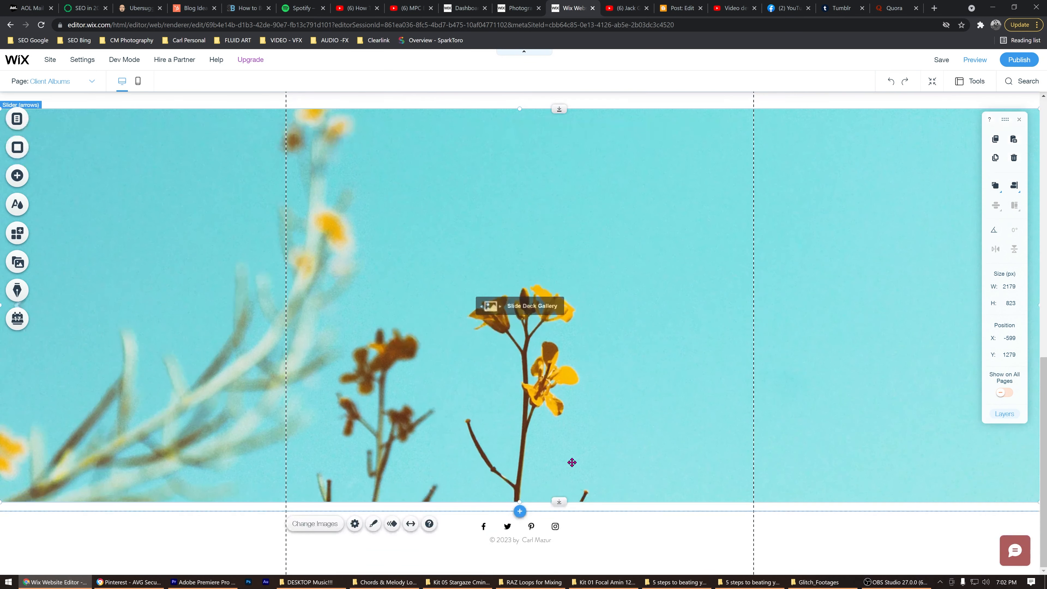
drag(519, 503, 522, 516)
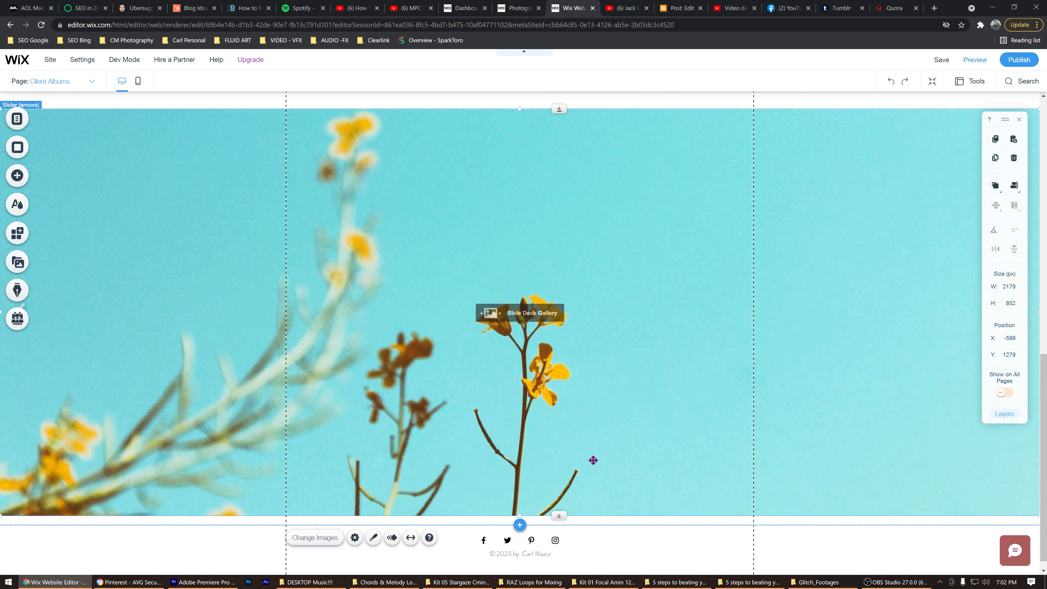
click(593, 537)
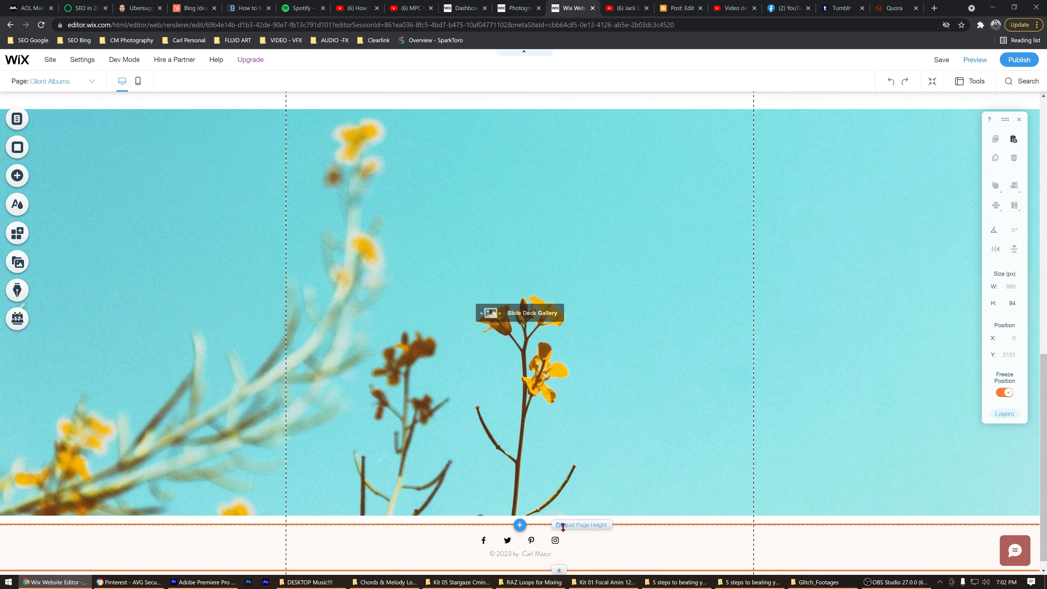
drag(562, 526, 569, 569)
Open the slider gallery's image organizer and review its sample images and the settings for adding new images
click(633, 471)
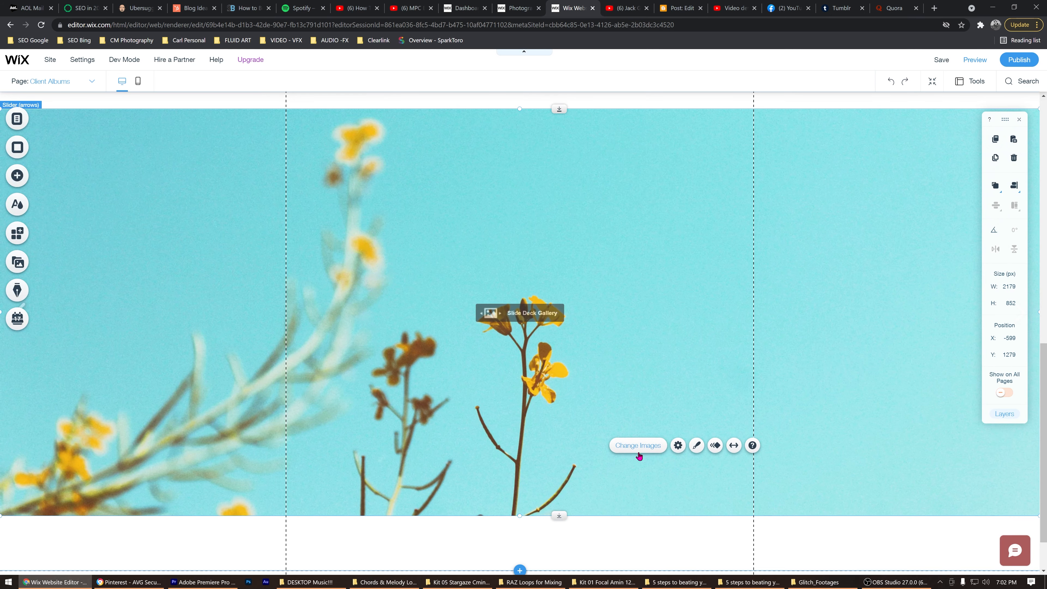
click(638, 446)
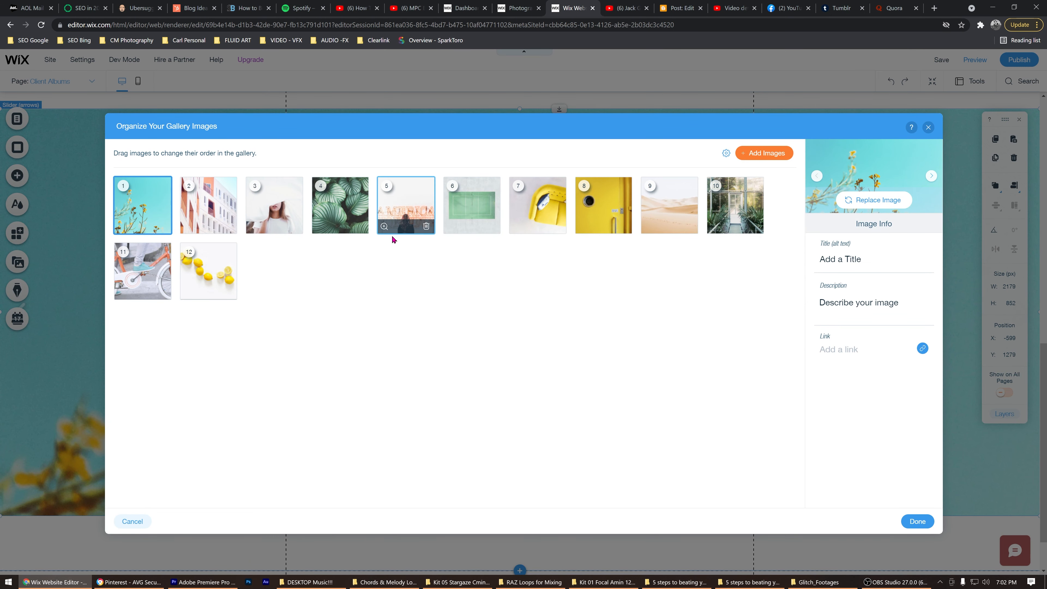
click(214, 270)
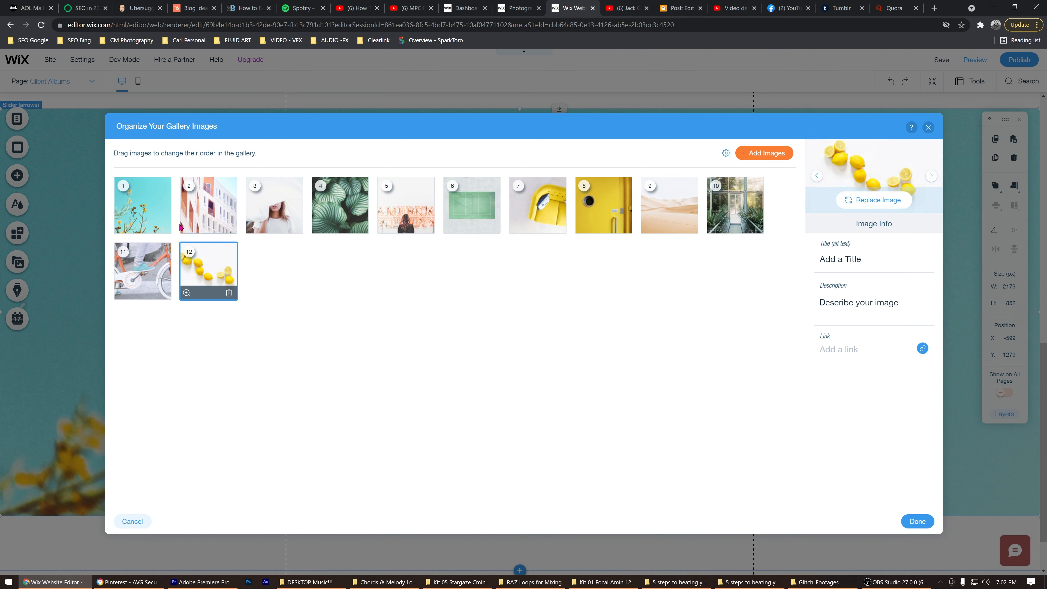
click(160, 201)
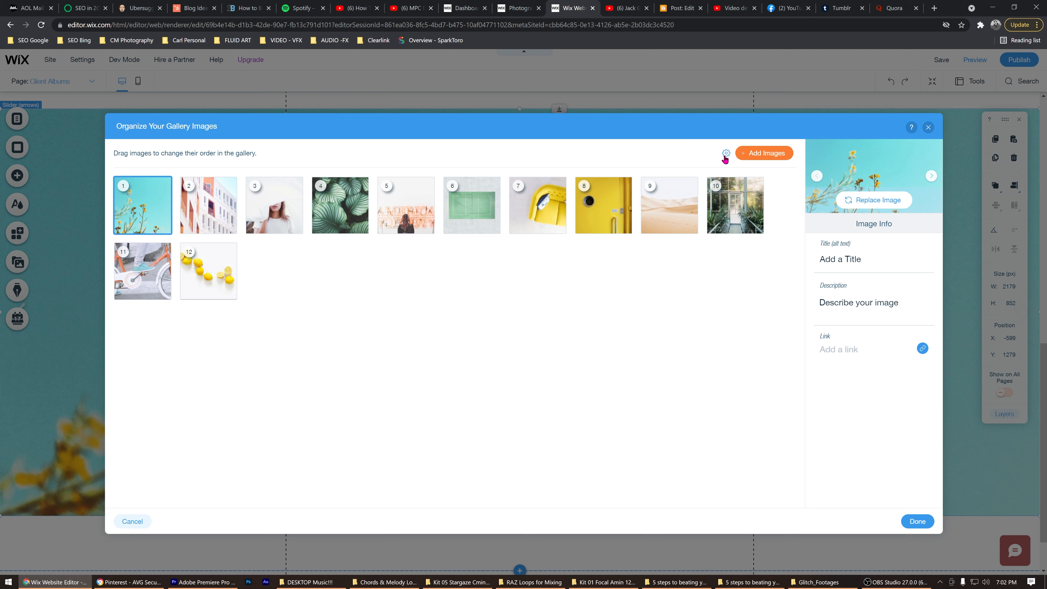
click(725, 155)
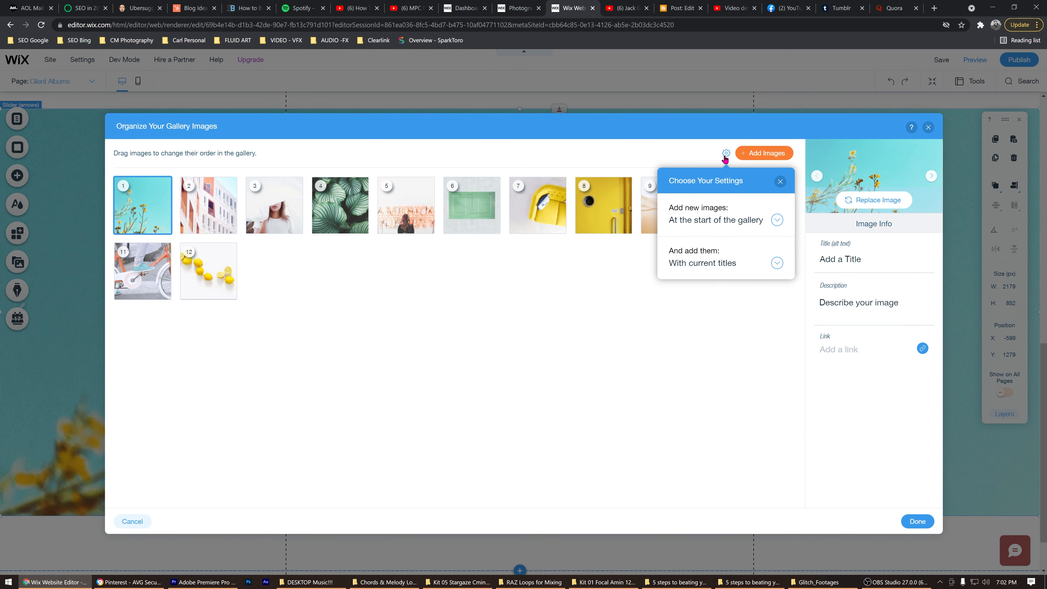
click(555, 283)
Remove all the sample images from the slider gallery, working from the last one back to the first
click(228, 291)
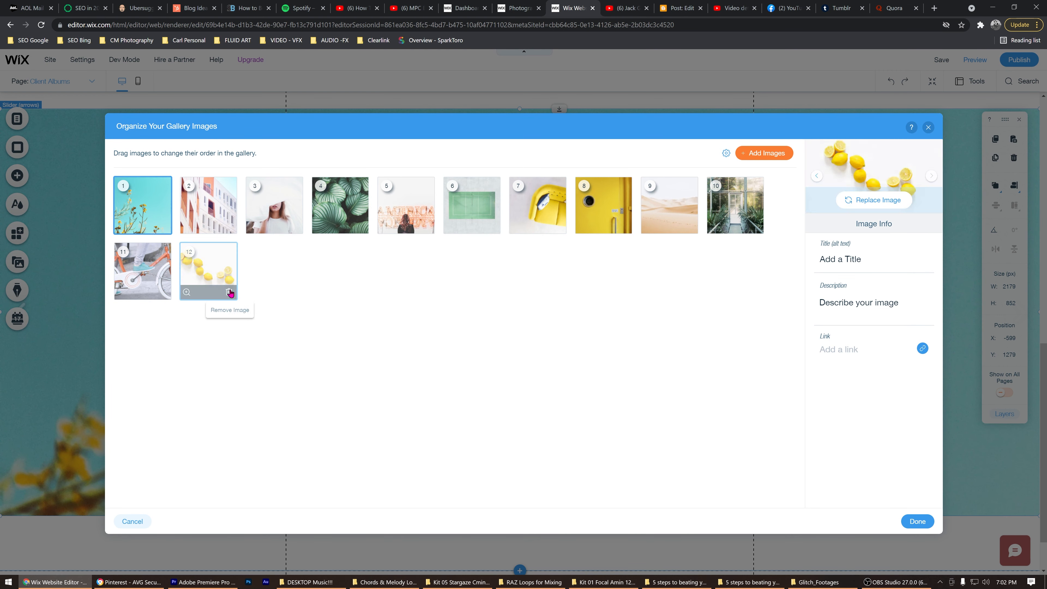
click(163, 292)
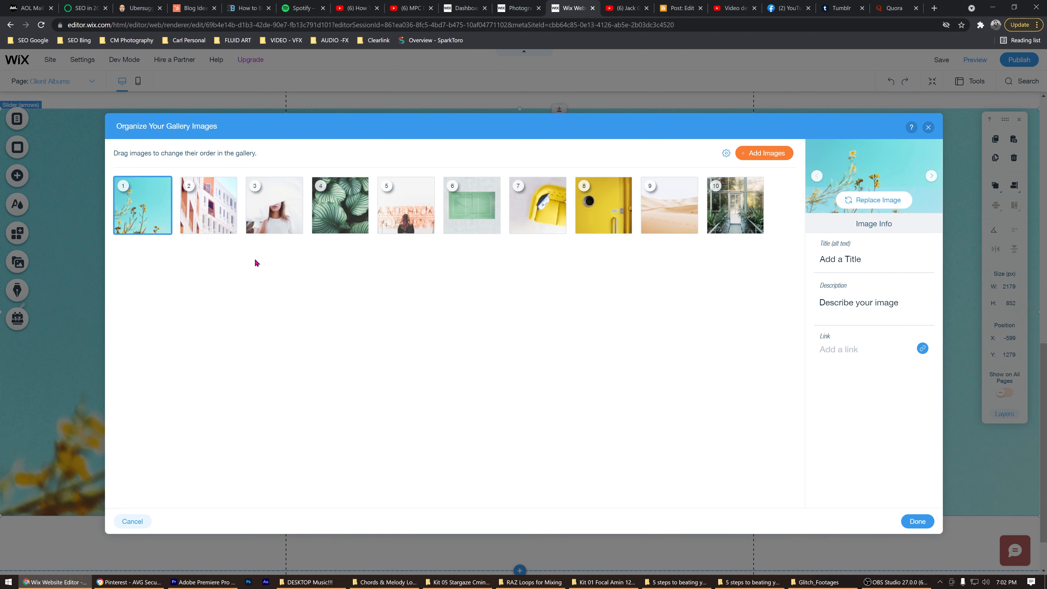
click(755, 226)
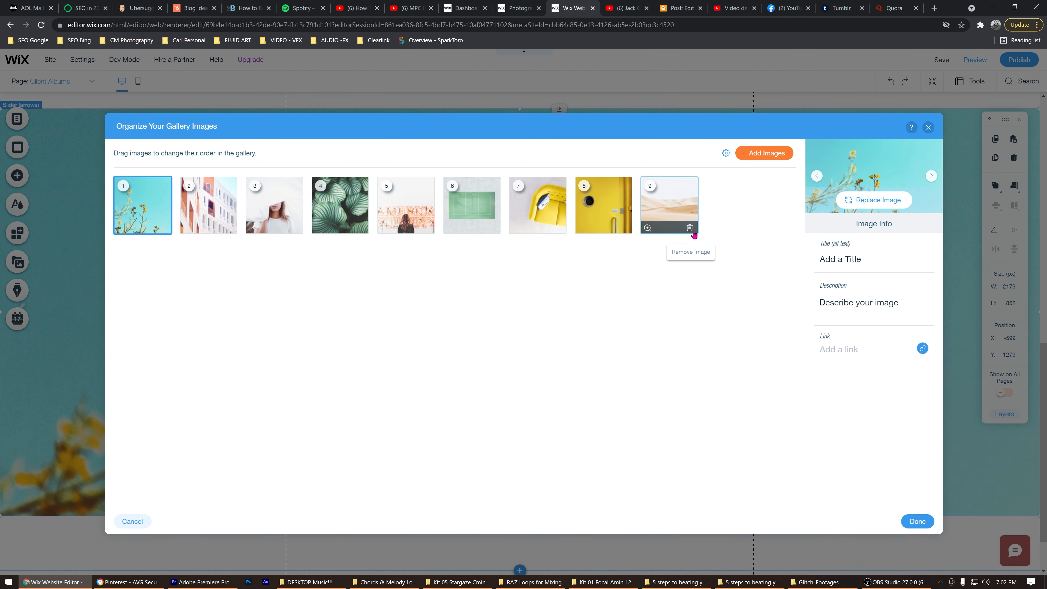
click(690, 227)
click(624, 232)
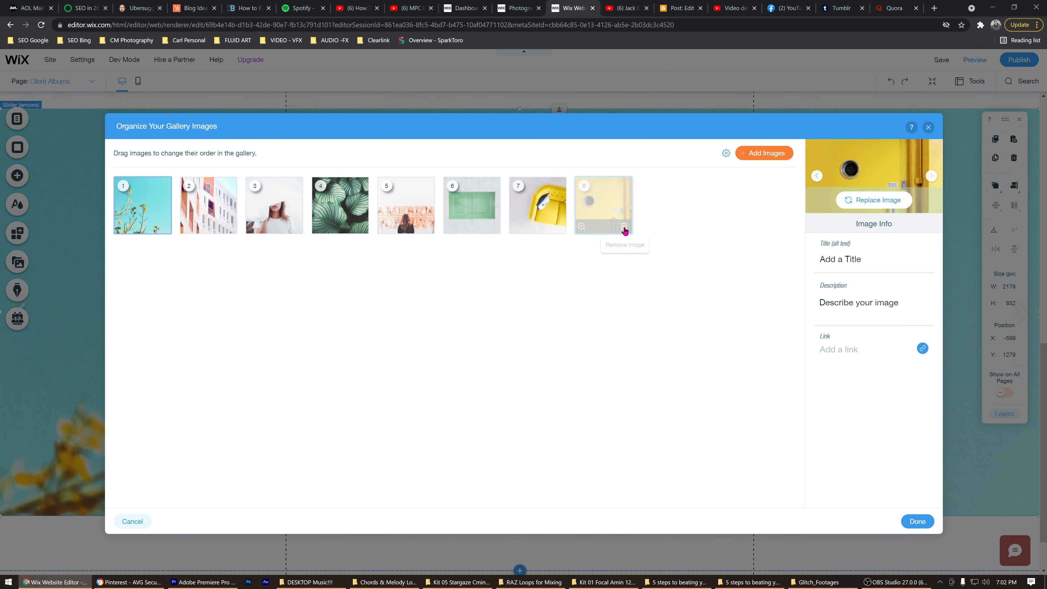
click(559, 230)
click(494, 228)
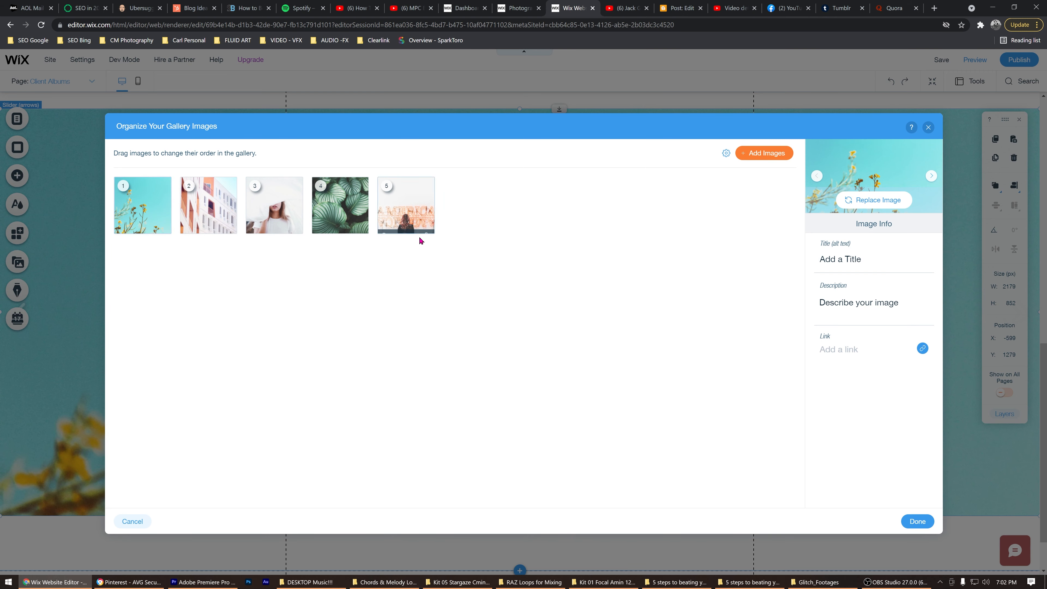
click(427, 228)
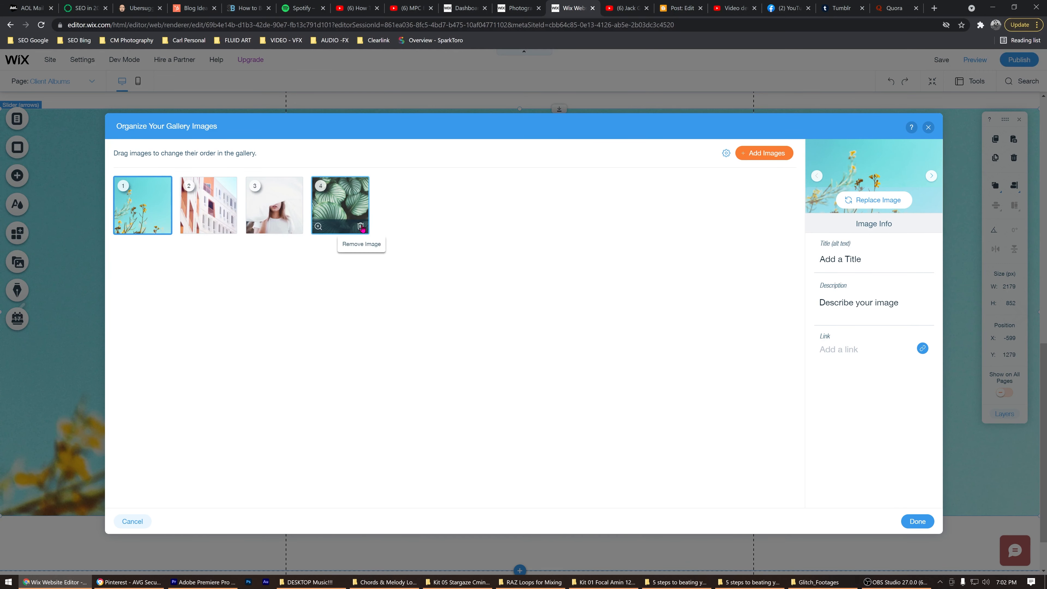
click(360, 227)
click(294, 227)
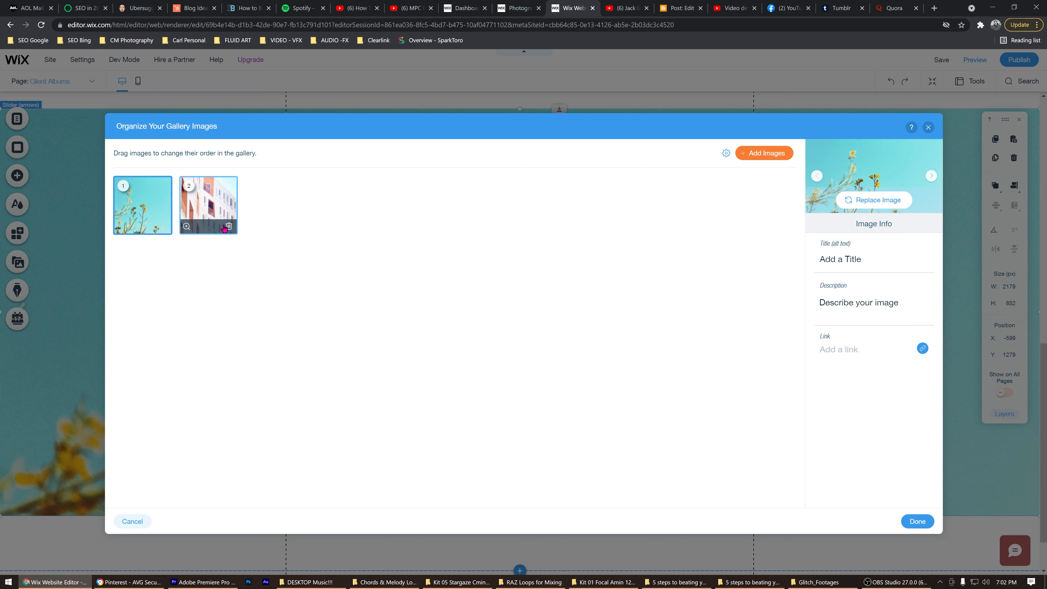
click(229, 228)
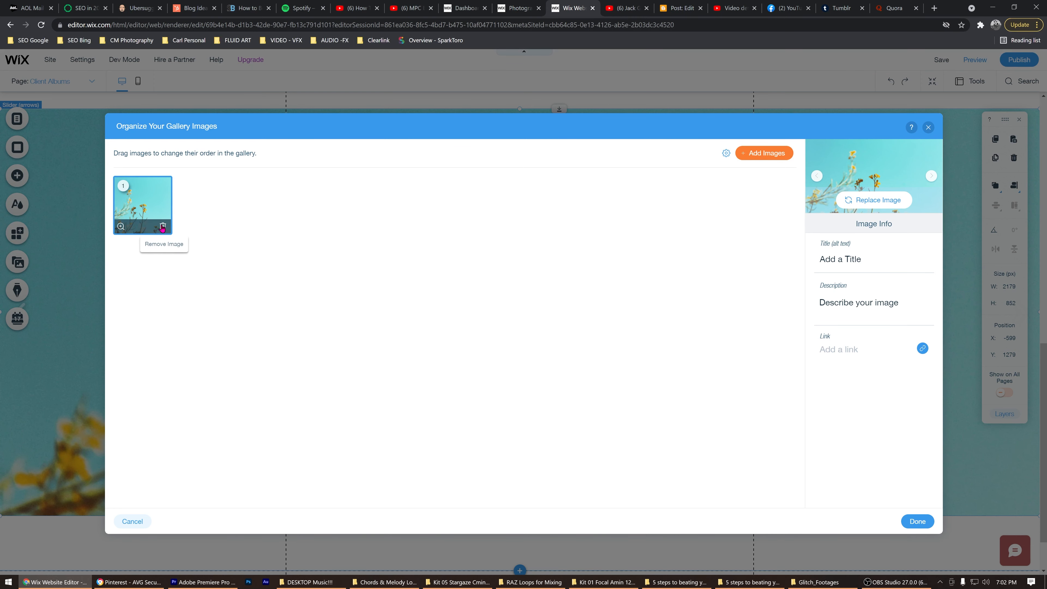
click(162, 226)
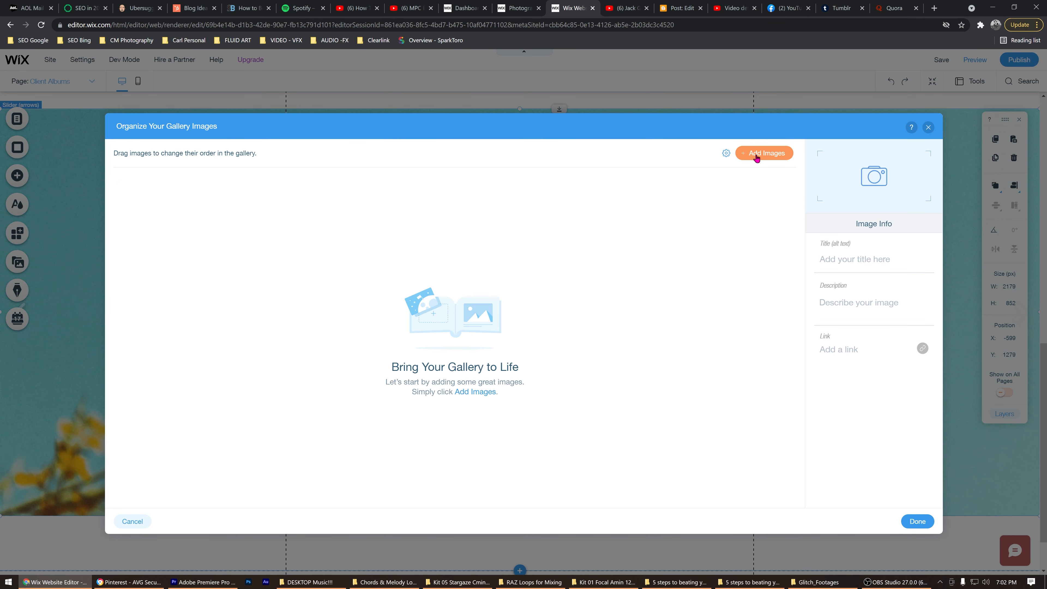
Add the site's uploaded landscape photos from RAZ_7272-ff.jpg through DSC_1962-ff.jpg to the slider gallery and apply the new image set
click(756, 158)
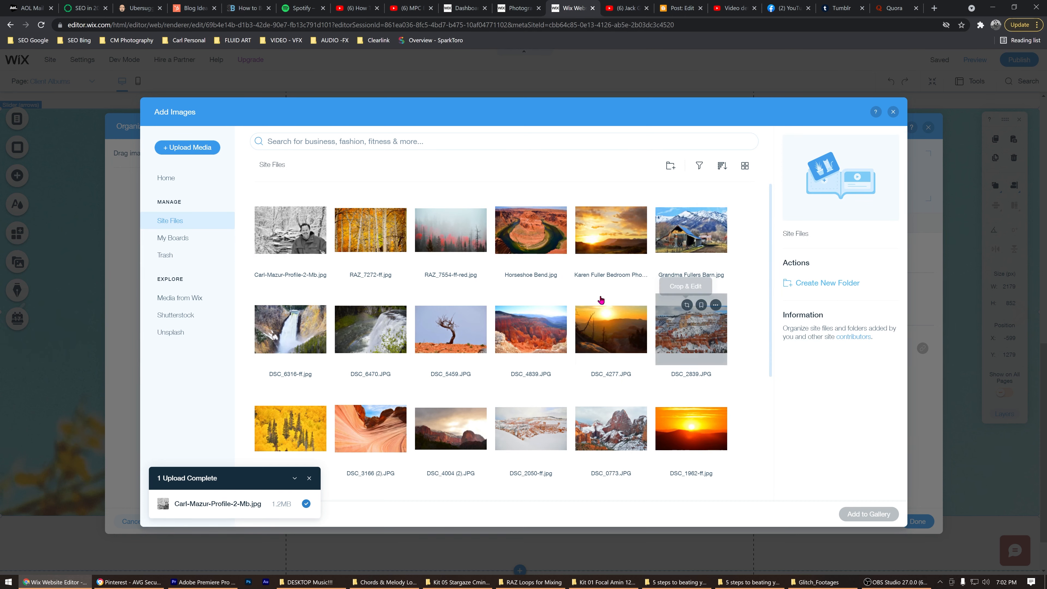
click(368, 235)
scroll(610, 326, down, 5)
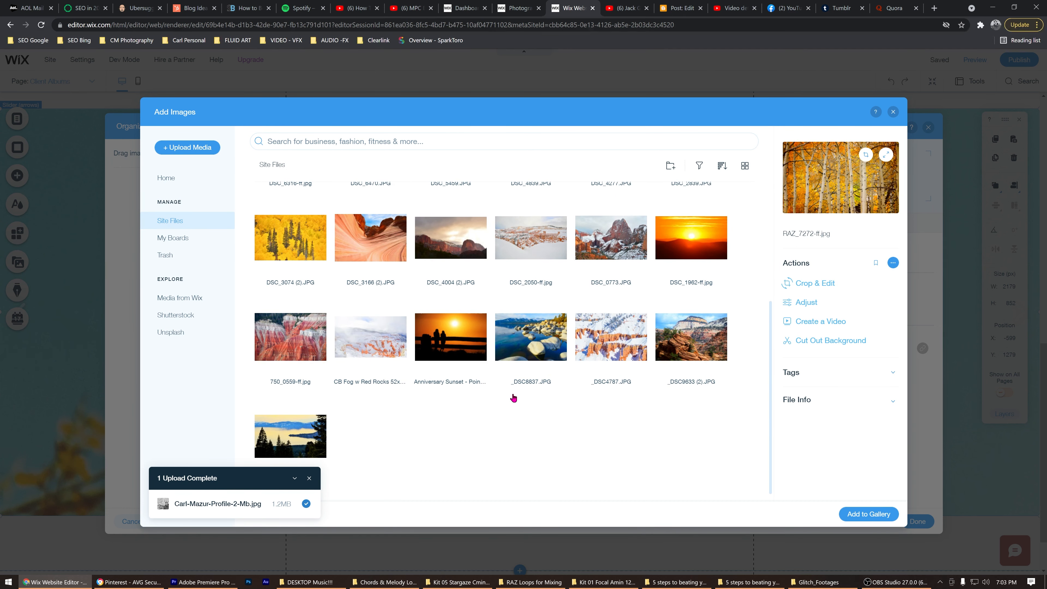
scroll(696, 342, up, 2)
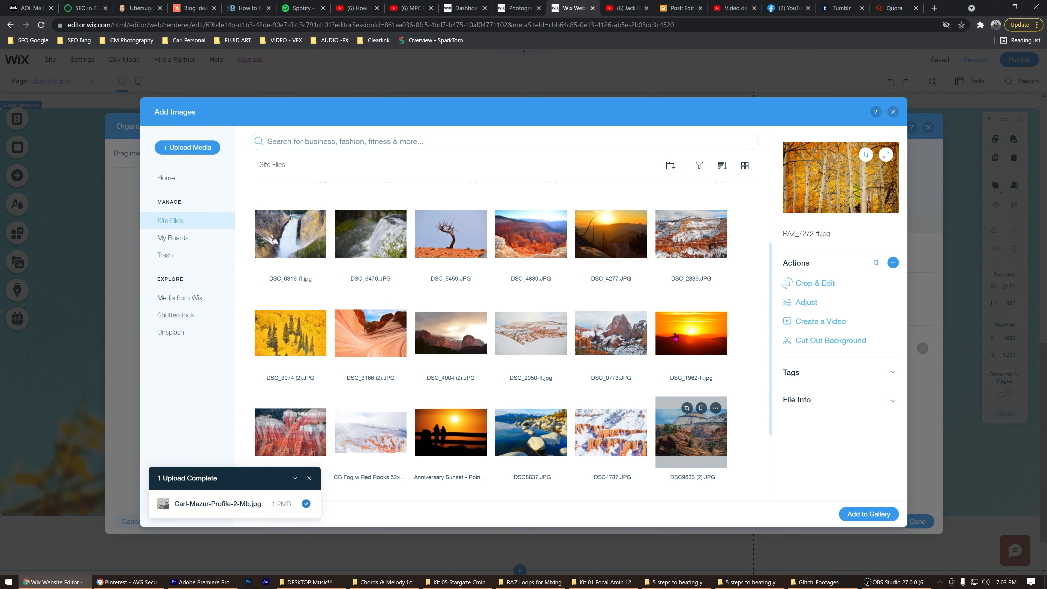
shift+click(694, 338)
click(871, 514)
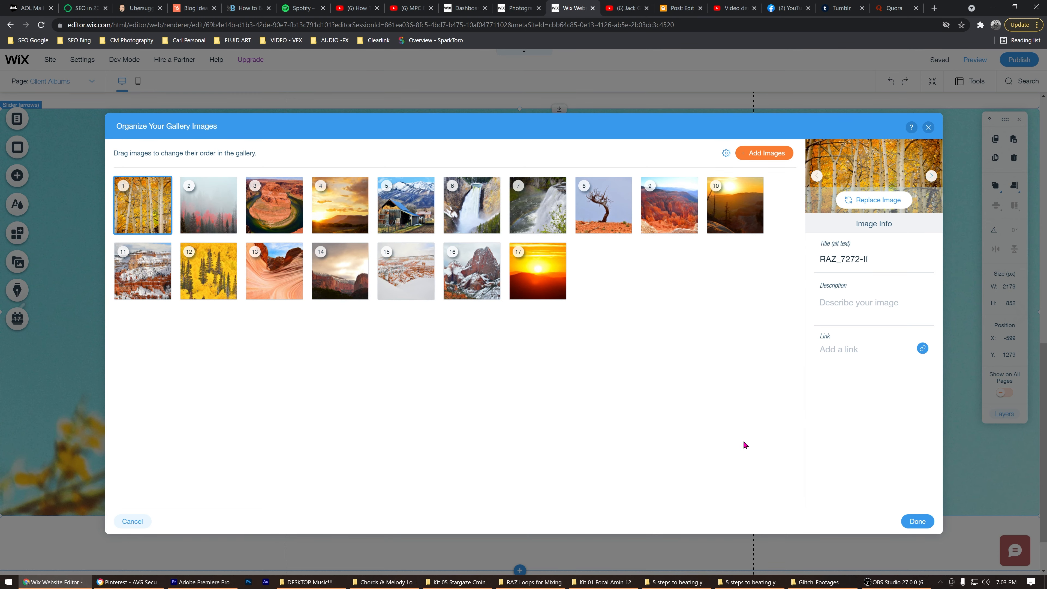
click(917, 522)
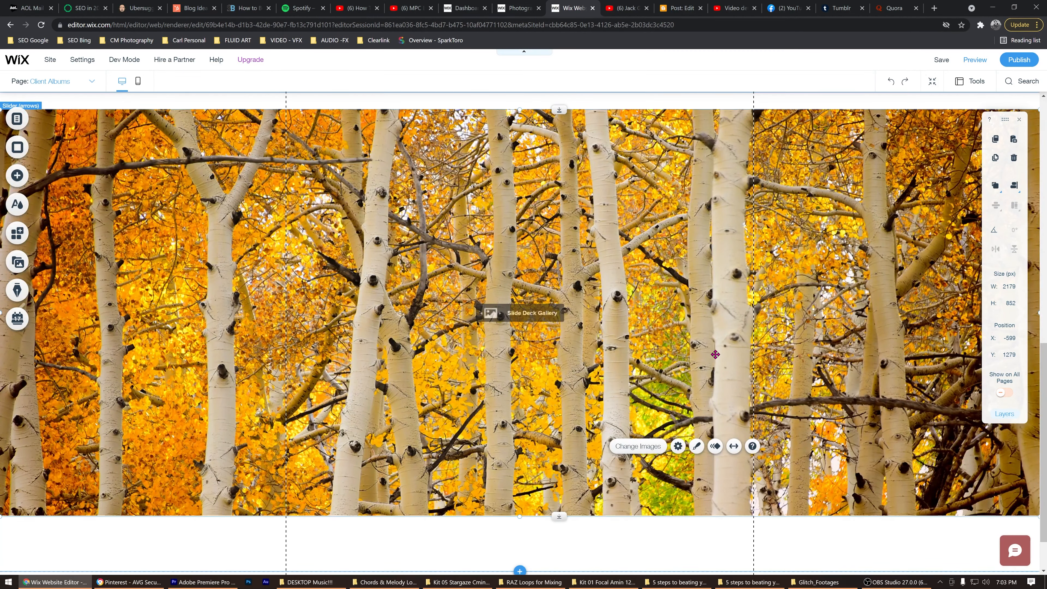
Open album management for the Photo Albums section under Family Portraits and filter the albums by Drafts
scroll(715, 354, up, 10)
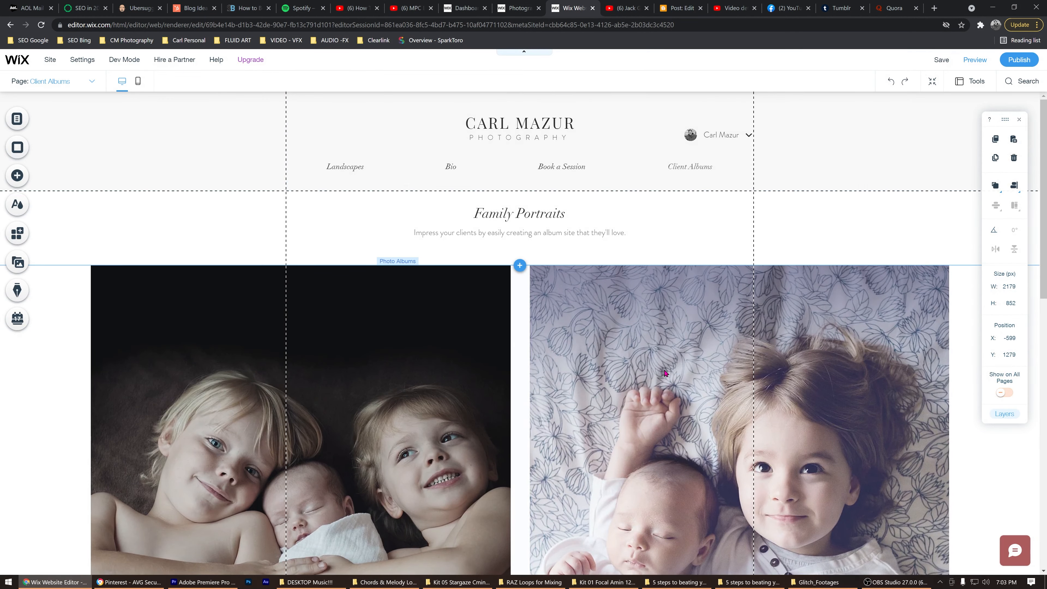
click(602, 347)
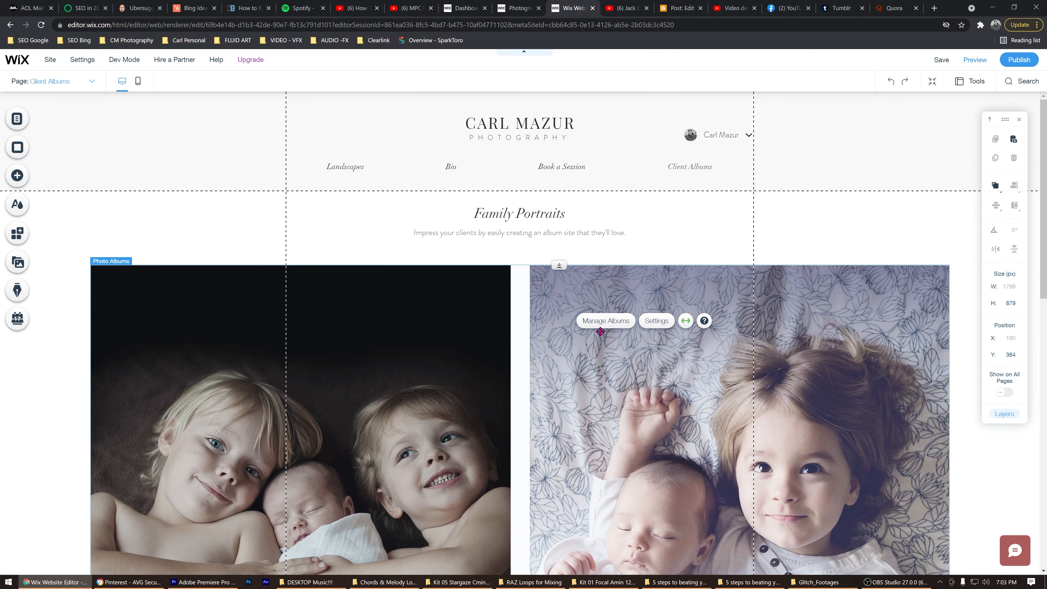
click(622, 323)
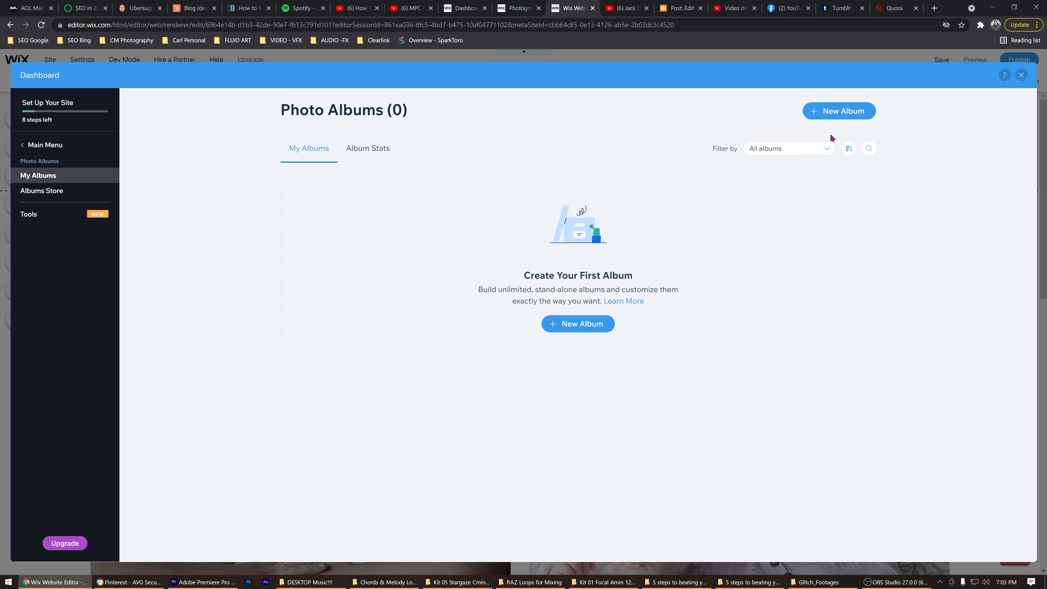
click(827, 152)
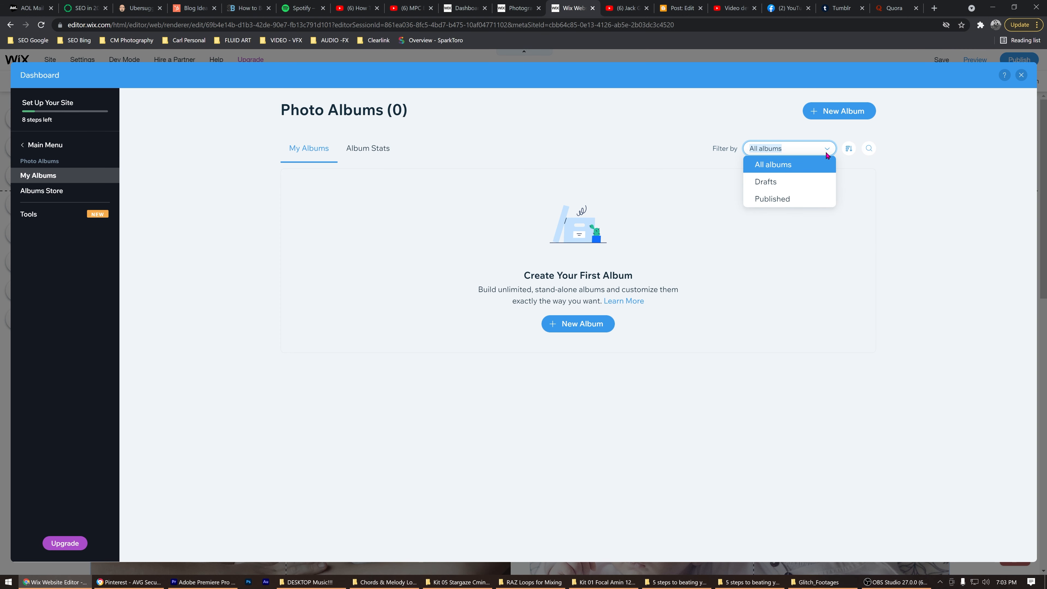
click(824, 182)
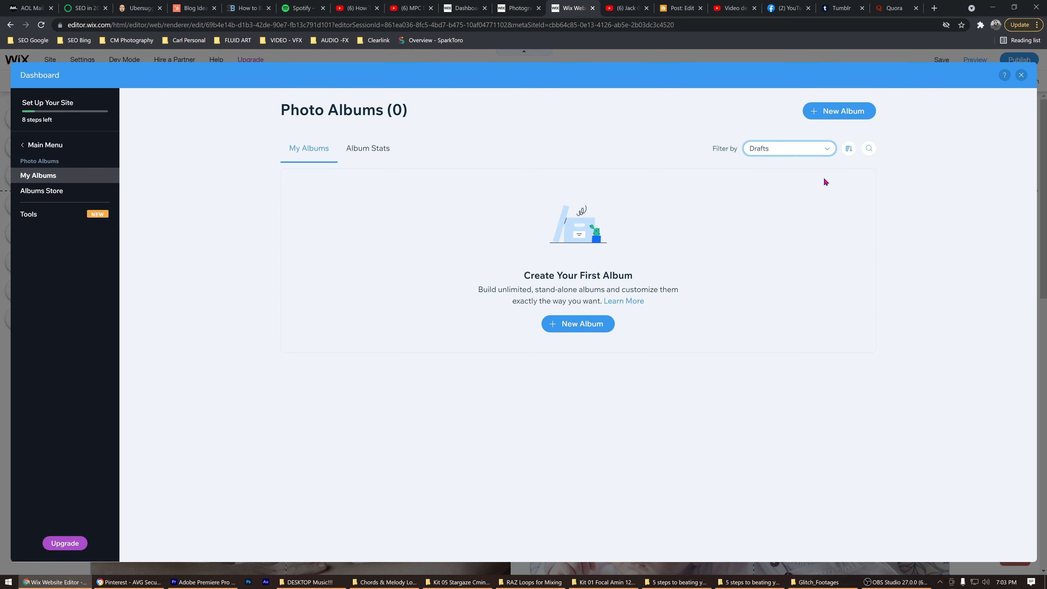
Start a new photo album with the Classic cover style and the Masonry photo layout
click(839, 117)
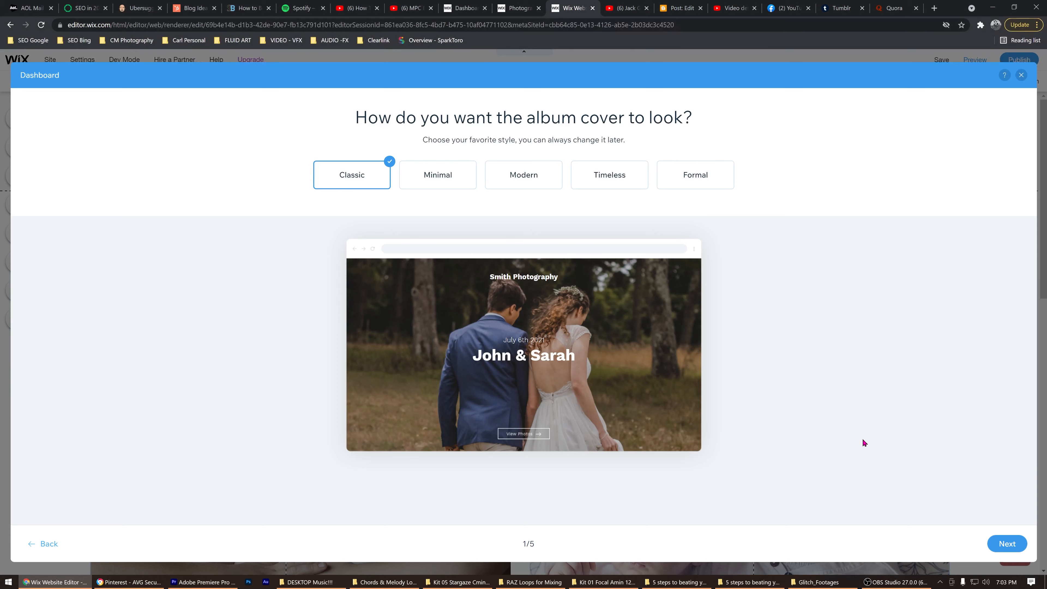
click(1005, 545)
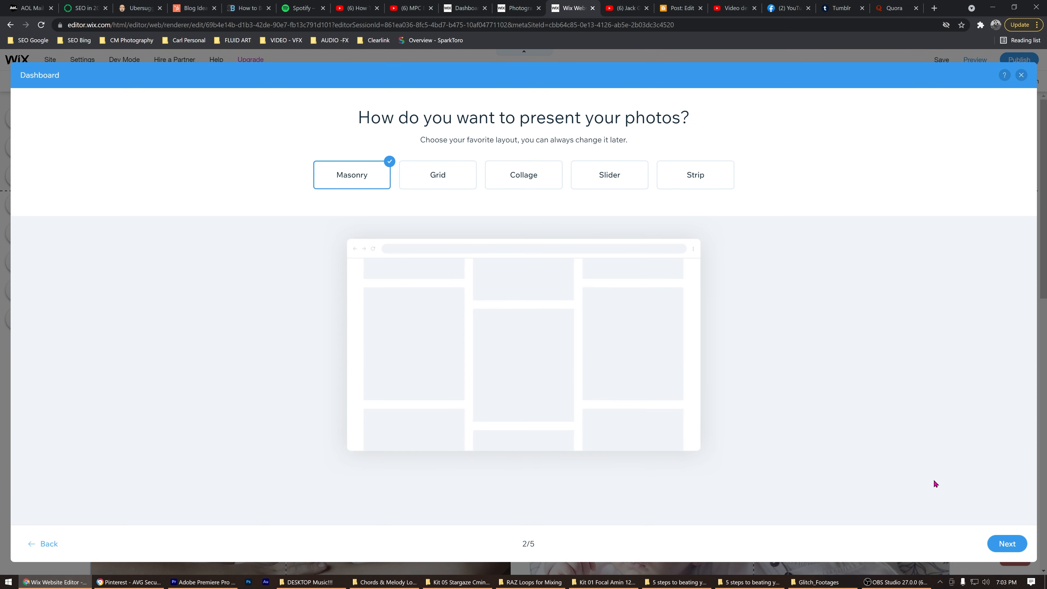
click(1009, 547)
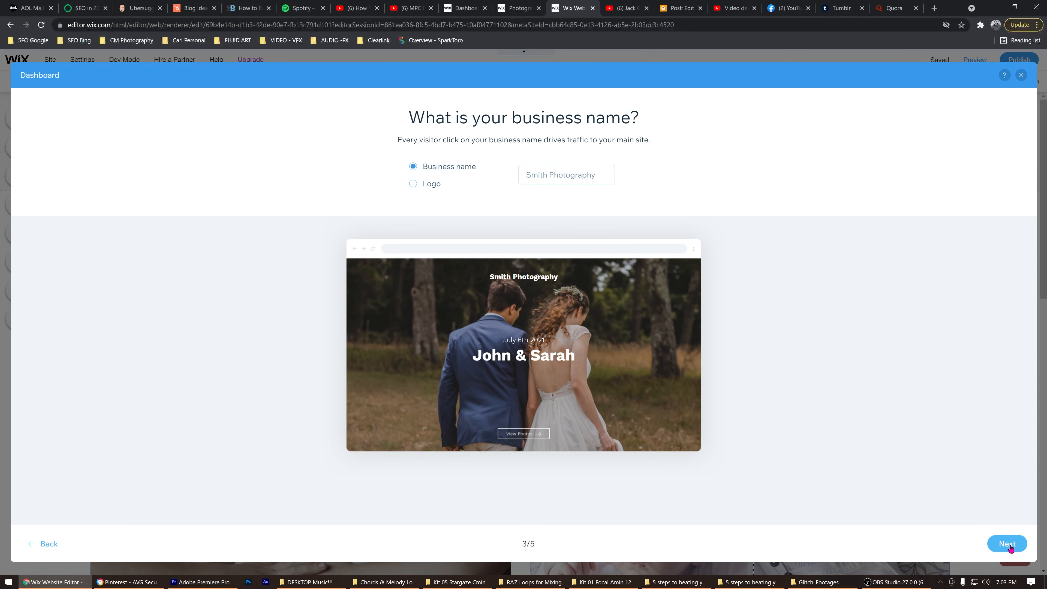
Enter the photographer's business name for the album cover and name the album Landscapes
click(543, 174)
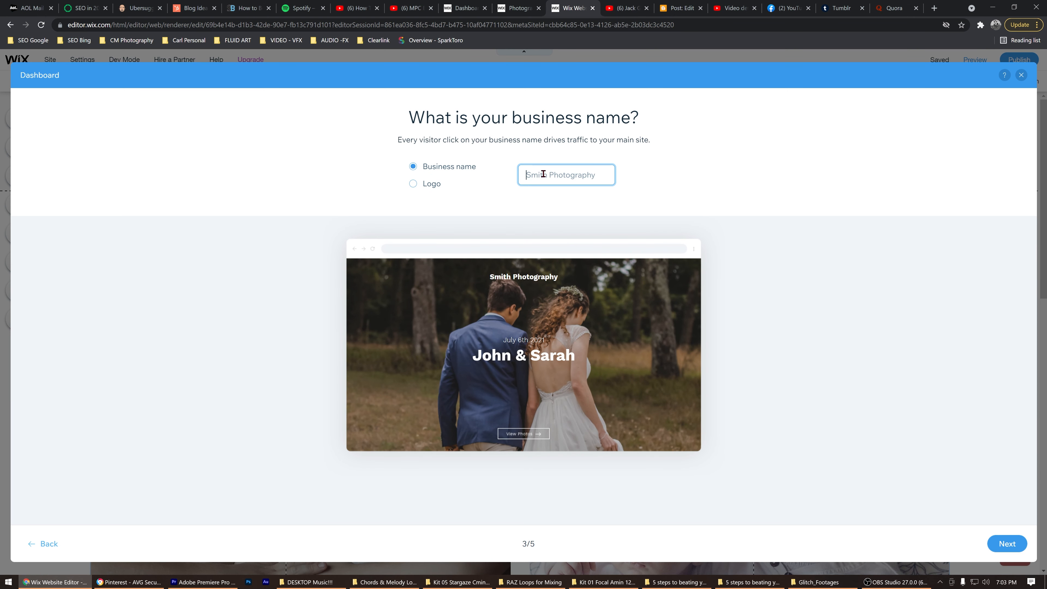
text(Carl Mazur Photography)
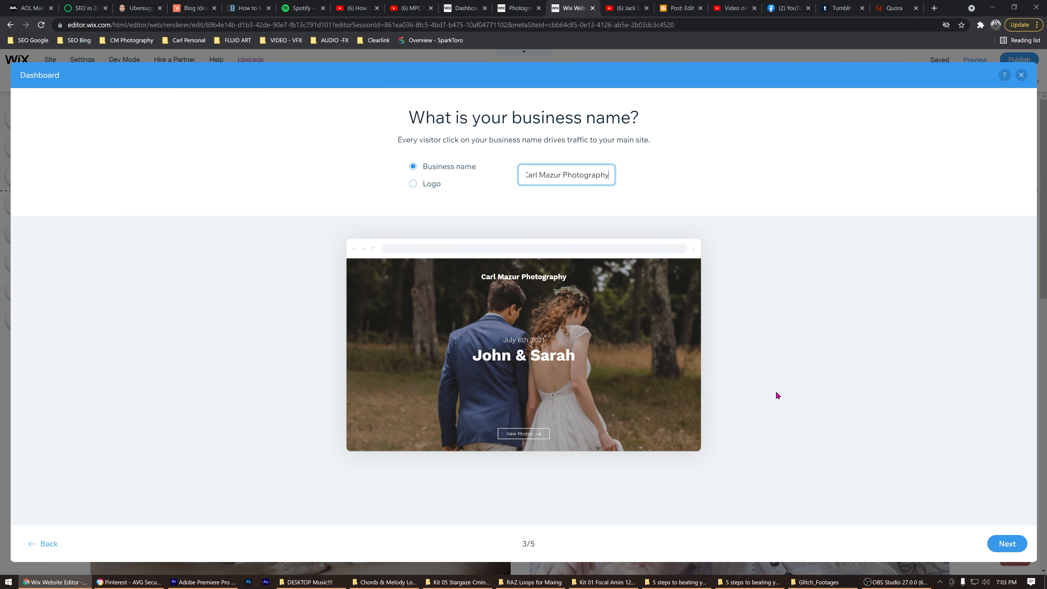
click(1007, 544)
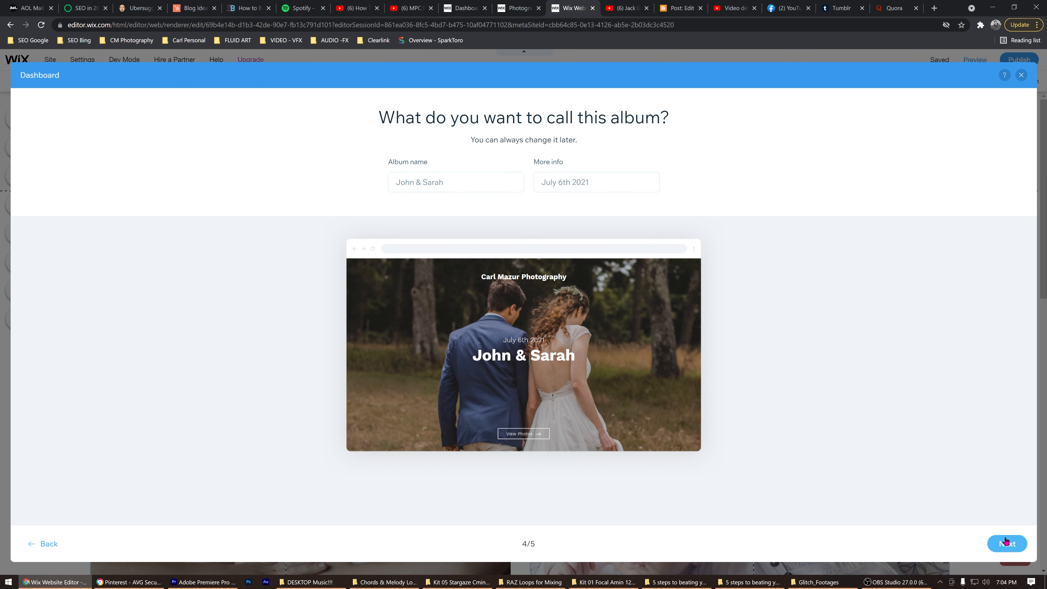
click(449, 183)
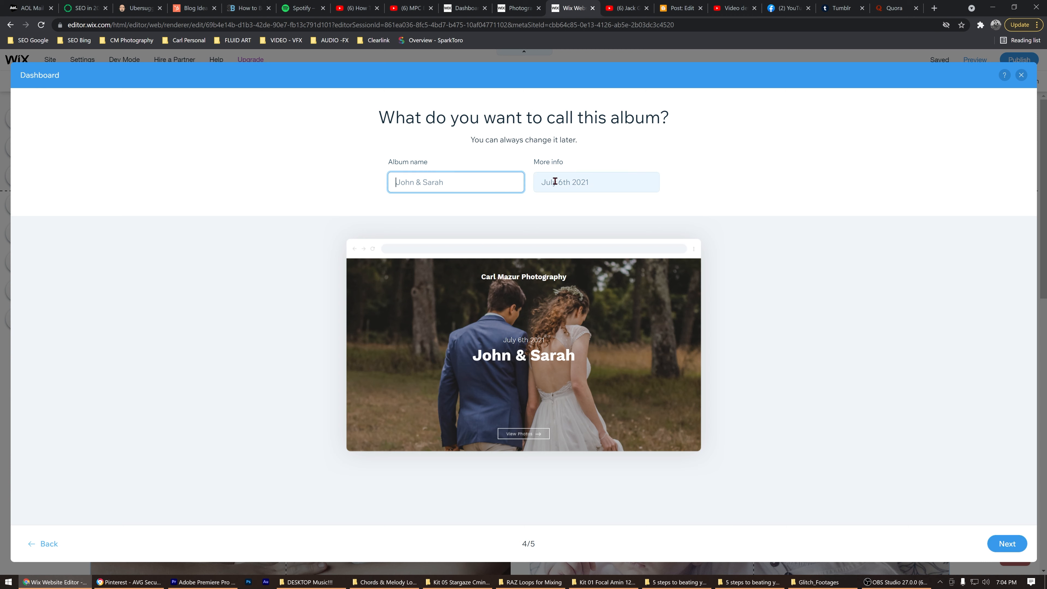
text(Land)
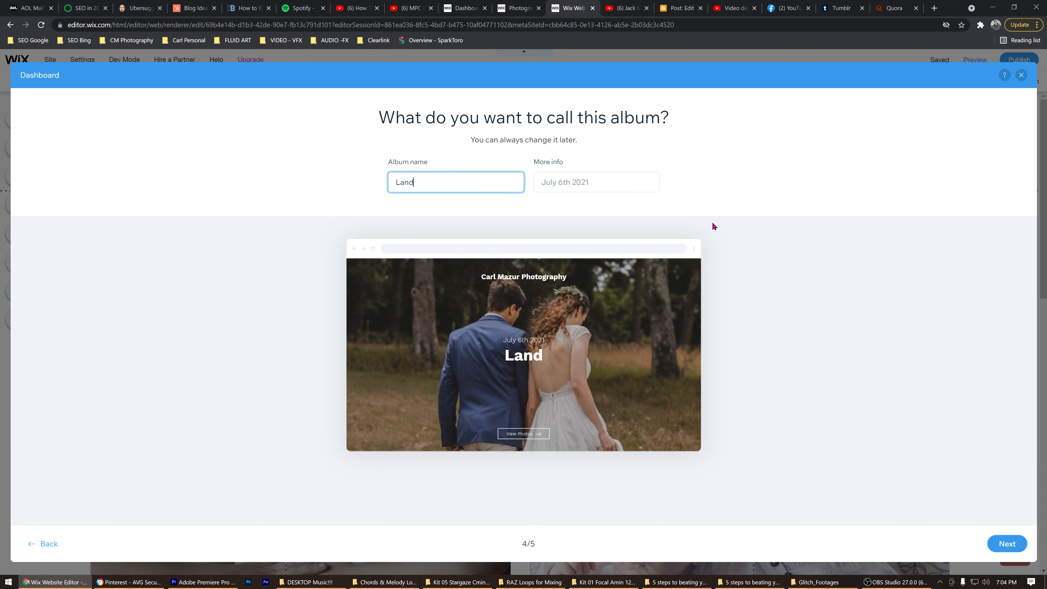
text(scapes)
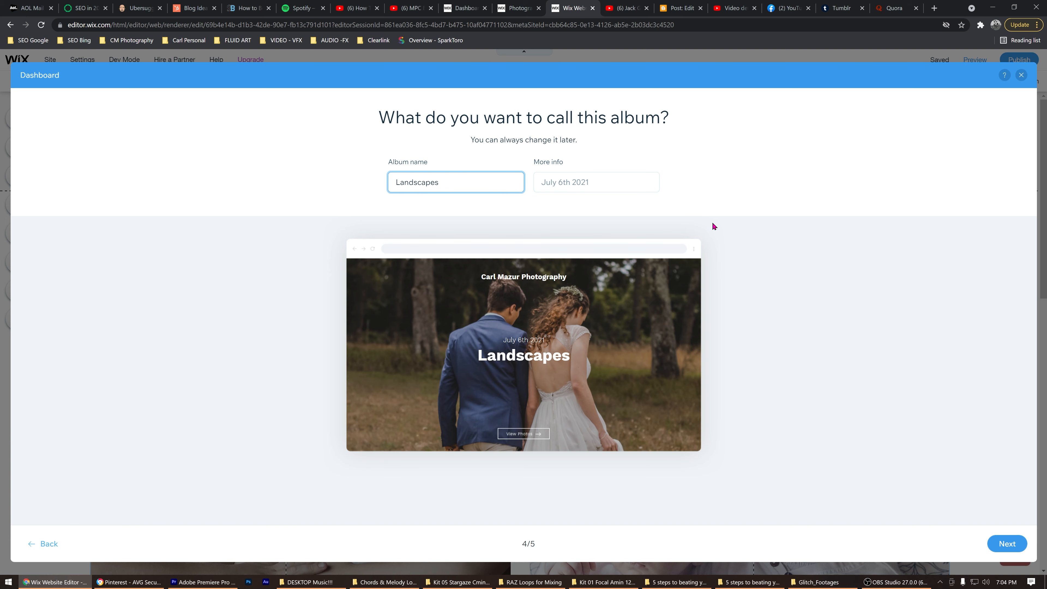
click(1006, 543)
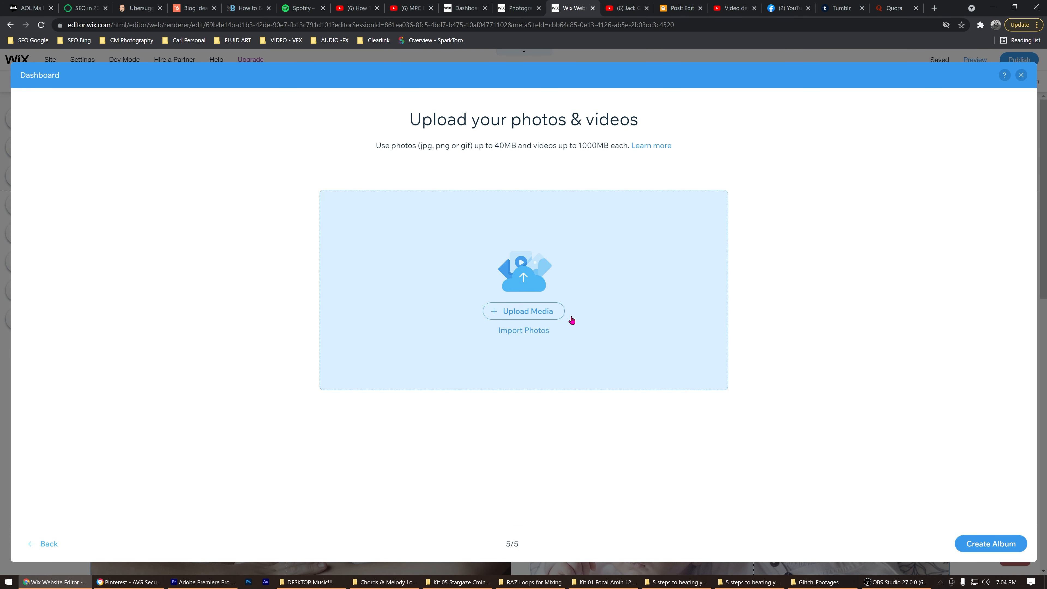
Start a media upload from the computer for the Landscapes album and browse to Photography > WOW THE BESTEST!!!! IN THE WORLD EVER!!!!!
click(534, 332)
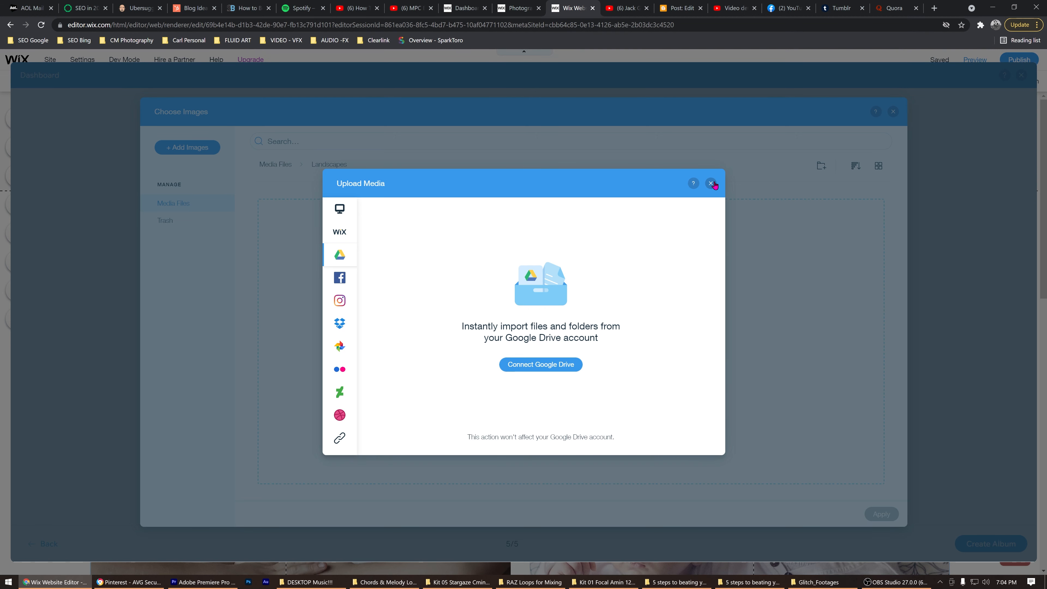
click(712, 183)
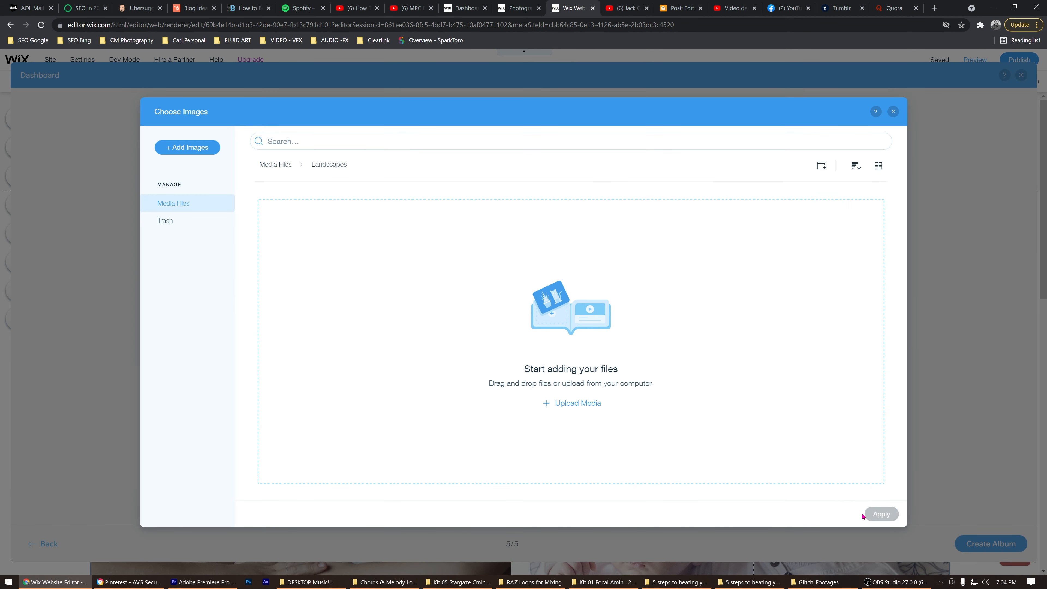
click(213, 151)
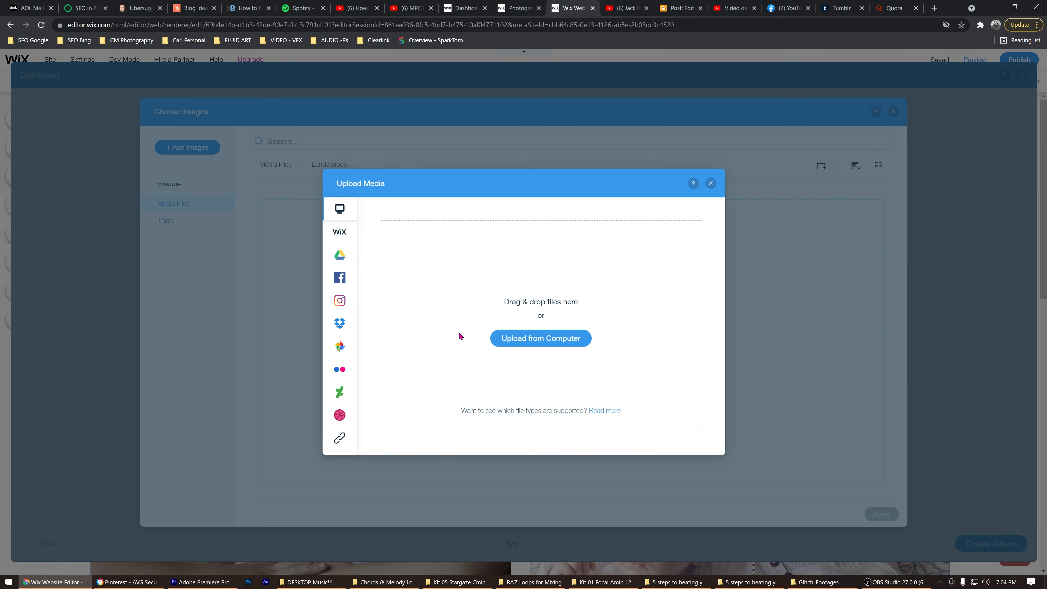
click(541, 346)
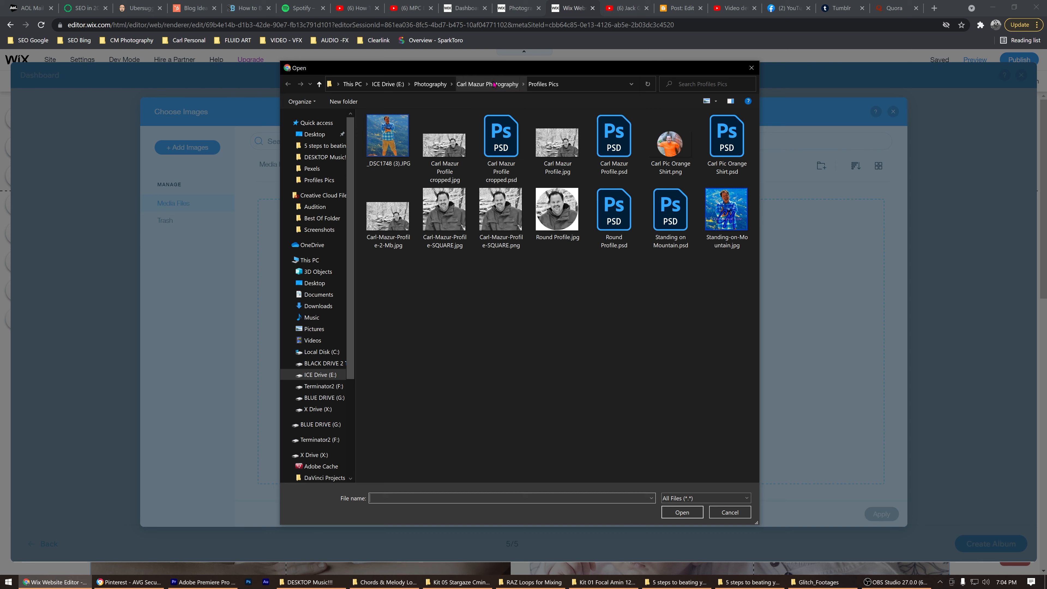
click(470, 84)
click(440, 85)
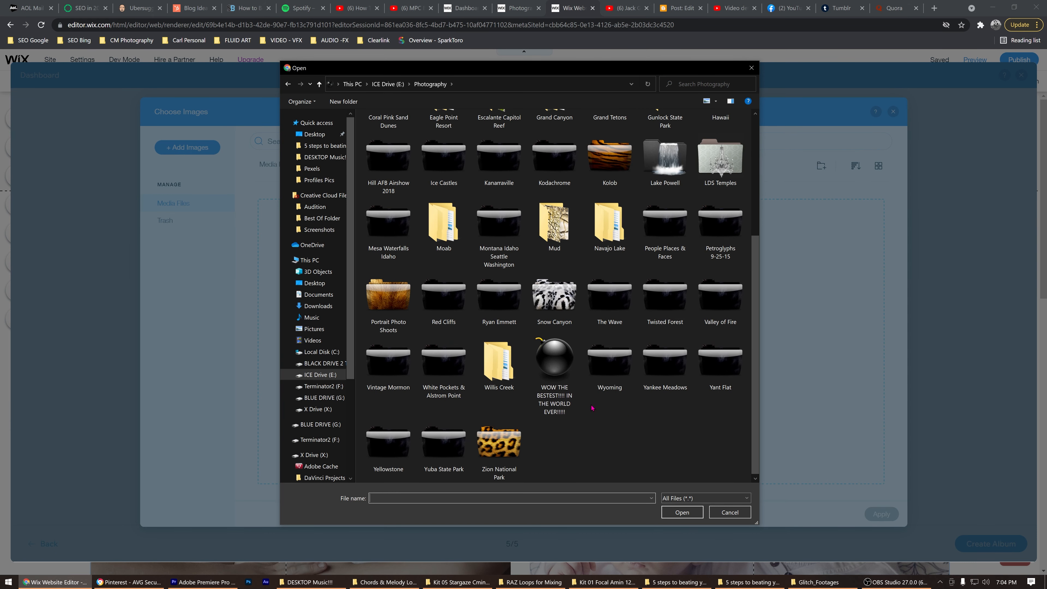
double_click(554, 362)
Select the photos _DSC9541 (2).JPG, 750_1921.JPG and 750_1933.JPG for upload to the Landscapes album
click(553, 371)
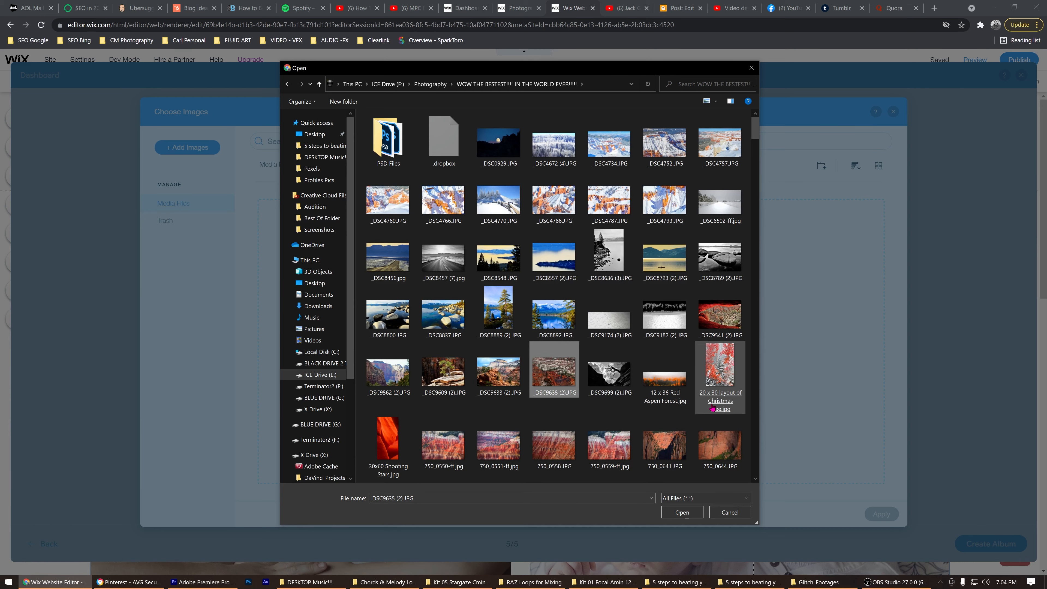
click(726, 323)
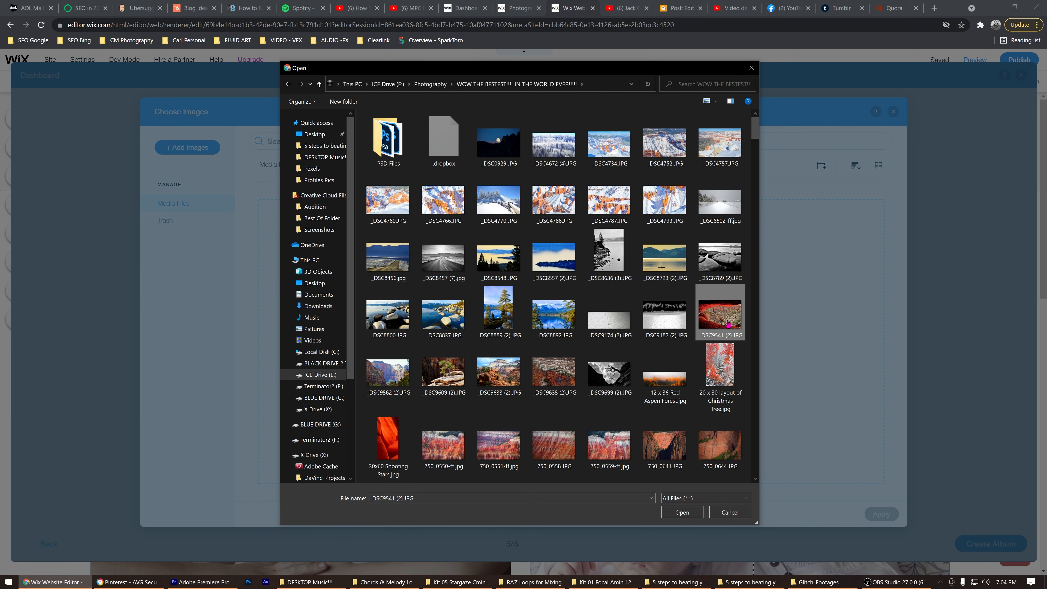
scroll(725, 371, down, 3)
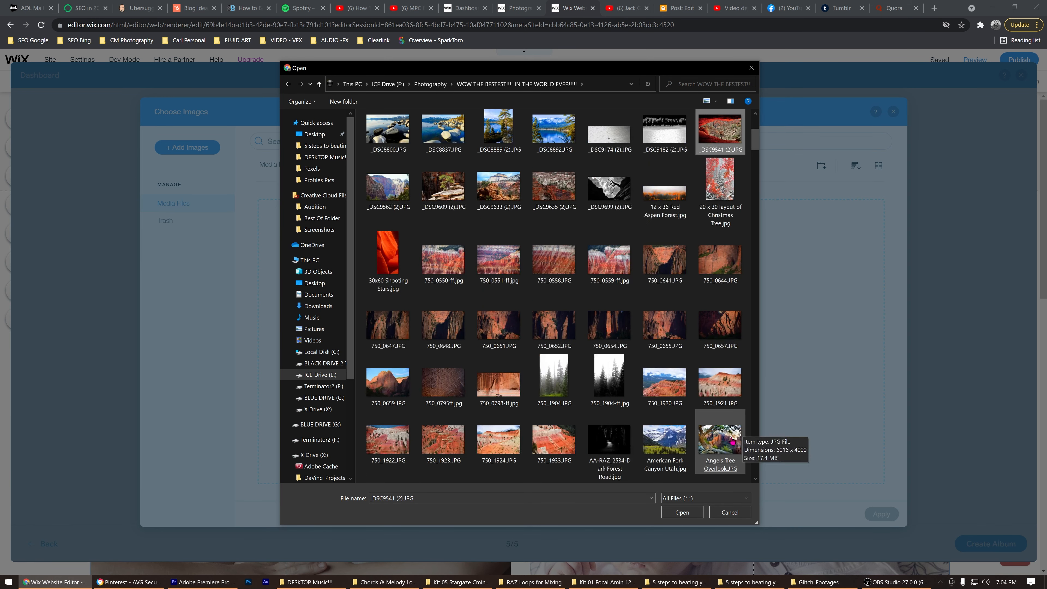
ctrl+click(727, 387)
ctrl+click(553, 439)
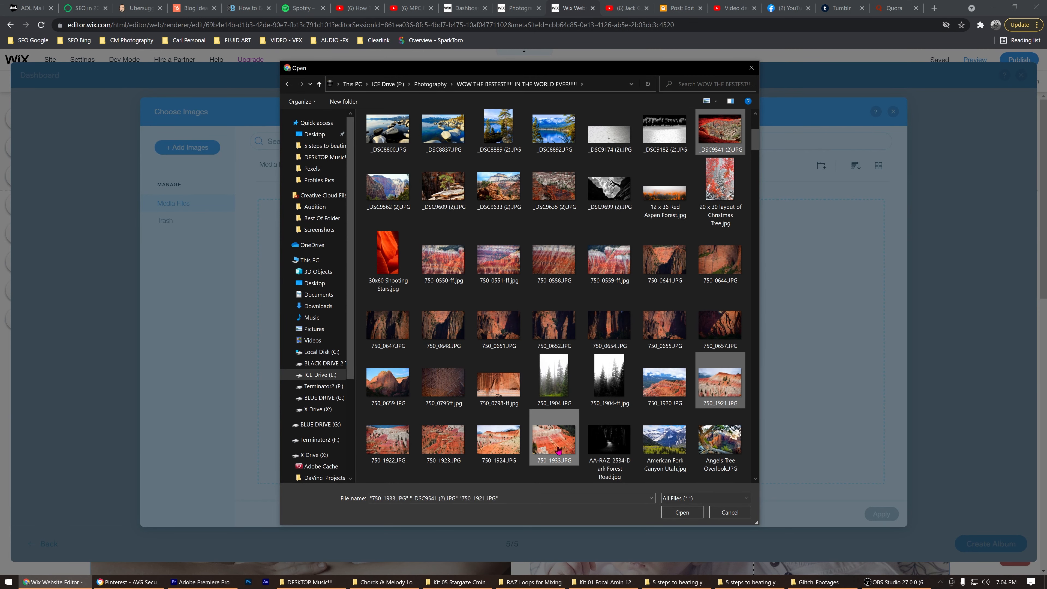
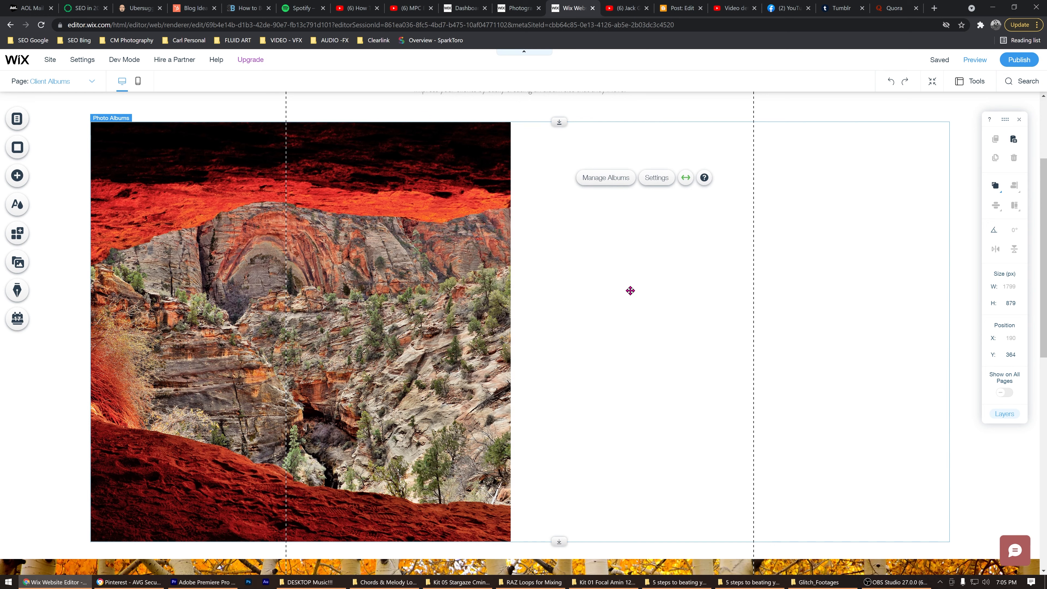
Start a second photo album, keeping the Classic cover style, the Masonry layout and the existing business name
click(615, 182)
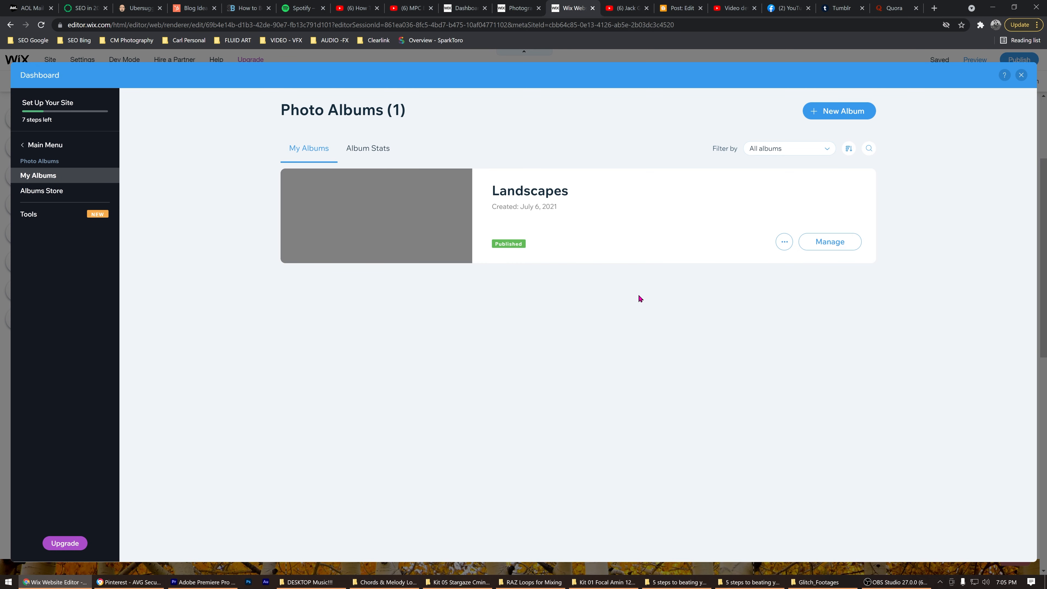
click(838, 111)
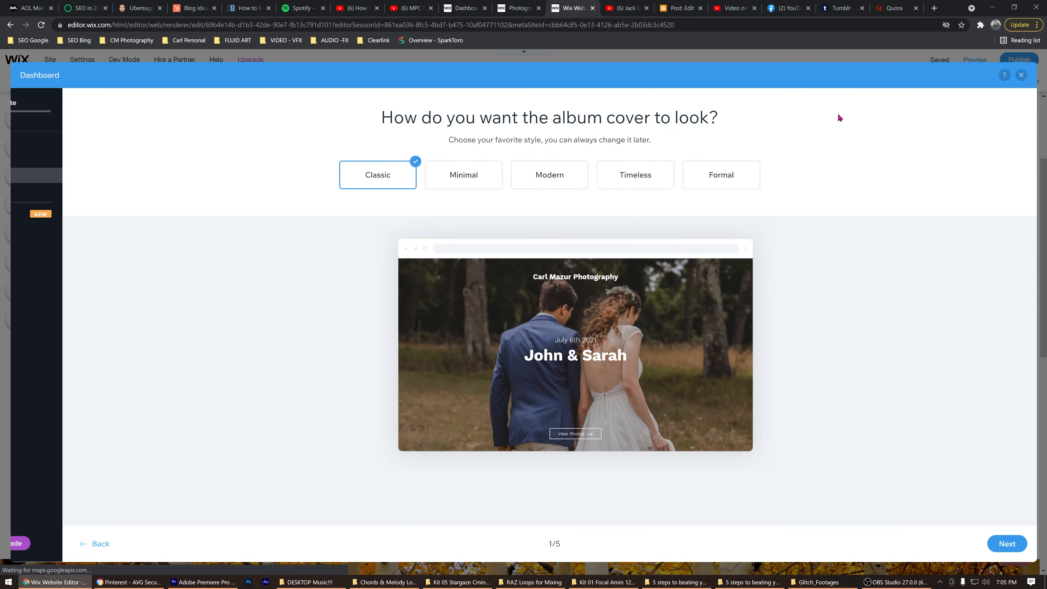
click(998, 546)
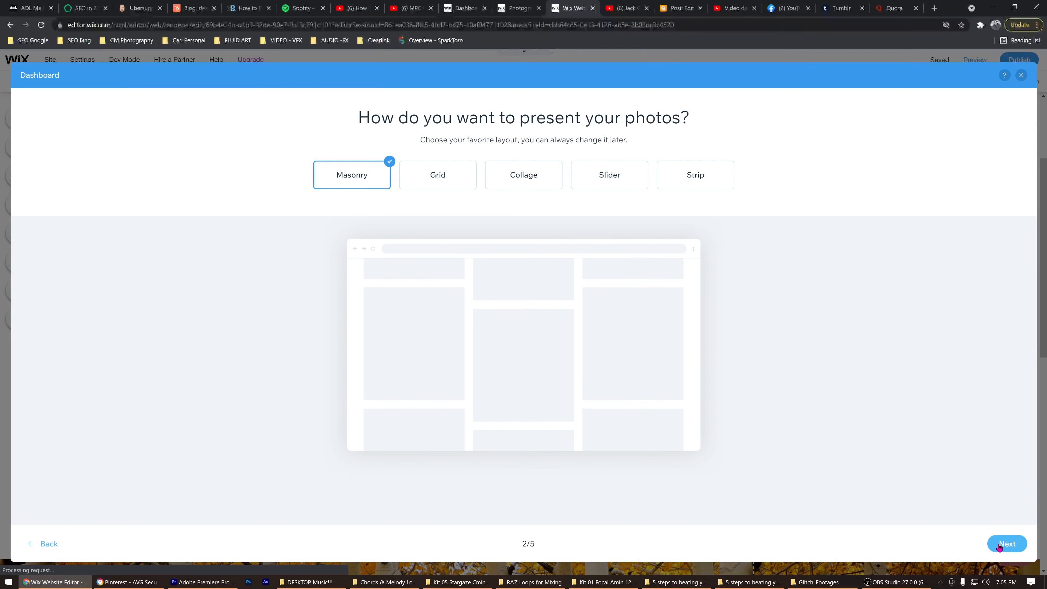
click(999, 547)
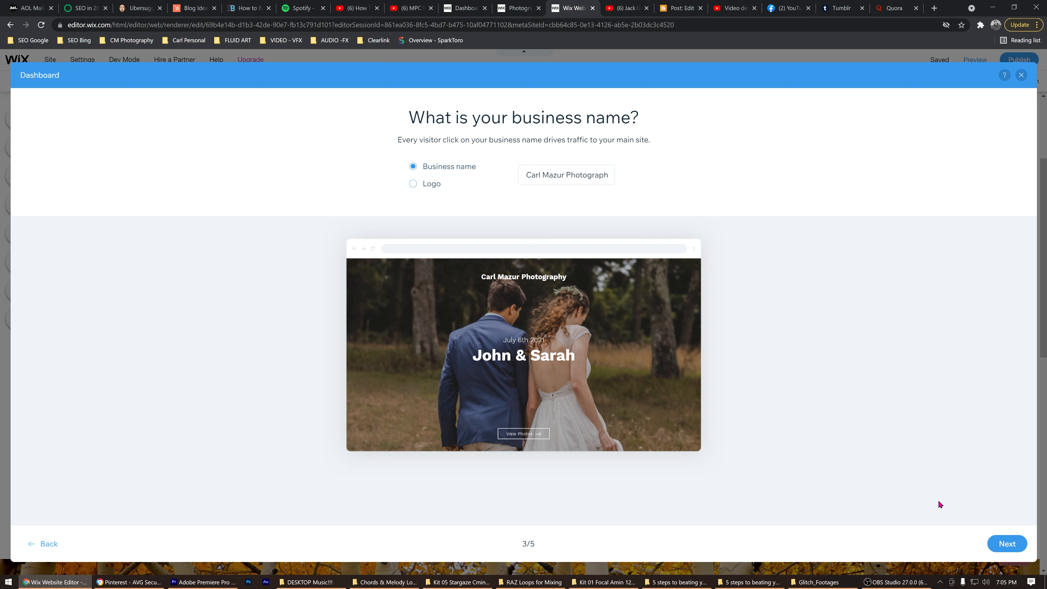
click(1002, 545)
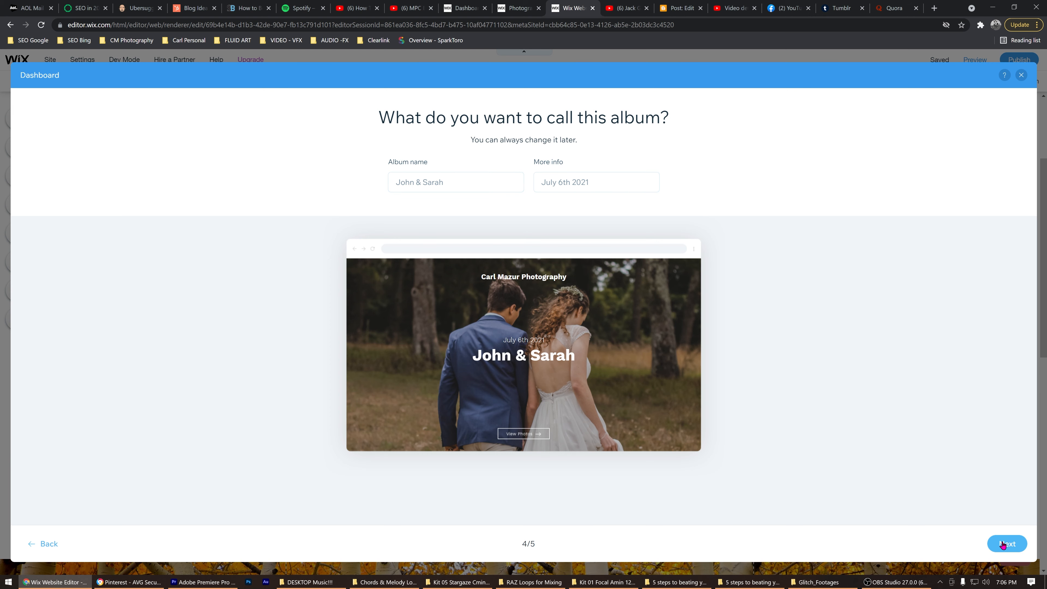
Name the second album Landscapes 2 and proceed to its media upload
click(411, 185)
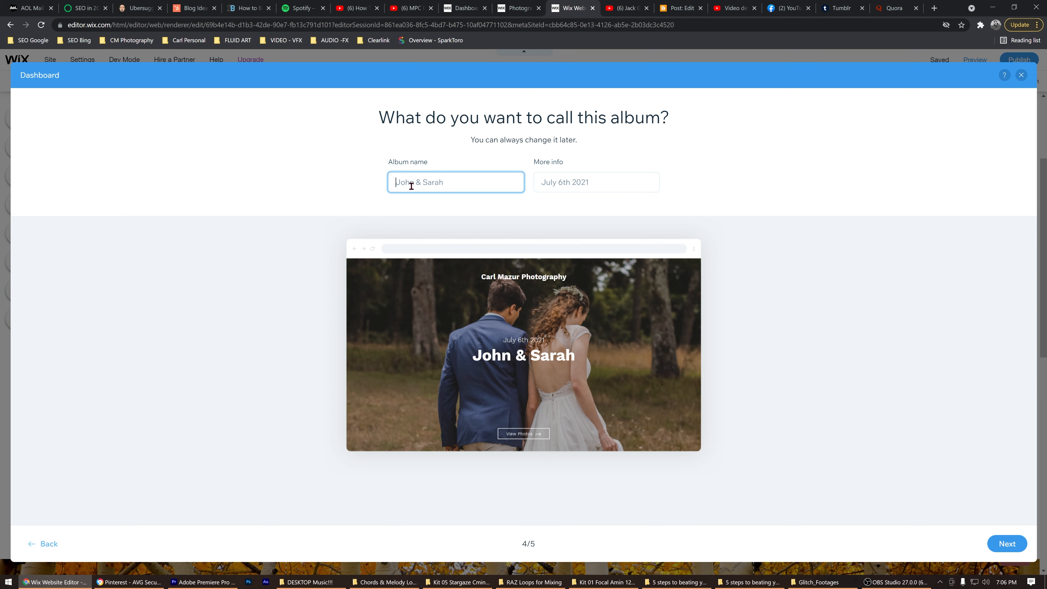
text(Land)
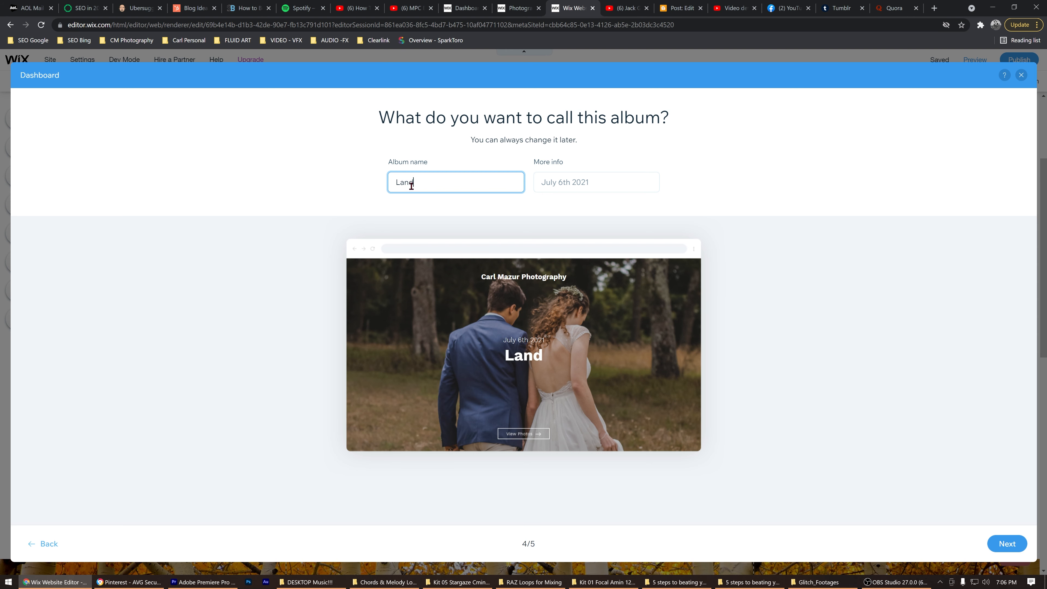
text(scapes 2)
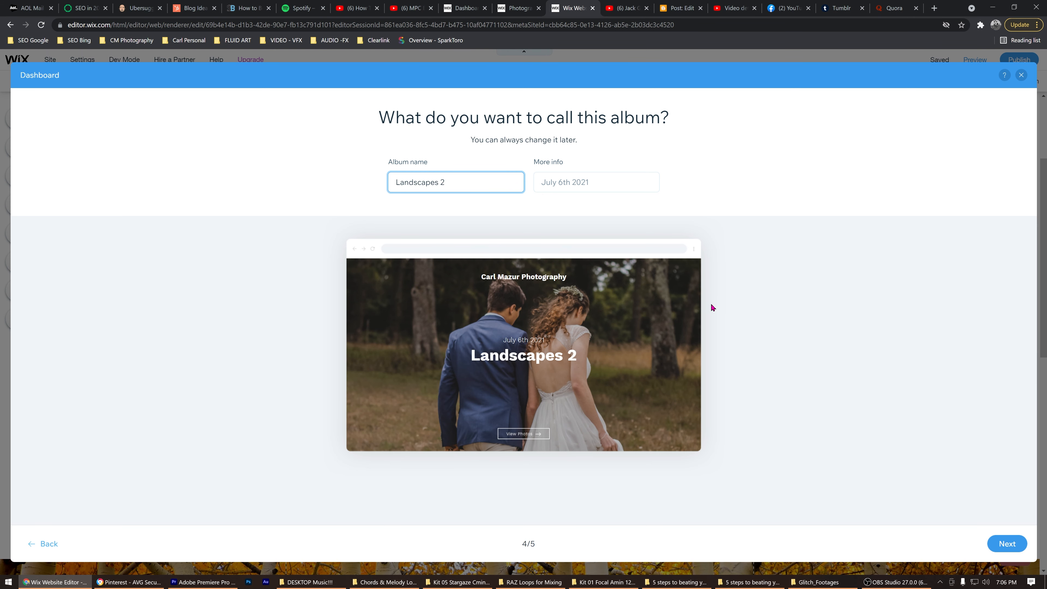
click(1002, 552)
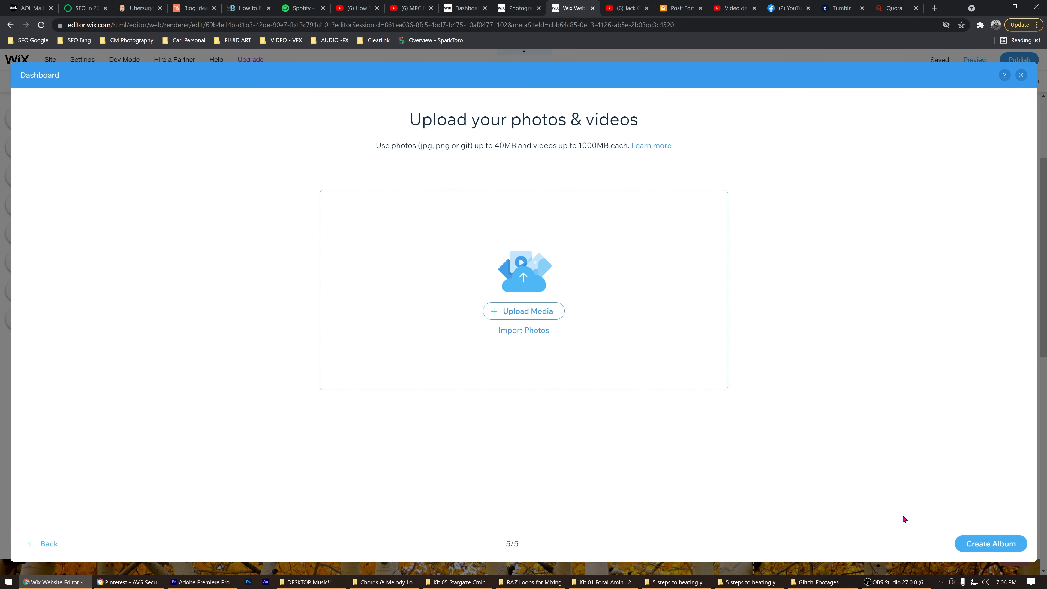
Upload _DSC8892.JPG, Cedar Breaks Chop Sticks (2).JPG, CSC_0276.JPG and Crossing Sunrise.jpg to the Landscapes 2 album
click(544, 309)
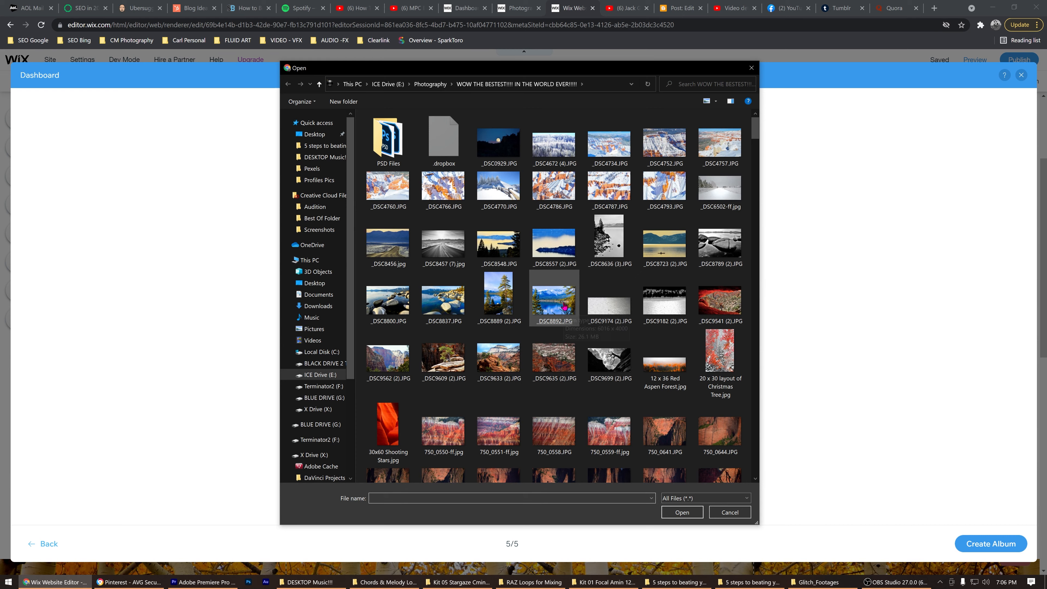
click(569, 305)
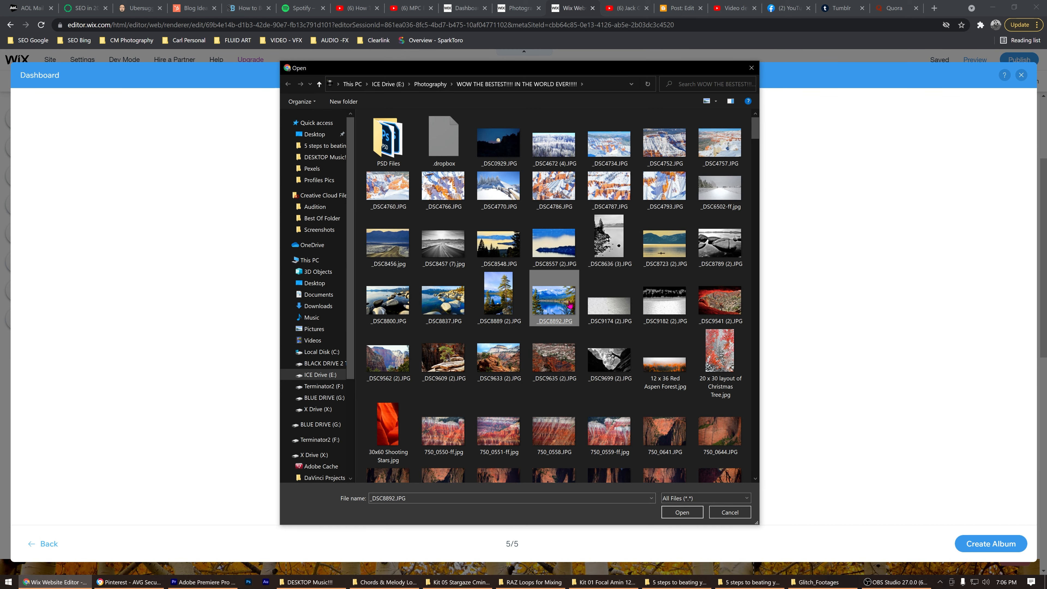
click(756, 362)
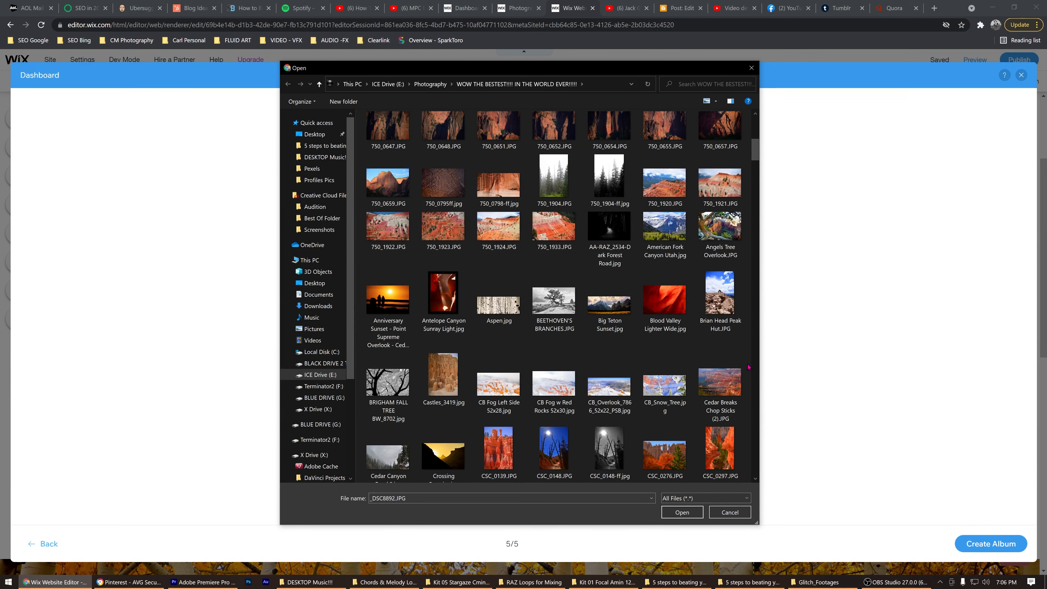
ctrl+click(738, 375)
ctrl+click(664, 455)
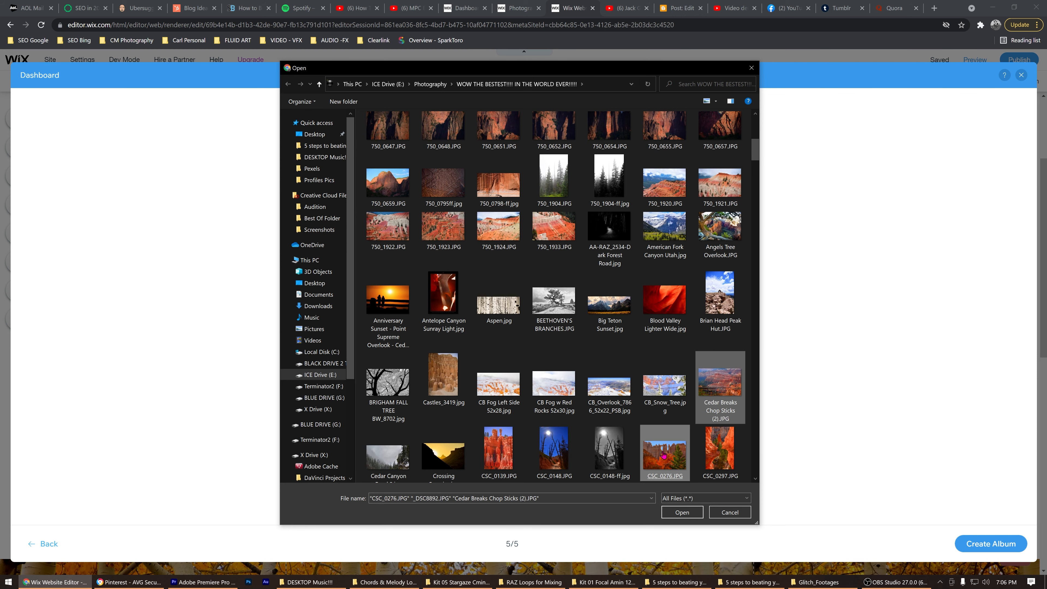
ctrl+click(453, 464)
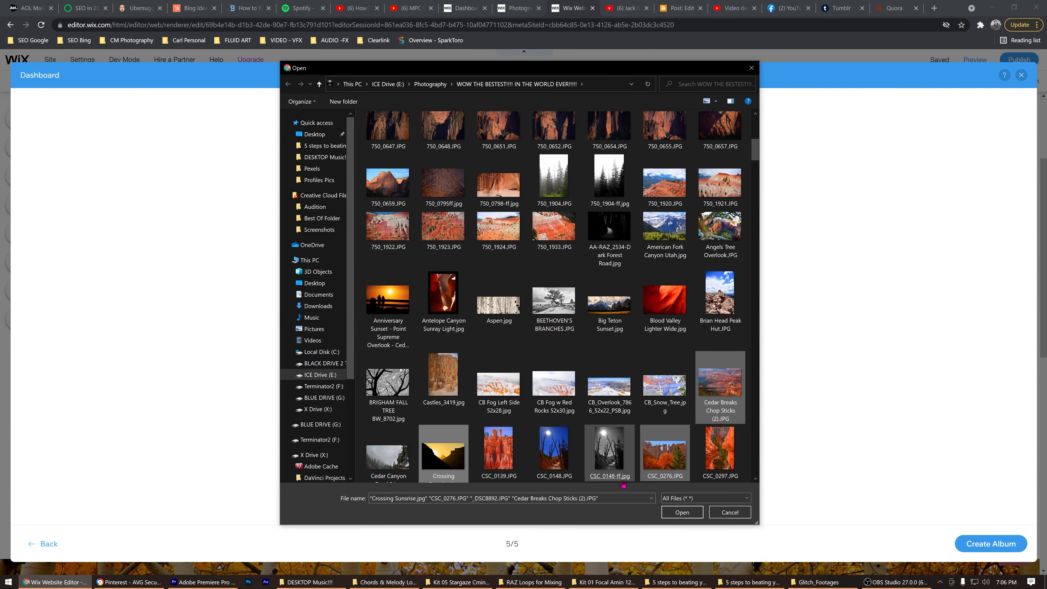
click(682, 512)
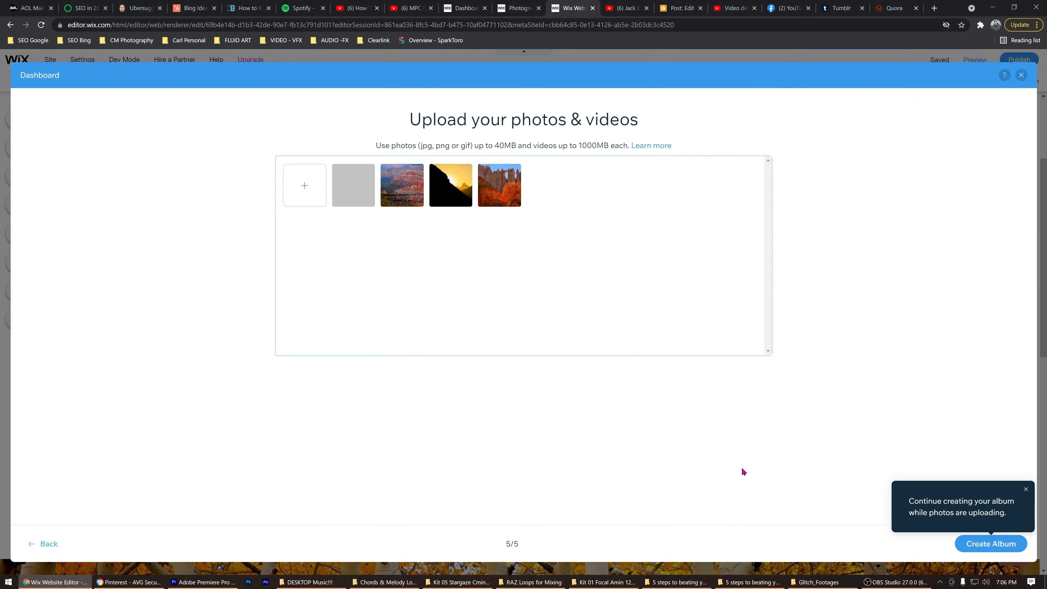
Create and publish the Landscapes 2 album, and return to the Client Albums page in the editor
click(999, 543)
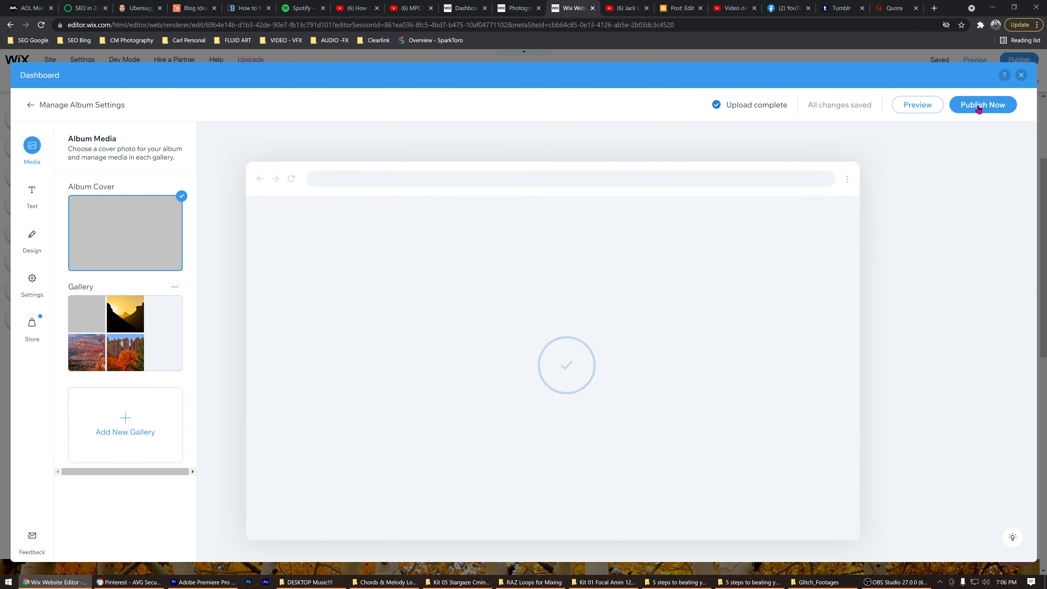
click(979, 106)
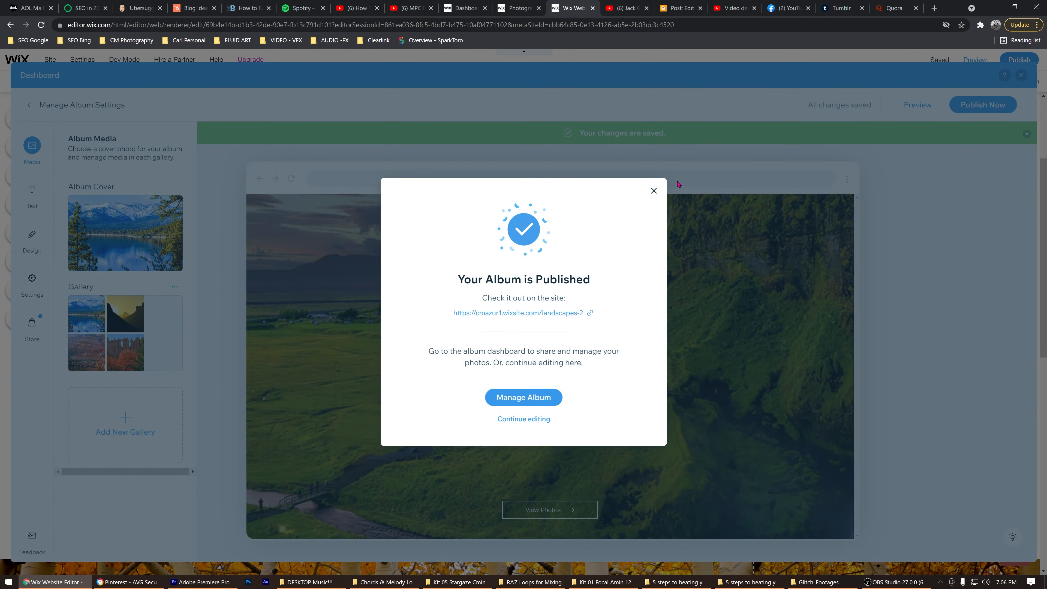
click(651, 194)
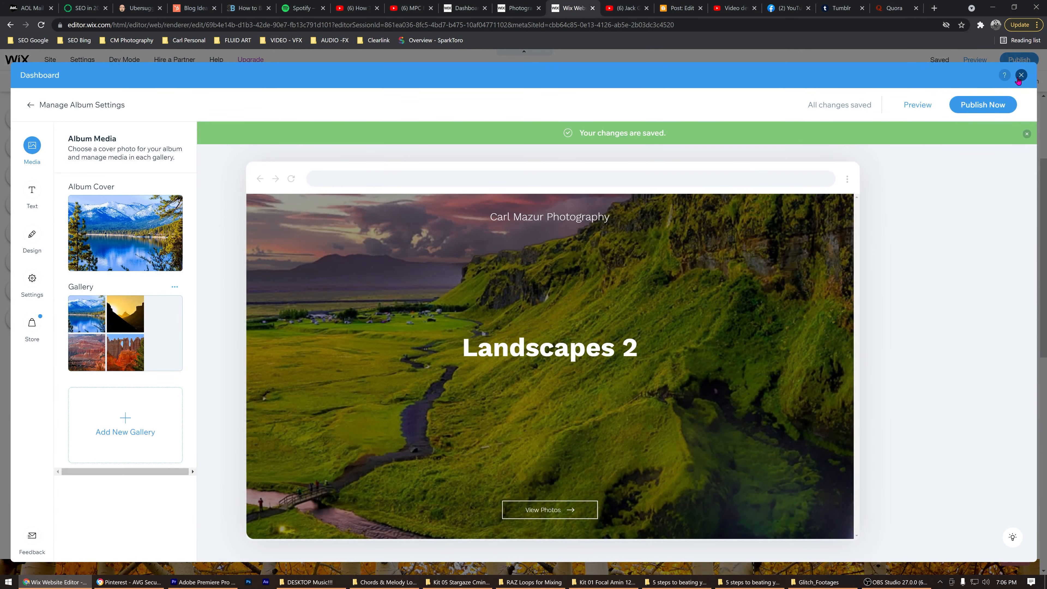
click(1021, 75)
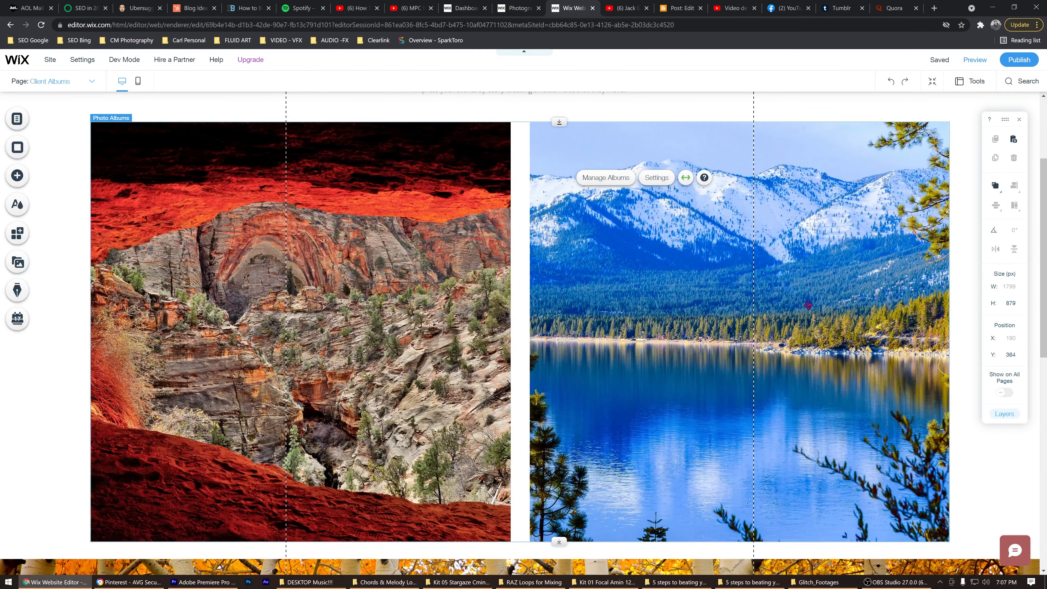
Change the Family Portraits heading above the photo albums to "Landscape Photos"
scroll(808, 305, down, 7)
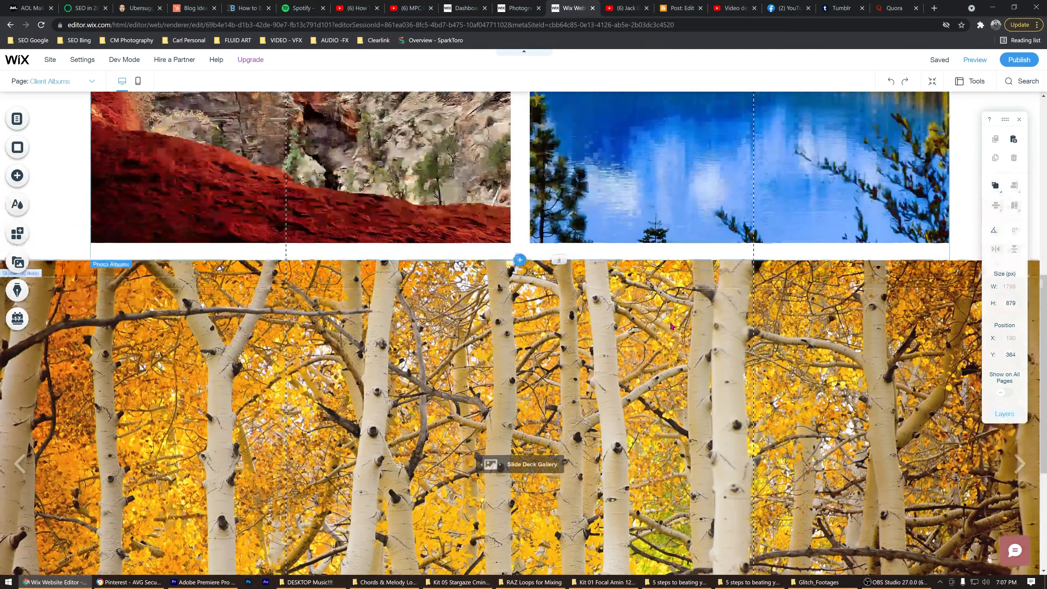
scroll(670, 326, up, 10)
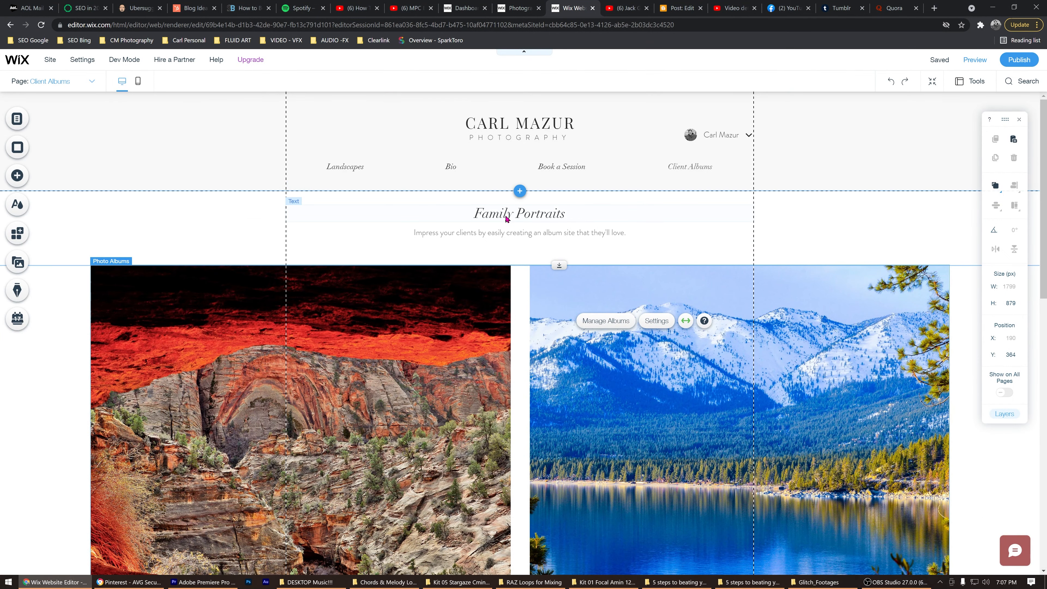
scroll(527, 421, down, 10)
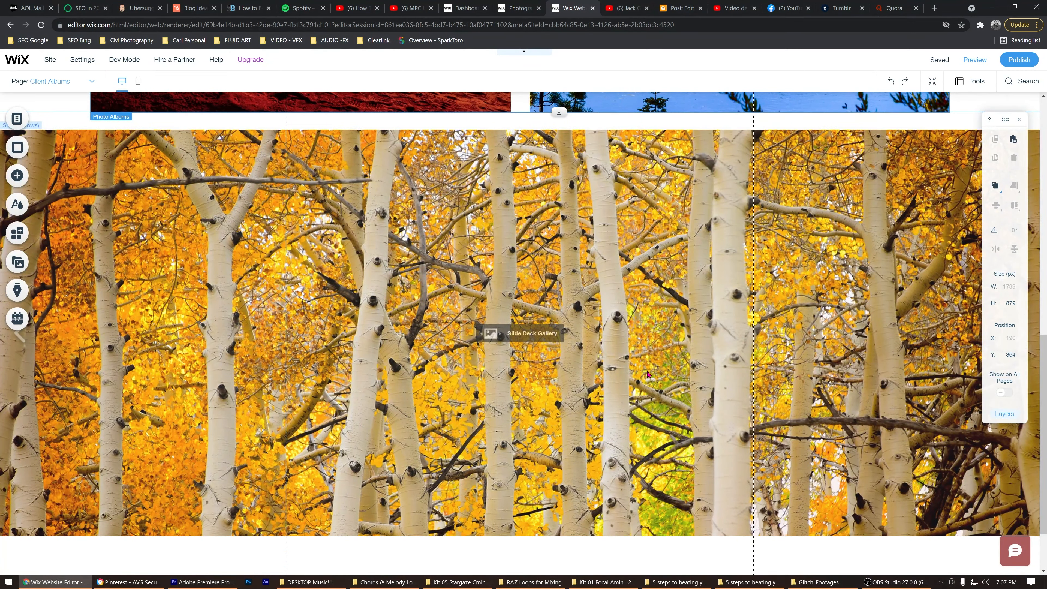
scroll(647, 374, up, 10)
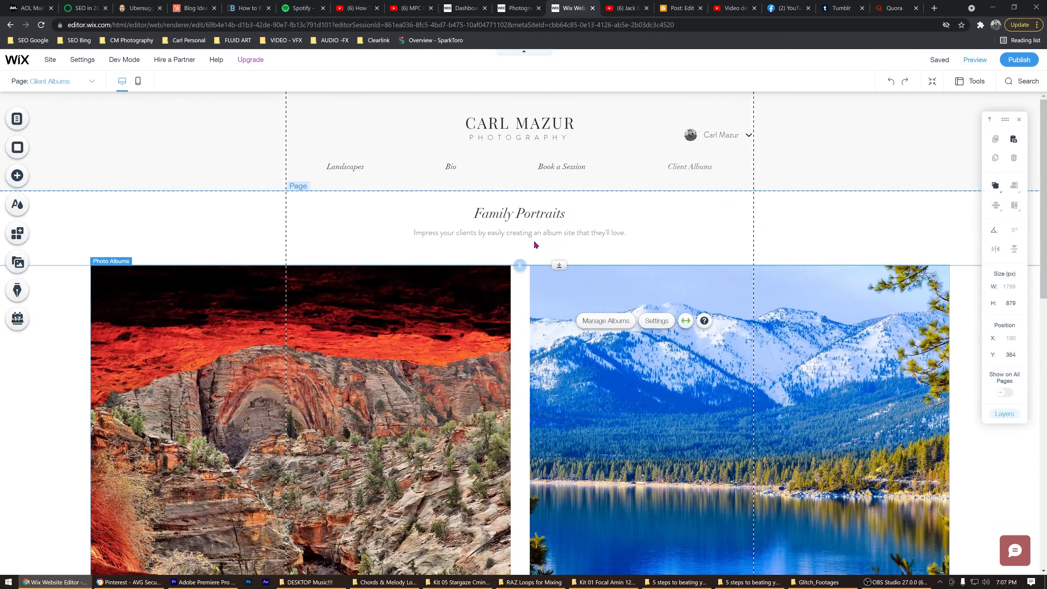
double_click(478, 215)
double_click(501, 213)
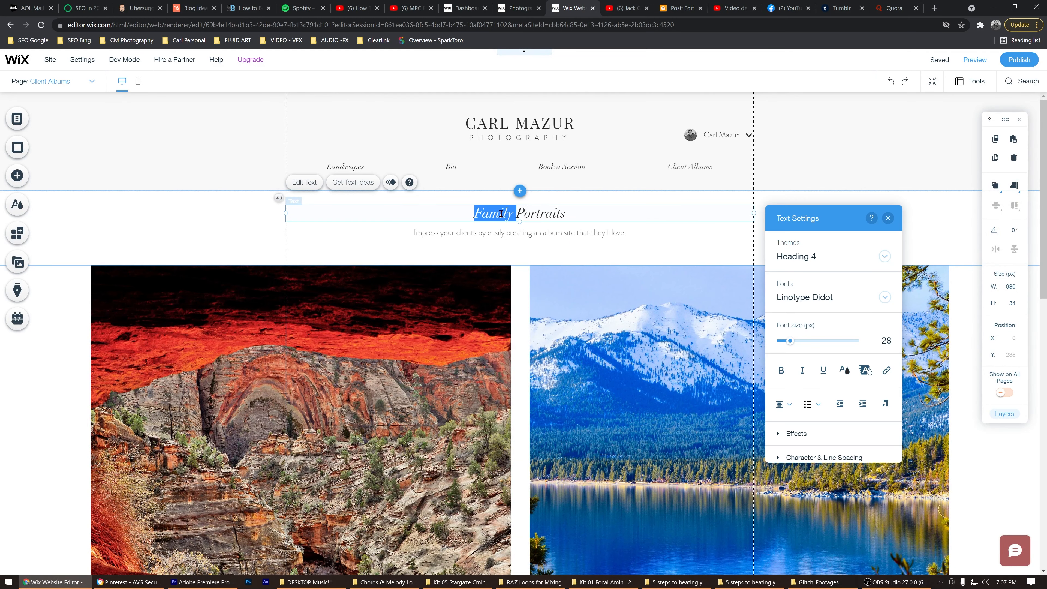
text(Lan)
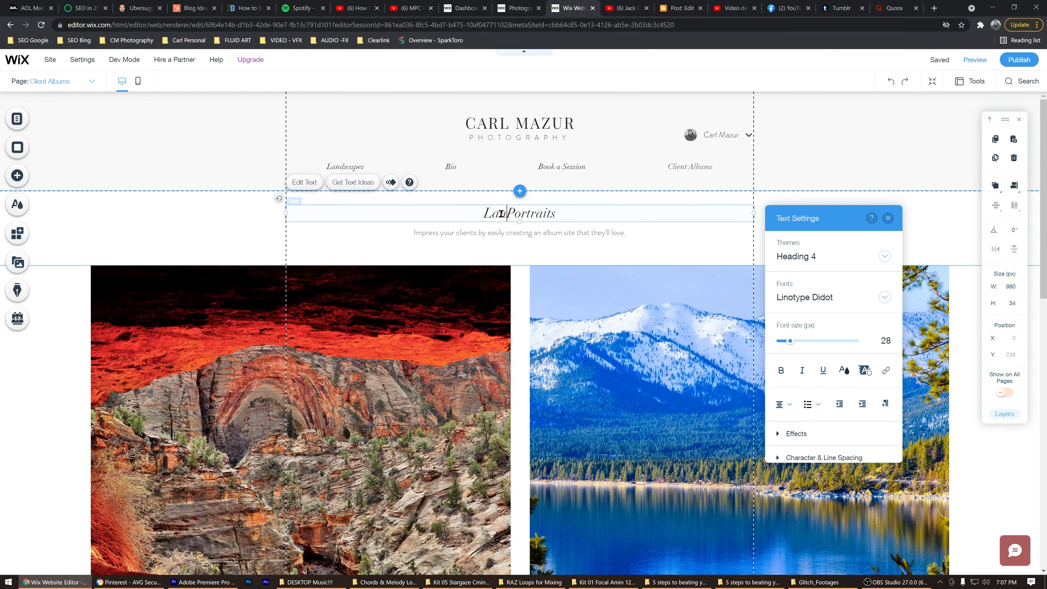
text(dscape)
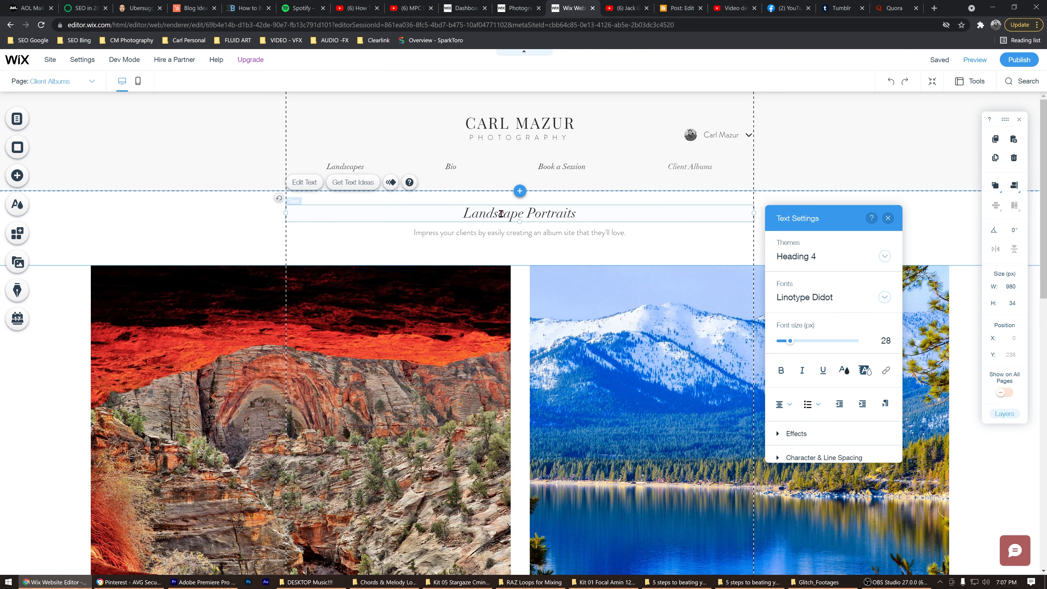
drag(537, 214, 585, 208)
text(hotos)
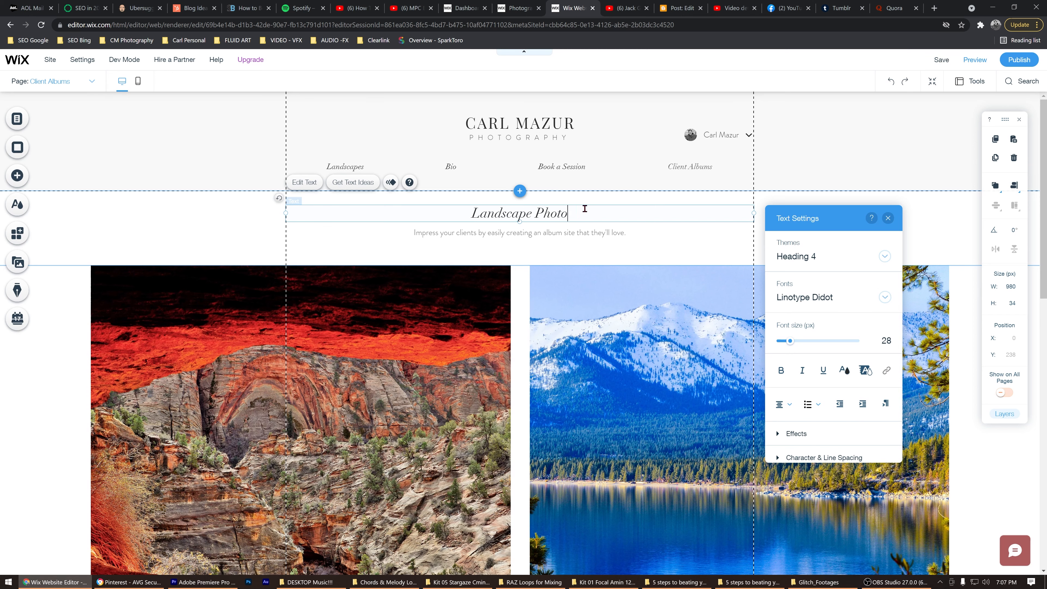
Replace the description under the Landscape Photos heading with "You will love these photos!"
click(596, 246)
click(594, 236)
click(592, 232)
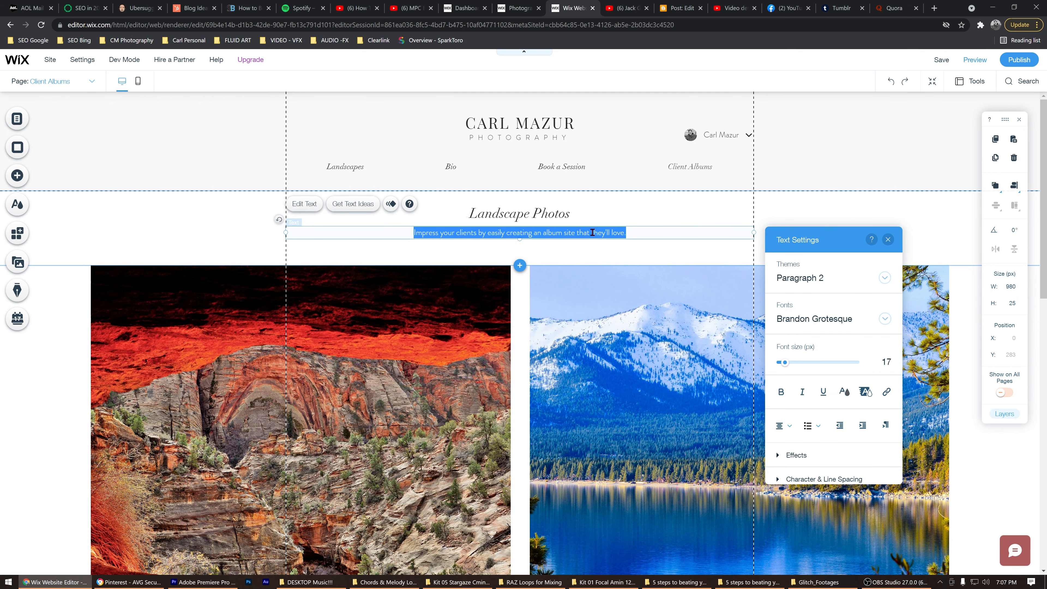
text(You will love these photos!)
click(636, 288)
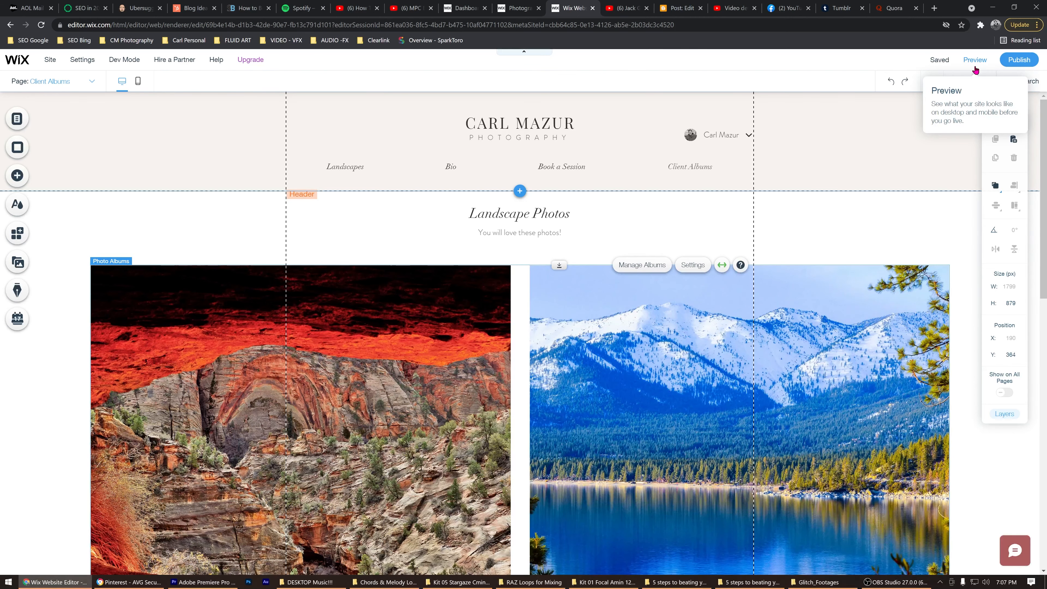
Save the site and preview the two photo albums on the Client Albums page
click(944, 61)
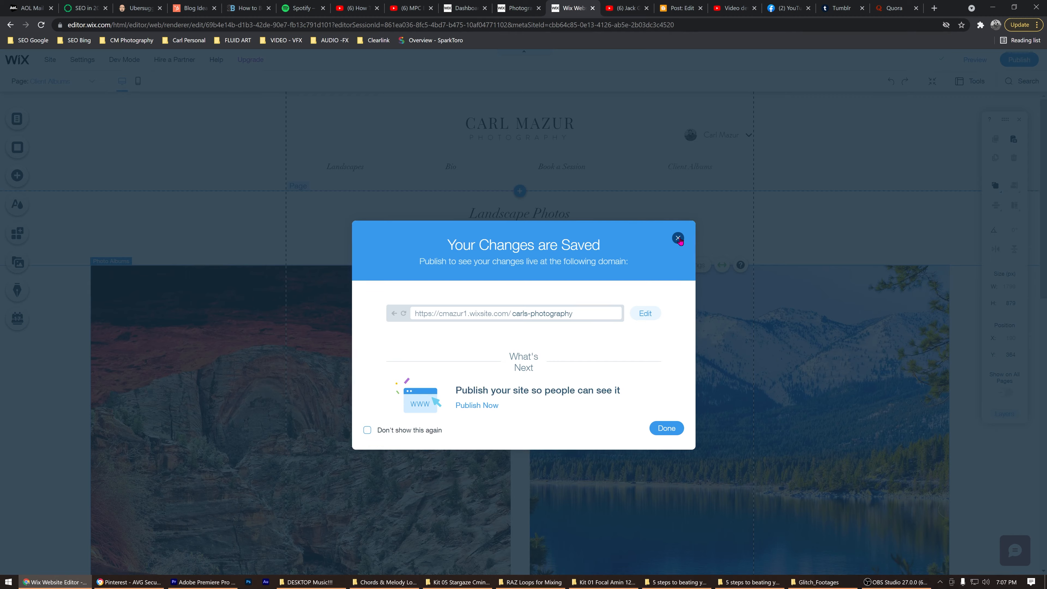
click(678, 238)
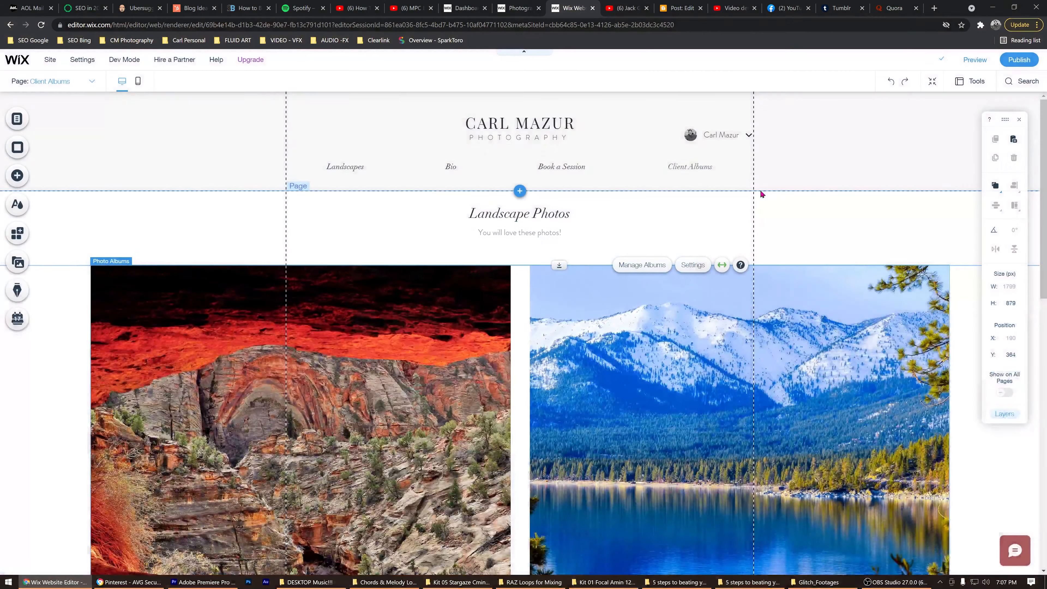
click(974, 60)
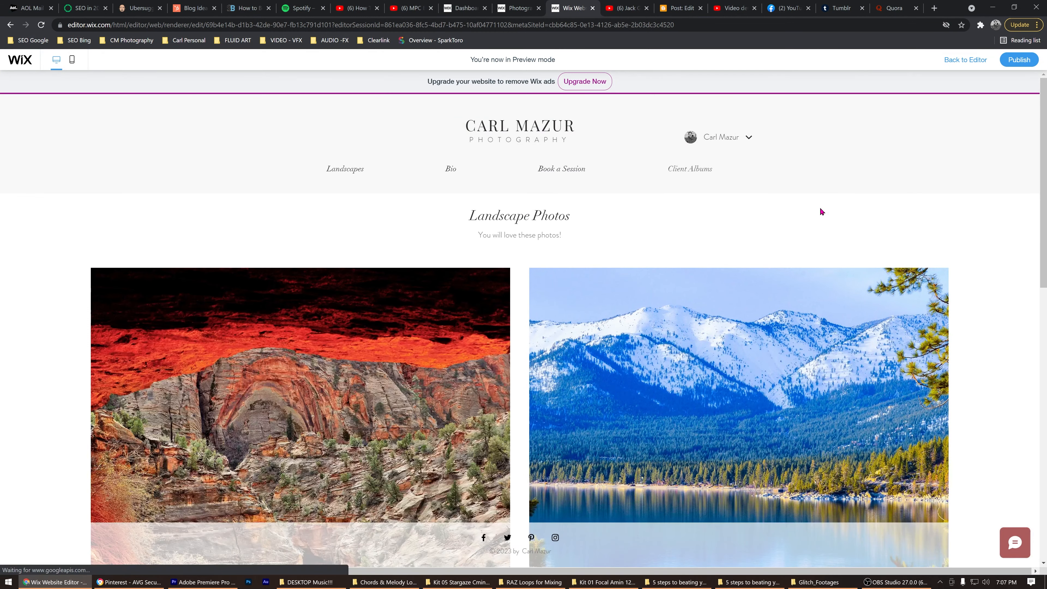
scroll(821, 211, down, 5)
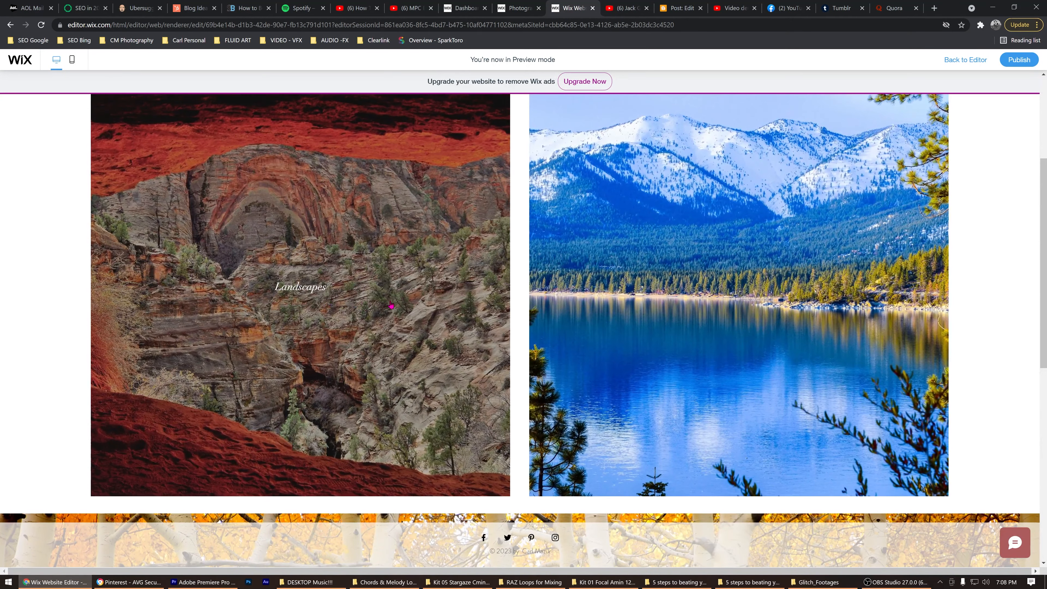
scroll(518, 280, down, 1)
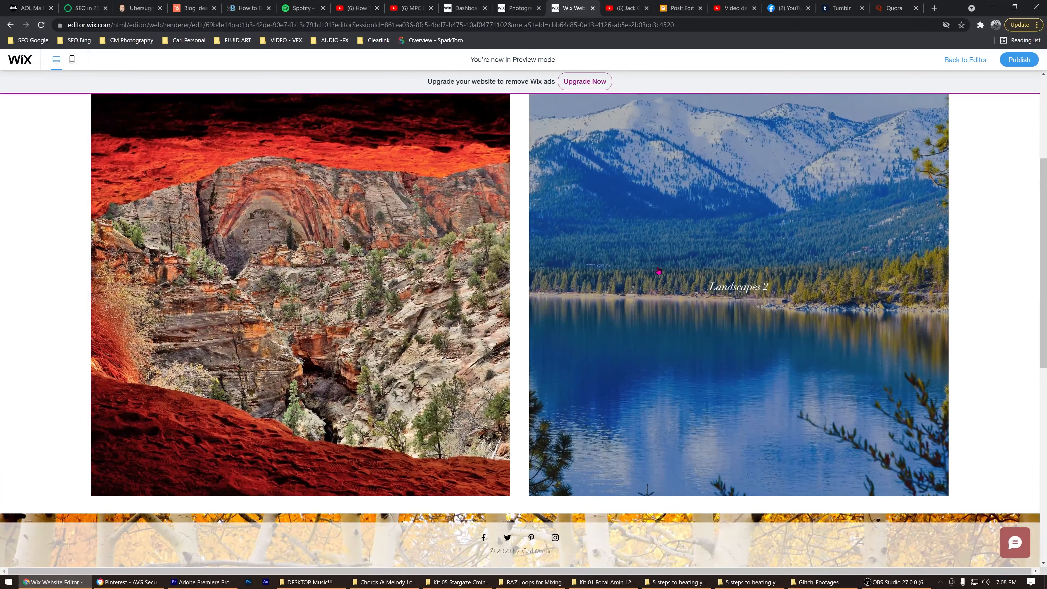
Look through the Landscapes 2 album's gallery in the preview, close it and check the photo slider below the albums
click(657, 265)
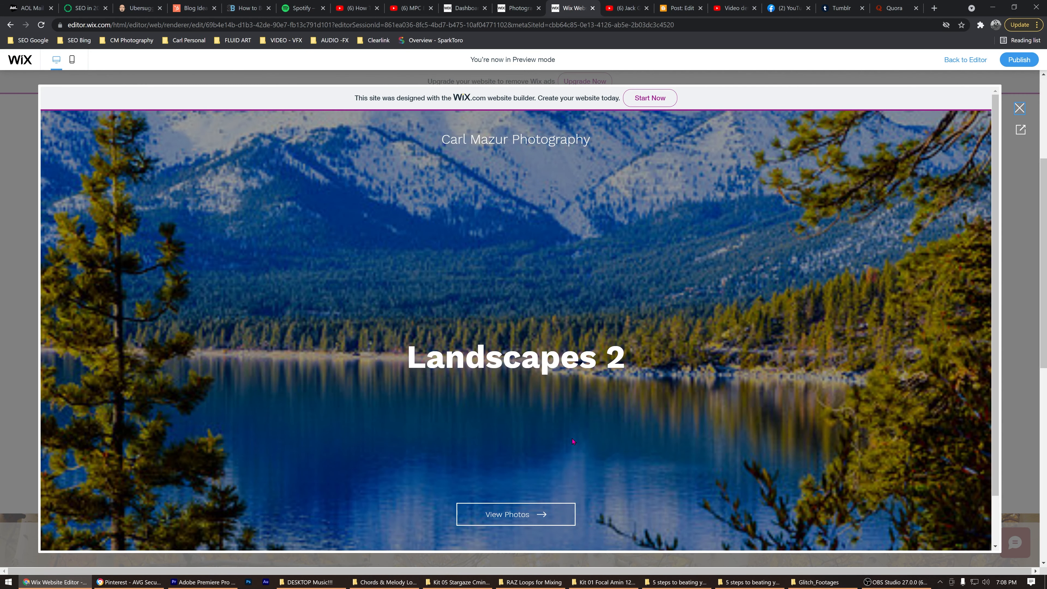
click(620, 475)
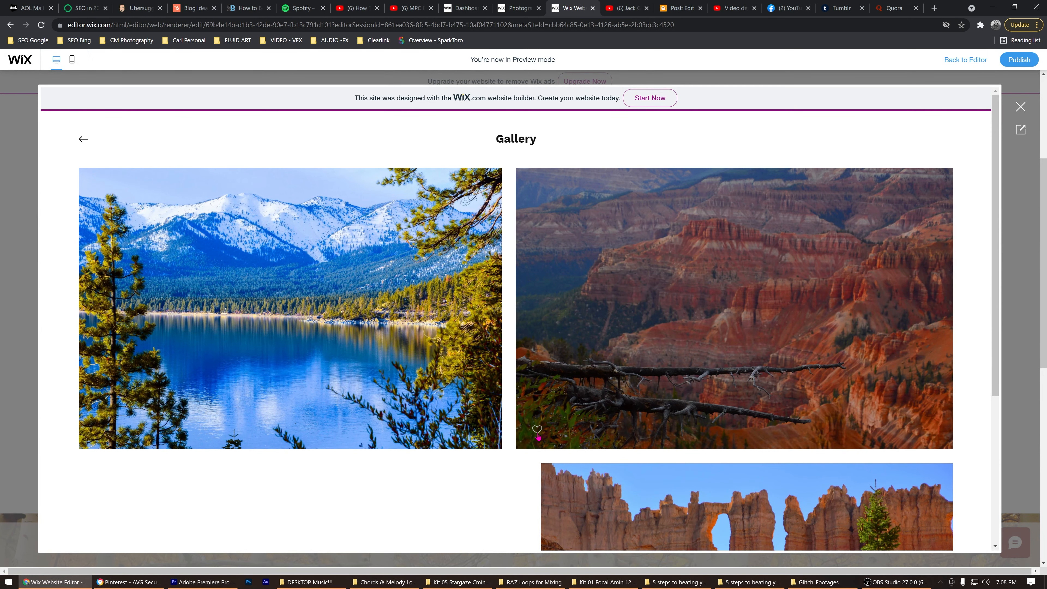
scroll(573, 428, down, 5)
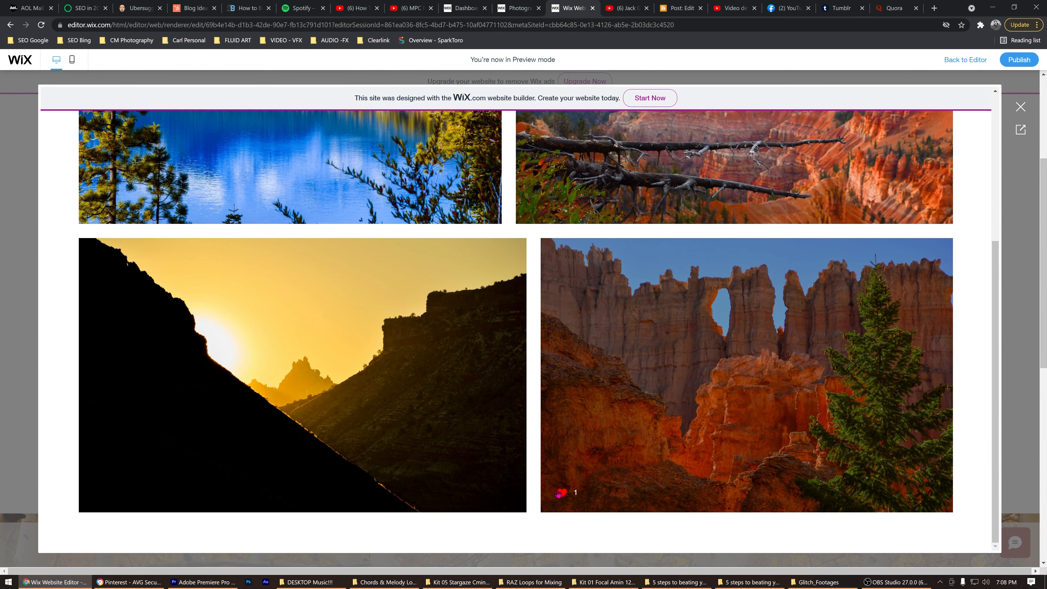
scroll(843, 258, up, 5)
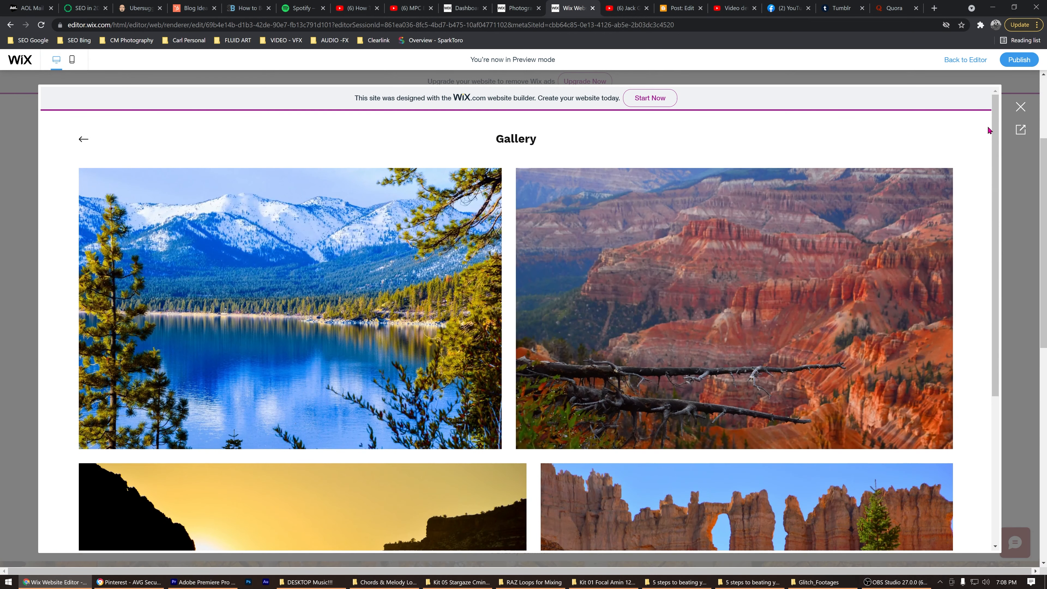
click(1020, 106)
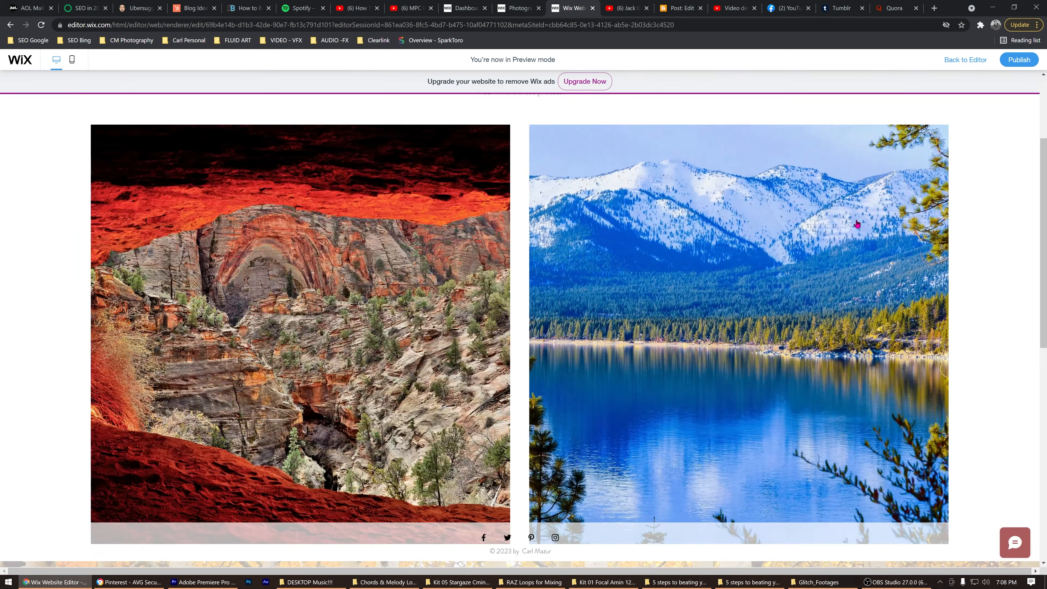
scroll(725, 253, down, 5)
scroll(725, 251, down, 5)
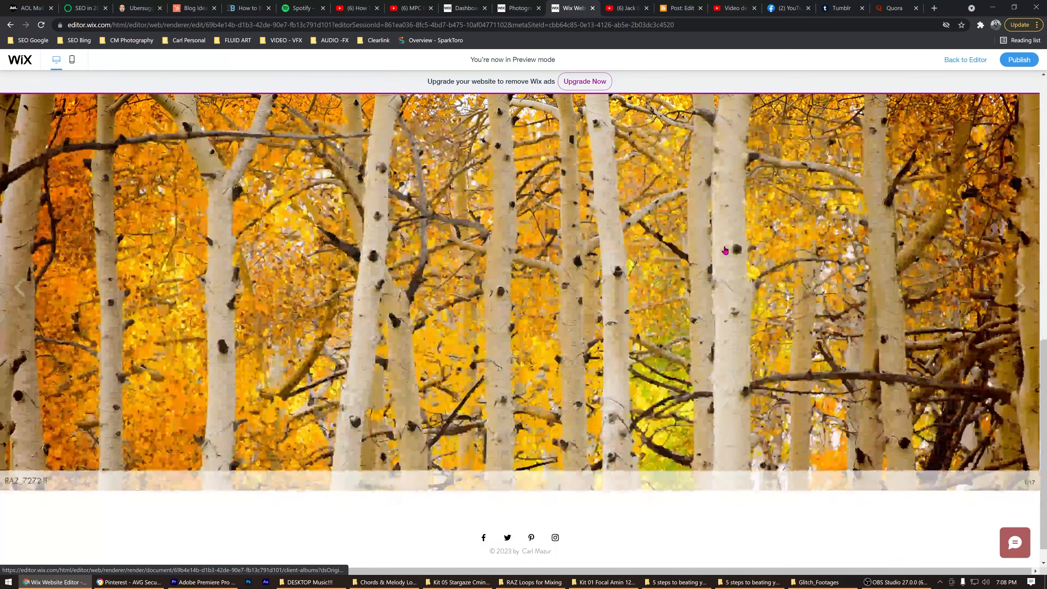
Page through several photos of the slider below the albums in the preview, and return to editing
scroll(724, 260, up, 1)
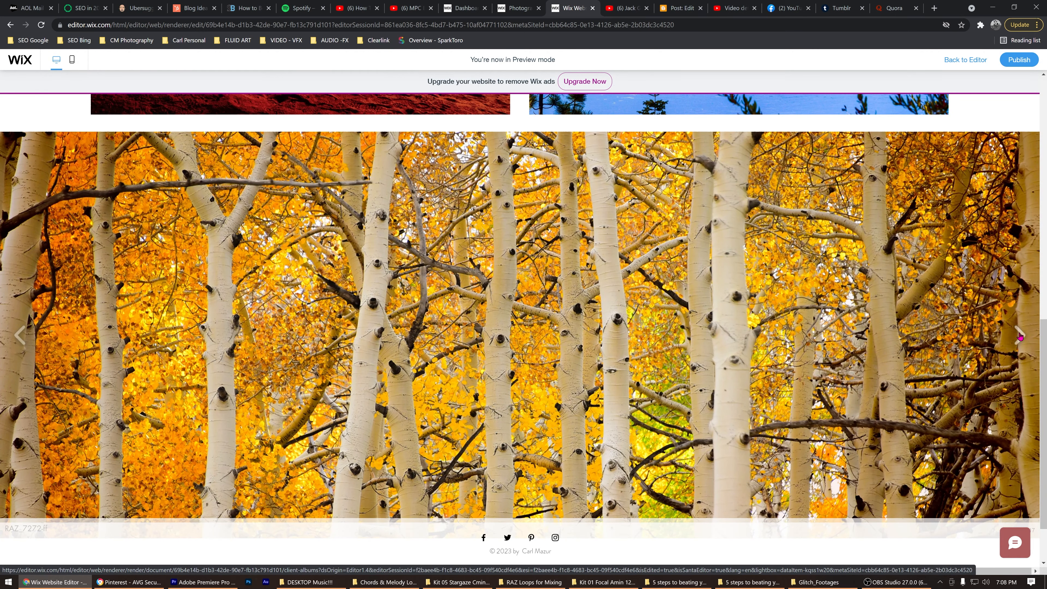
click(1019, 337)
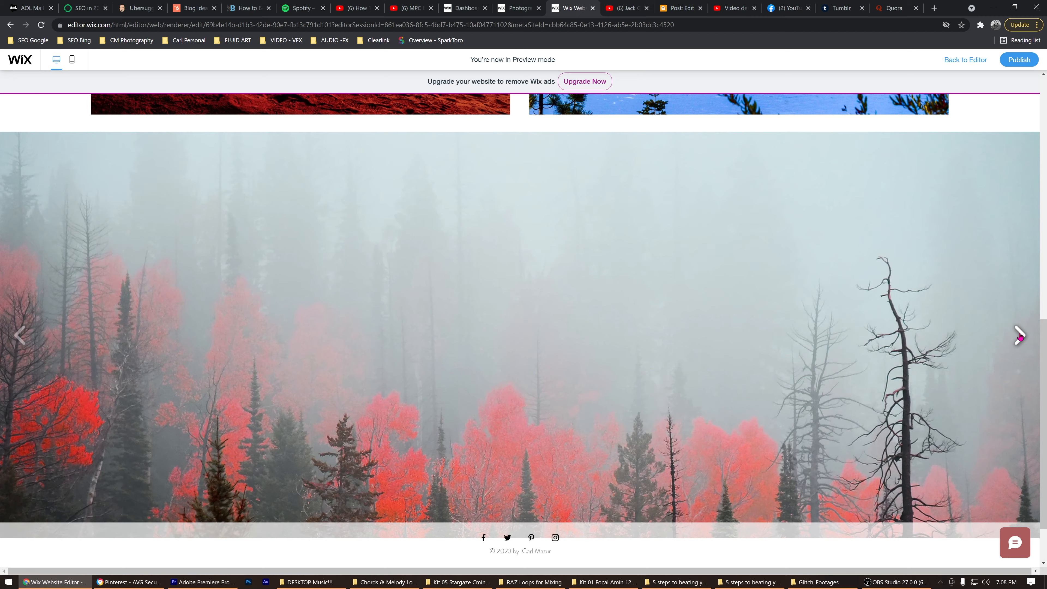
click(1019, 337)
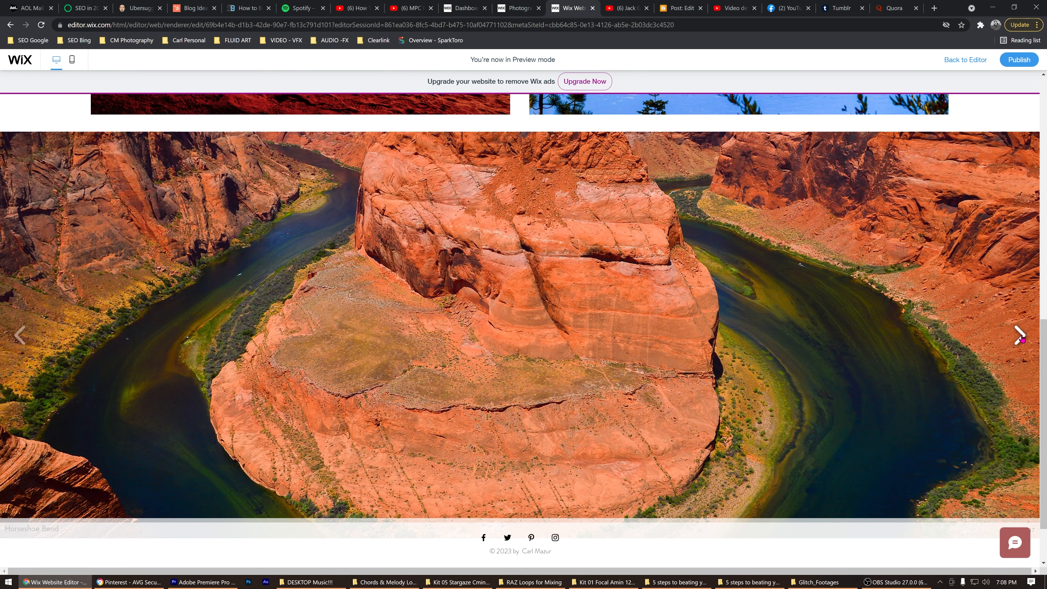
click(1020, 336)
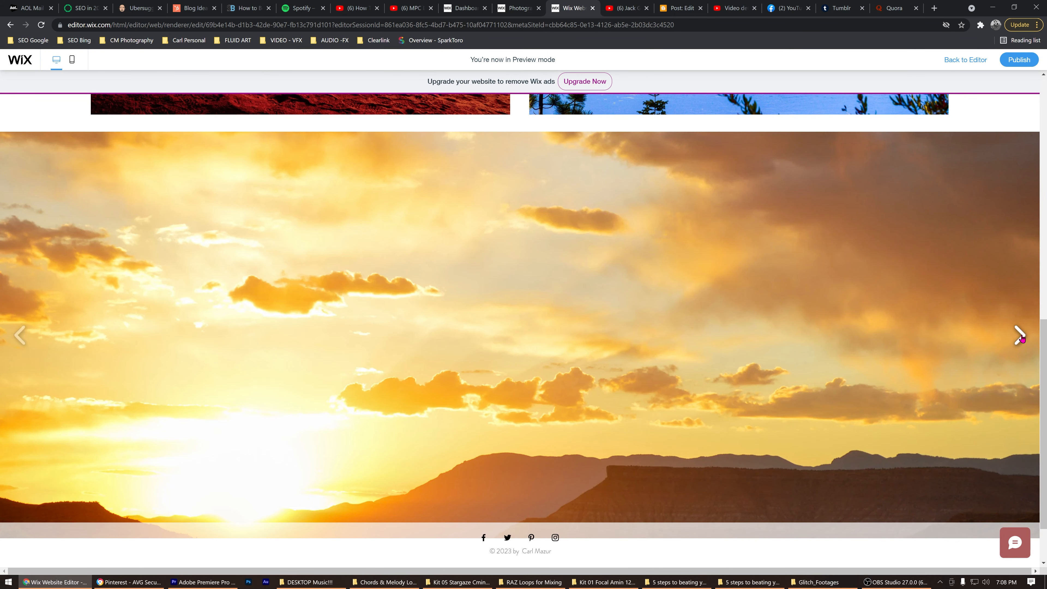
click(1020, 337)
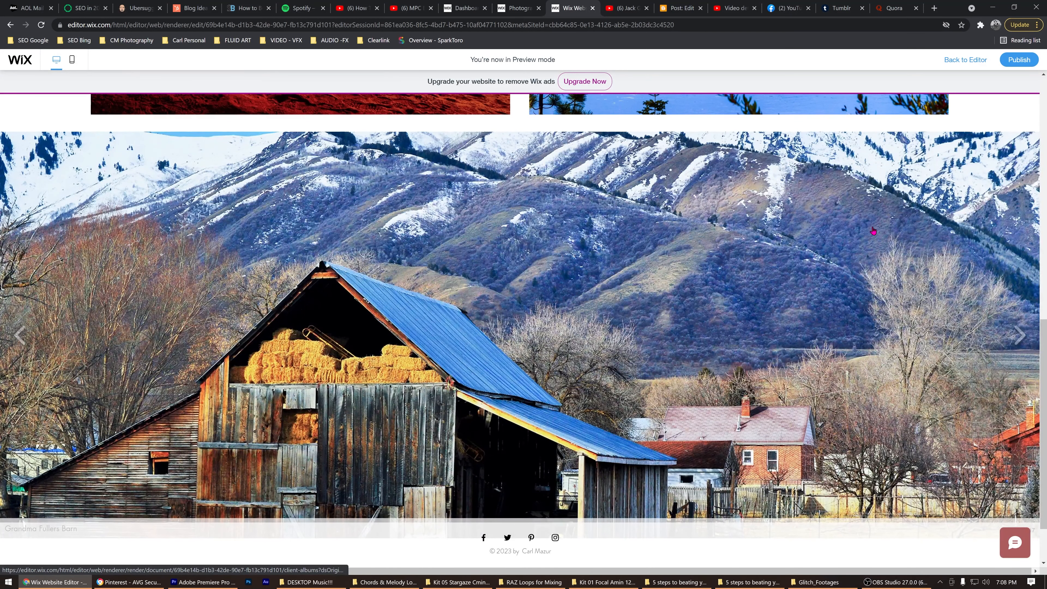
click(961, 62)
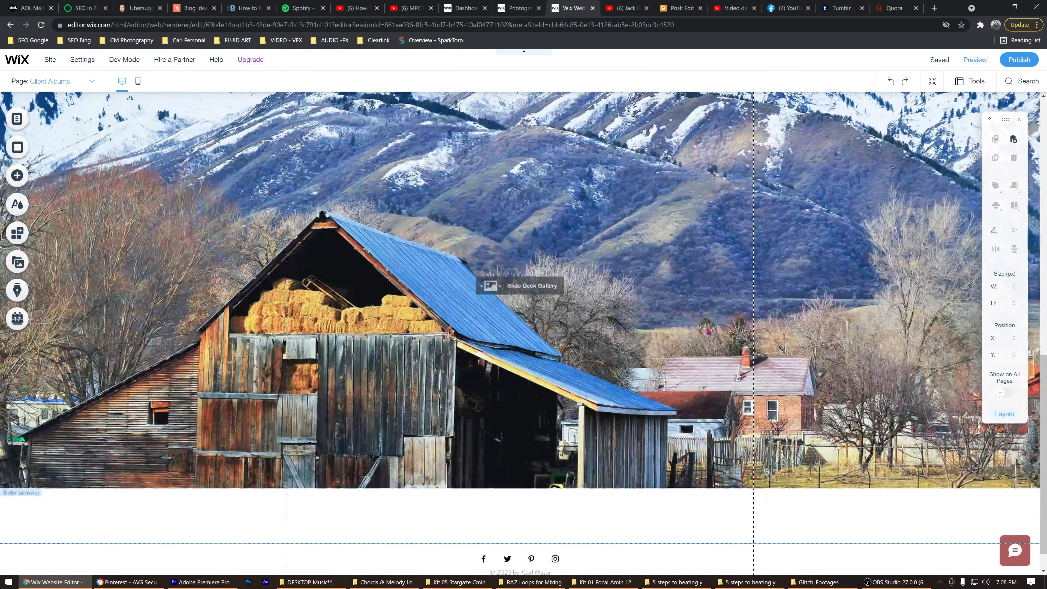
Increase the photo slider's height to about 1163 px and move the footer down to leave a gap below it
click(560, 440)
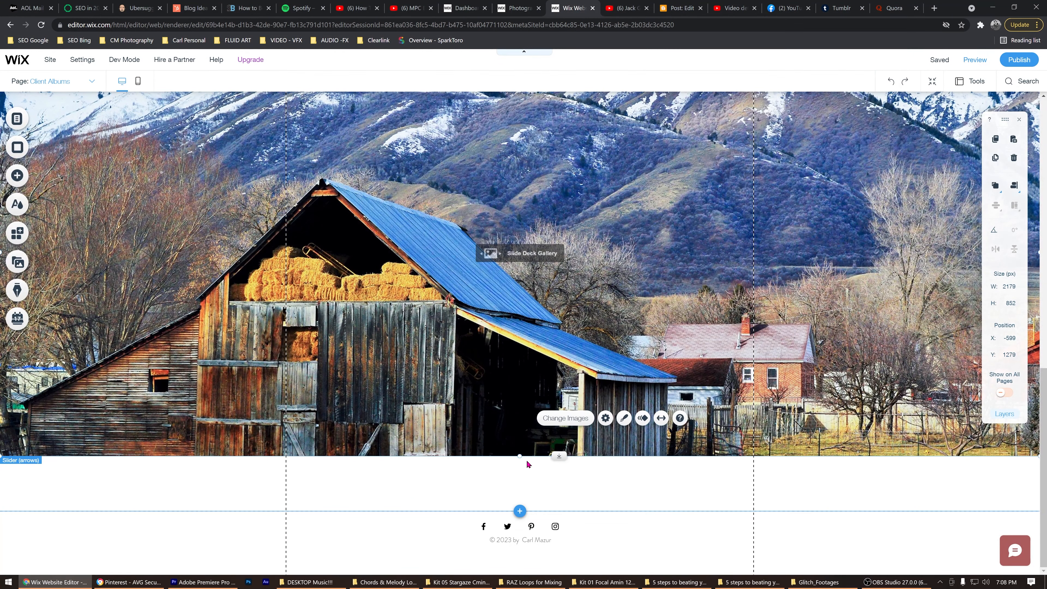
drag(519, 454, 520, 551)
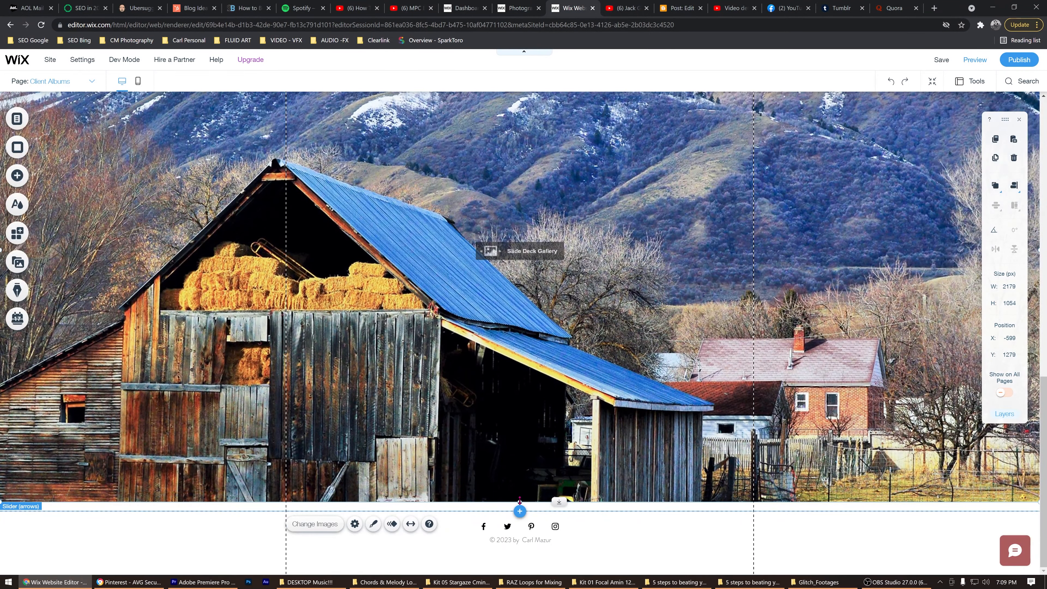
drag(518, 501, 519, 553)
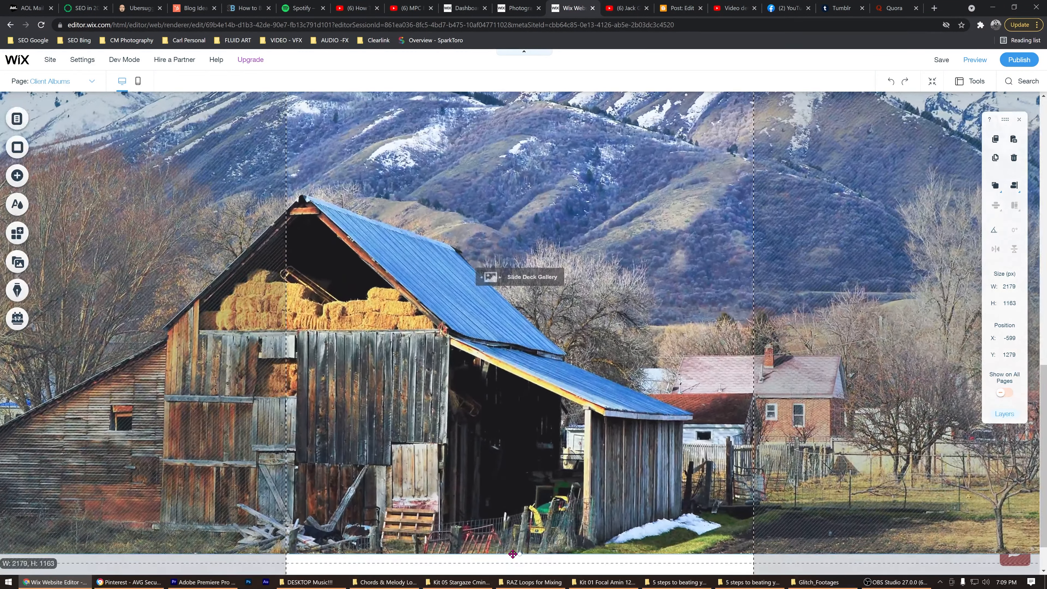
scroll(615, 498, down, 1)
click(596, 518)
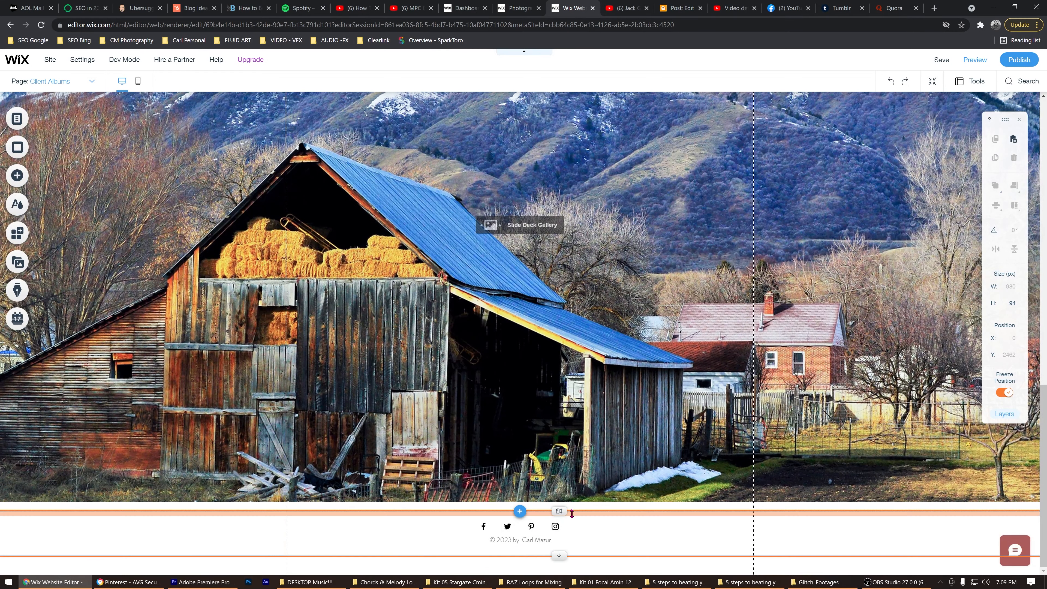
drag(565, 509, 561, 561)
click(722, 313)
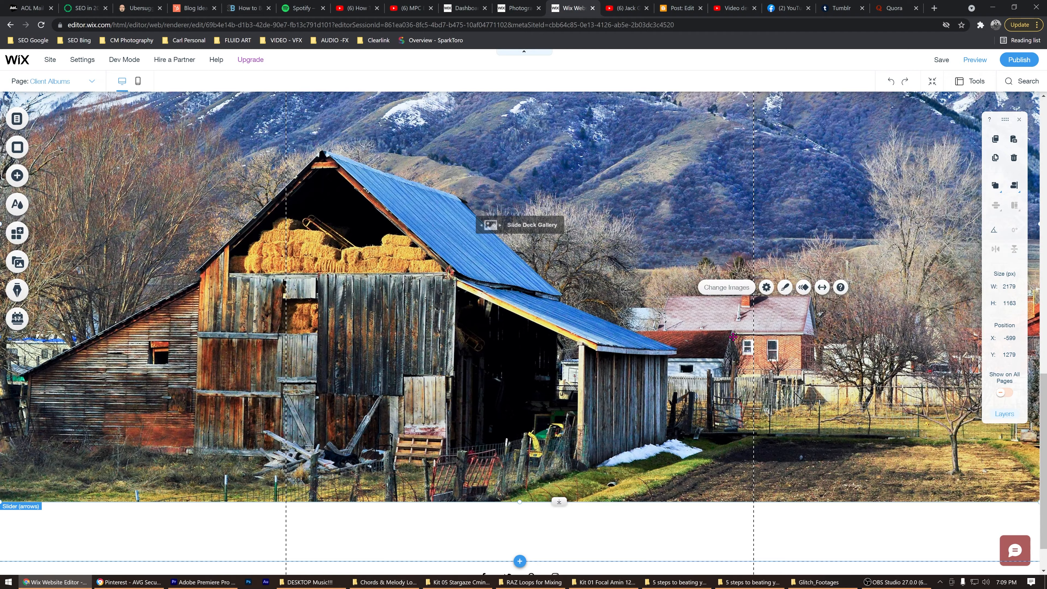
Preview the enlarged slider on the Client Albums page, page through its photos and return to editing
scroll(722, 314, up, 5)
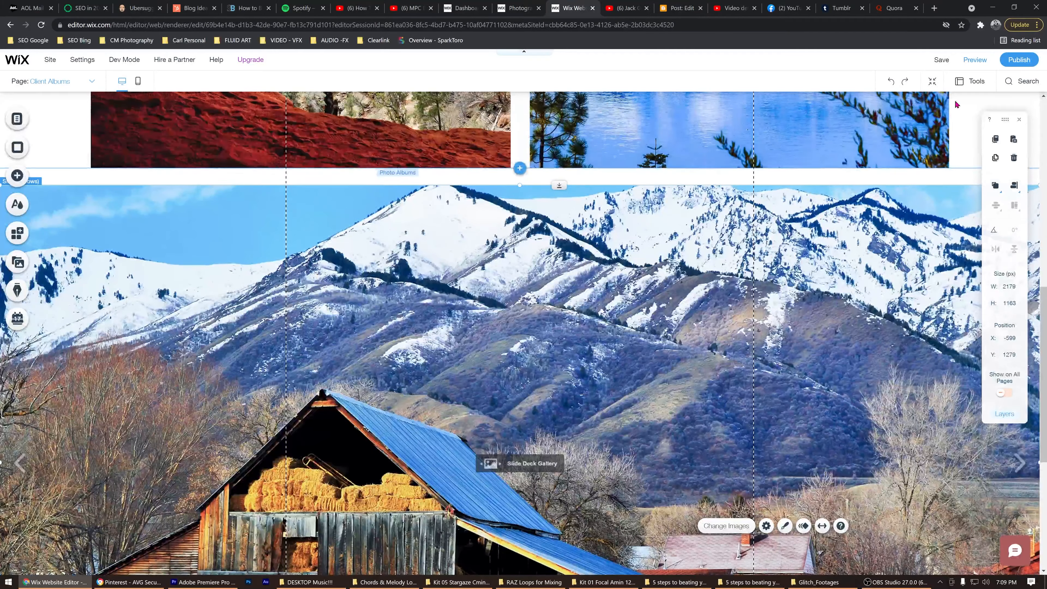
click(975, 59)
scroll(754, 352, down, 10)
scroll(754, 352, up, 6)
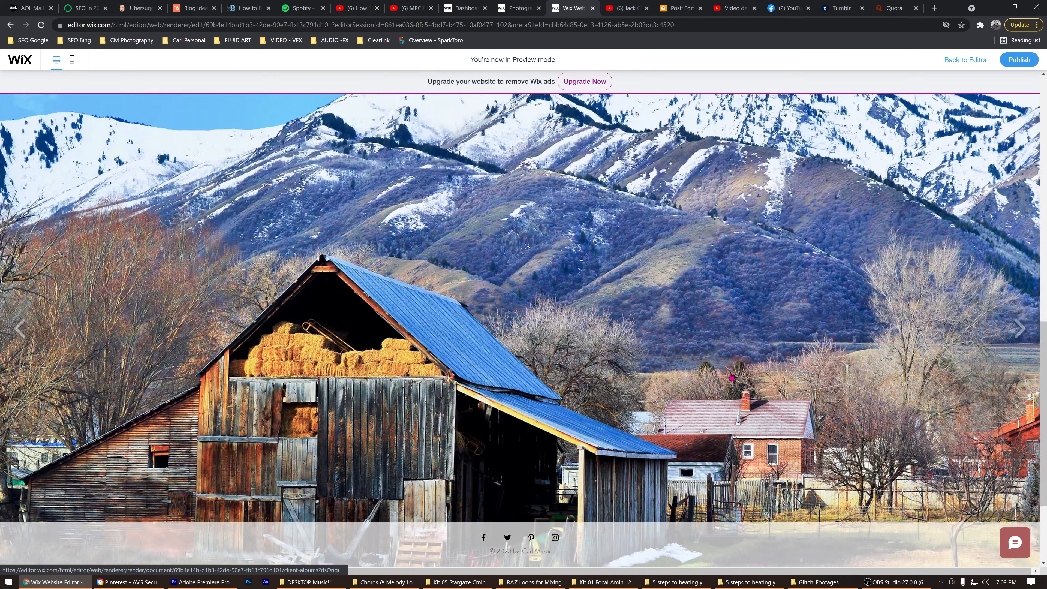
scroll(689, 324, down, 2)
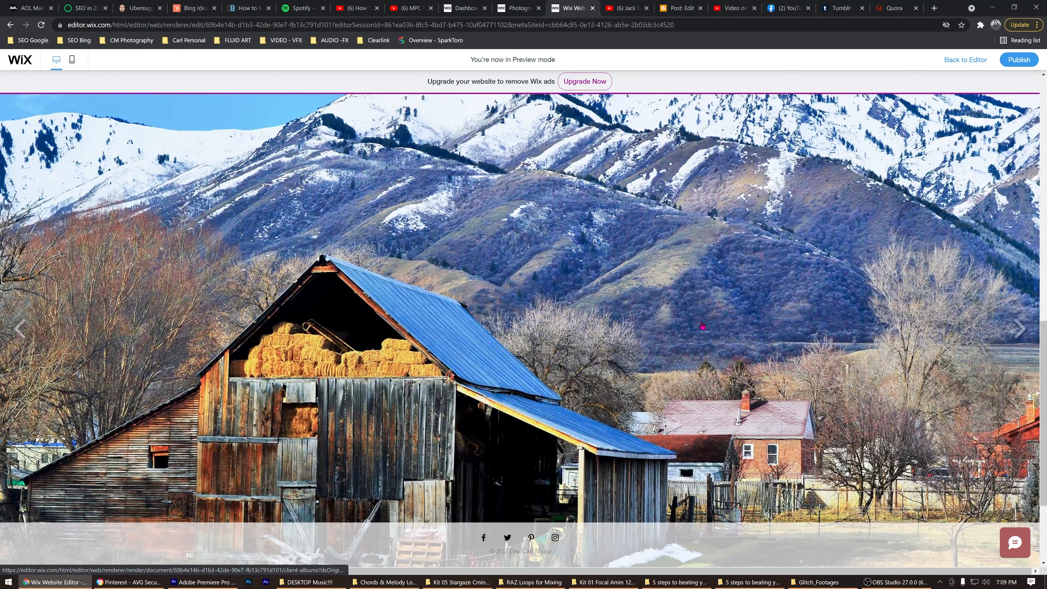
click(1019, 332)
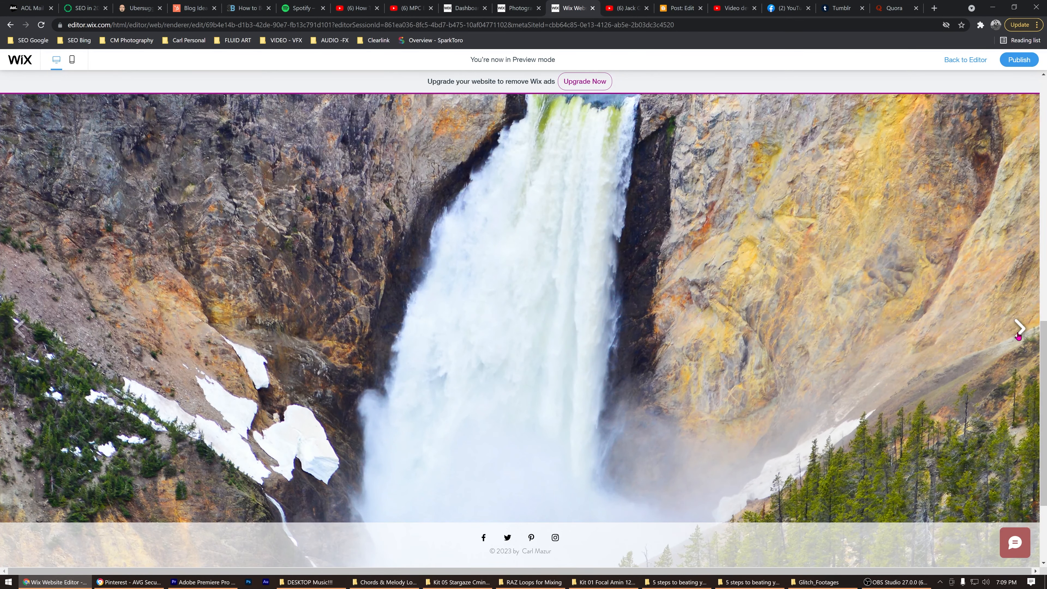
click(1018, 332)
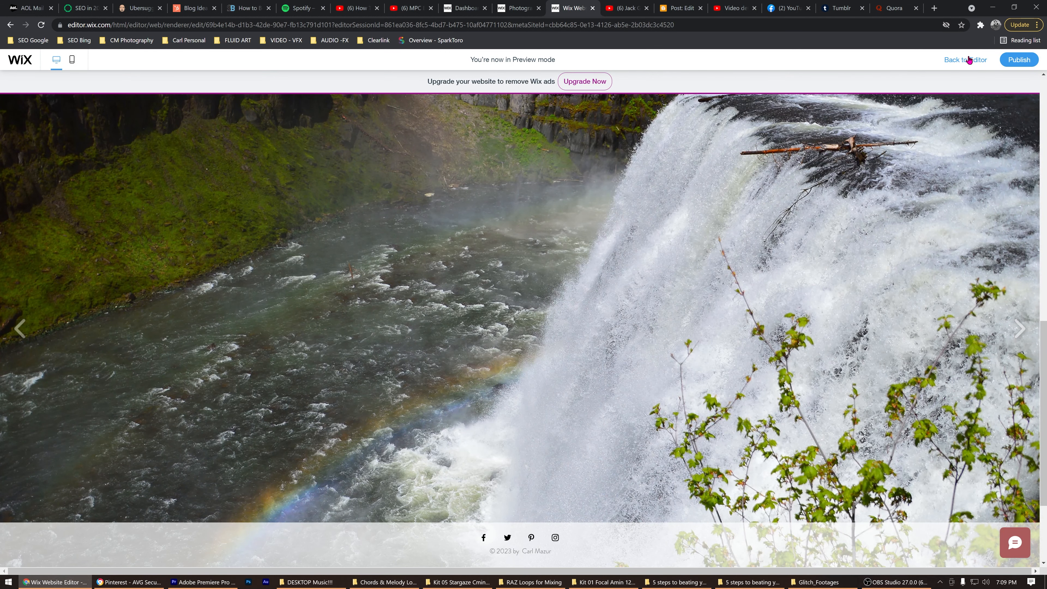
click(968, 61)
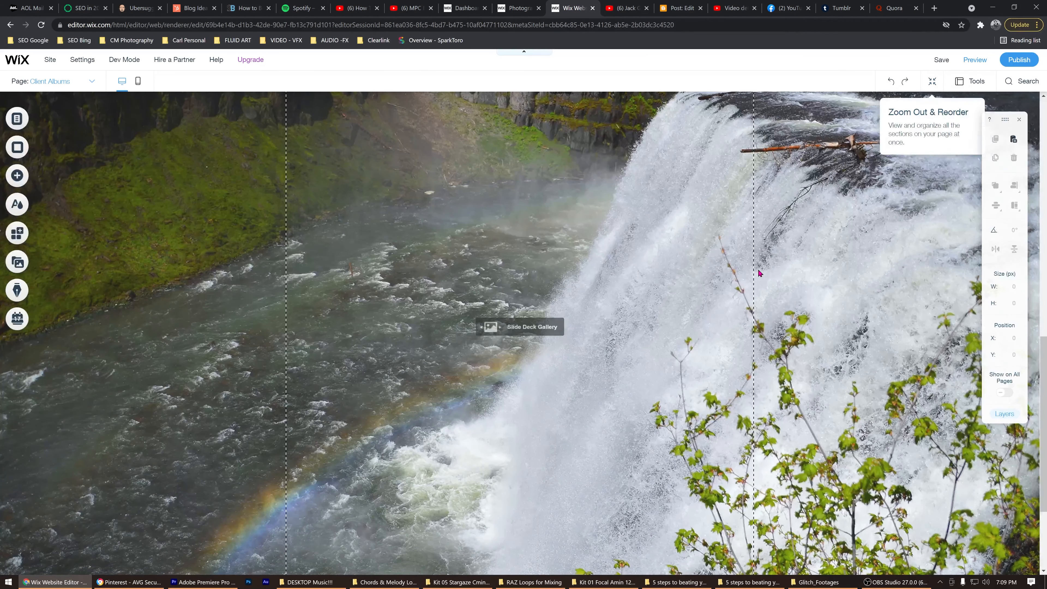
Turn on autoplay on loading for the photo slider and set the time between images to 2.4 seconds
scroll(617, 314, up, 5)
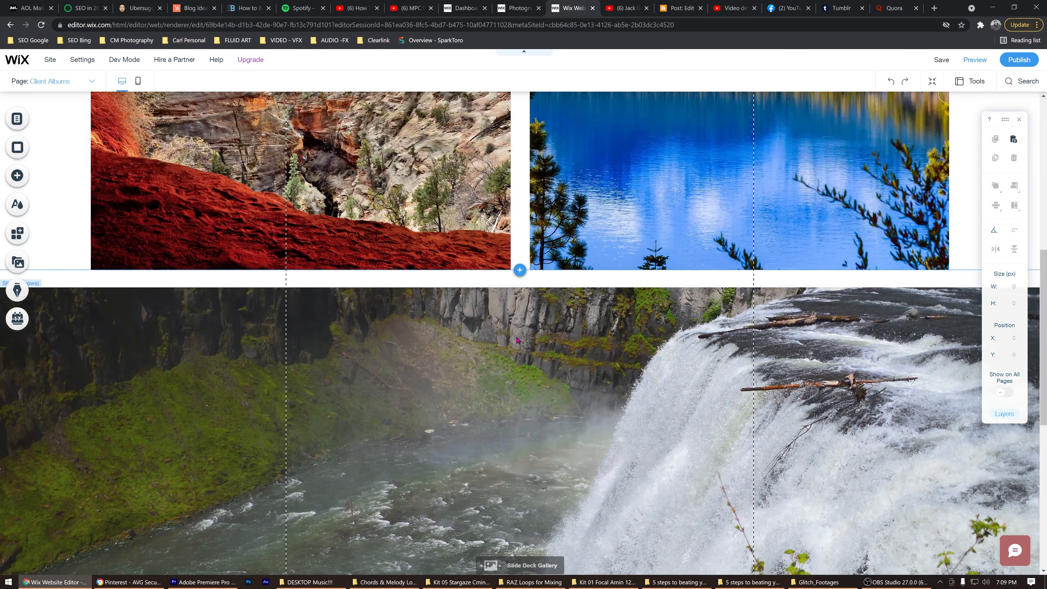
click(516, 336)
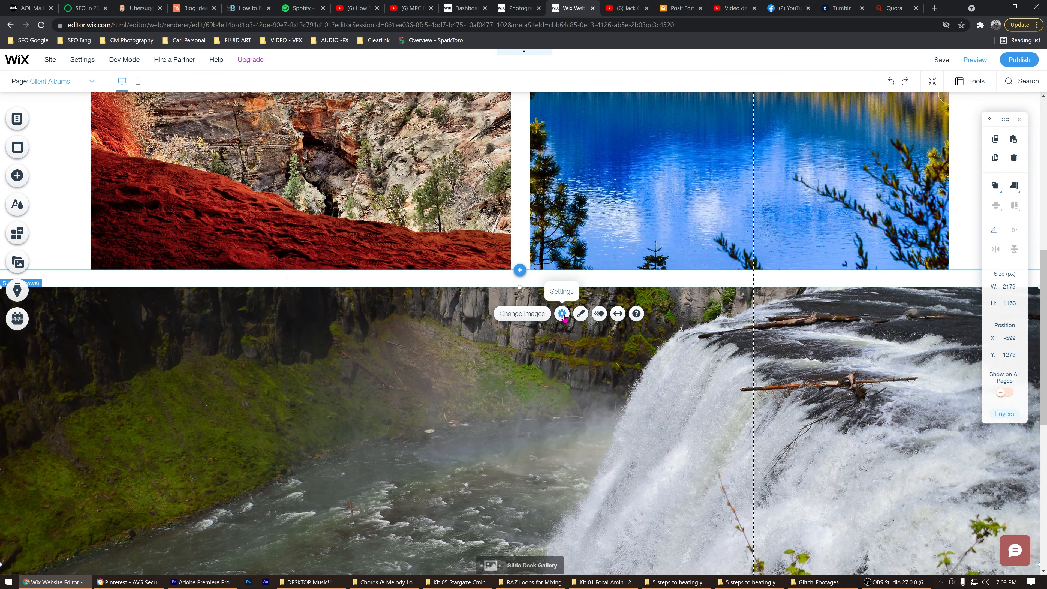
click(560, 350)
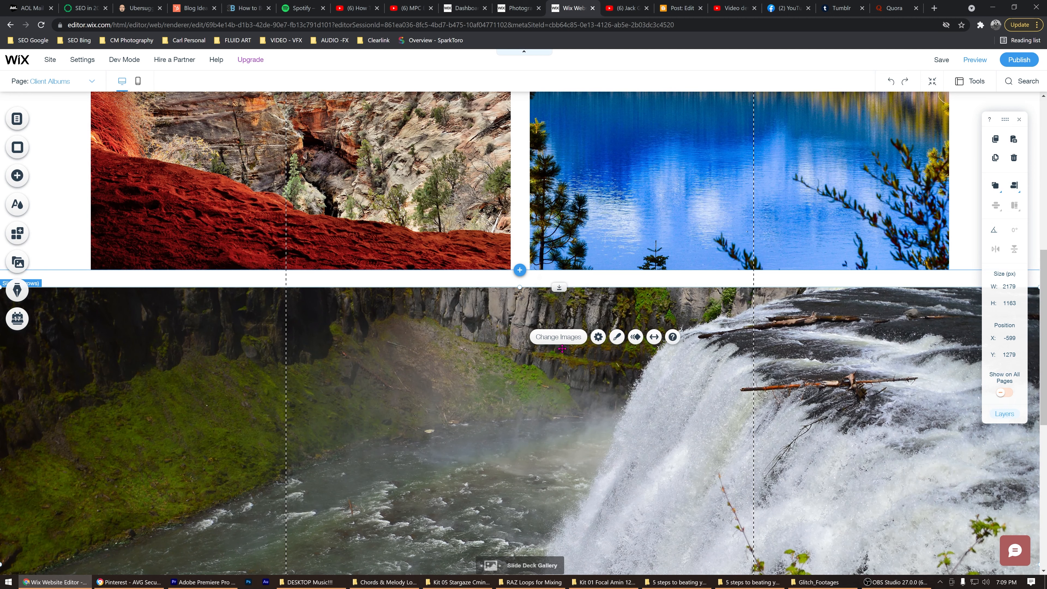
click(598, 337)
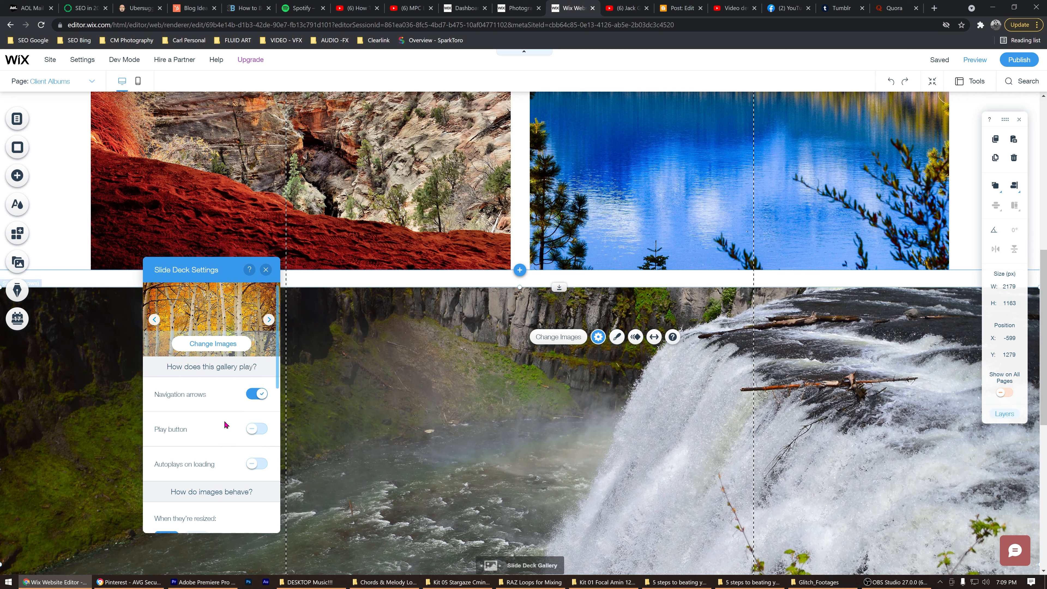
click(257, 464)
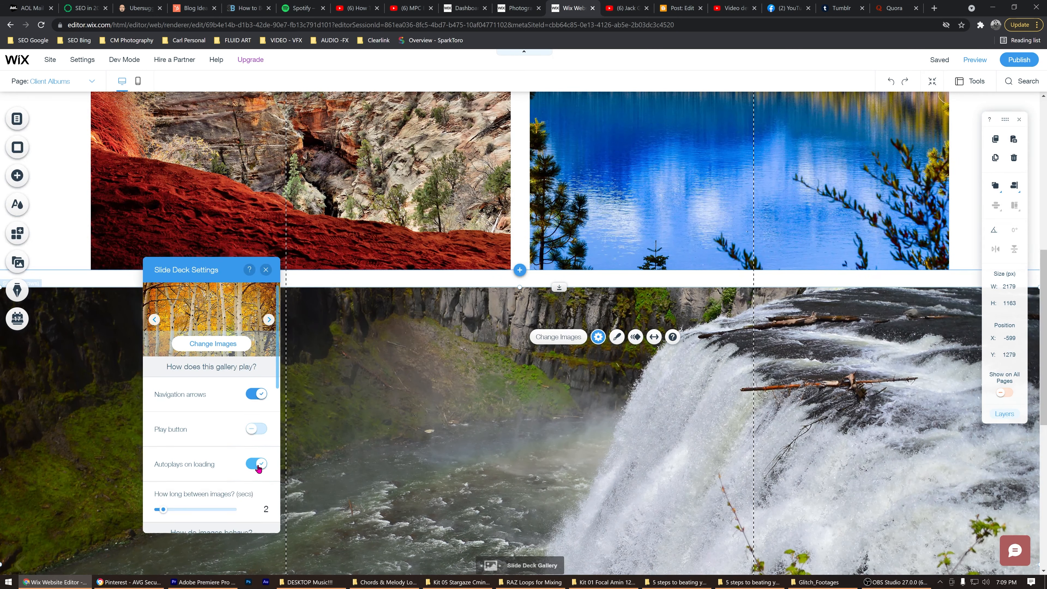
scroll(231, 465, down, 3)
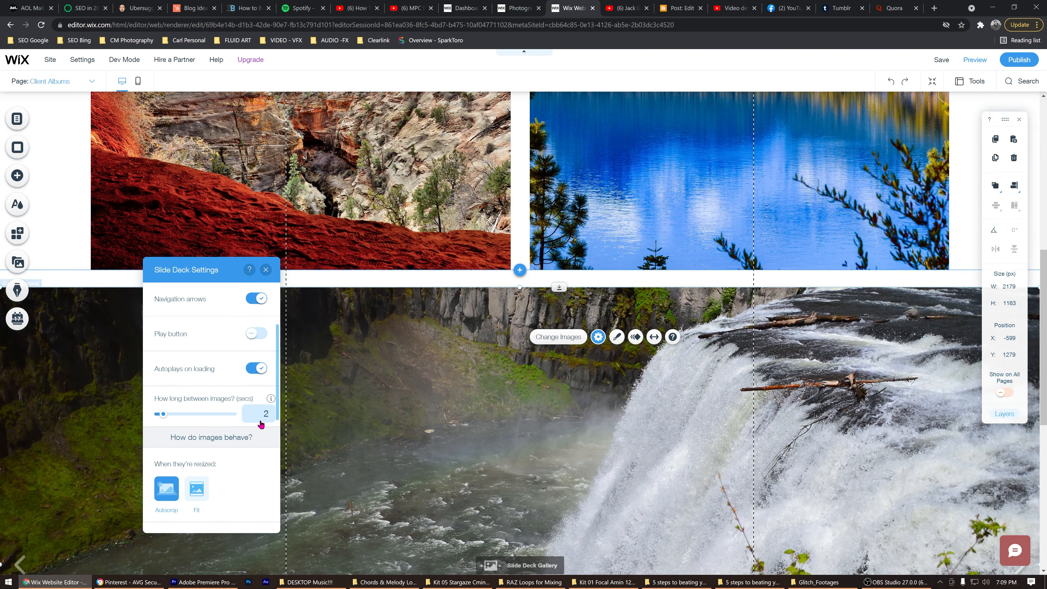
mouse_move(175, 415)
mouse_down()
mouse_move(223, 417)
mouse_move(165, 419)
mouse_up()
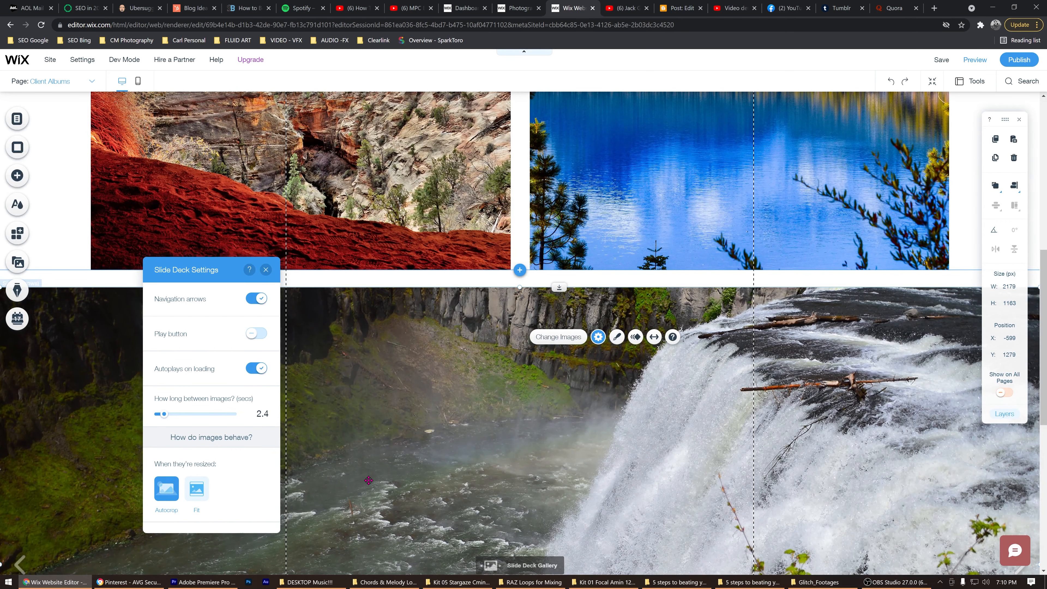
click(575, 378)
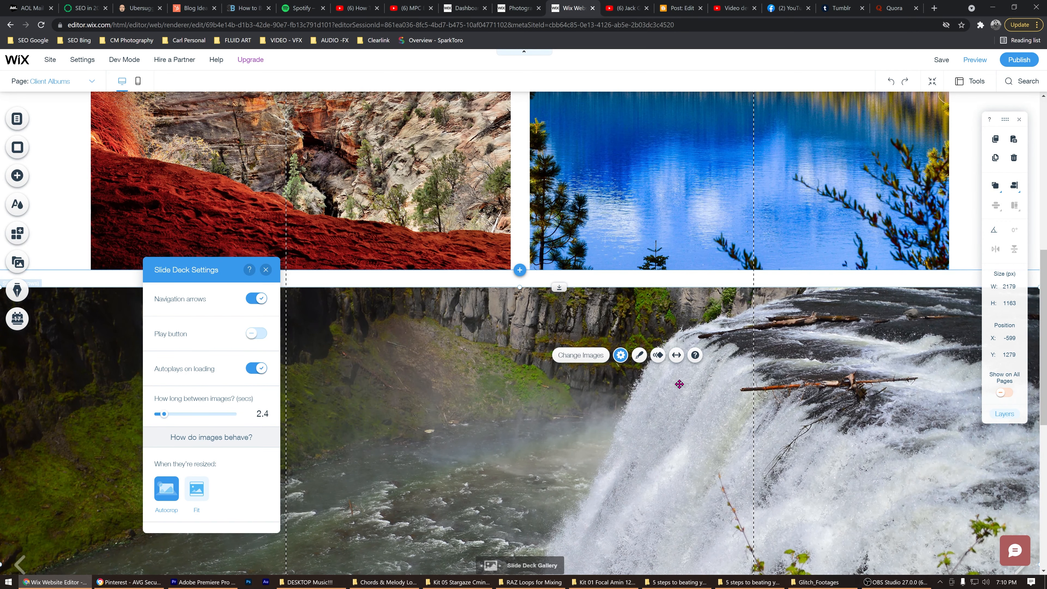
Preview the slider's automatic playback, advance a couple of photos manually and return to editing
click(975, 60)
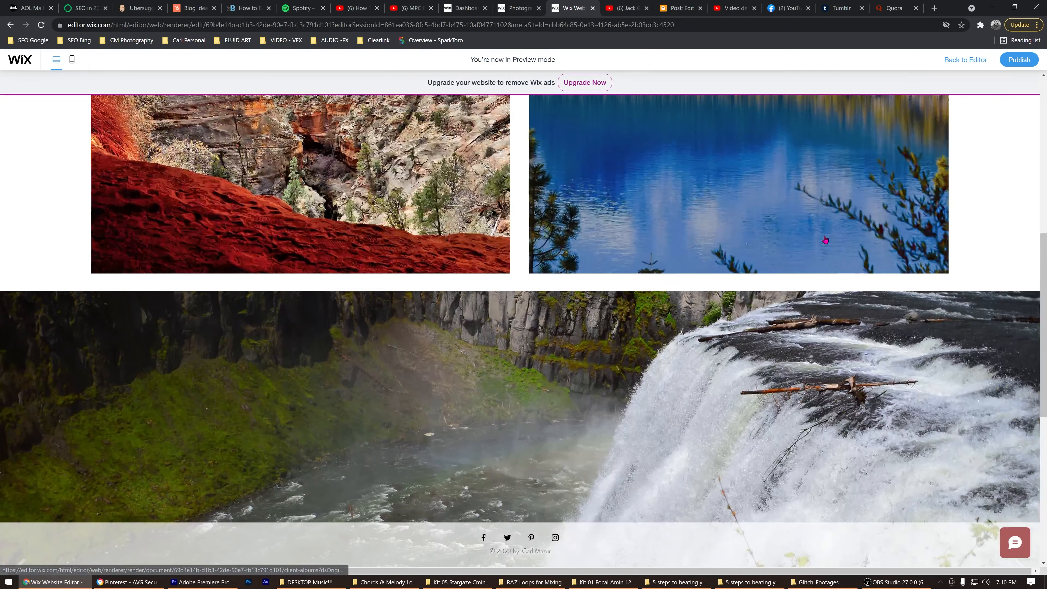
scroll(826, 241, down, 3)
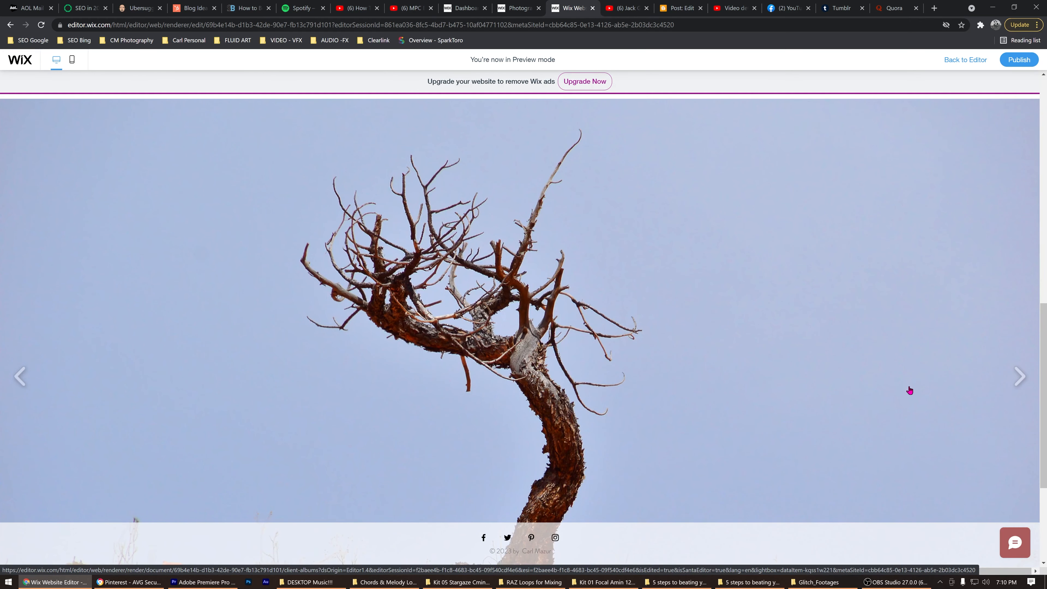
click(1019, 375)
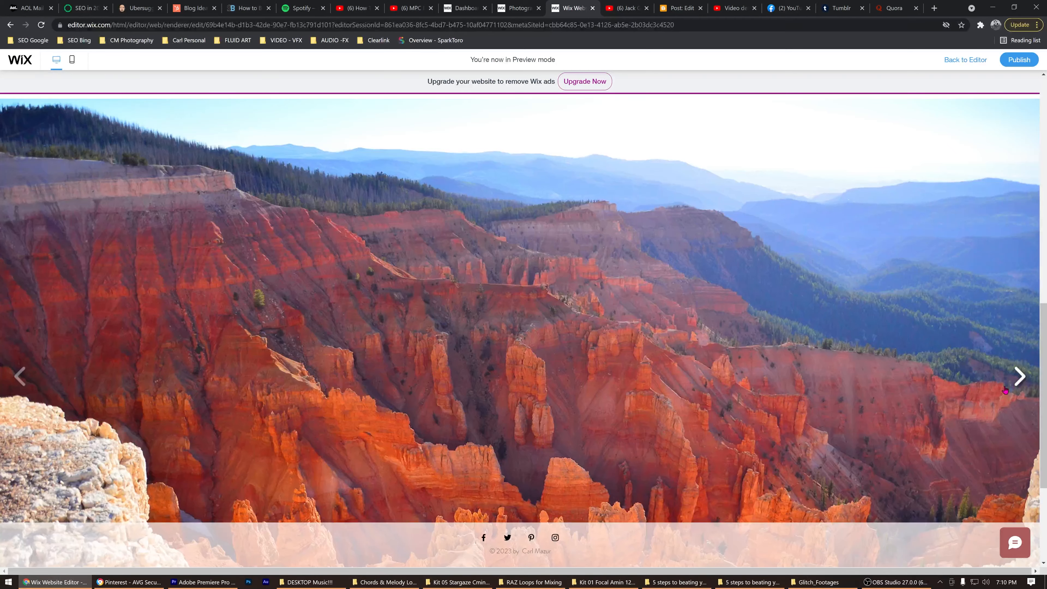
click(1018, 378)
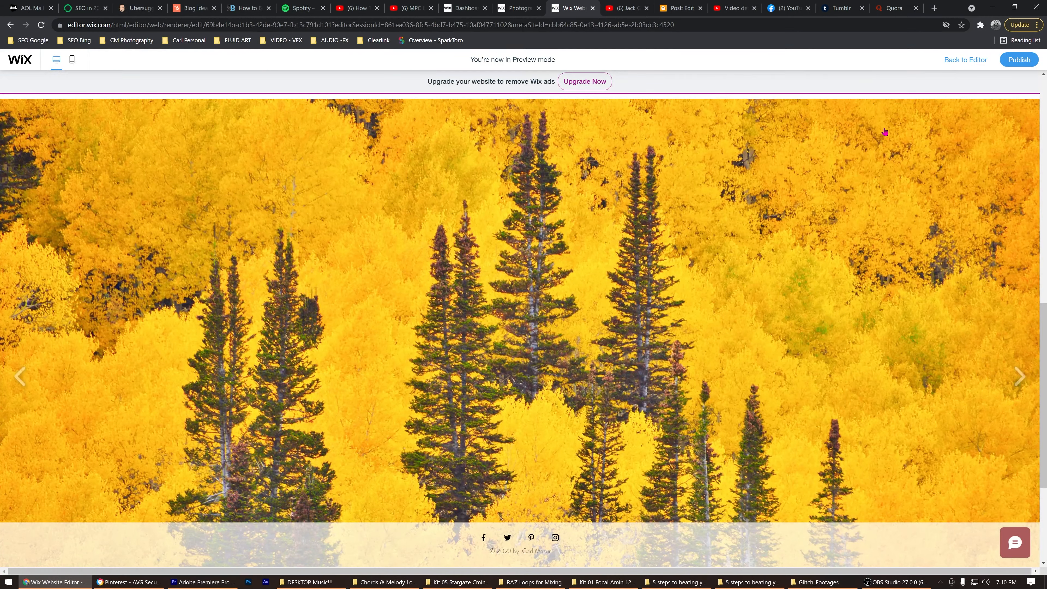
click(966, 60)
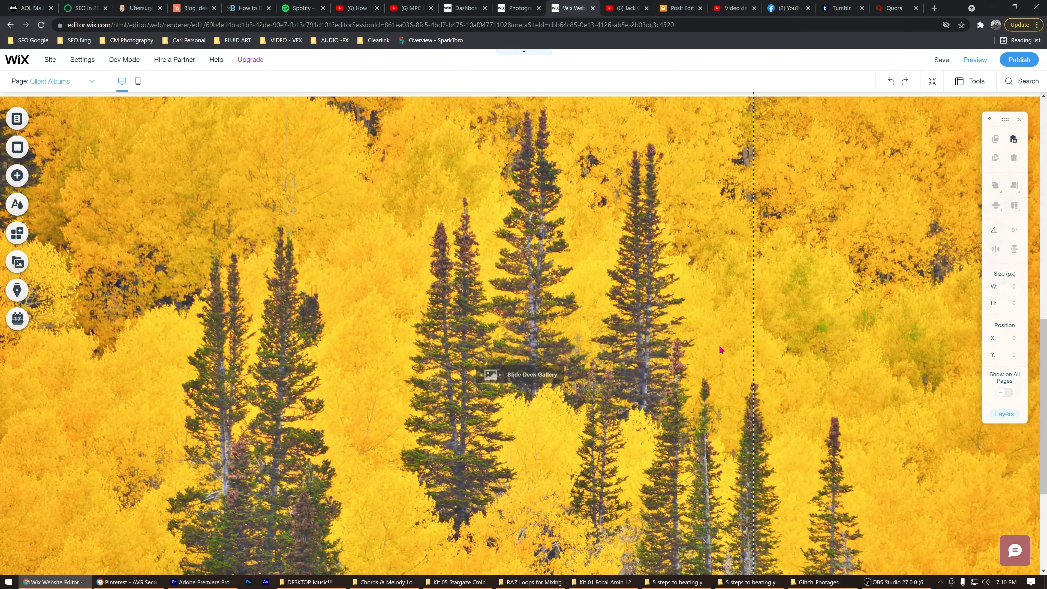
Switch from the Client Albums page to the Portfolio page for editing
scroll(696, 392, up, 15)
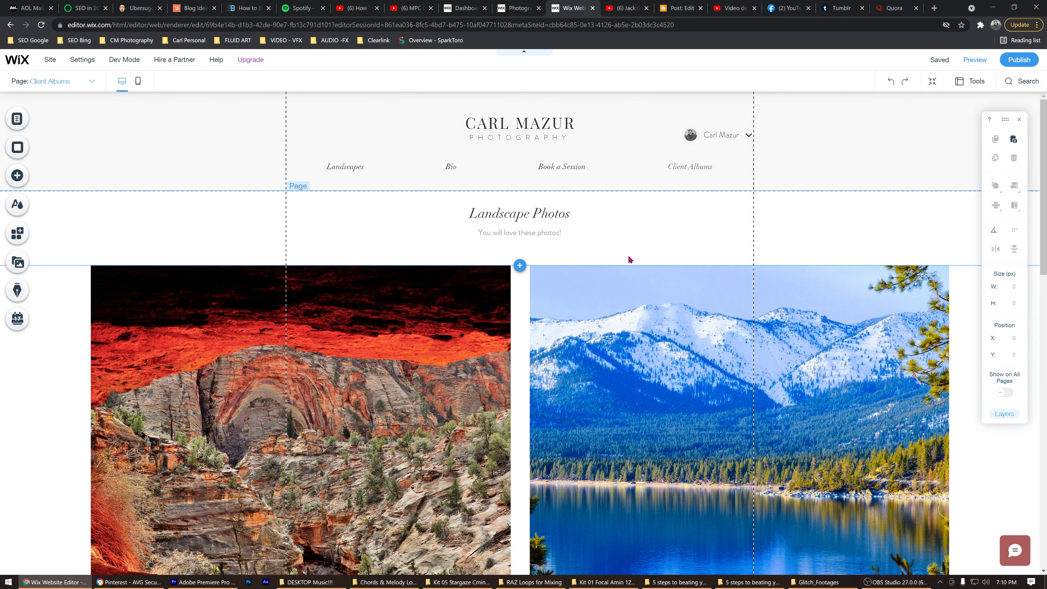
click(92, 83)
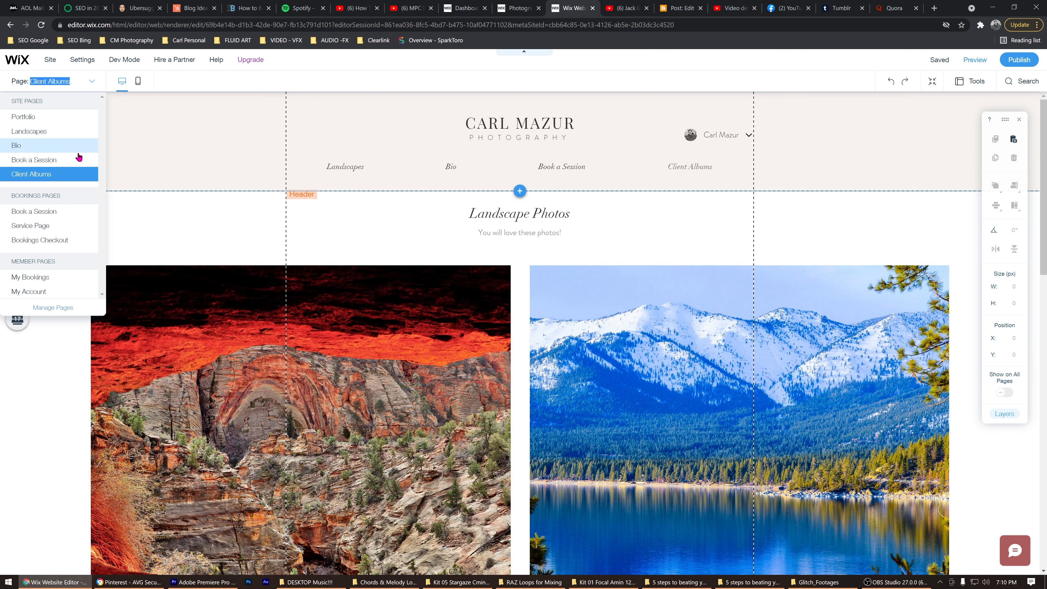
click(351, 208)
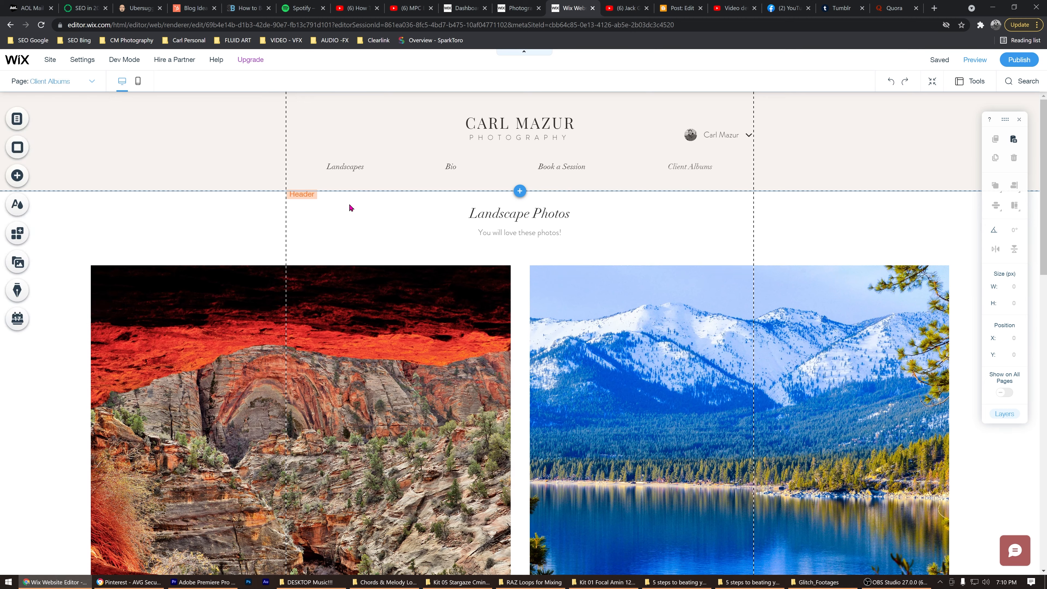
click(92, 82)
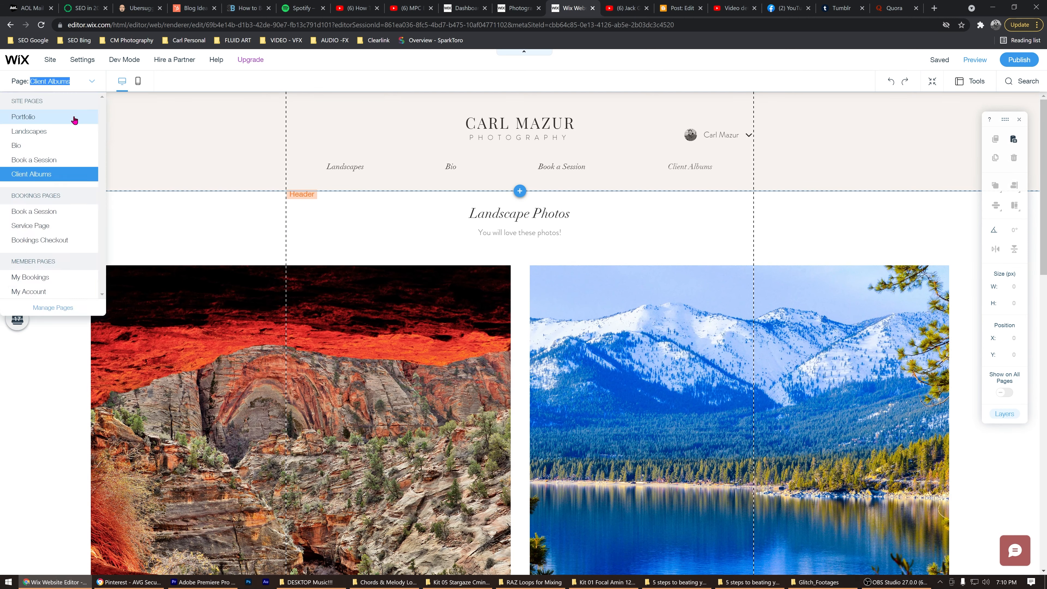
click(73, 120)
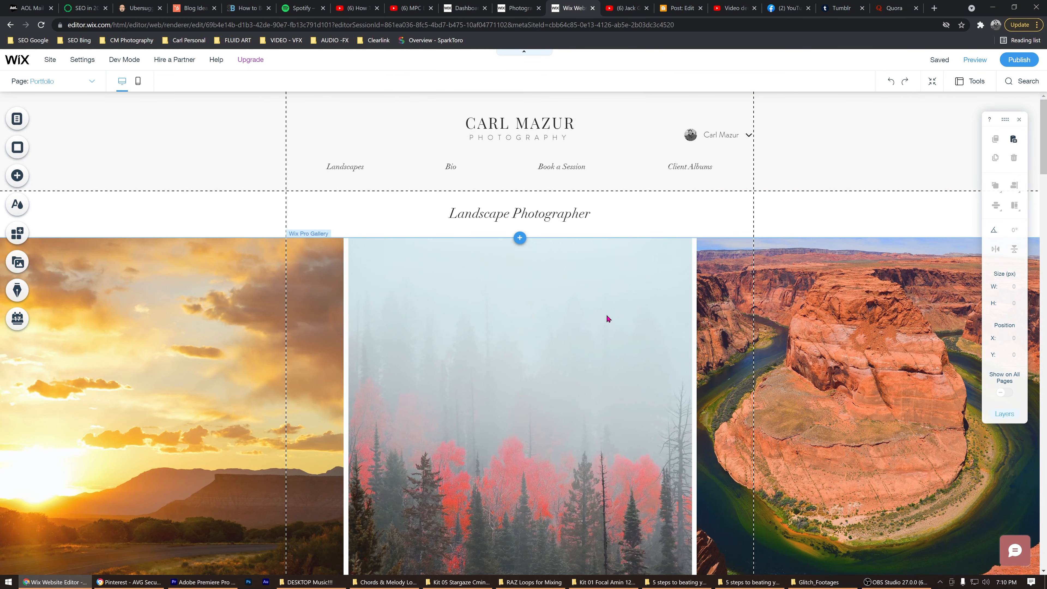
Review the Portfolio page's landscape gallery all the way to the footer and return to the header
scroll(607, 315, down, 10)
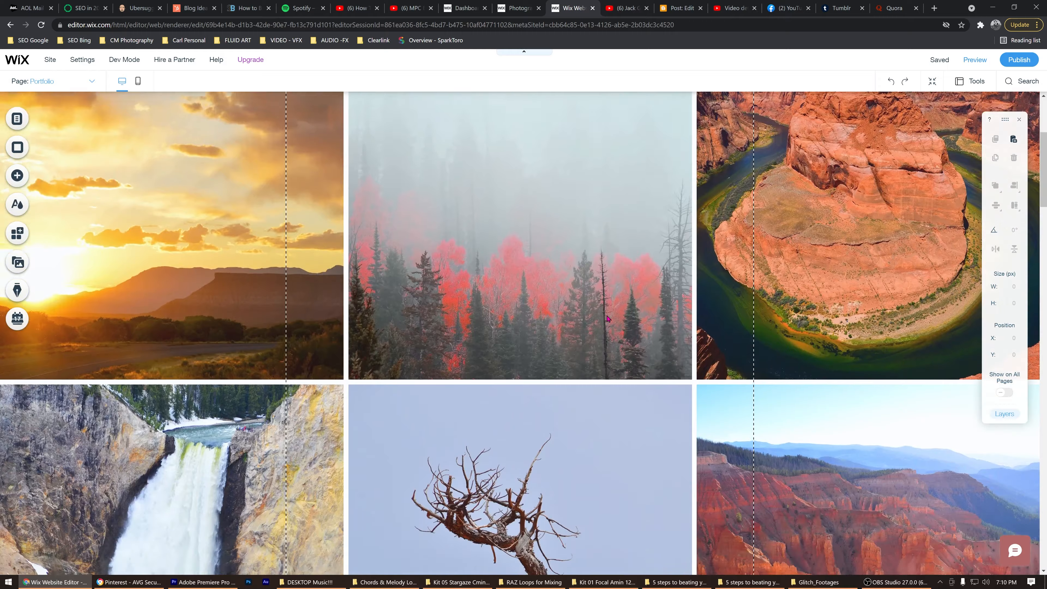
scroll(607, 316, down, 17)
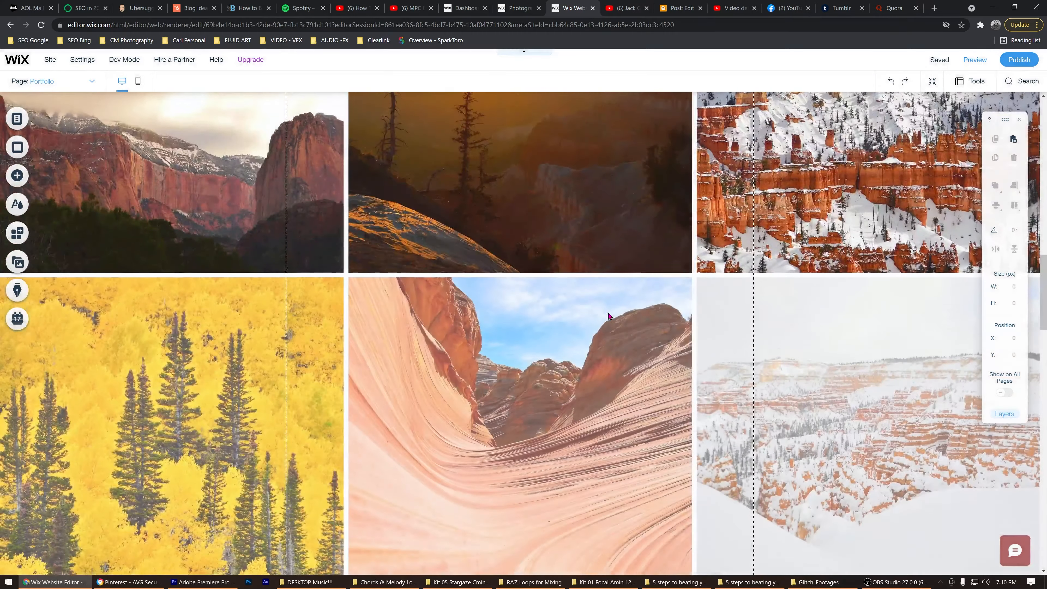
scroll(608, 316, down, 15)
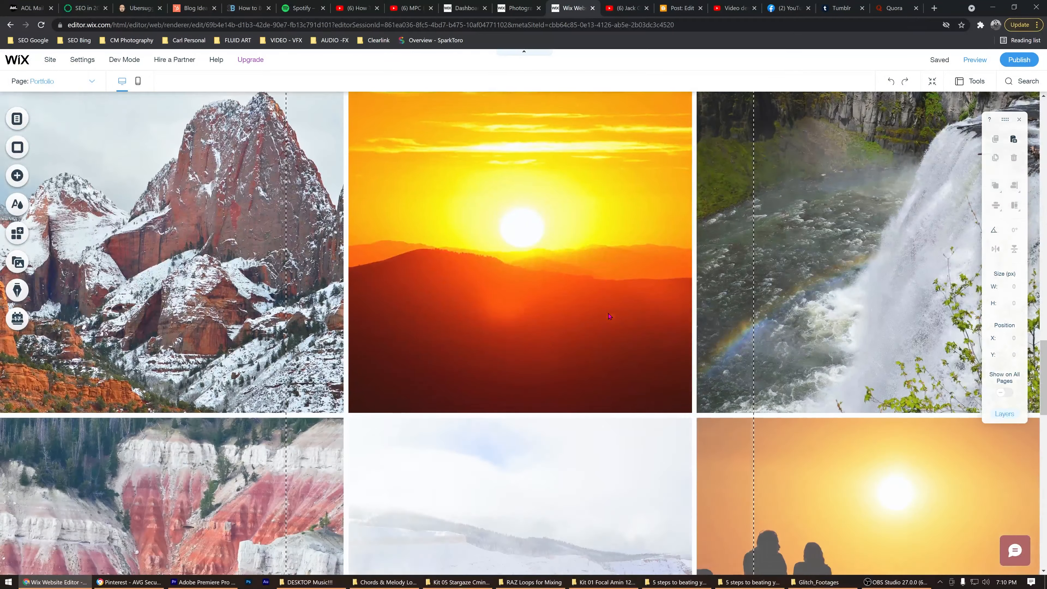
scroll(608, 317, down, 8)
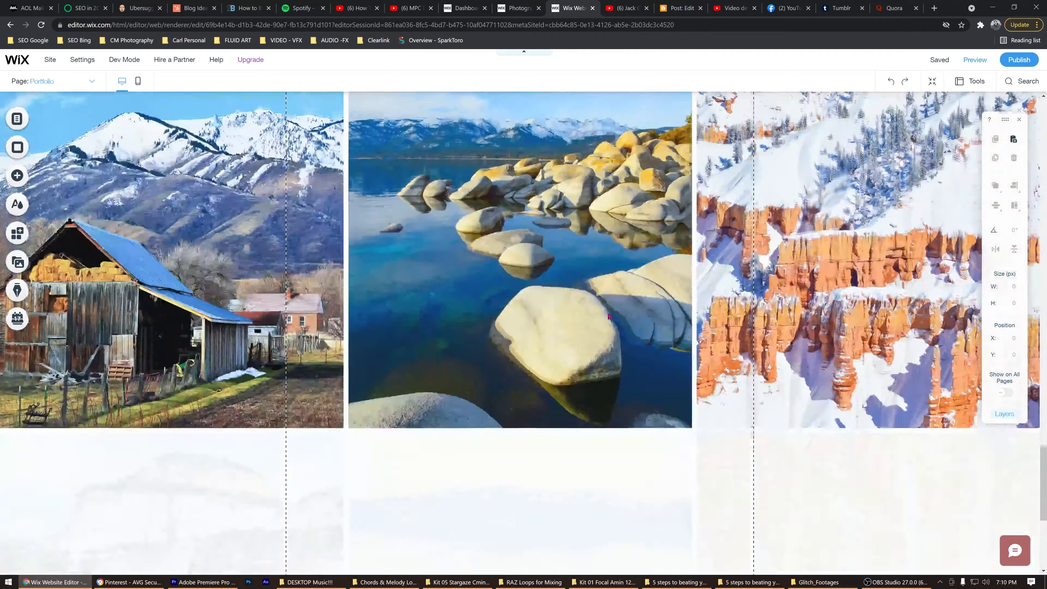
scroll(627, 321, down, 8)
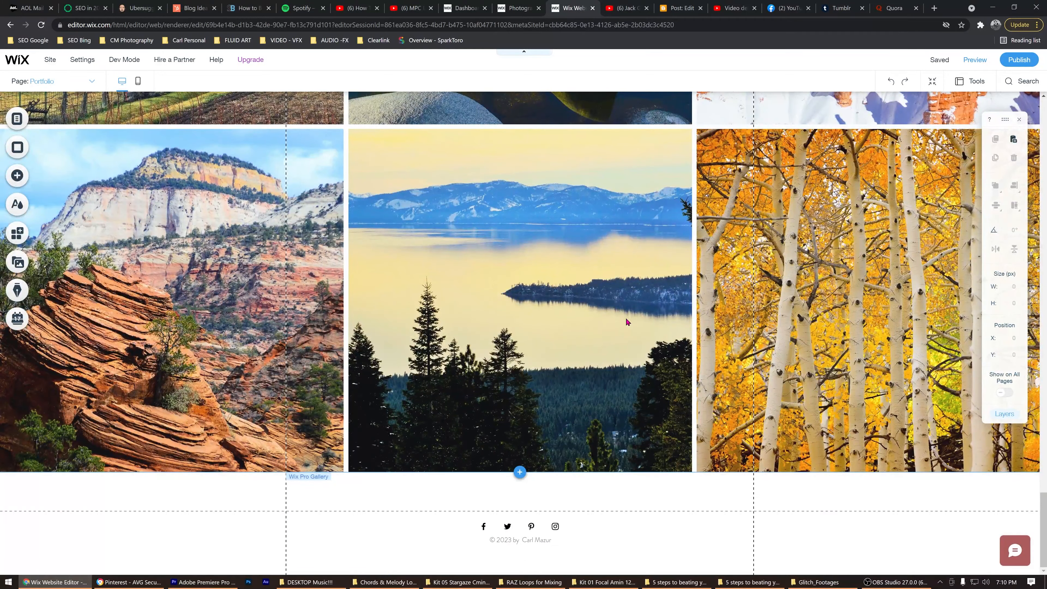
scroll(668, 462, up, 15)
scroll(703, 442, up, 15)
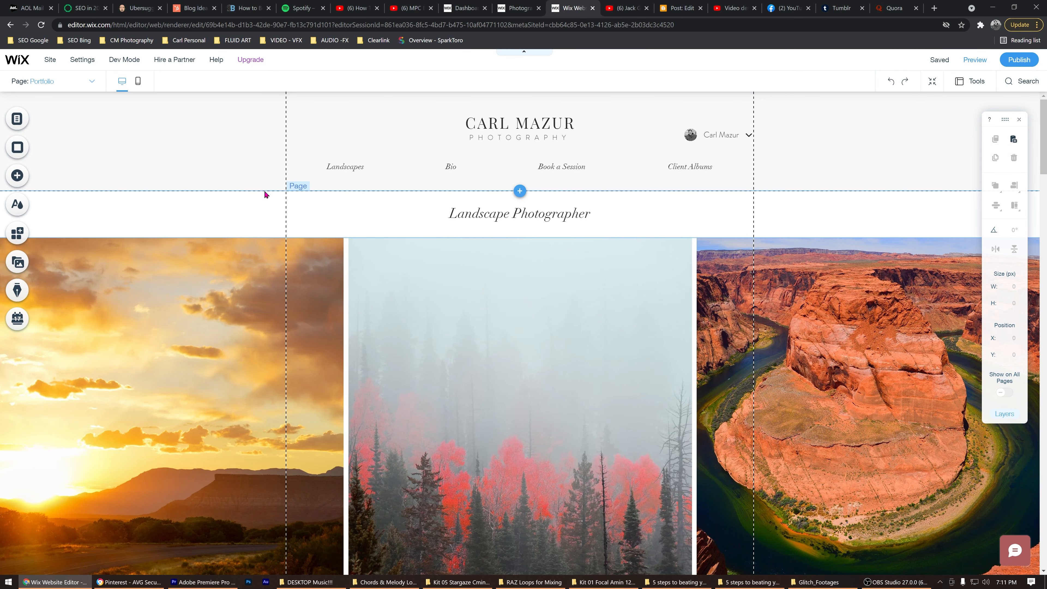
Upload the gold CM logo image Big & Square-GOLD-Smaller Size.jpg from the CM Photography Logo folder and add it to the Portfolio page
click(23, 180)
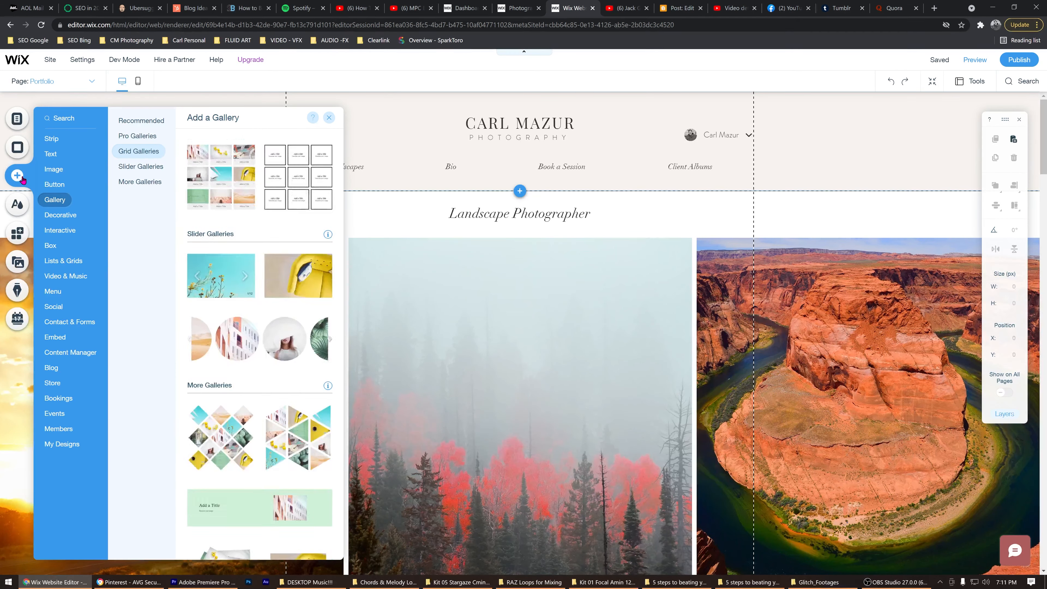
mouse_move(54, 170)
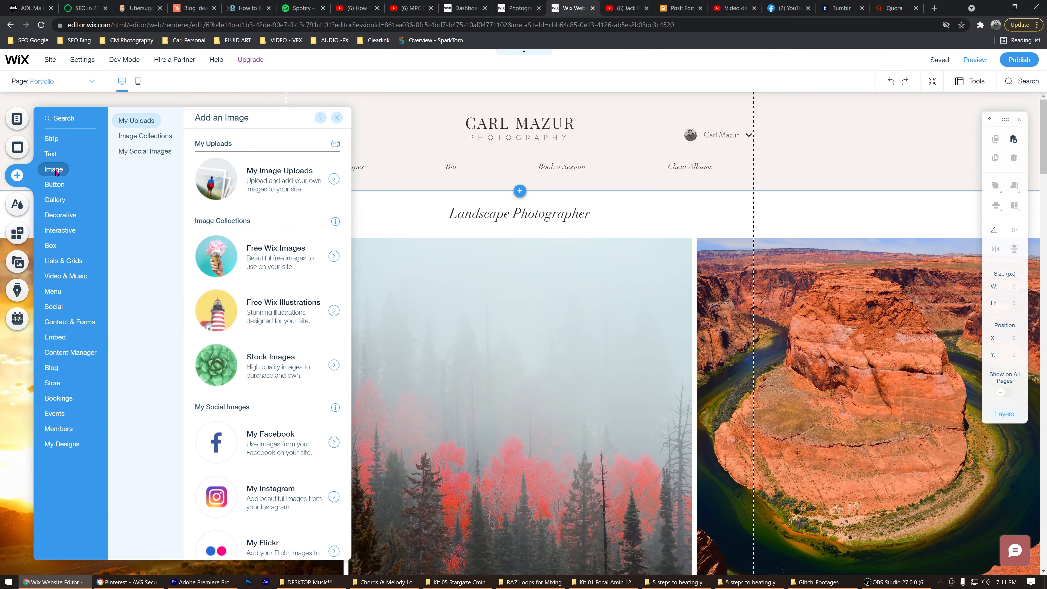
click(216, 181)
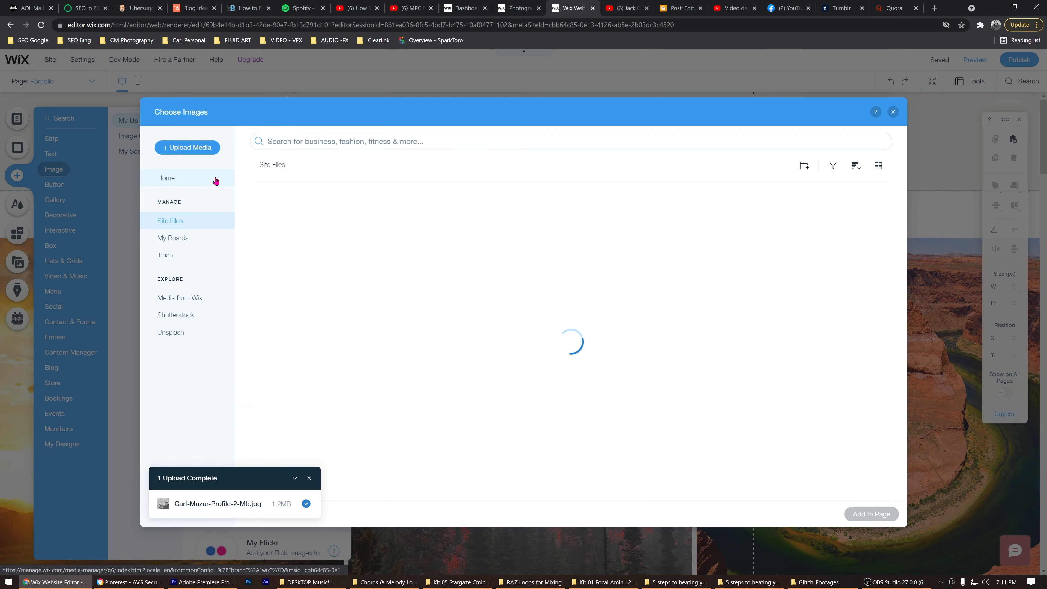
click(206, 149)
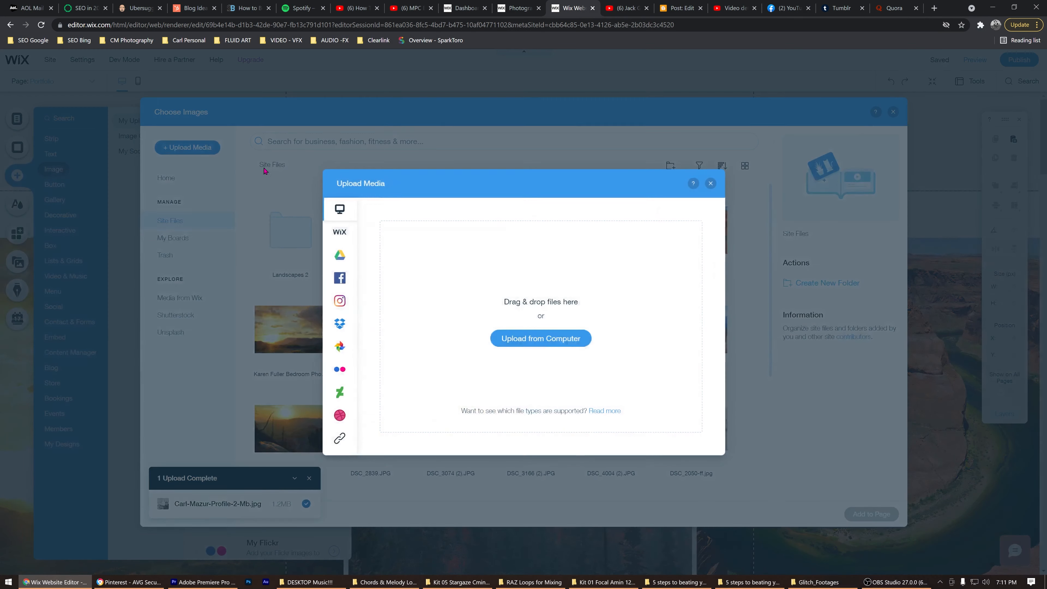
click(544, 341)
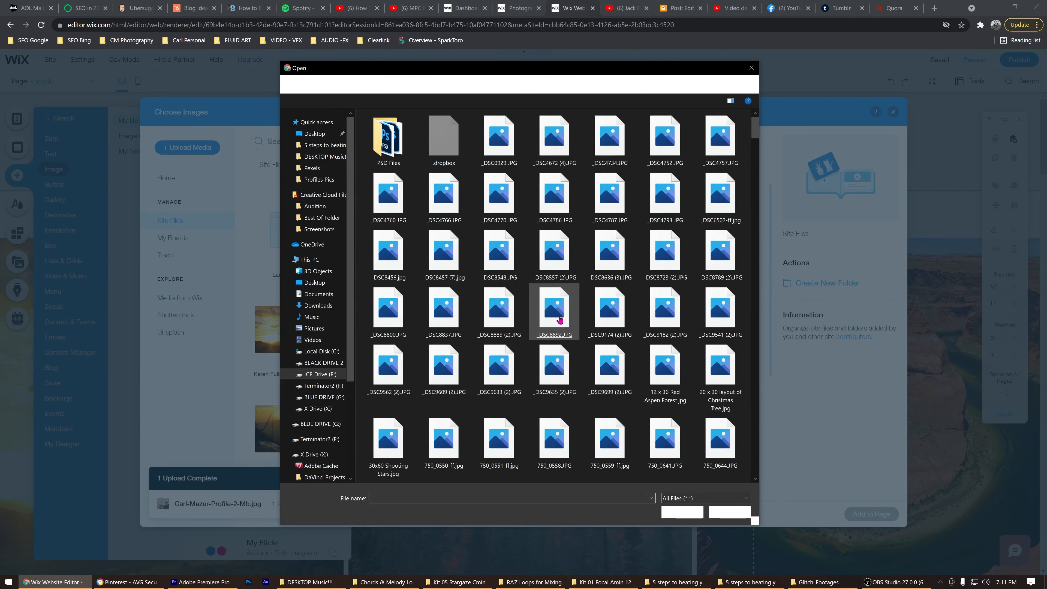
click(432, 84)
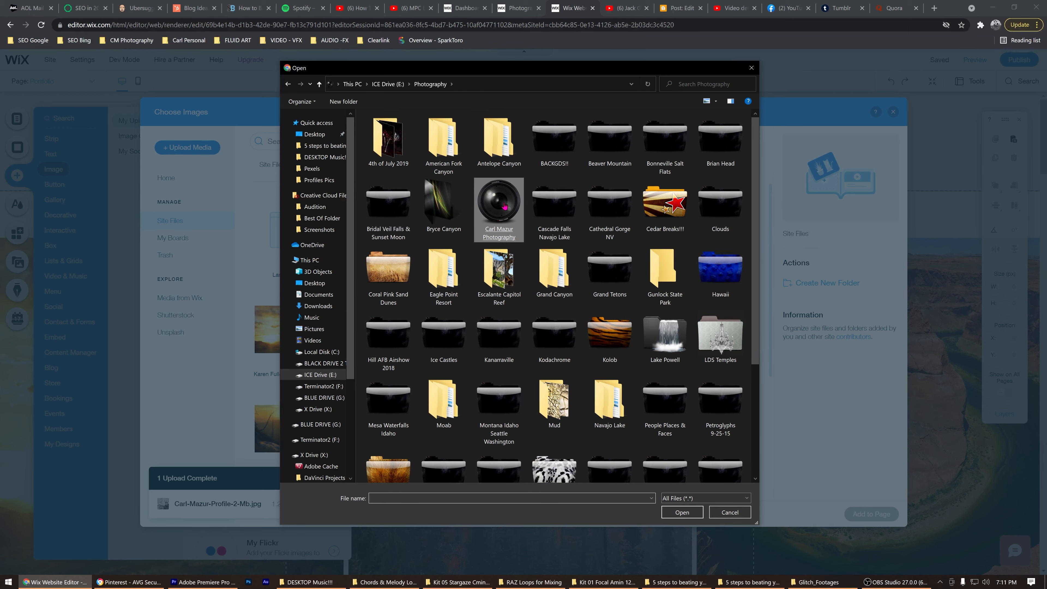
double_click(507, 207)
double_click(490, 156)
click(491, 156)
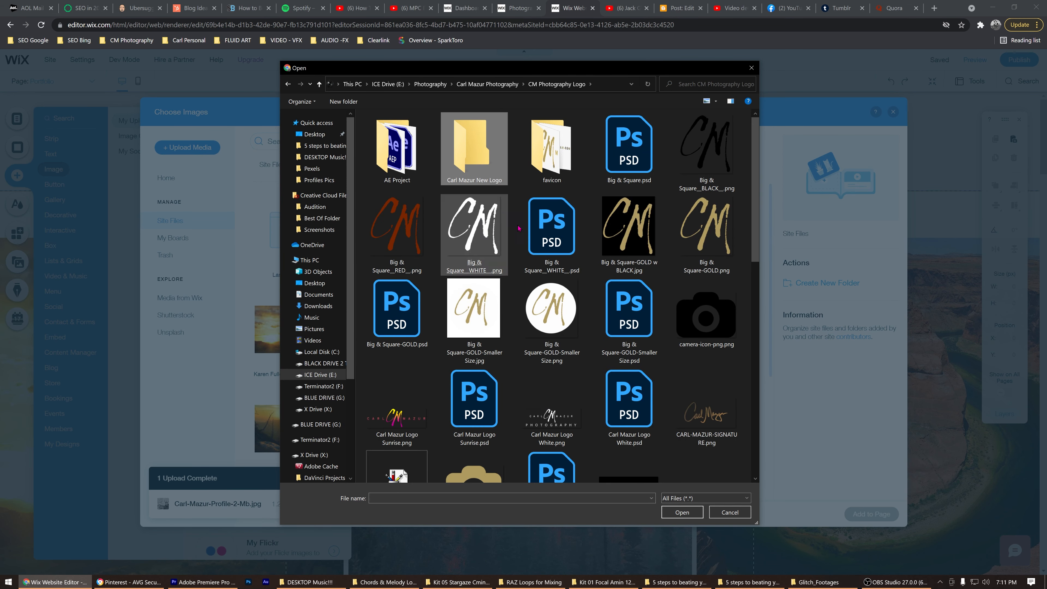
double_click(553, 326)
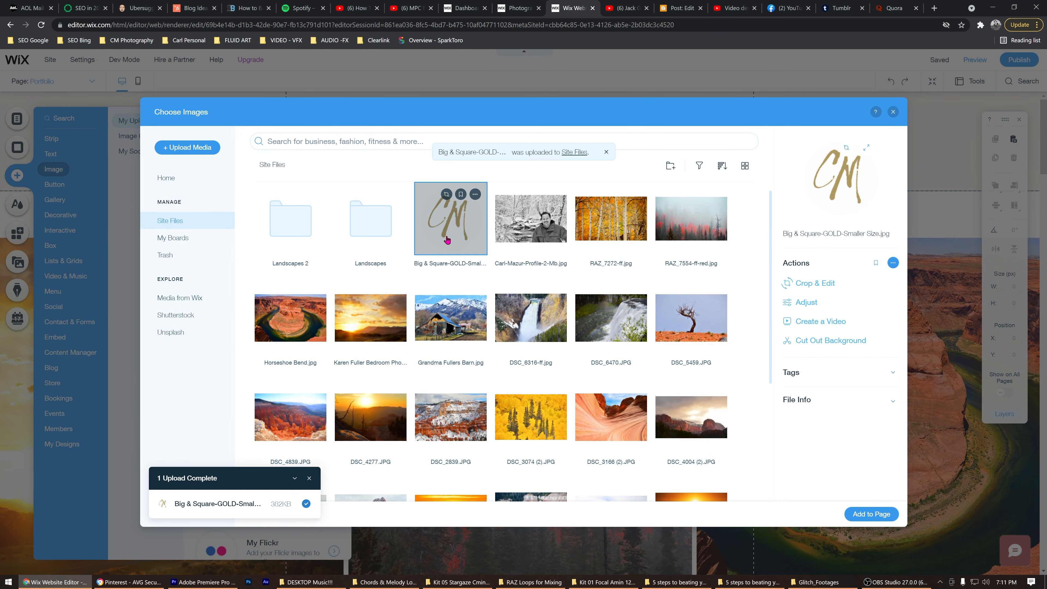
click(868, 515)
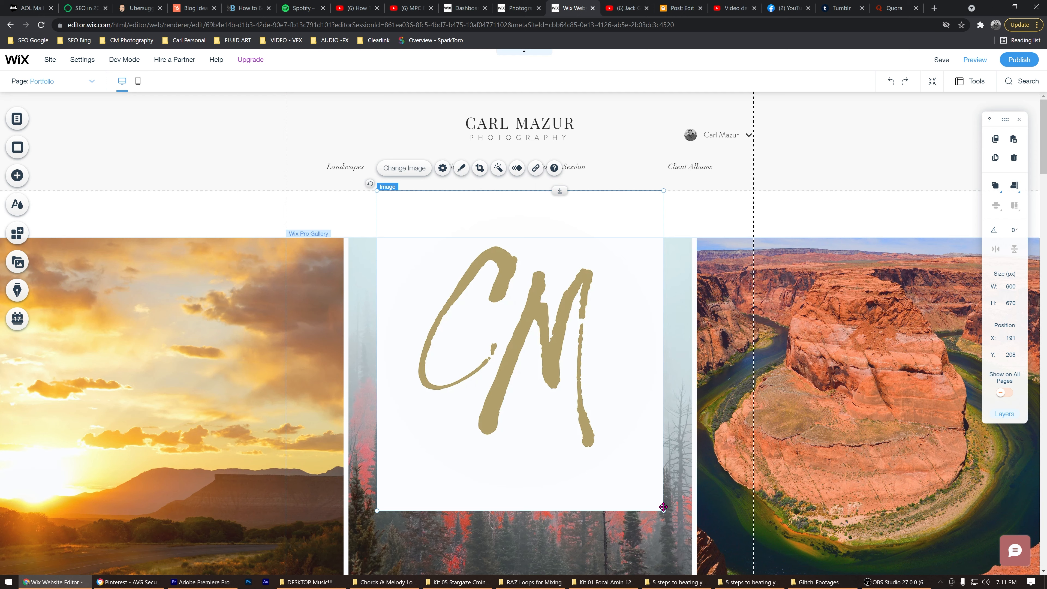
Shrink the CM logo to about 121 by 135 px and place it in the header to the left of the site title
drag(664, 510, 169, 138)
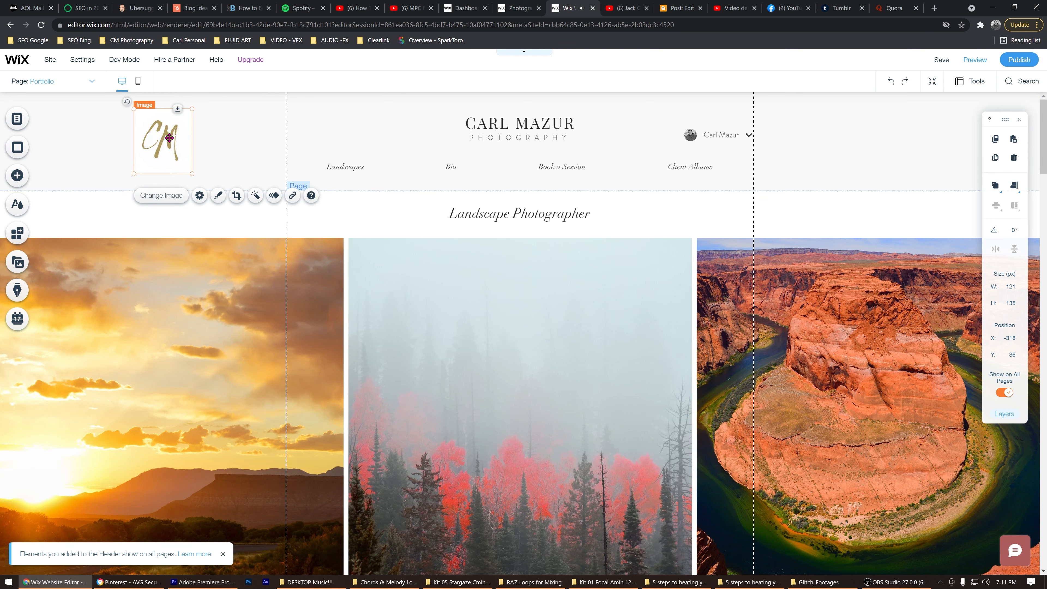
click(255, 168)
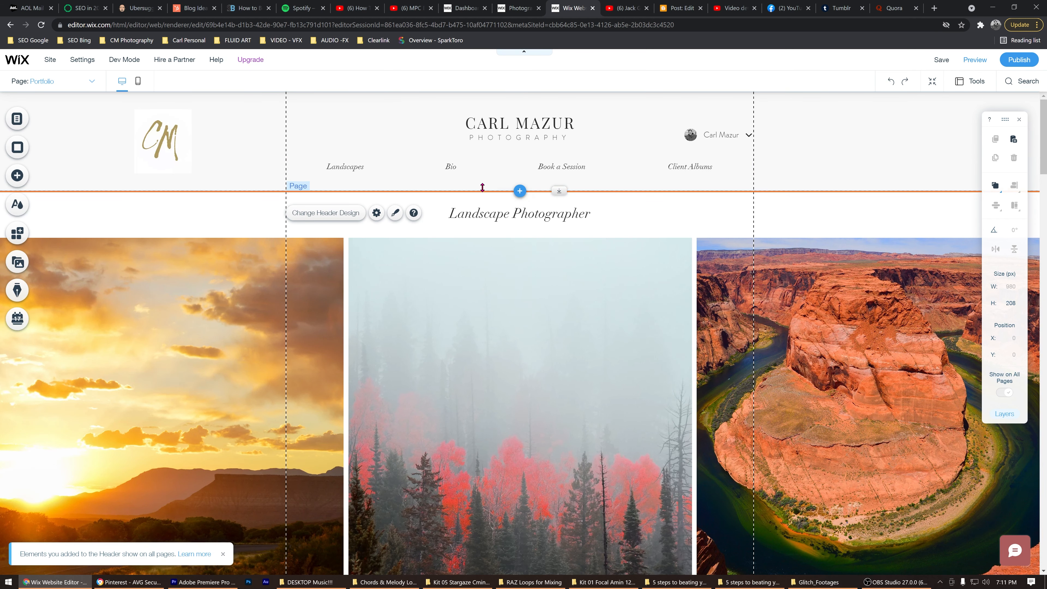
Check the header logo on the Landscapes page and return to the Portfolio page
click(93, 84)
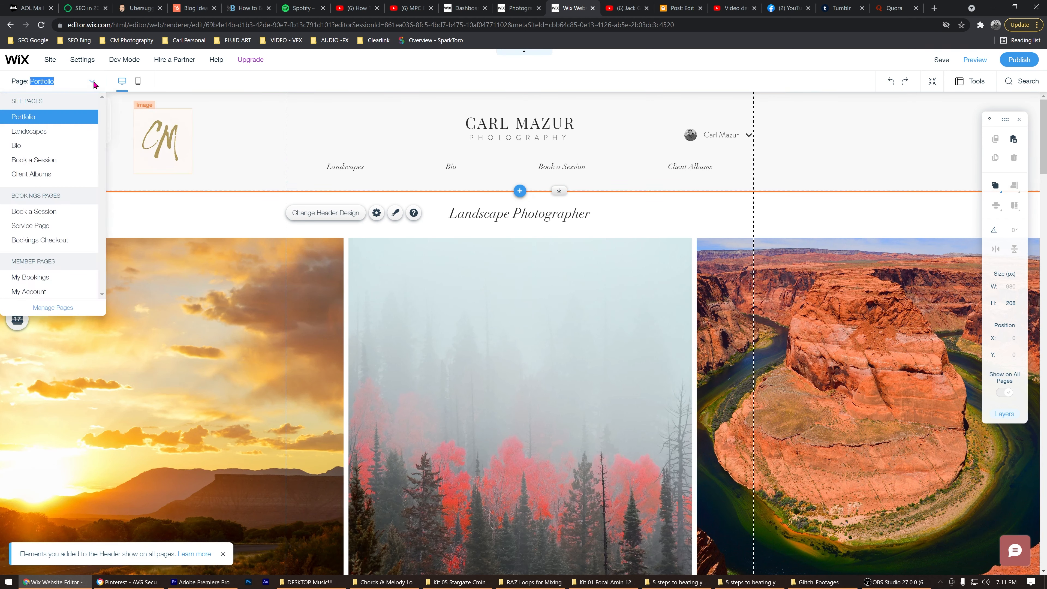
click(80, 133)
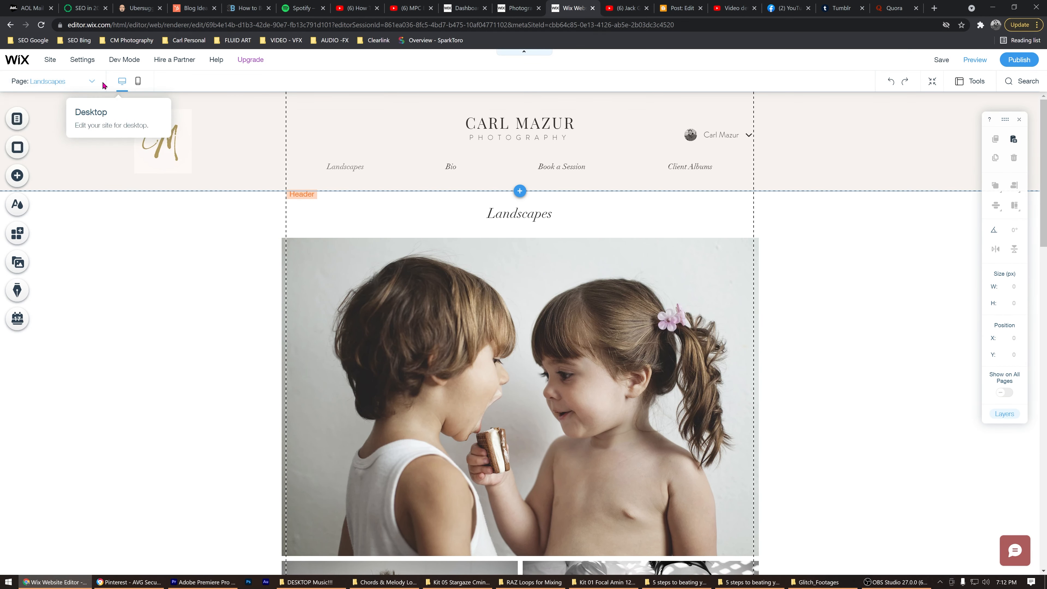
click(92, 83)
click(83, 121)
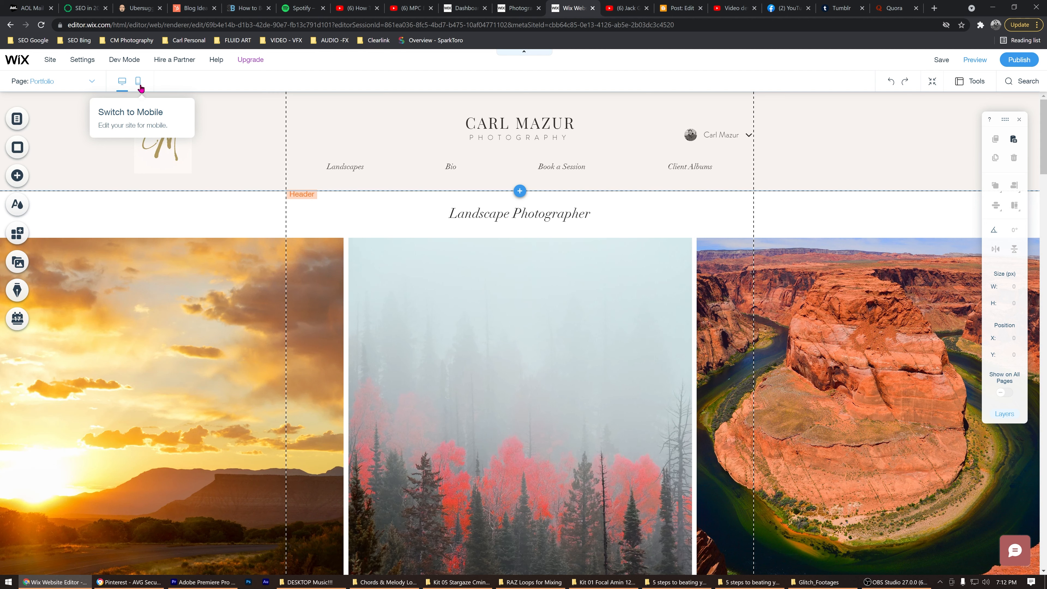
Switch to the mobile editor, skip the introduction and move the header's social bar to about X 87, Y 134
click(138, 85)
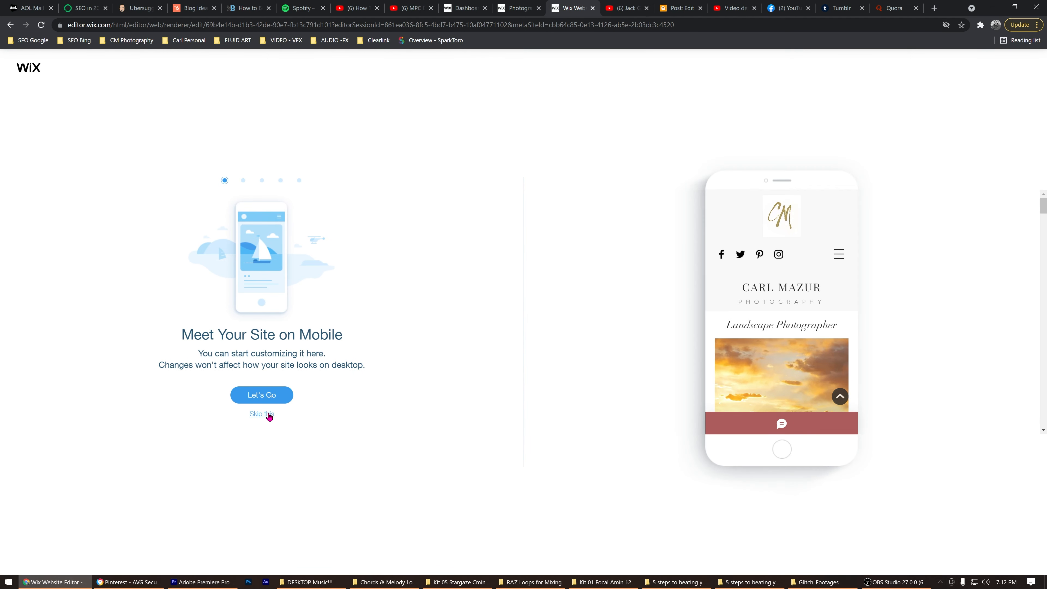
click(265, 415)
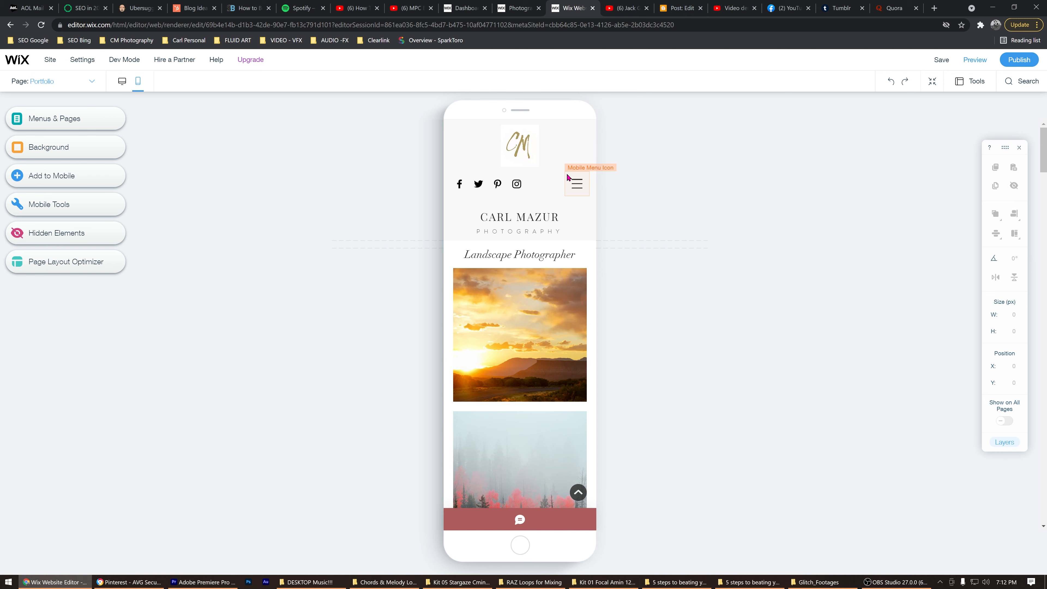
drag(516, 184, 548, 190)
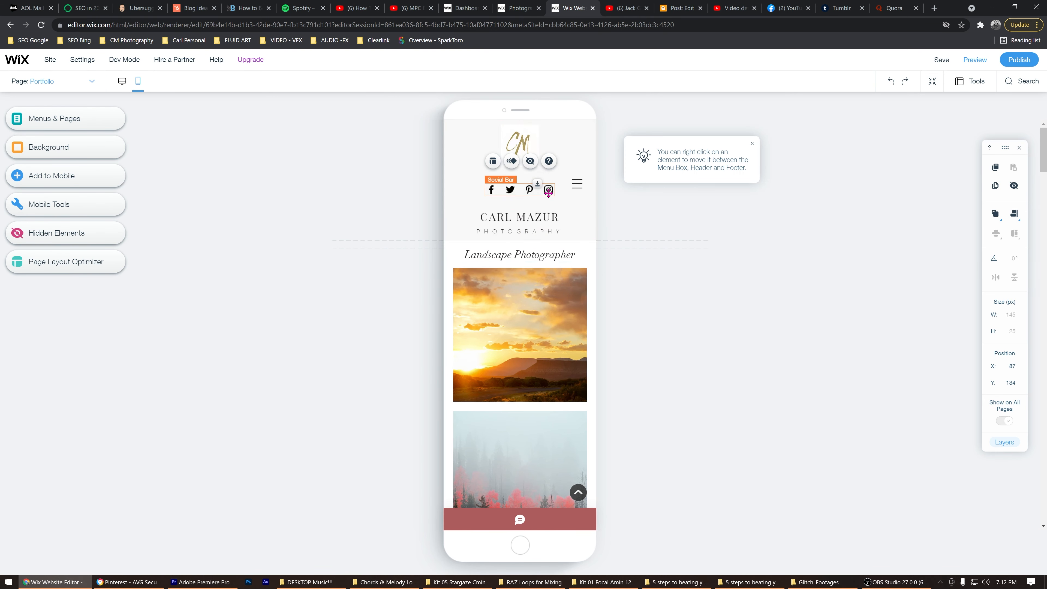
Slightly enlarge the font of the photographer's name in the mobile header
click(543, 220)
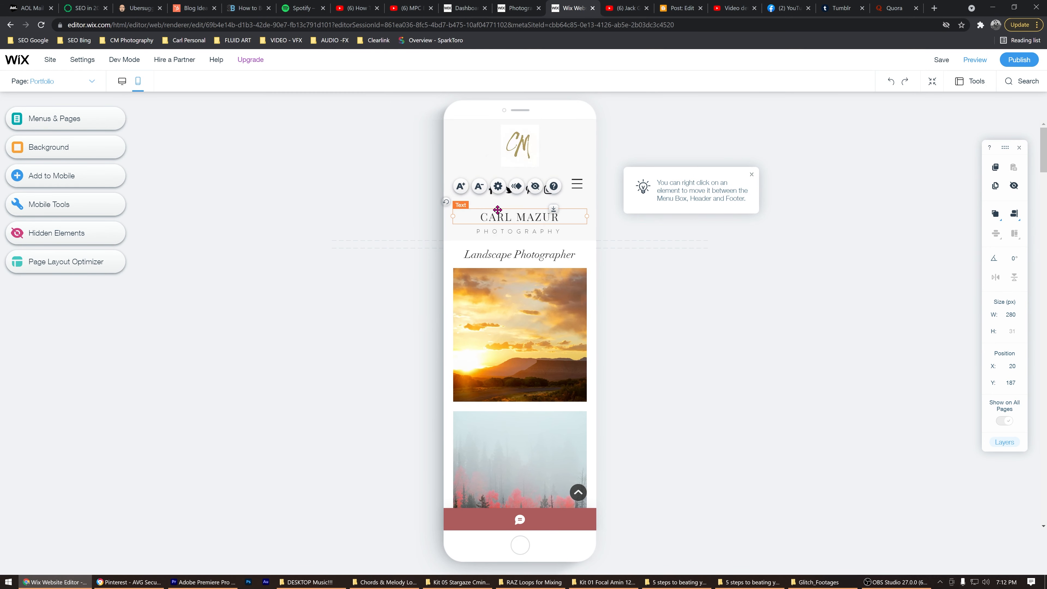
click(462, 187)
click(462, 187)
click(461, 186)
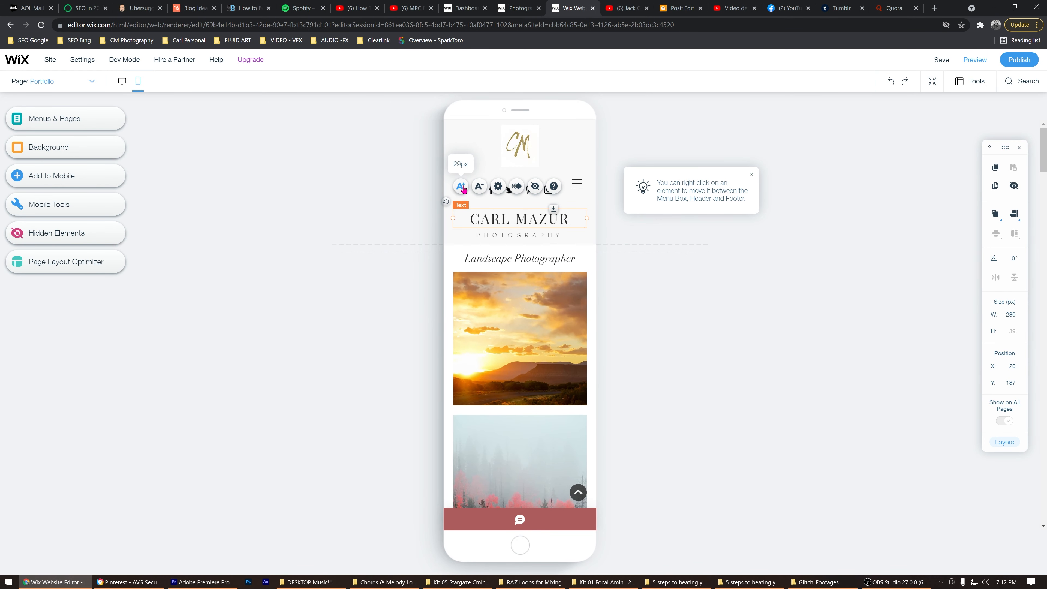
click(479, 187)
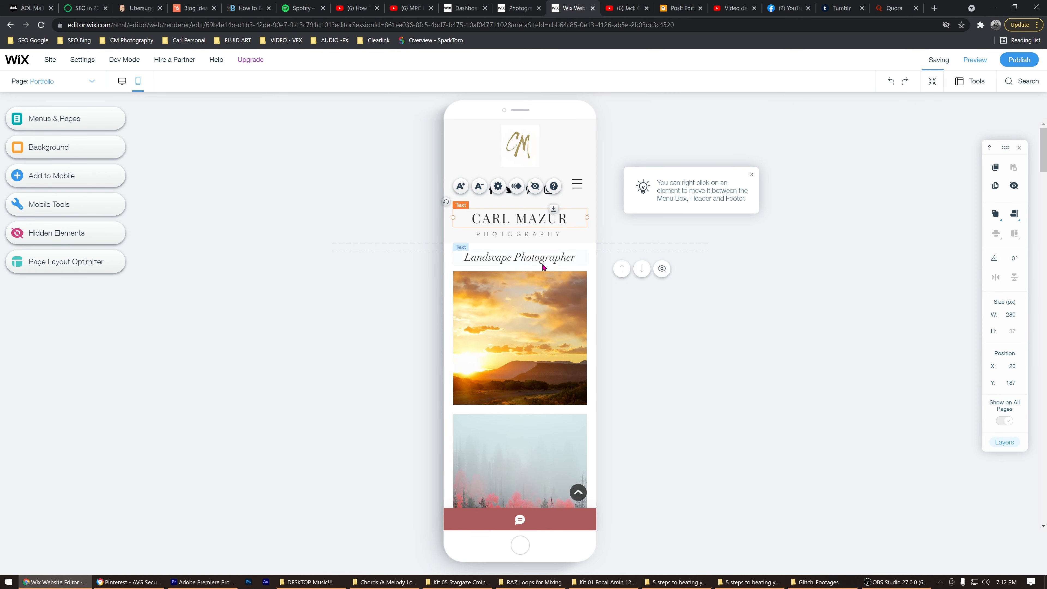
Move the Landscape Photographer heading, with the content beneath it, down to about Y 346 in the mobile layout
click(560, 261)
click(559, 280)
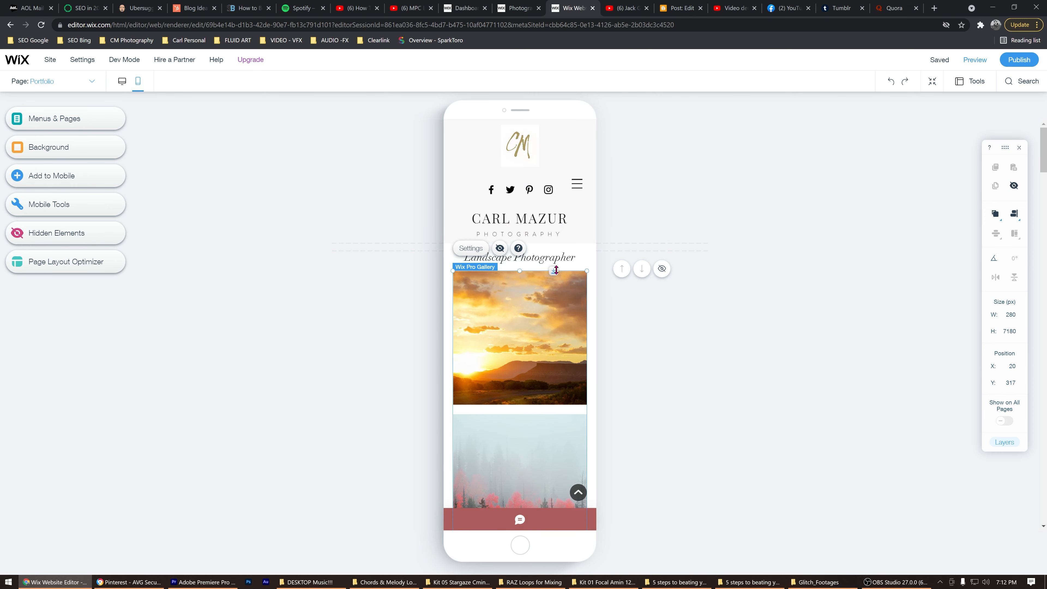
click(556, 259)
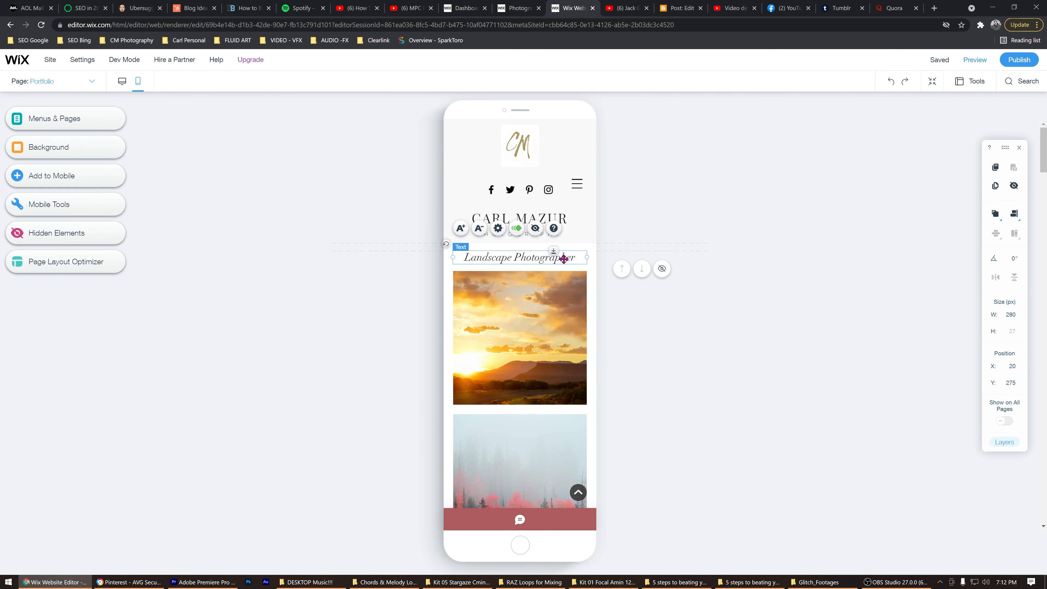
mouse_move(554, 248)
drag(554, 248, 563, 282)
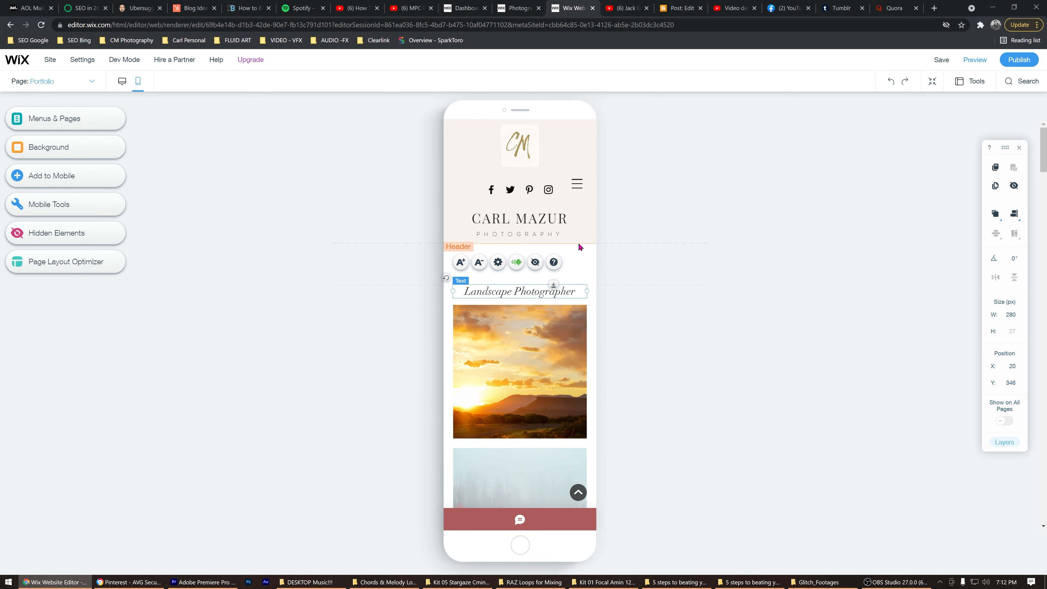
Move the mobile photo gallery down to about Y 448 to add space below the Landscape Photographer heading
mouse_move(588, 267)
scroll(584, 289, down, 3)
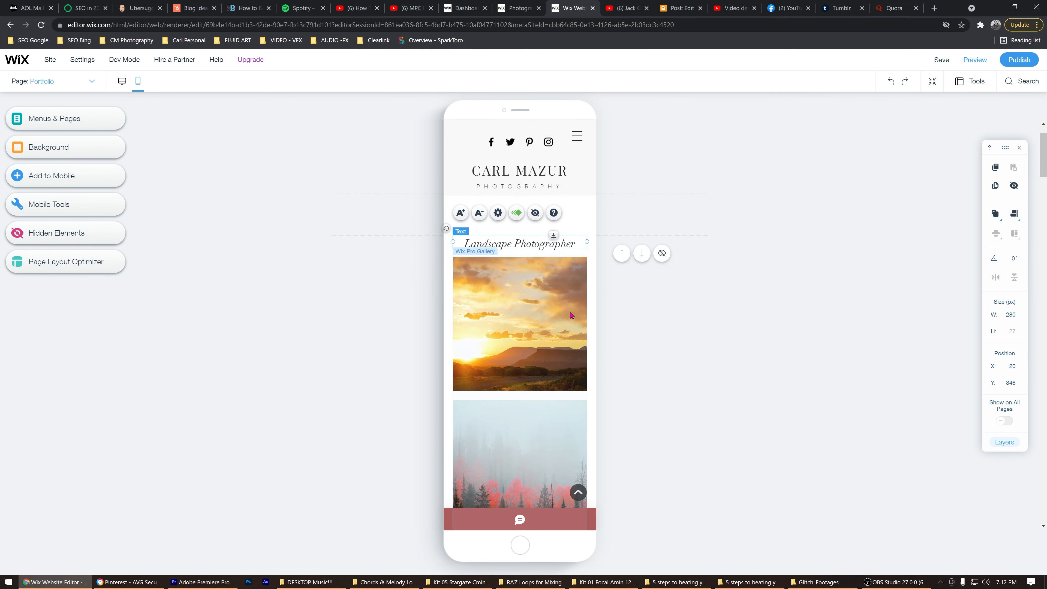
click(552, 234)
drag(556, 213, 553, 243)
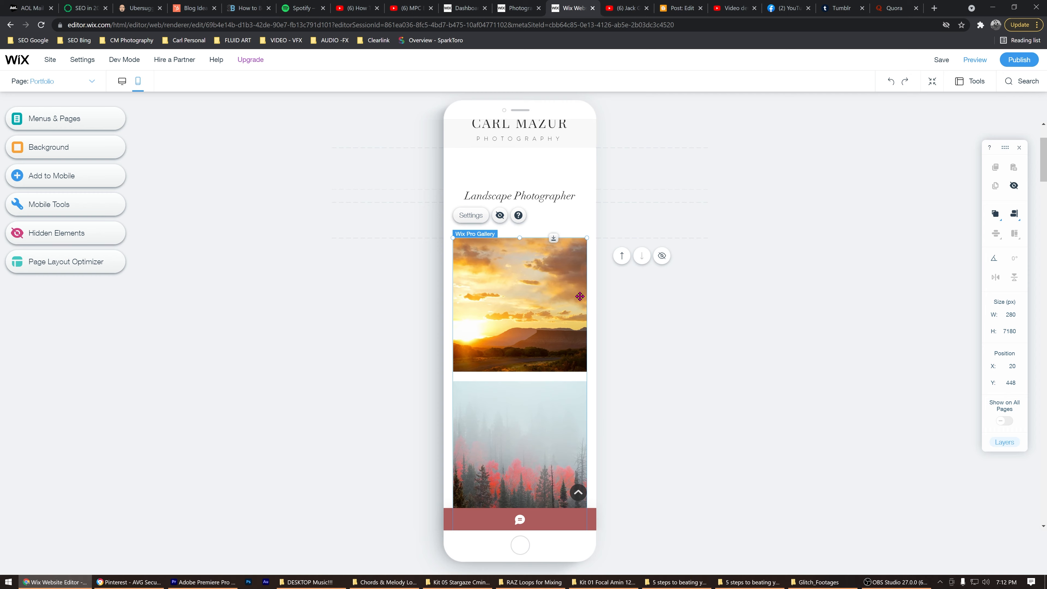
Move the footer down to about Y 7660 to add space beneath the mobile Portfolio page's photo gallery
scroll(572, 302, down, 20)
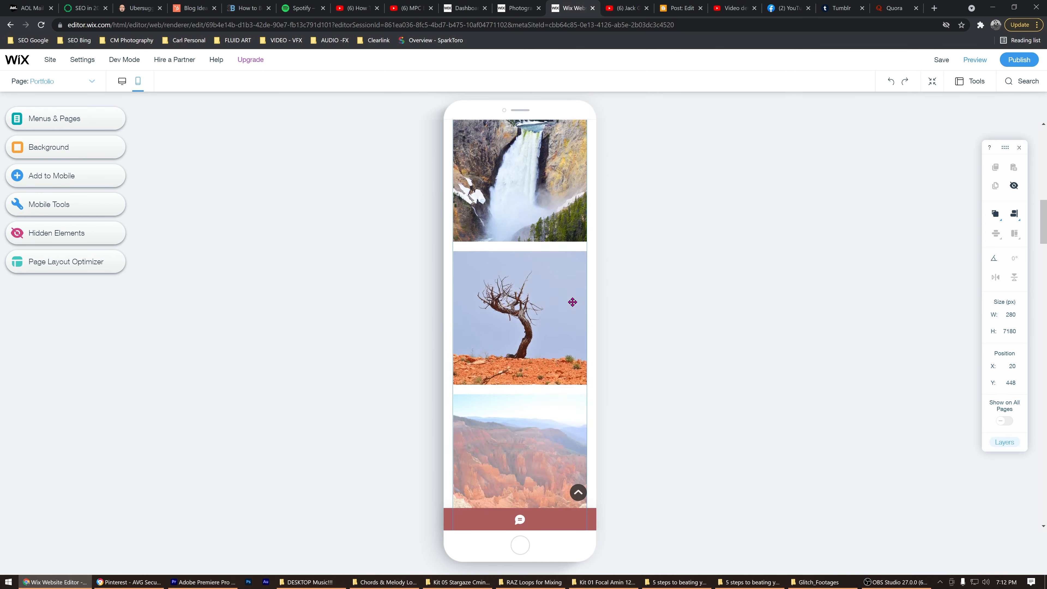
scroll(572, 302, down, 20)
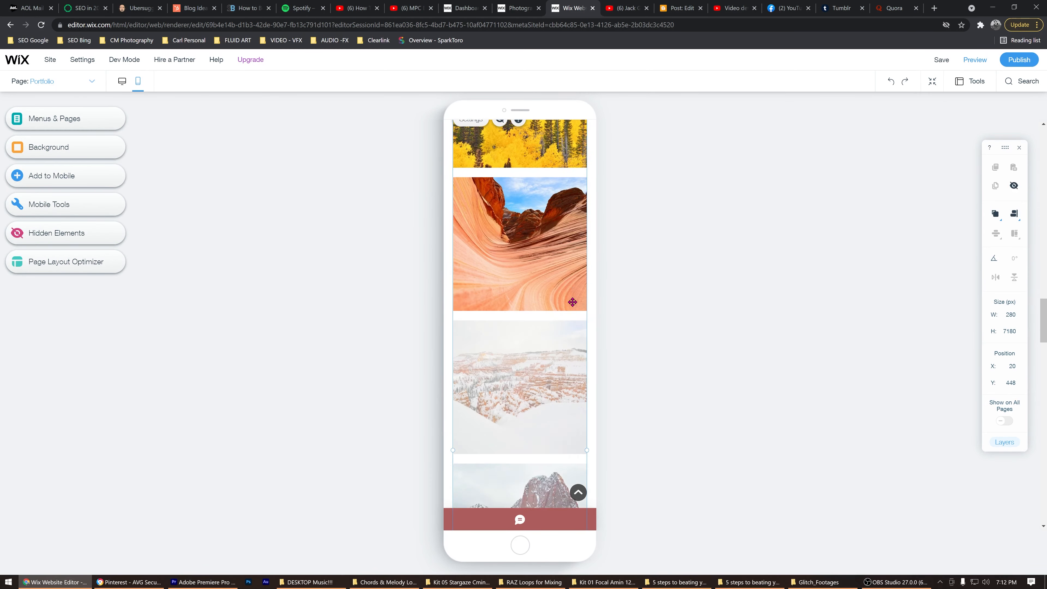
scroll(573, 302, down, 20)
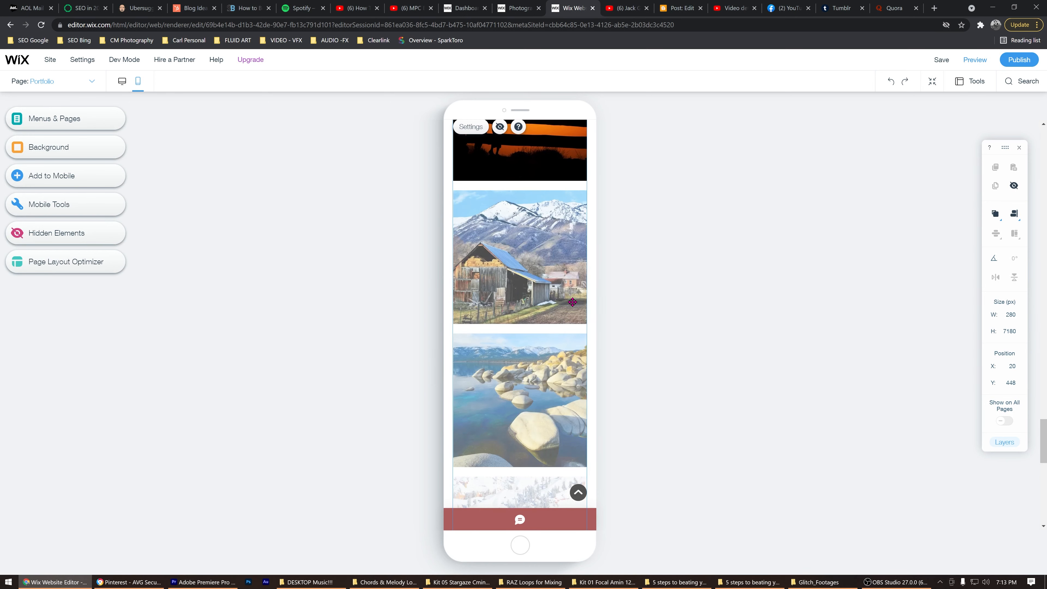
scroll(572, 302, down, 20)
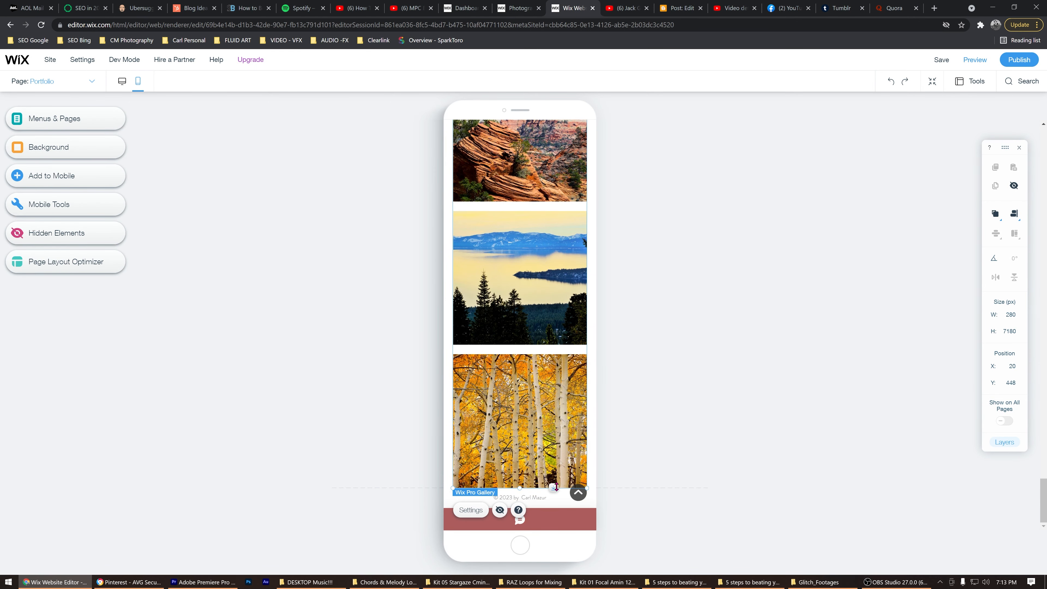
mouse_move(556, 487)
mouse_down()
mouse_move(555, 500)
mouse_move(562, 489)
mouse_up()
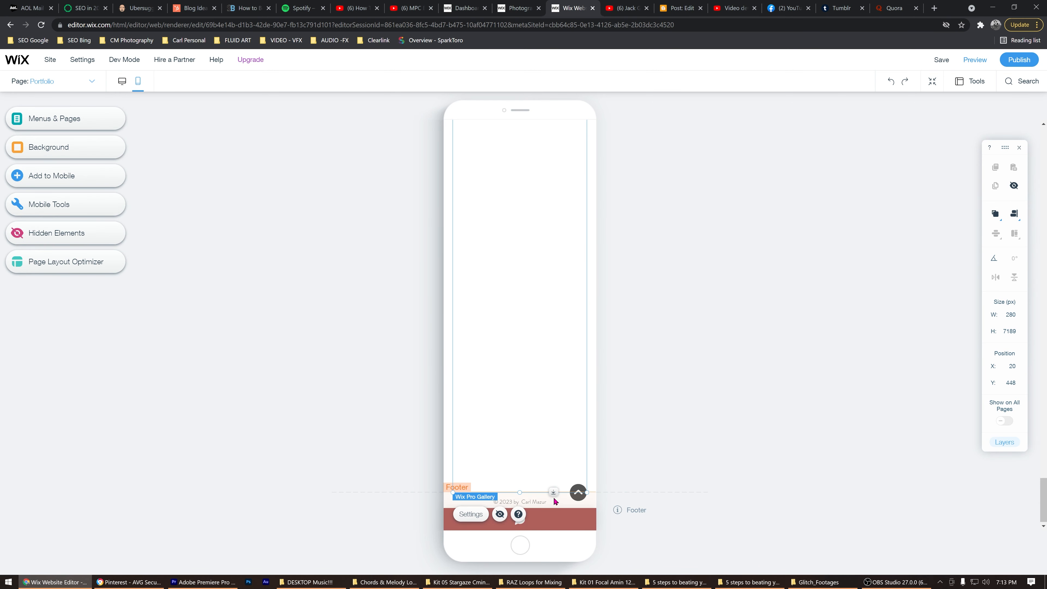
drag(557, 492, 556, 489)
click(555, 501)
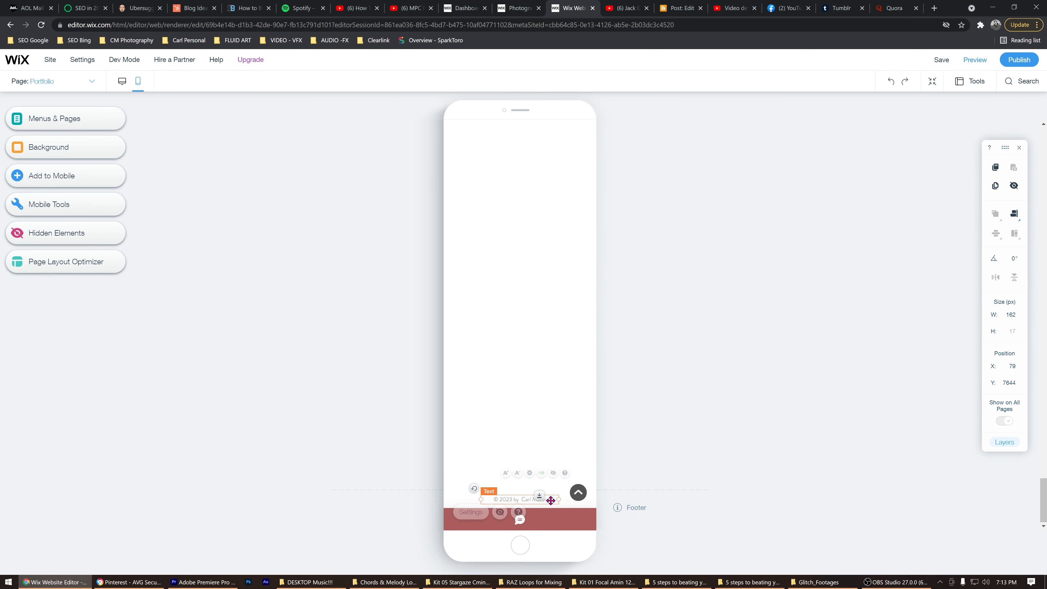
click(561, 494)
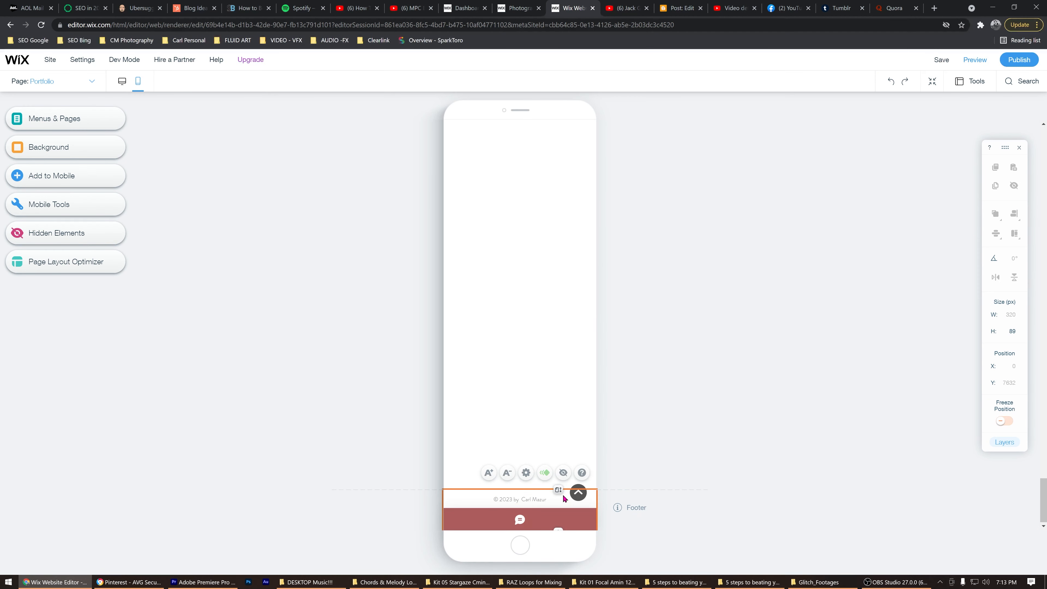
drag(559, 487, 556, 501)
scroll(571, 466, up, 10)
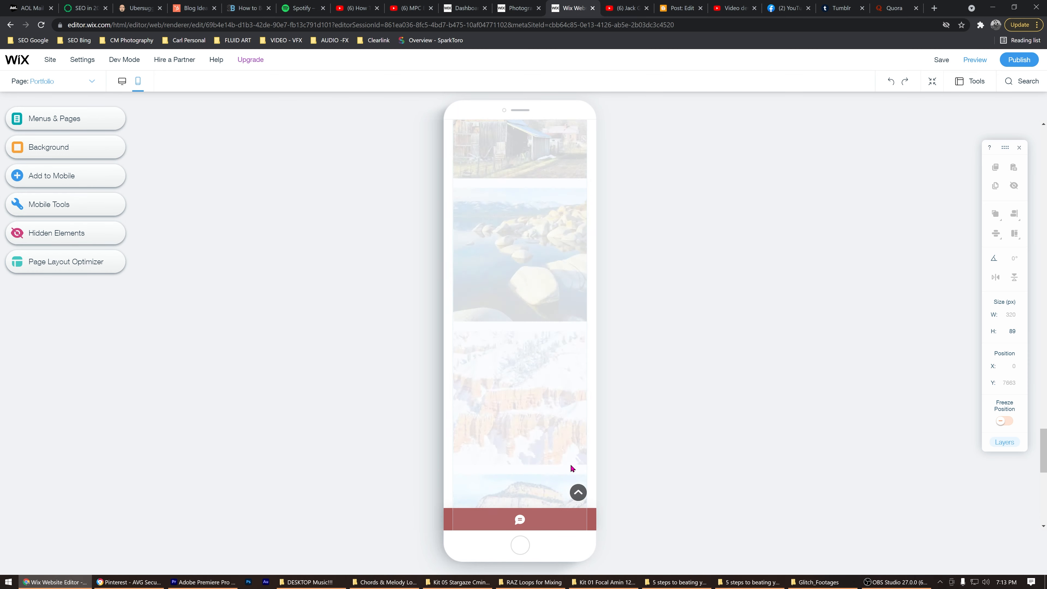
scroll(570, 465, up, 3)
scroll(572, 465, down, 8)
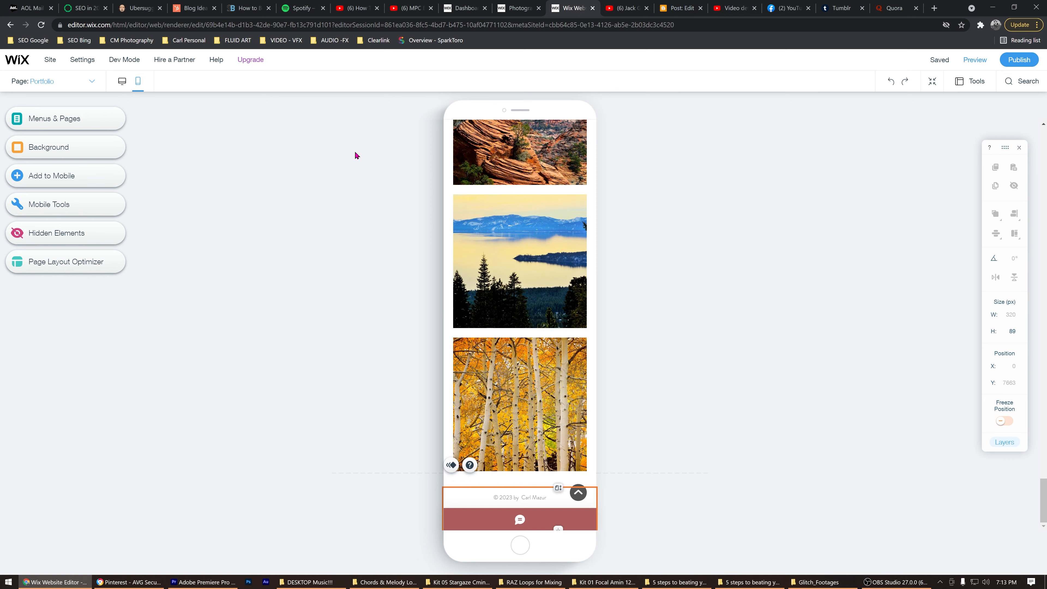
On the mobile Landscapes page, move the gallery down and lower the Landscapes heading to about Y 308 for more spacing
click(91, 82)
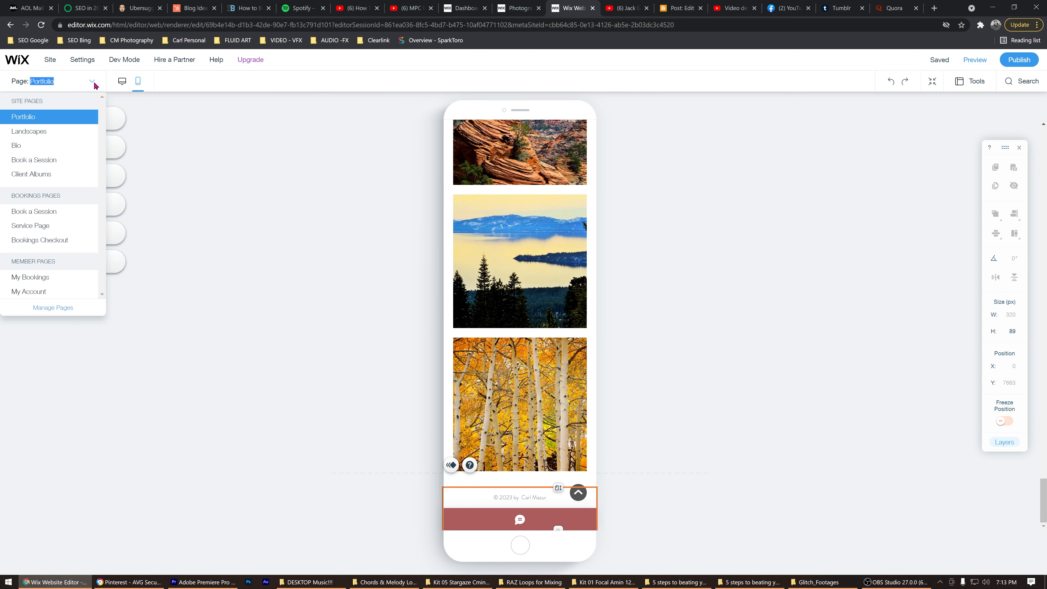
click(80, 136)
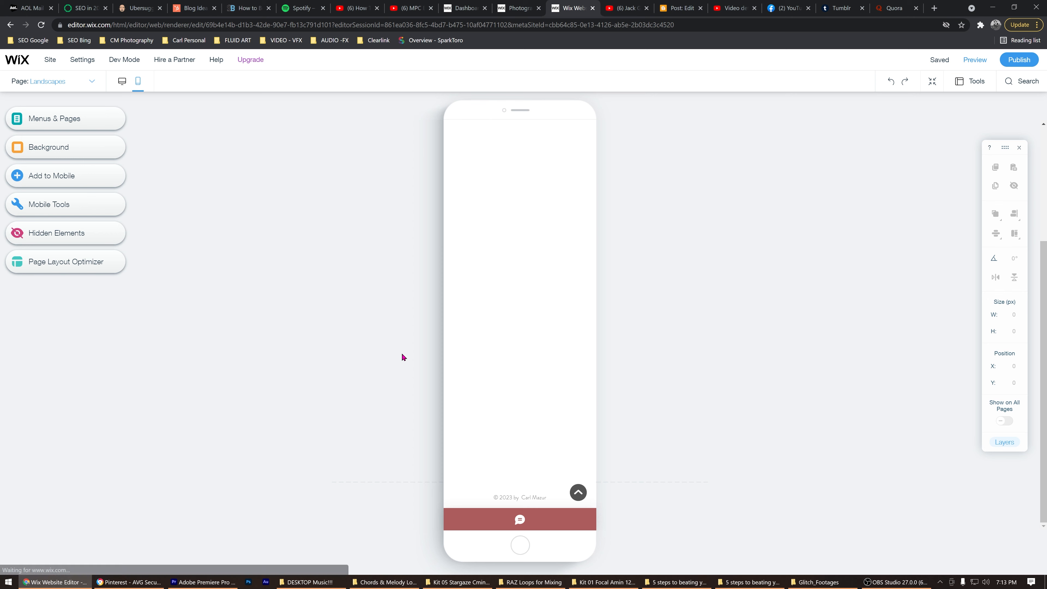
scroll(494, 341, up, 4)
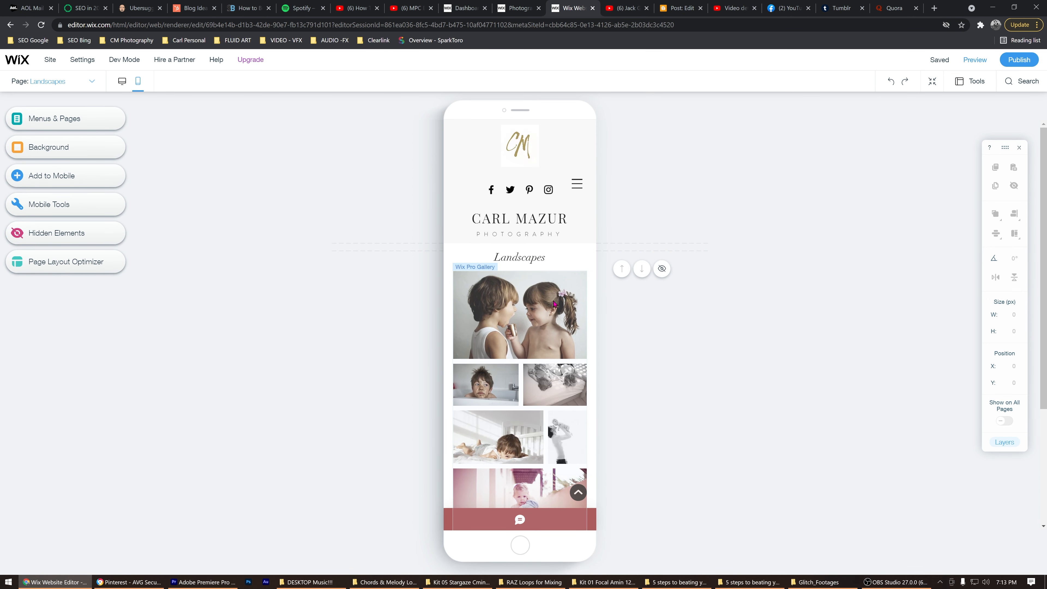
click(553, 304)
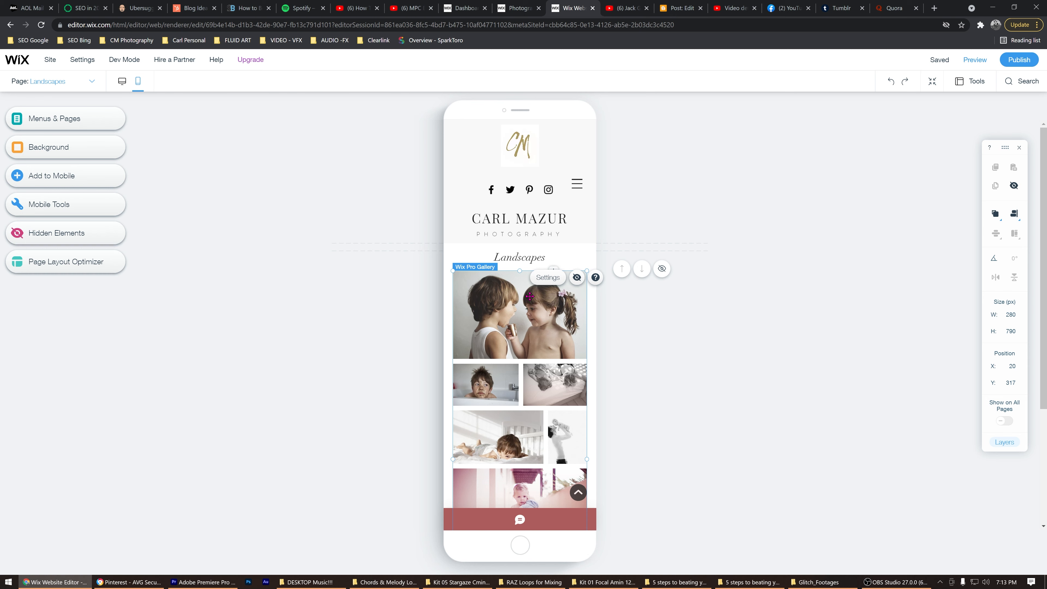
click(561, 334)
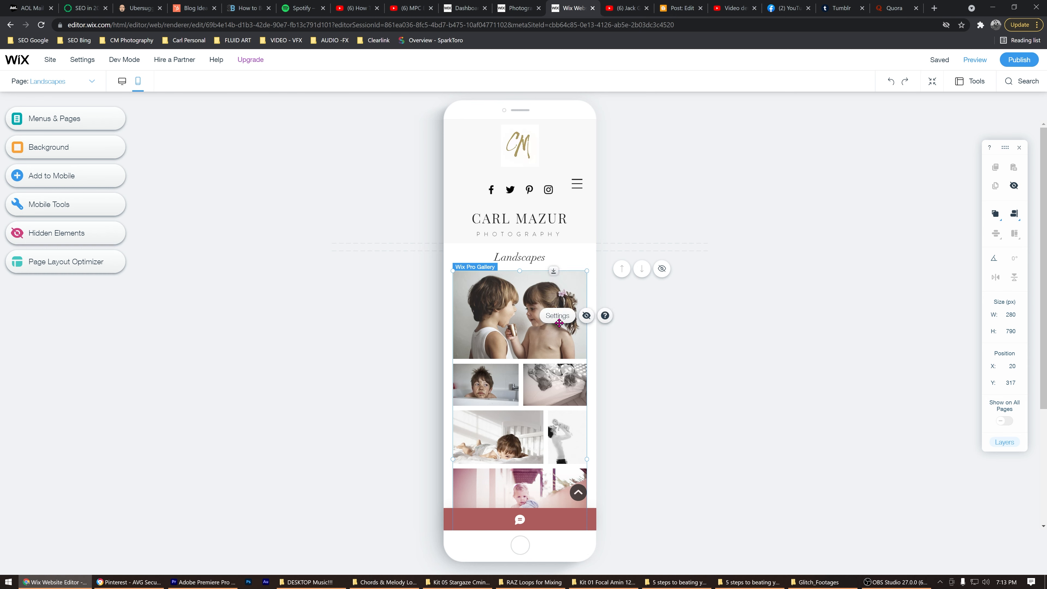
drag(554, 267, 555, 304)
click(541, 262)
drag(555, 252, 558, 264)
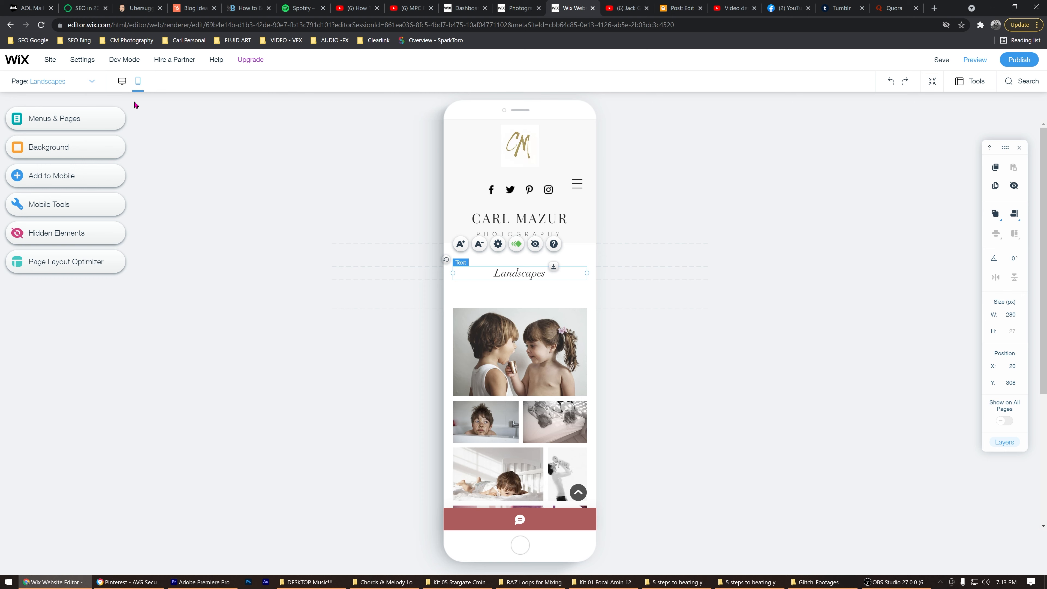
On the mobile Bio page, move the portrait image and the content beneath it down, placing the image at about Y 352
click(96, 85)
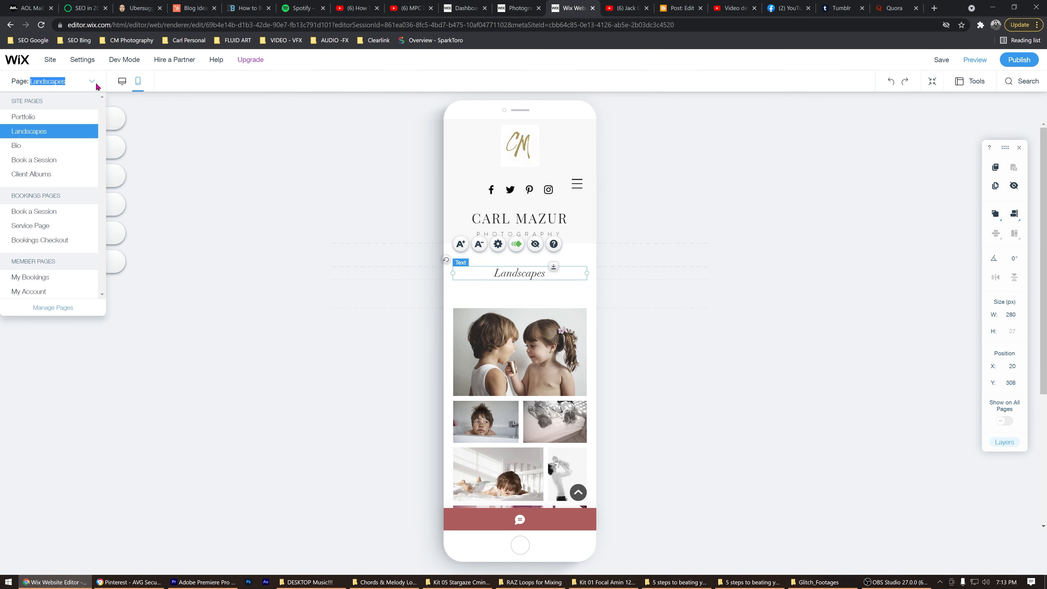
click(87, 146)
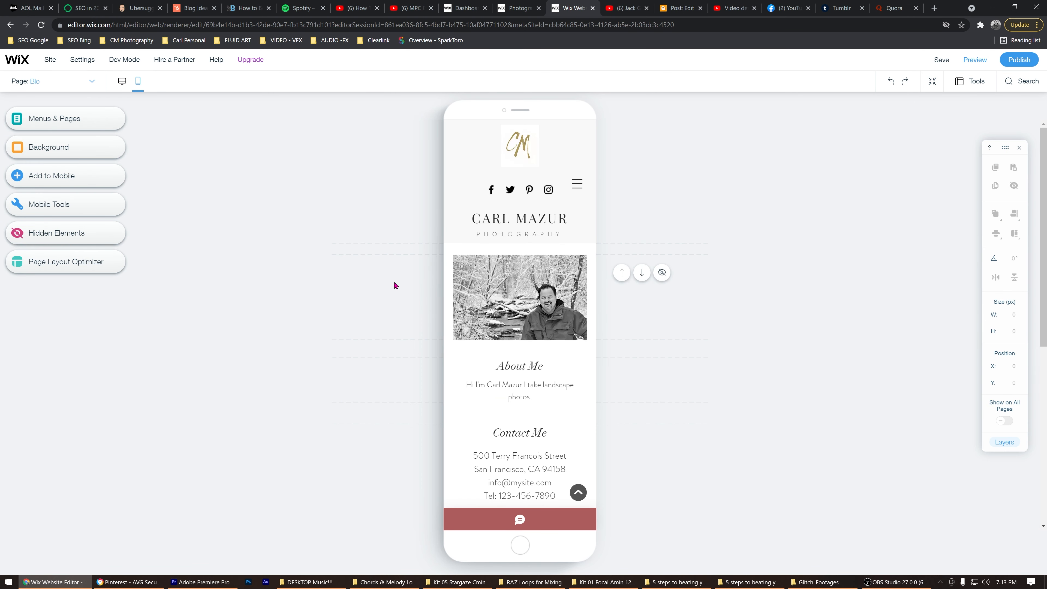
click(564, 277)
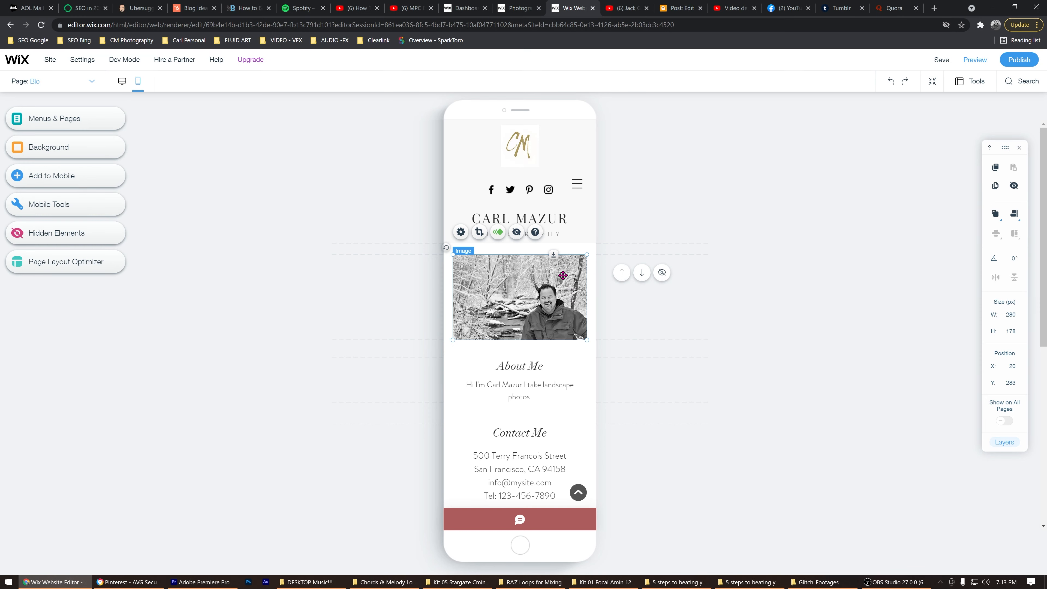
drag(554, 256, 554, 289)
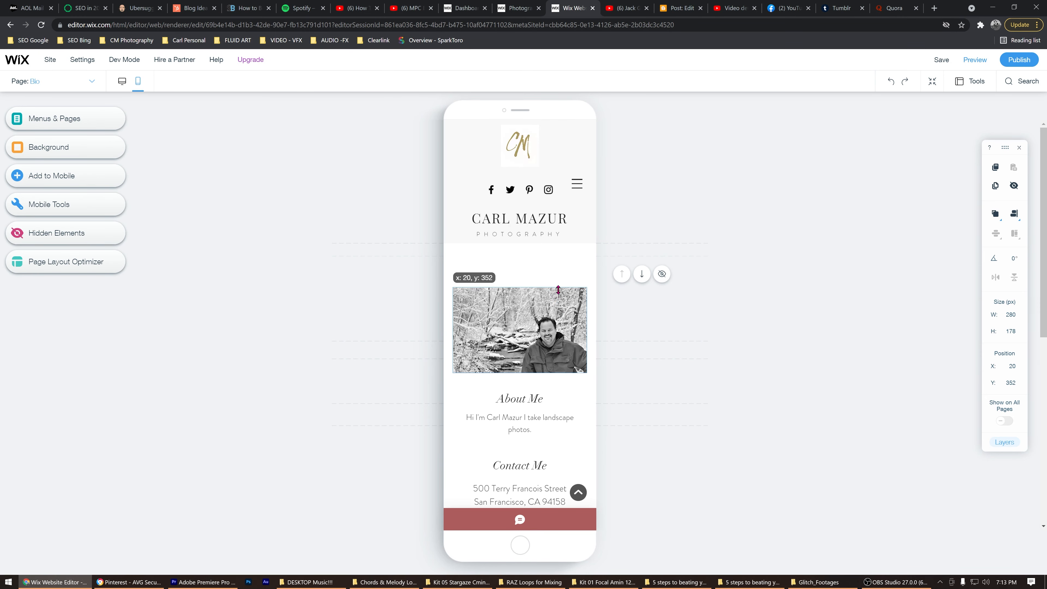
scroll(553, 388, down, 8)
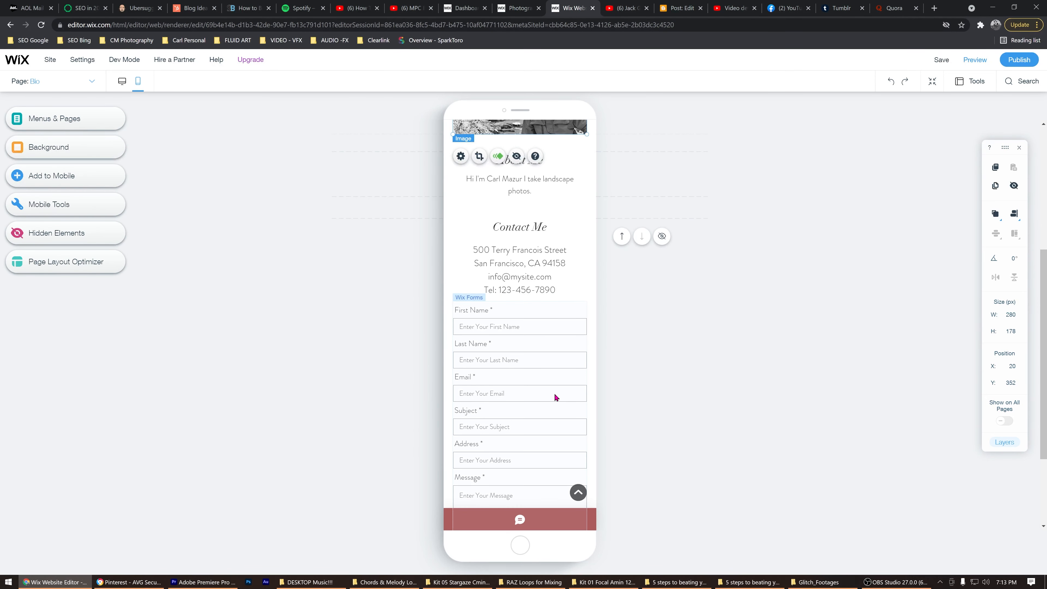